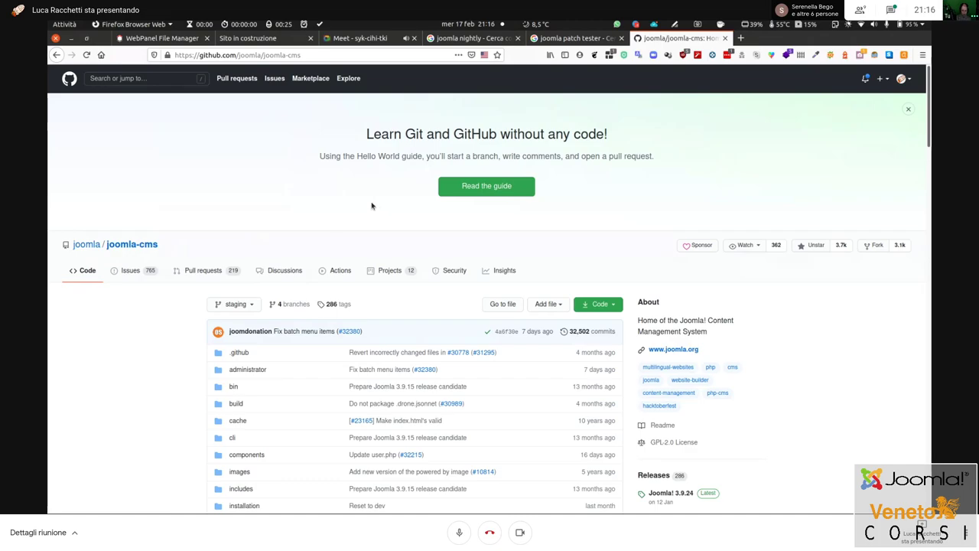
# Look through the joomla-cms repository page and view its list of available branches
pyautogui.scroll(-2, 372, 195)
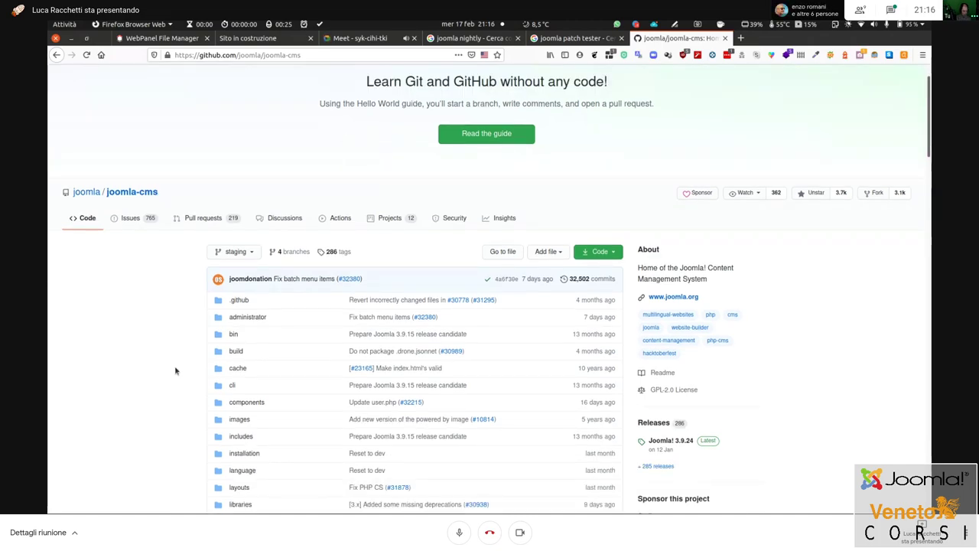
pyautogui.scroll(-4, 162, 347)
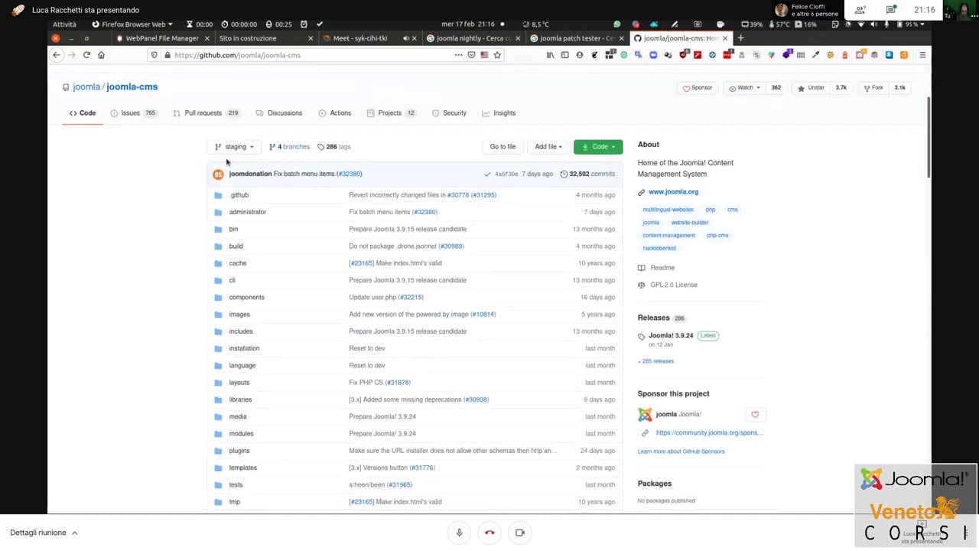
pyautogui.scroll(-1, 186, 177)
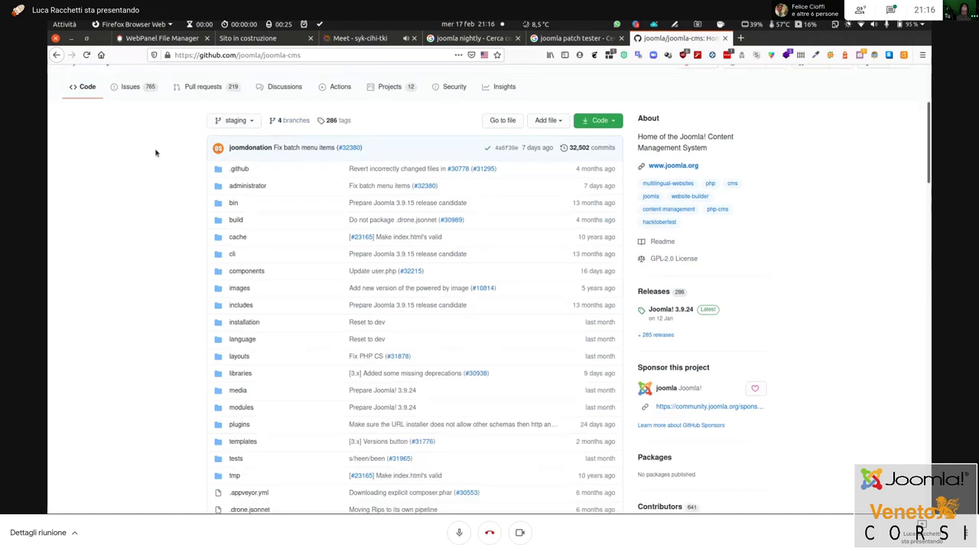
pyautogui.click(255, 126)
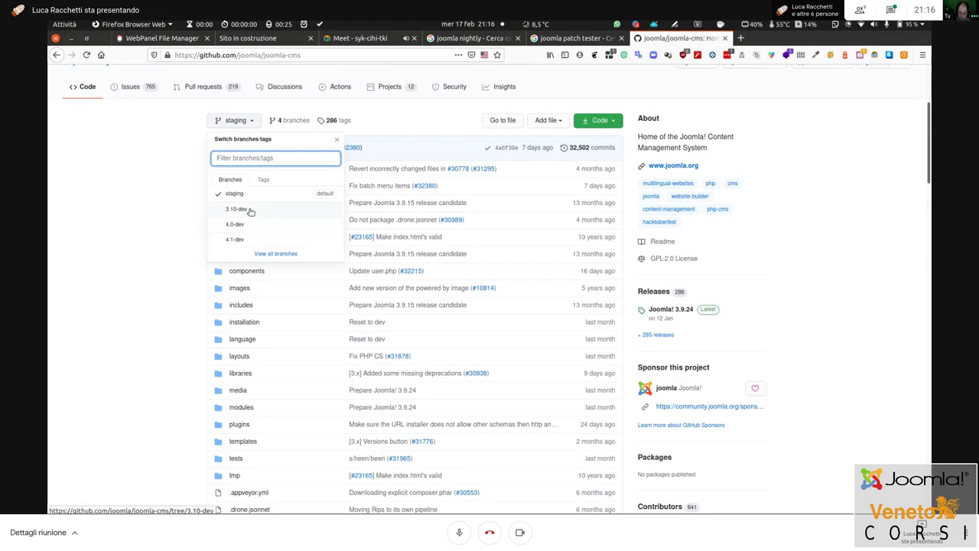
pyautogui.click(109, 203)
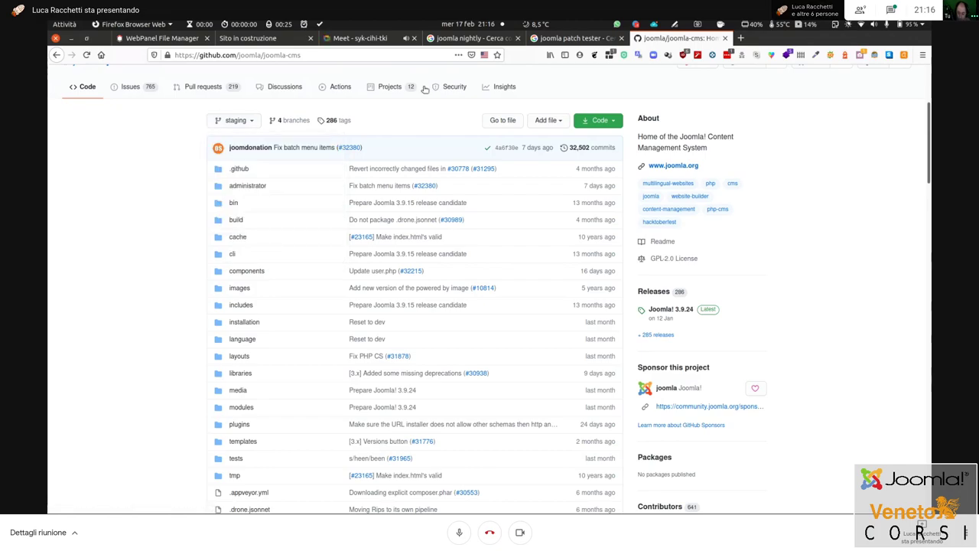
# Open the repository's releases and expand the assets of Joomla 4.0 Beta 7 to examine its packages
pyautogui.click(656, 292)
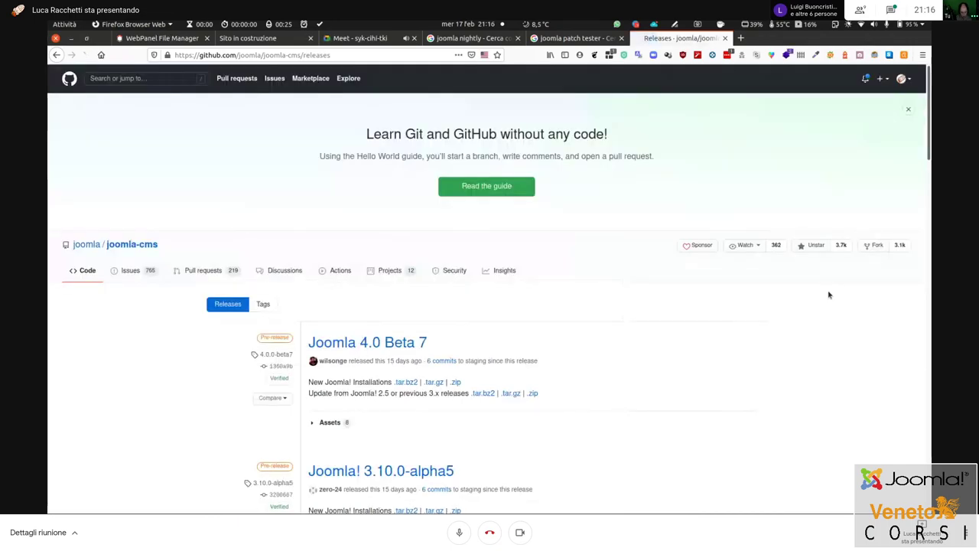
pyautogui.scroll(-3, 625, 293)
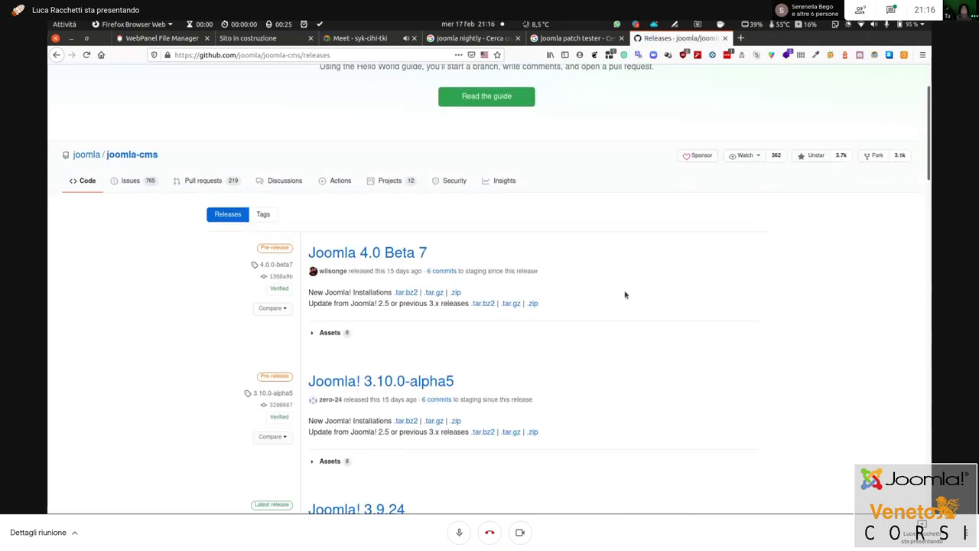
pyautogui.scroll(-3, 684, 280)
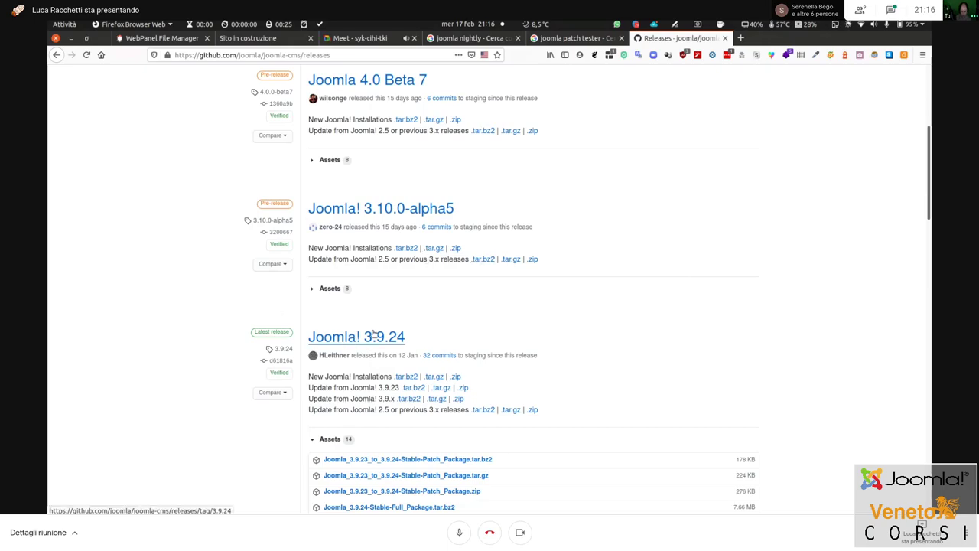
pyautogui.scroll(1, 694, 330)
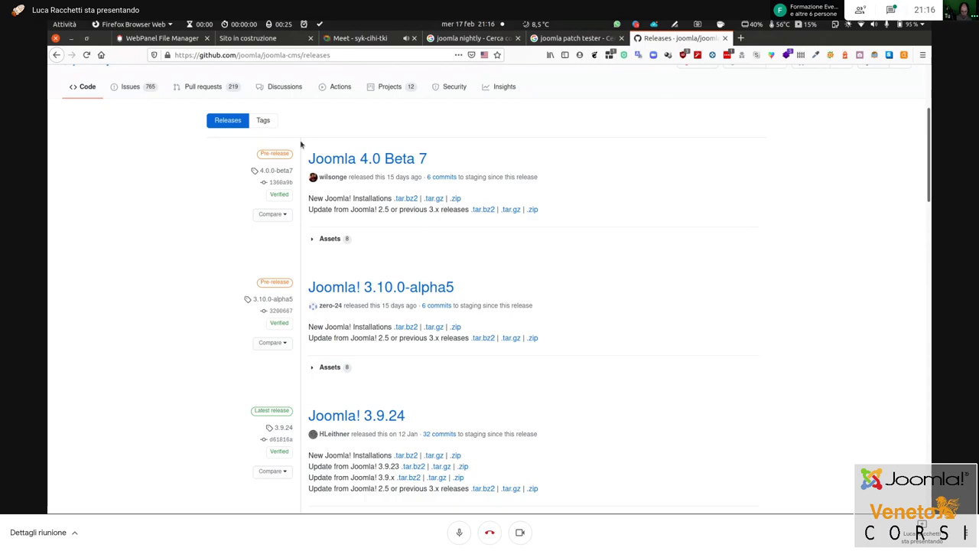
pyautogui.click(312, 239)
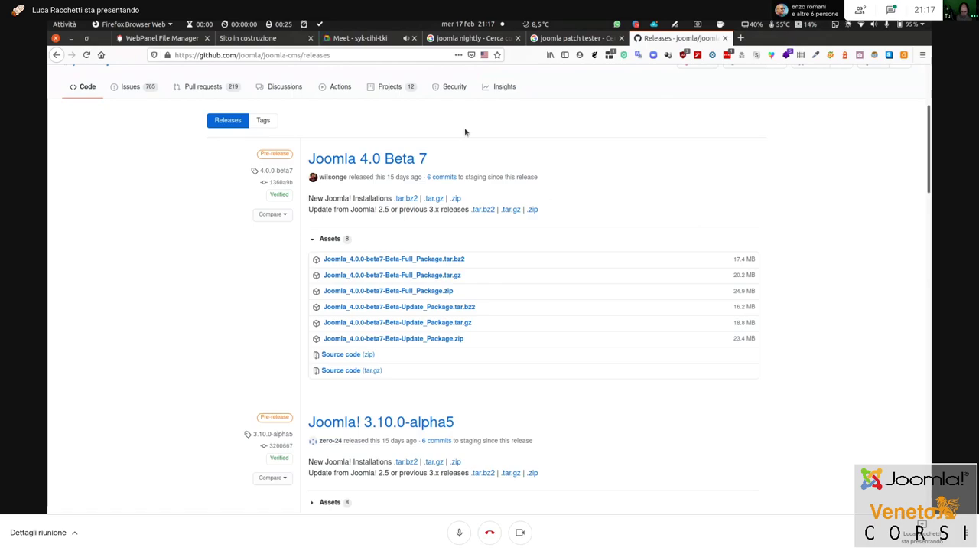
# Return to the "joomla nightly" search results and open the Nightly Builds page of the Joomla! Developer Network
pyautogui.click(463, 39)
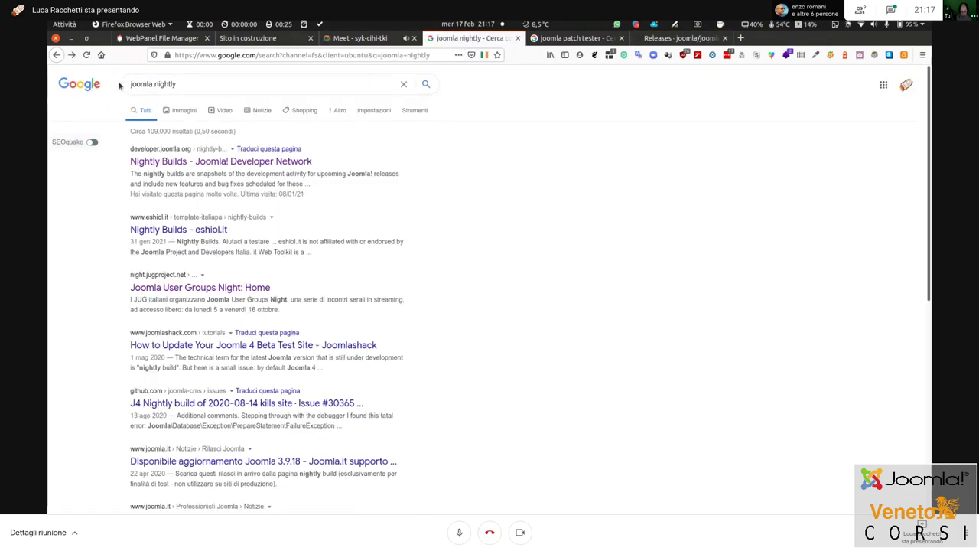
pyautogui.click(185, 83)
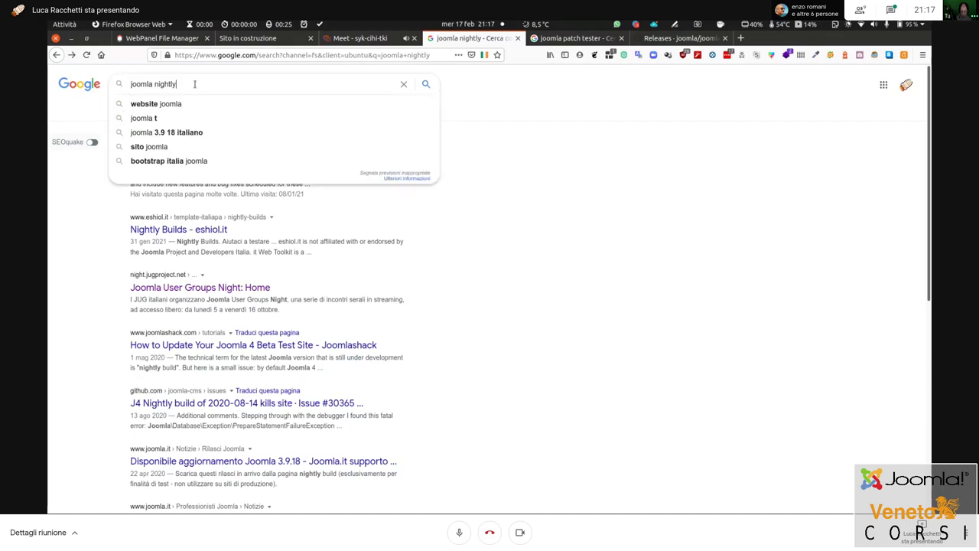
pyautogui.click(539, 97)
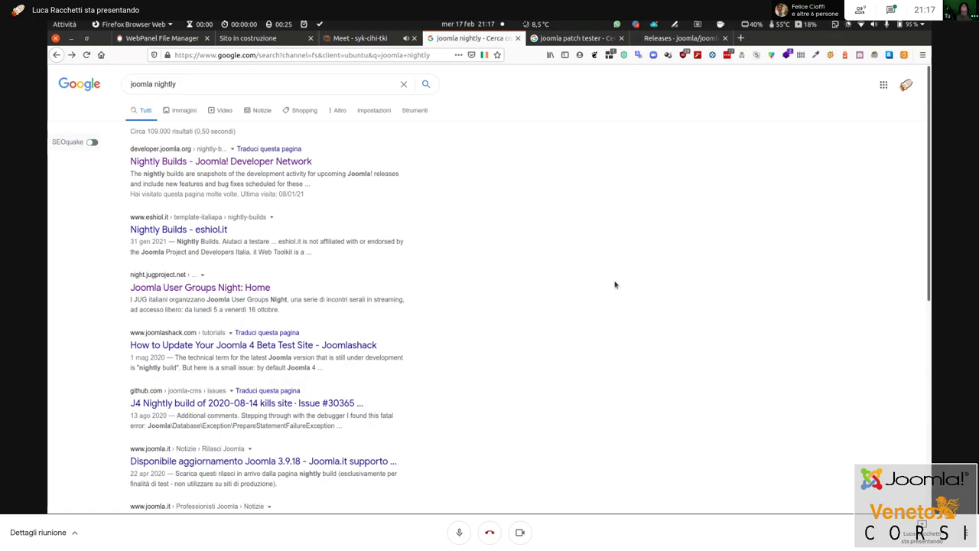
pyautogui.click(215, 165)
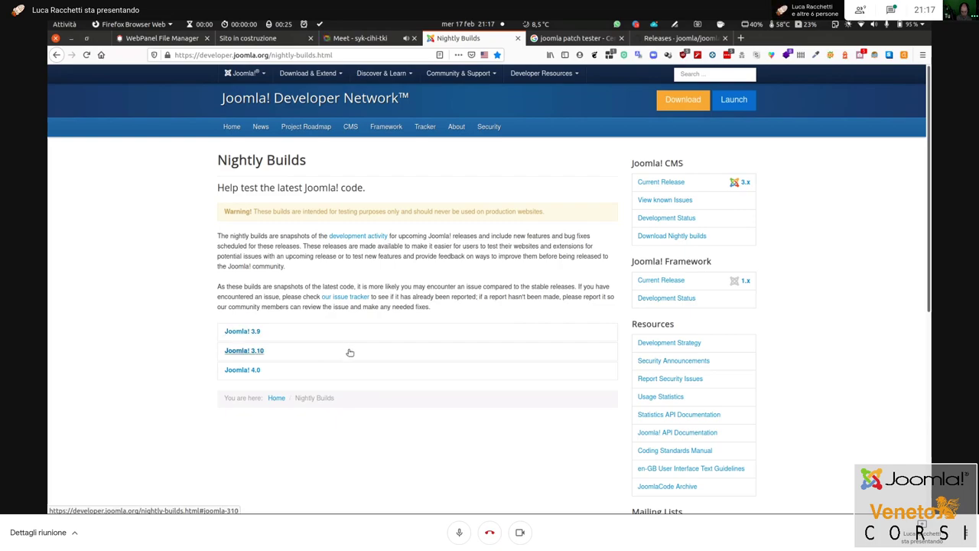
# Expand the Joomla! 3.9, 3.10 and 4.0 sections on the Nightly Builds page to show their packages
pyautogui.click(228, 333)
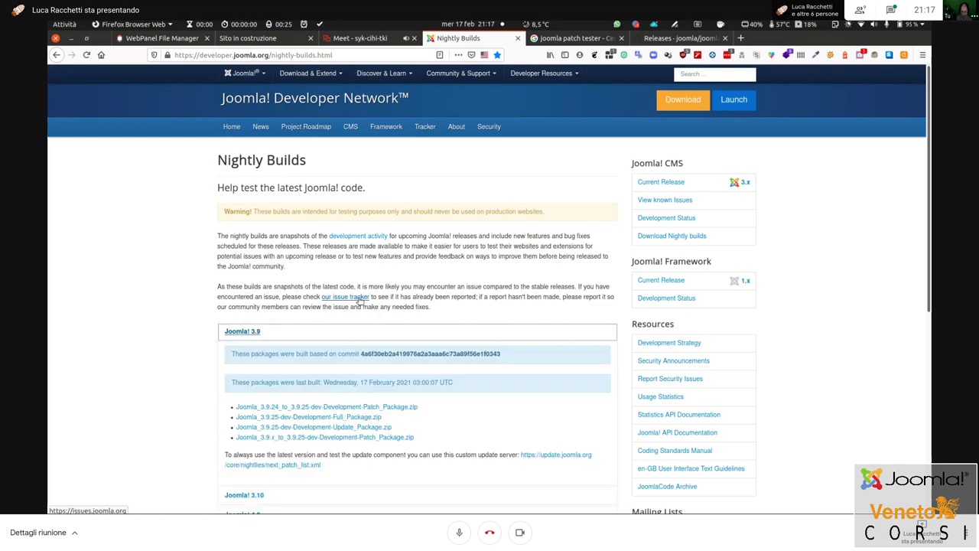
pyautogui.scroll(-2, 359, 301)
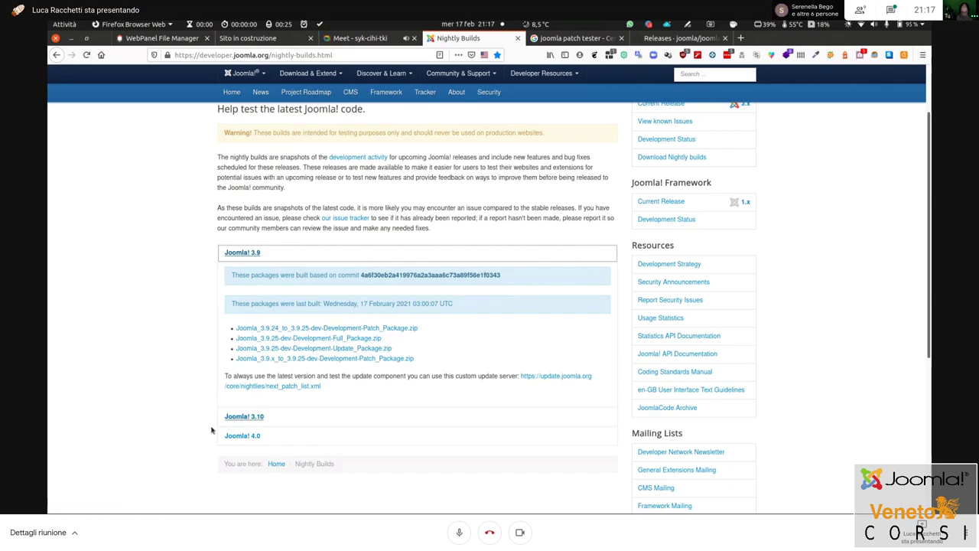
pyautogui.click(247, 417)
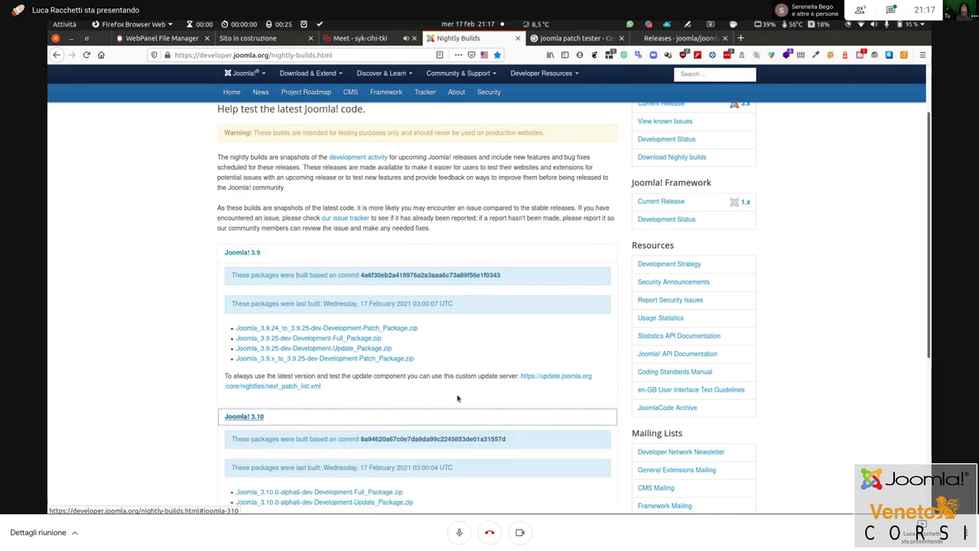
pyautogui.scroll(-5, 427, 452)
pyautogui.click(242, 375)
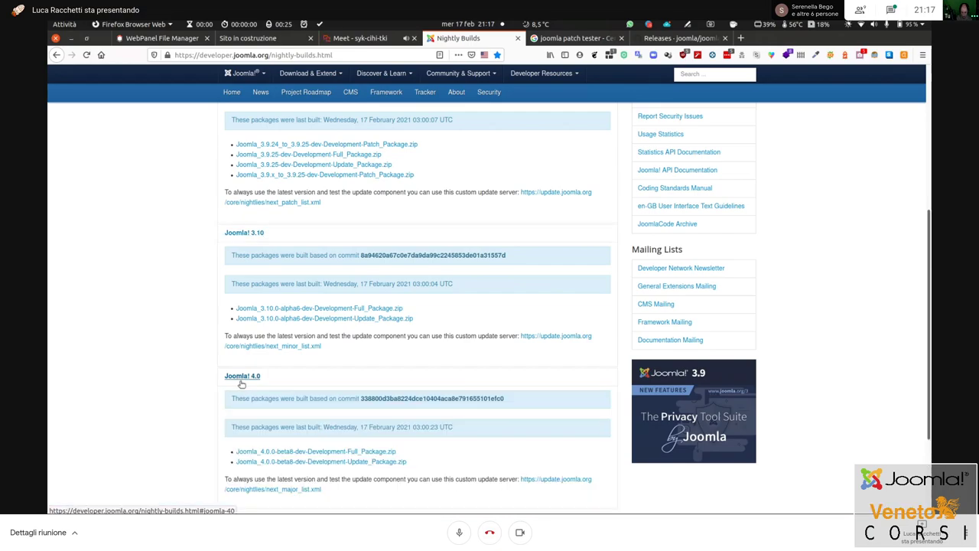
pyautogui.scroll(-3, 526, 391)
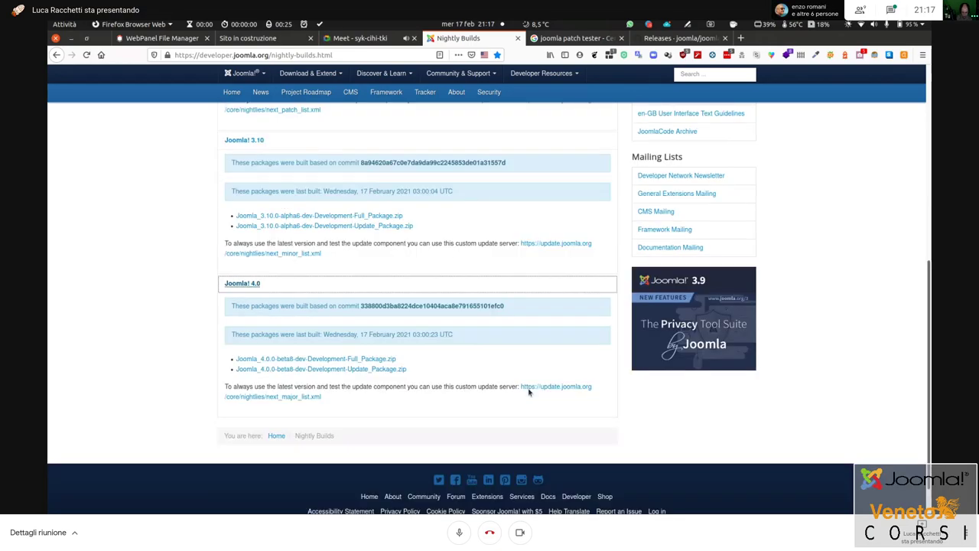
pyautogui.scroll(-1, 528, 391)
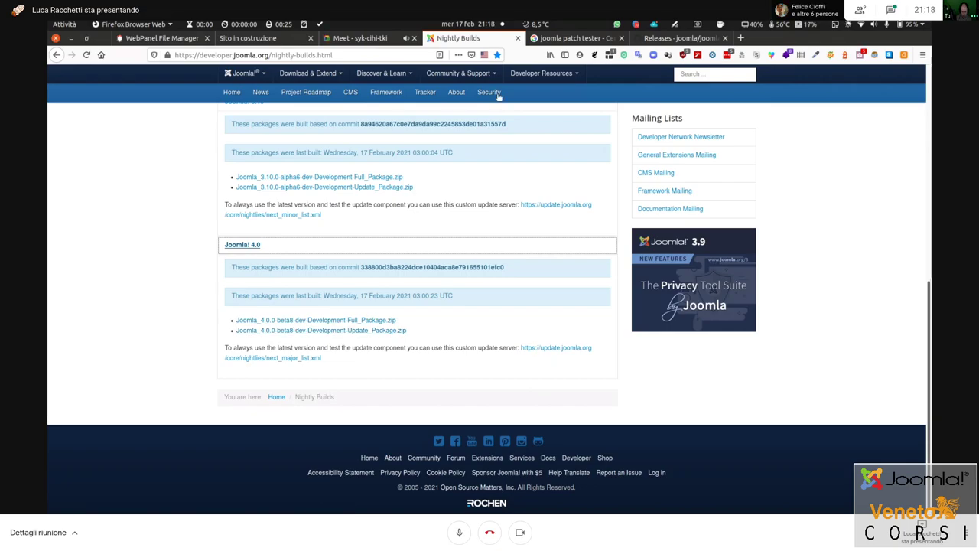
# Download Joomla_4.0.0-beta8-dev-Development-Full_Package.zip from the Joomla! 4.0 nightly builds, saving the file, and check the download's progress
pyautogui.click(691, 38)
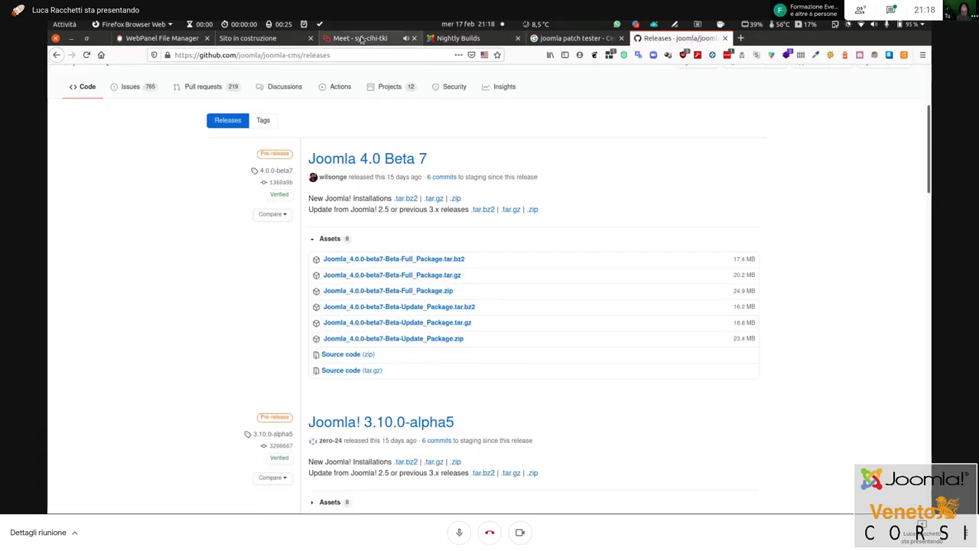
pyautogui.click(457, 39)
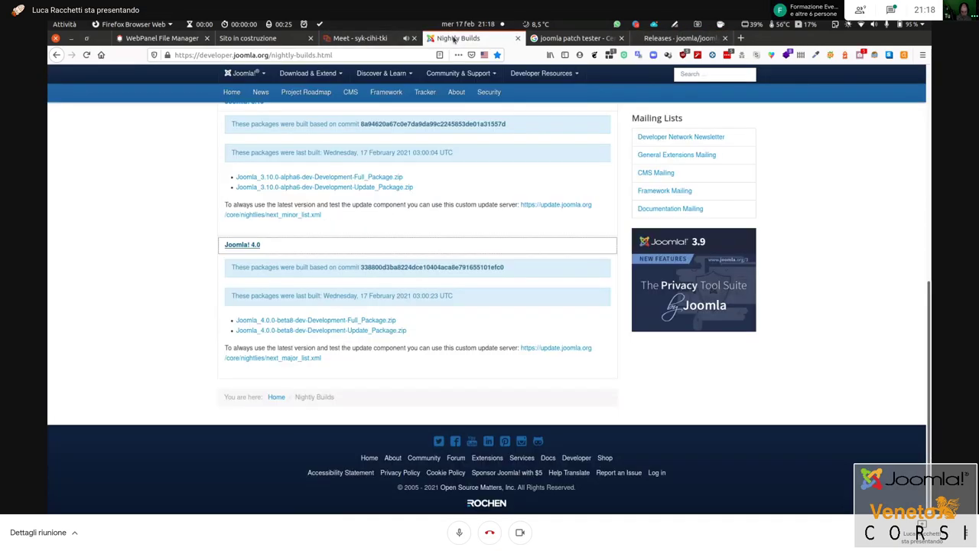
pyautogui.click(373, 322)
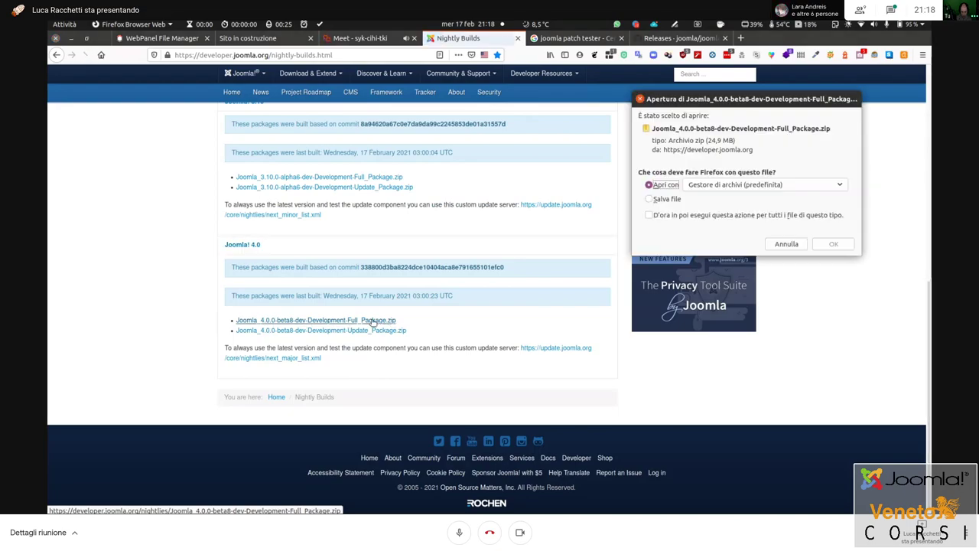
pyautogui.click(667, 199)
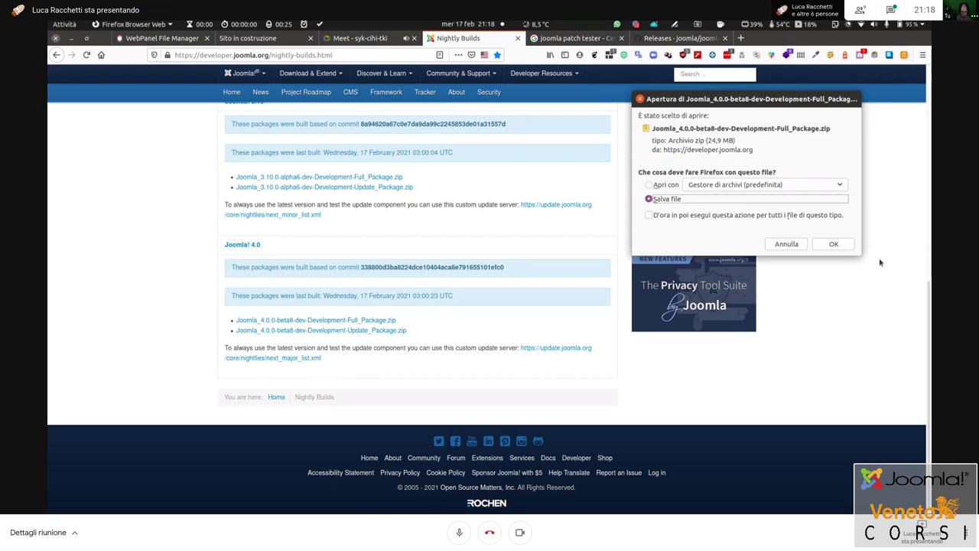
pyautogui.click(834, 244)
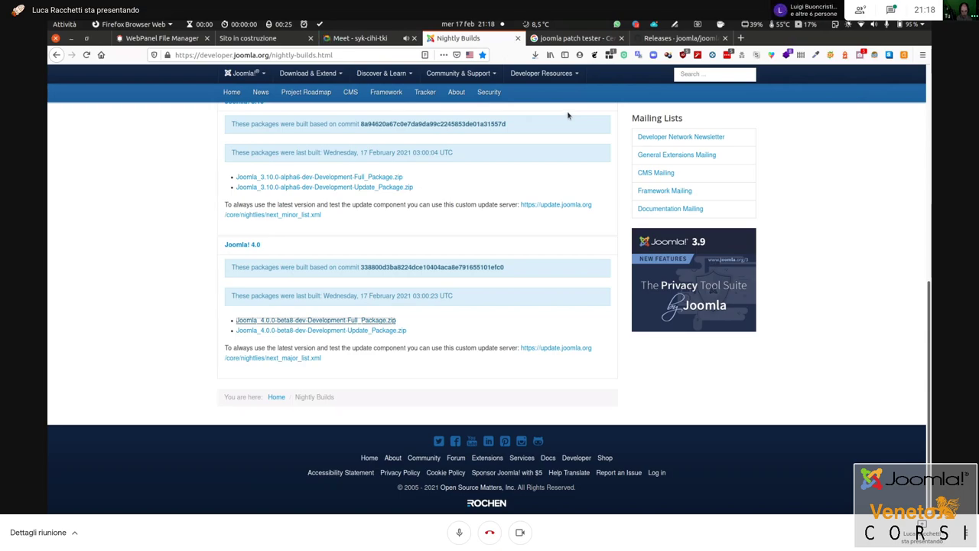
pyautogui.click(534, 55)
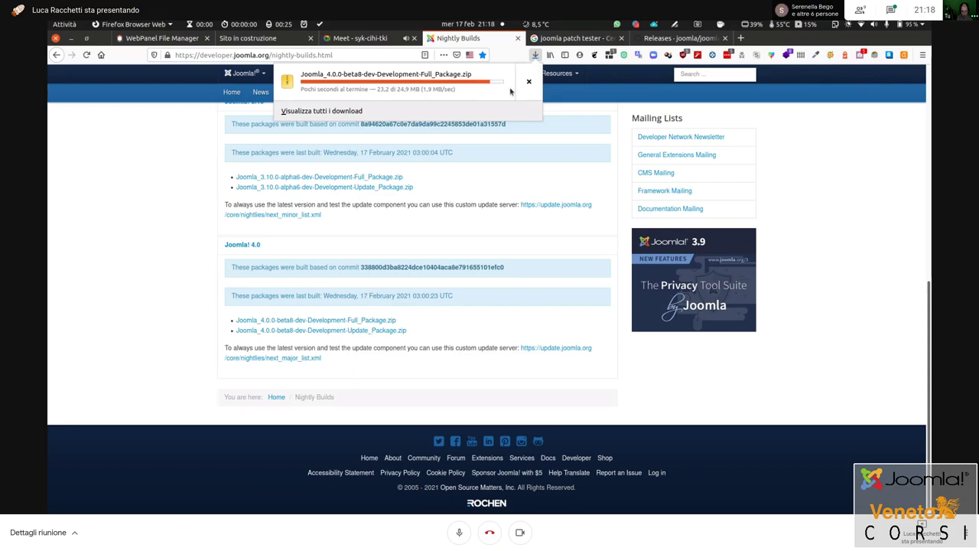
pyautogui.click(860, 204)
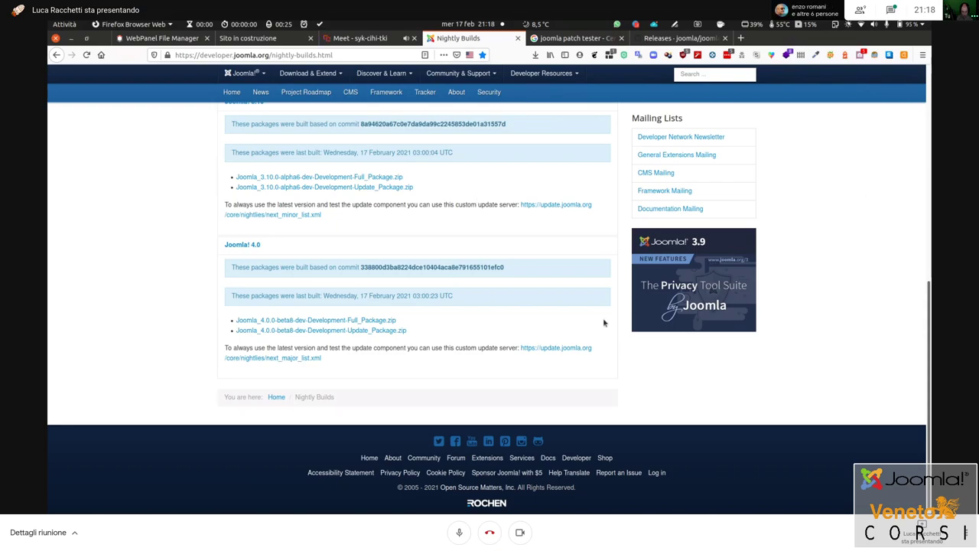
# In the WebPanel File Manager, upload Joomla_4.0.0-beta8-dev-Development-Full_Package.zip to /subdomains/j4/httpdocs and decompress it there
pyautogui.click(162, 39)
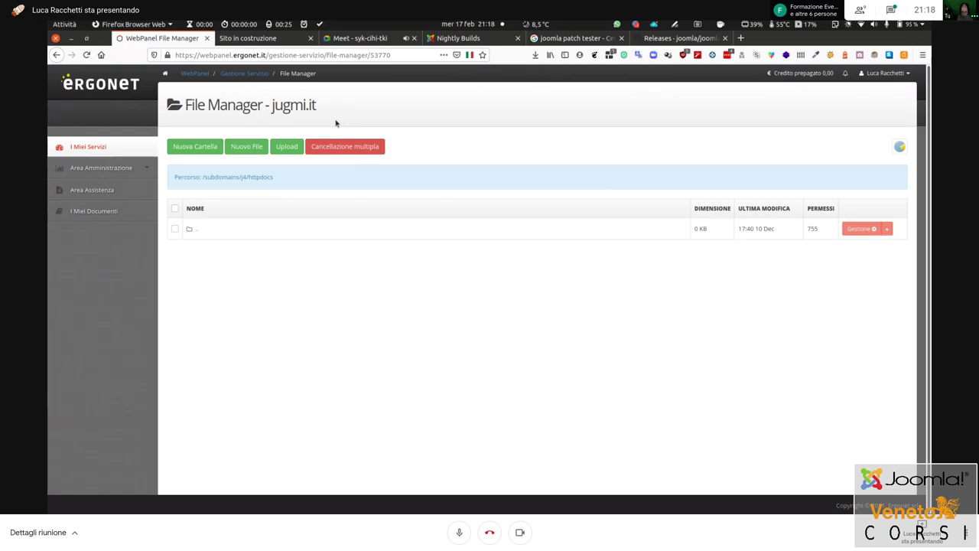
pyautogui.click(285, 147)
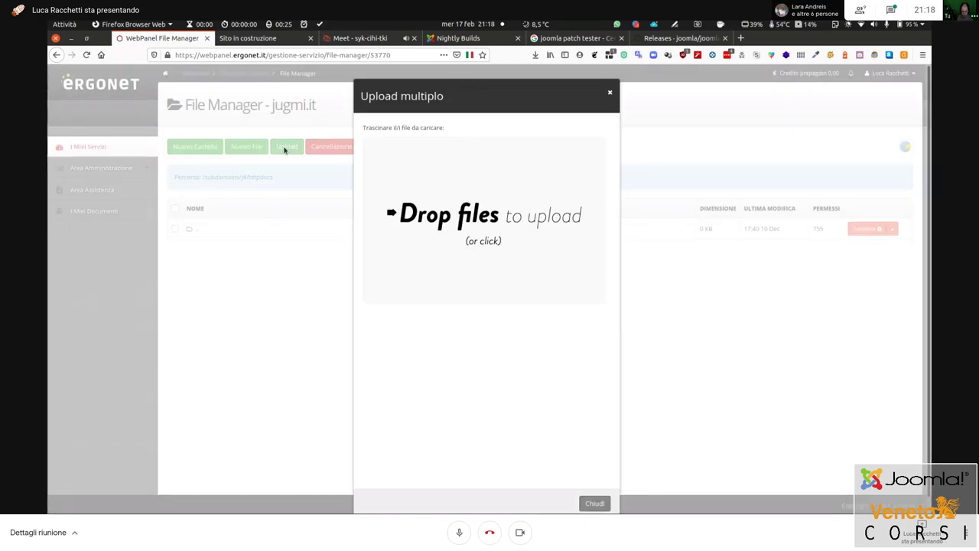
pyautogui.click(432, 238)
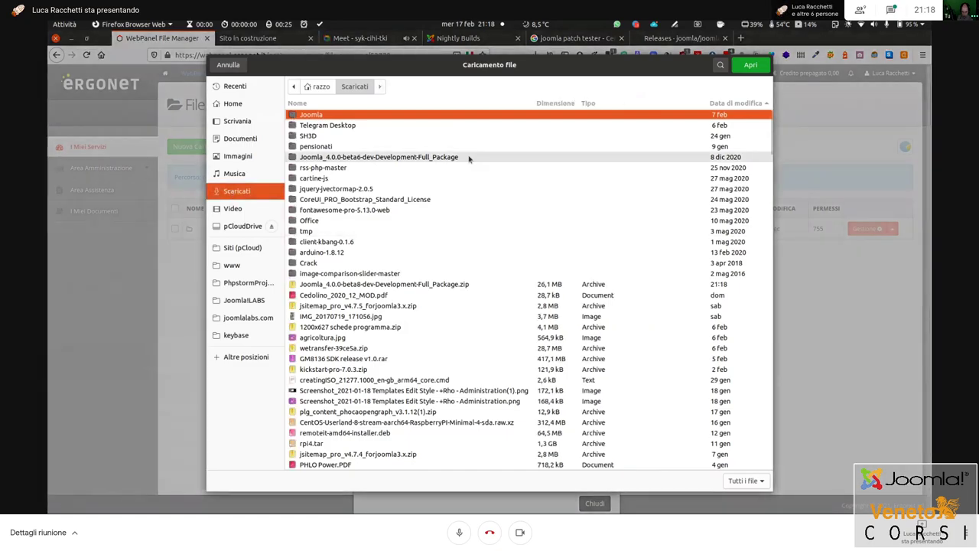
pyautogui.click(377, 287)
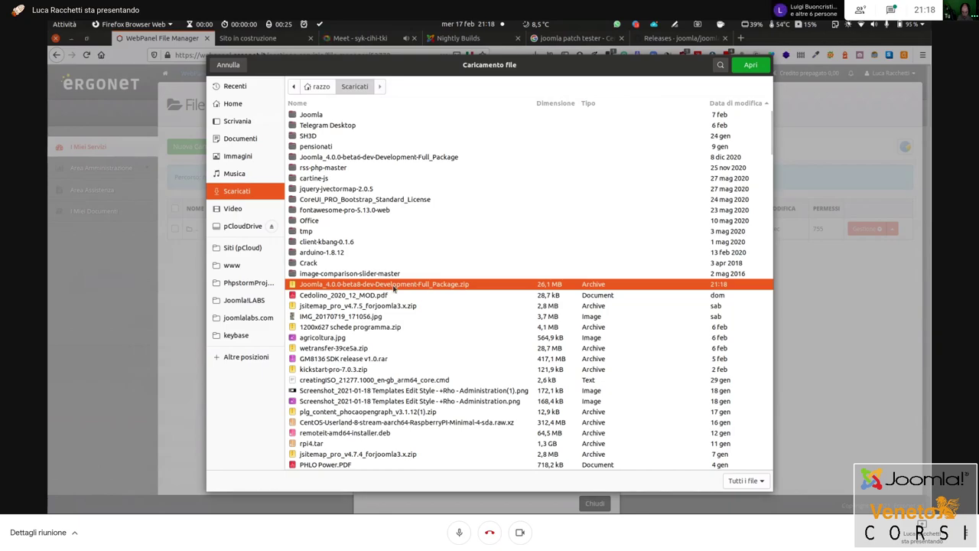
pyautogui.doubleClick(394, 288)
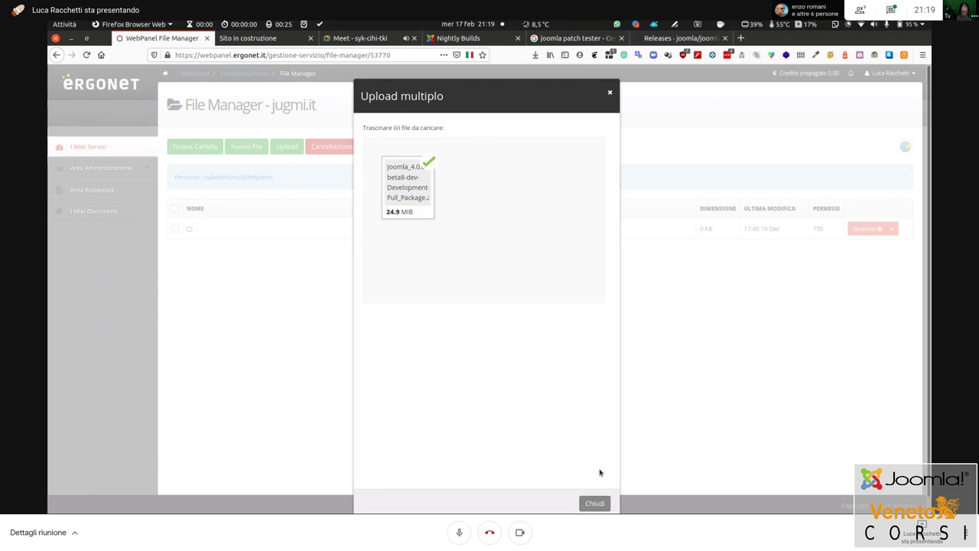
pyautogui.click(601, 505)
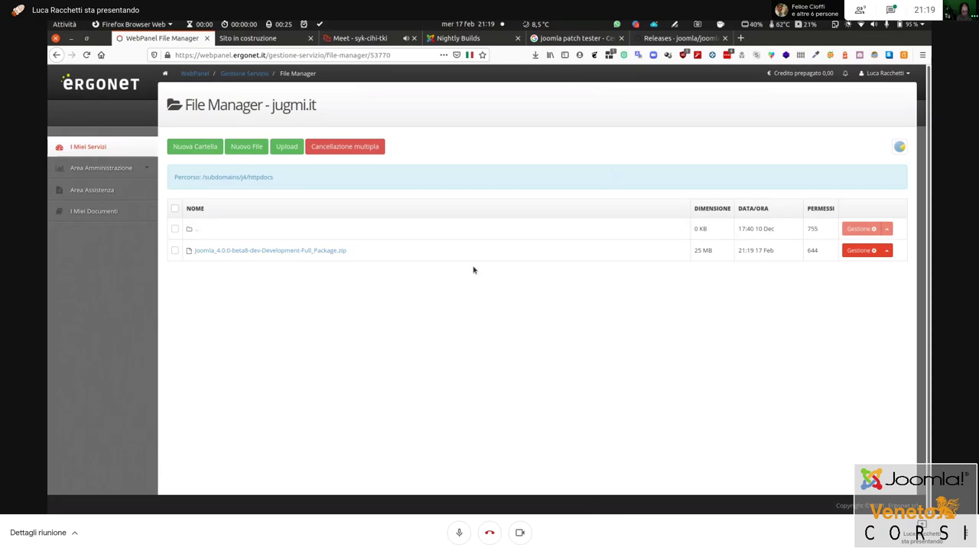
pyautogui.click(325, 253)
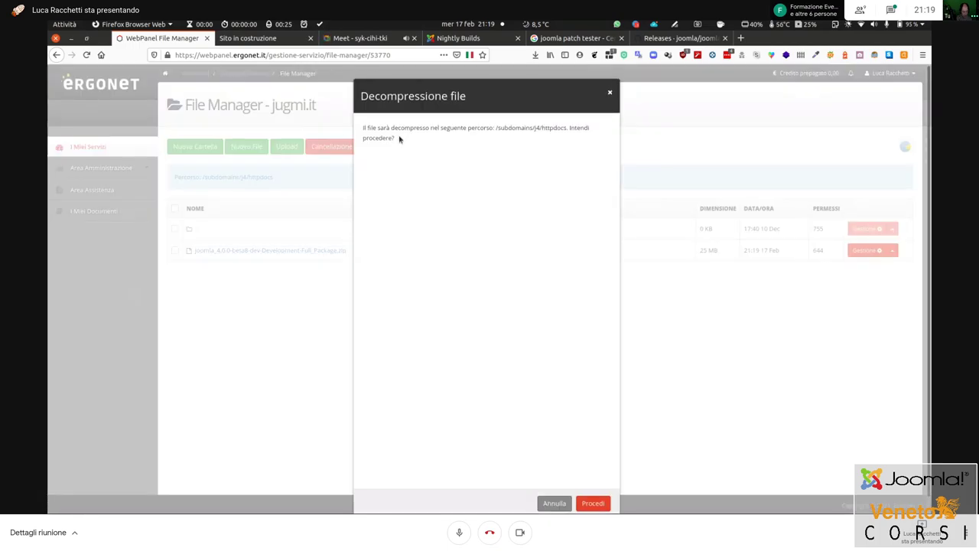
pyautogui.click(594, 501)
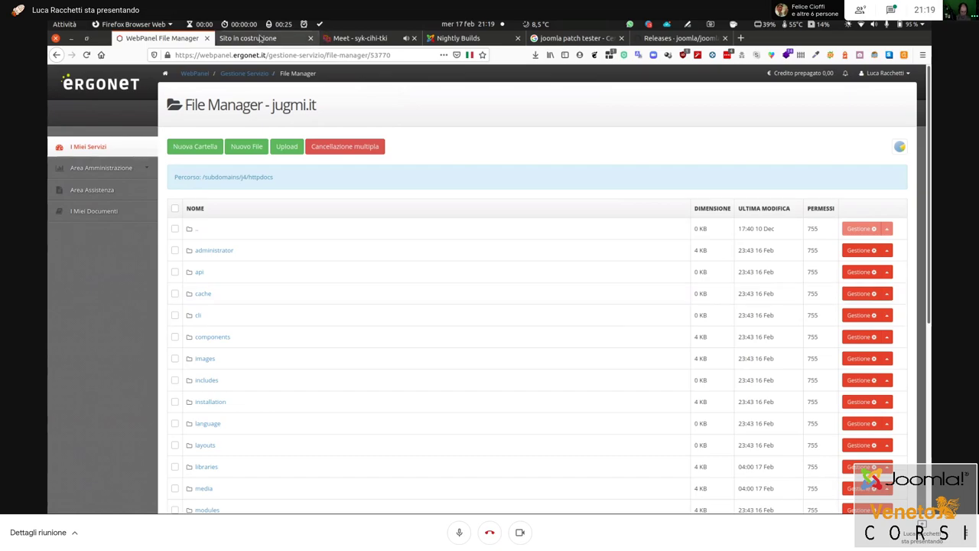
# Reload the j4.jugmi.it site to launch the Joomla Installer, and set the site name to the installer's version text, Joomla! 4.0.0-beta8-dev
pyautogui.click(260, 38)
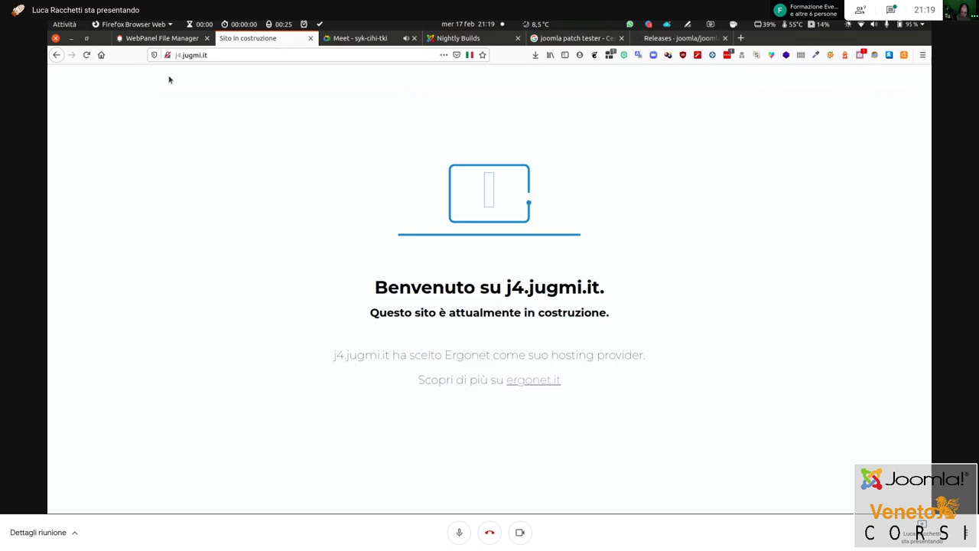
pyautogui.click(86, 54)
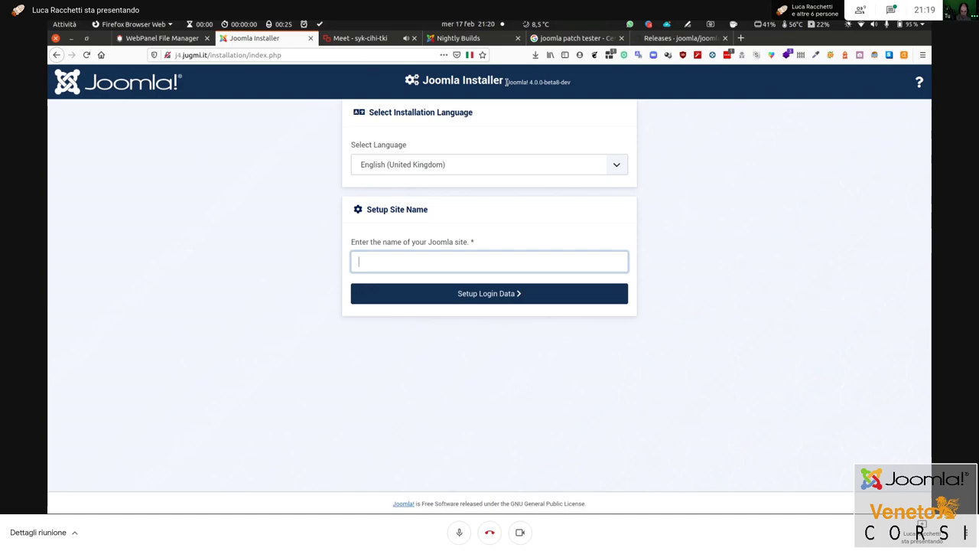
pyautogui.moveTo(507, 82)
pyautogui.mouseDown()
pyautogui.moveTo(566, 83)
pyautogui.moveTo(509, 84)
pyautogui.mouseUp()
pyautogui.hotkey('ctrl', 'c')
pyautogui.click(574, 84)
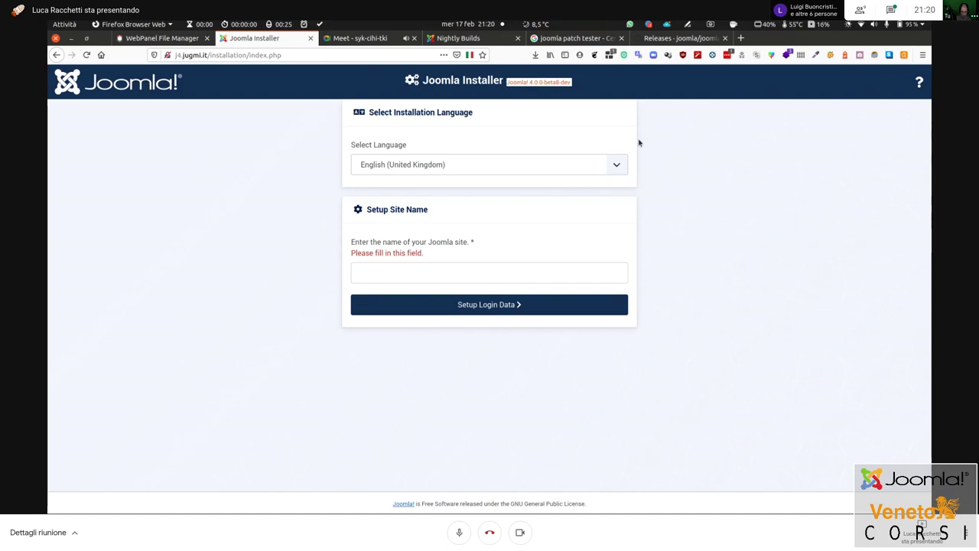
pyautogui.click(595, 90)
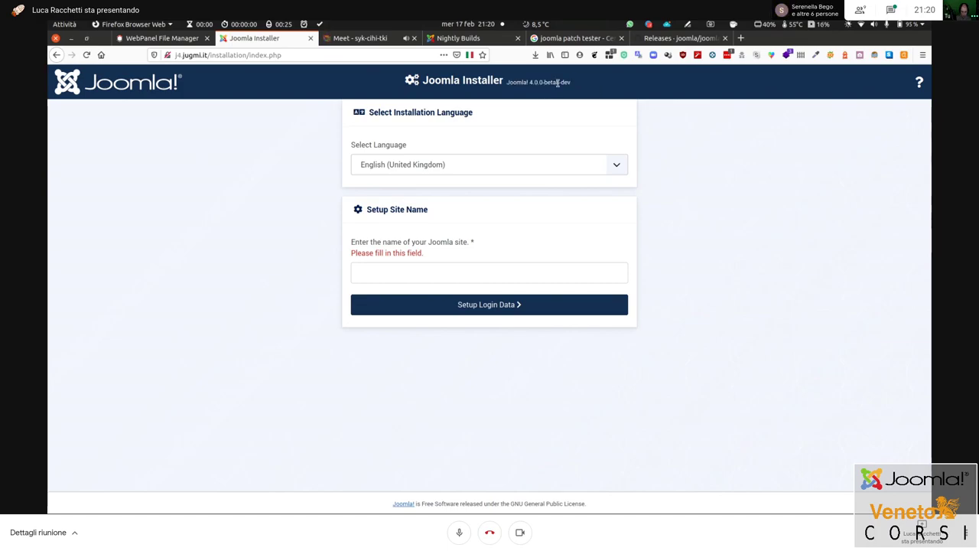
pyautogui.click(388, 267)
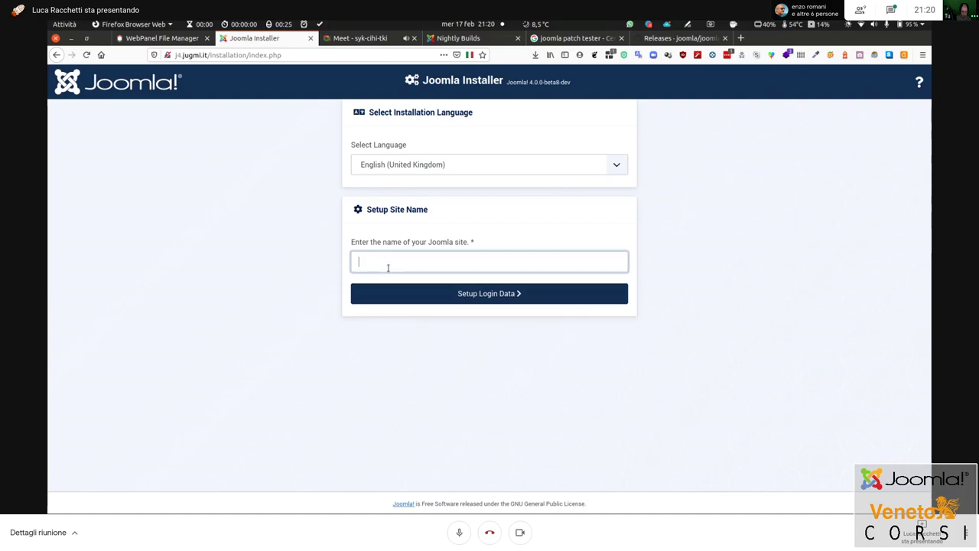
pyautogui.hotkey('ctrl', 'v')
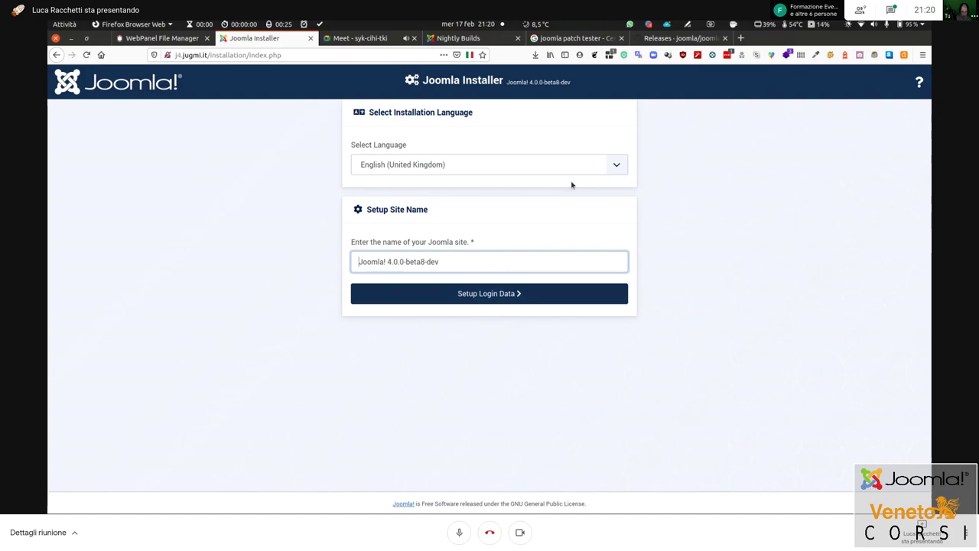
# Check the installation language choices, keep English (United Kingdom), and proceed to the login data setup
pyautogui.click(618, 166)
pyautogui.click(719, 177)
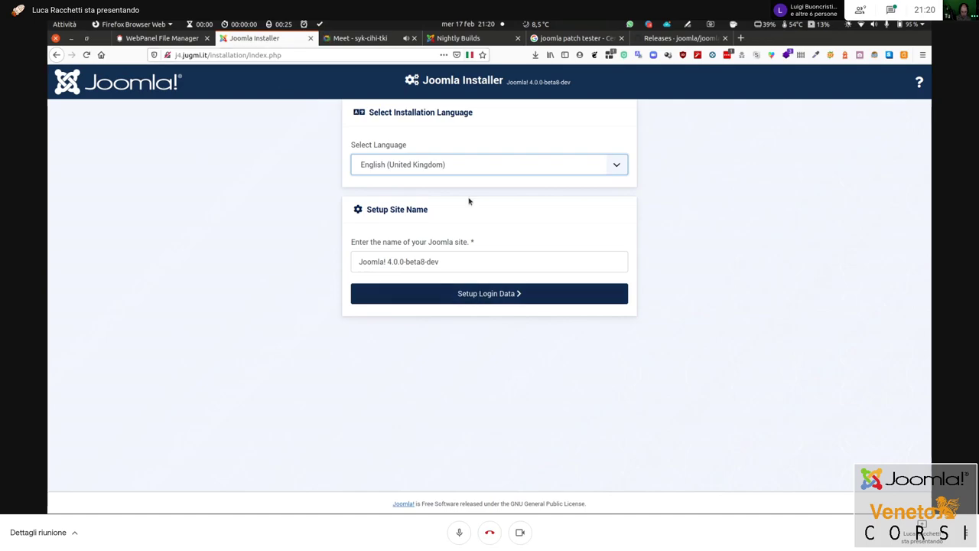
pyautogui.click(504, 301)
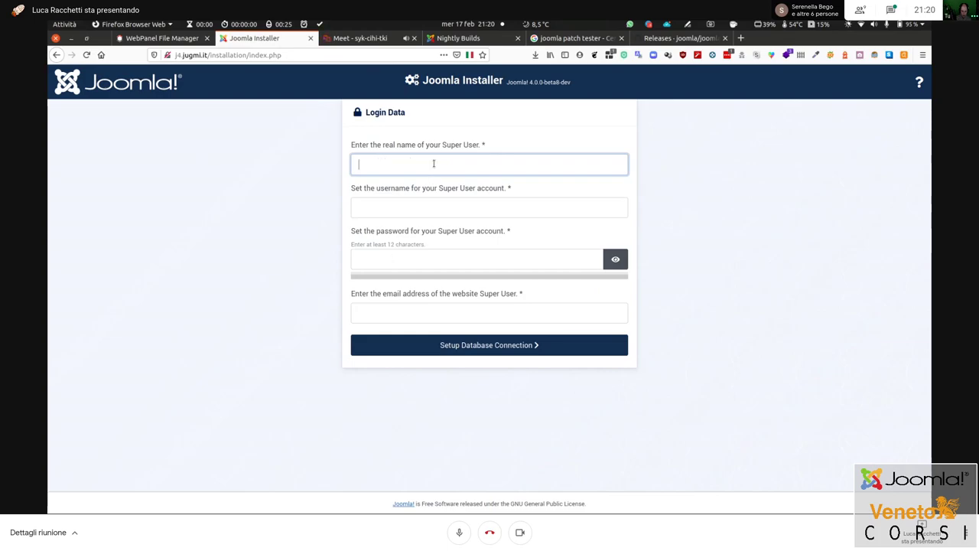
# Enter the Super User's real name and account username in the login data
pyautogui.click(399, 167)
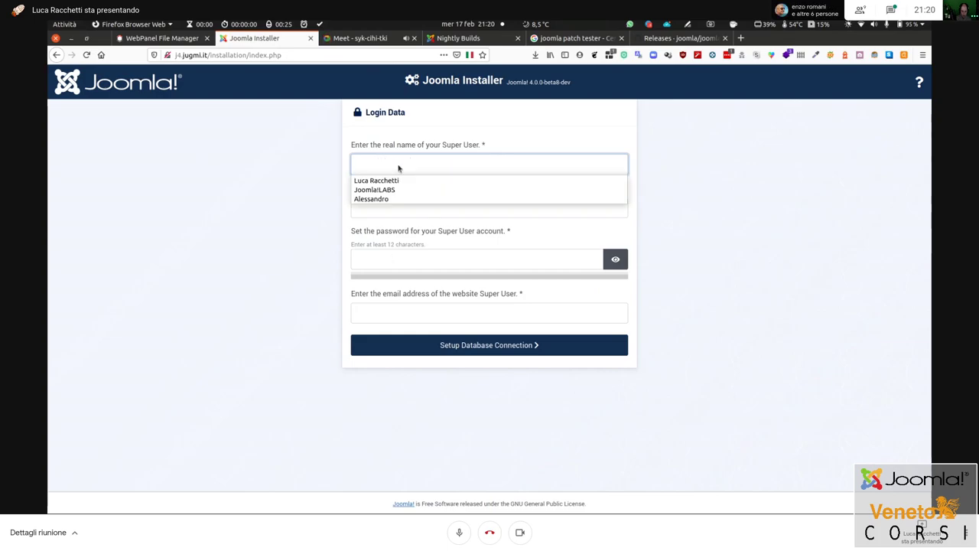
pyautogui.click(399, 180)
pyautogui.click(391, 208)
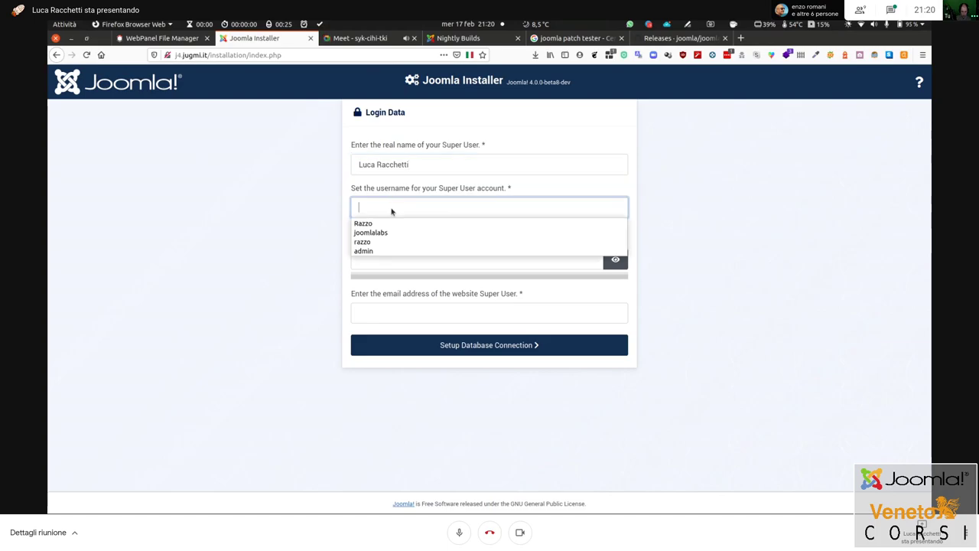
pyautogui.click(375, 225)
# Set the password for the Super User account
pyautogui.click(385, 262)
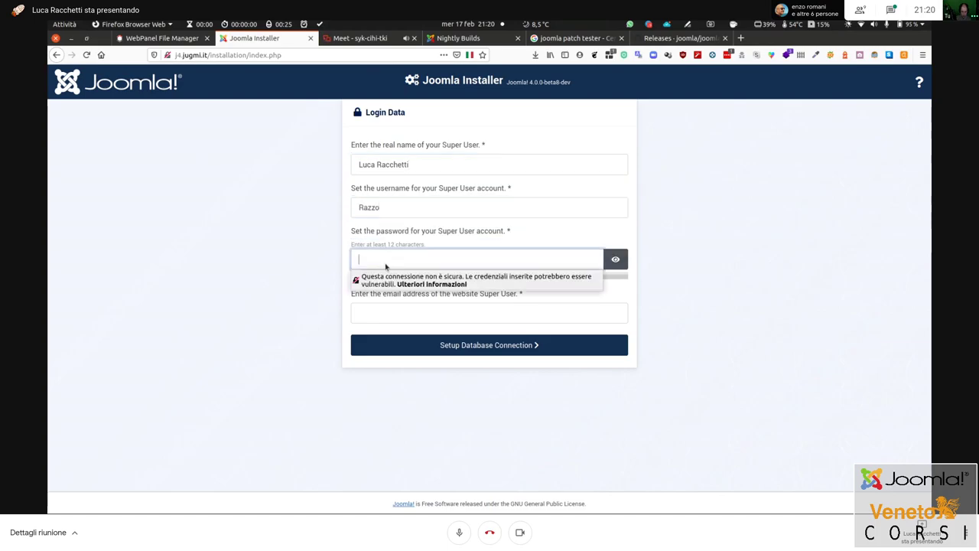
pyautogui.click(430, 255)
pyautogui.click(620, 258)
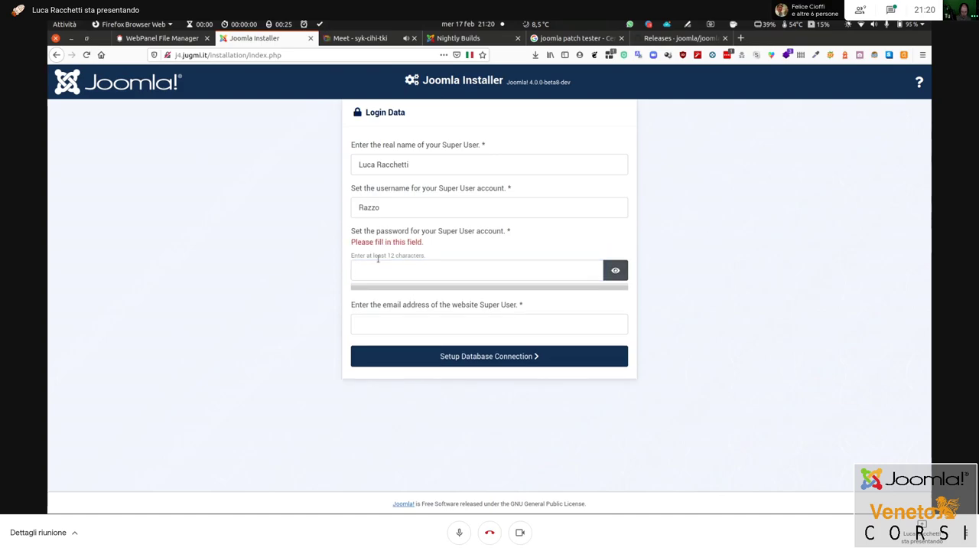
pyautogui.click(412, 270)
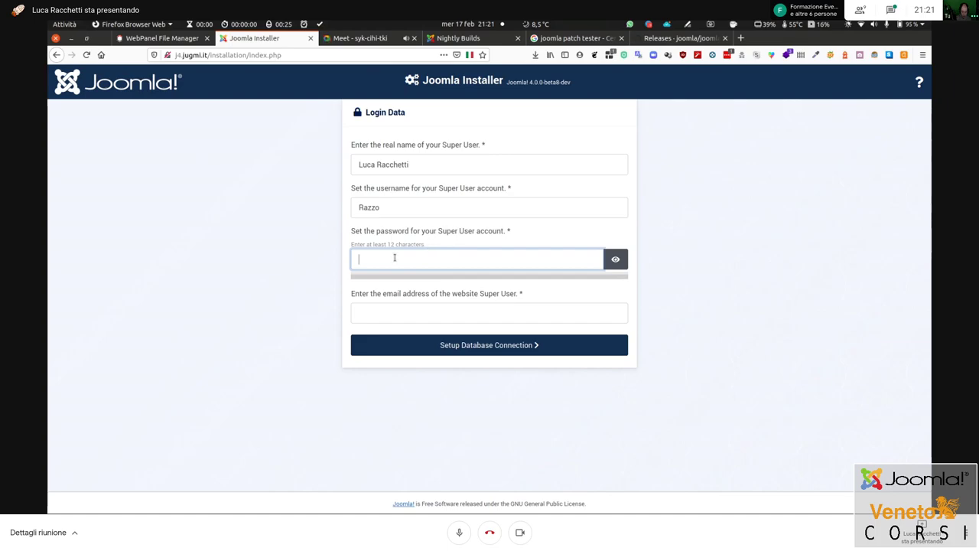
pyautogui.write('********')
pyautogui.hotkey('ctrl', 'a')
pyautogui.press('Home')
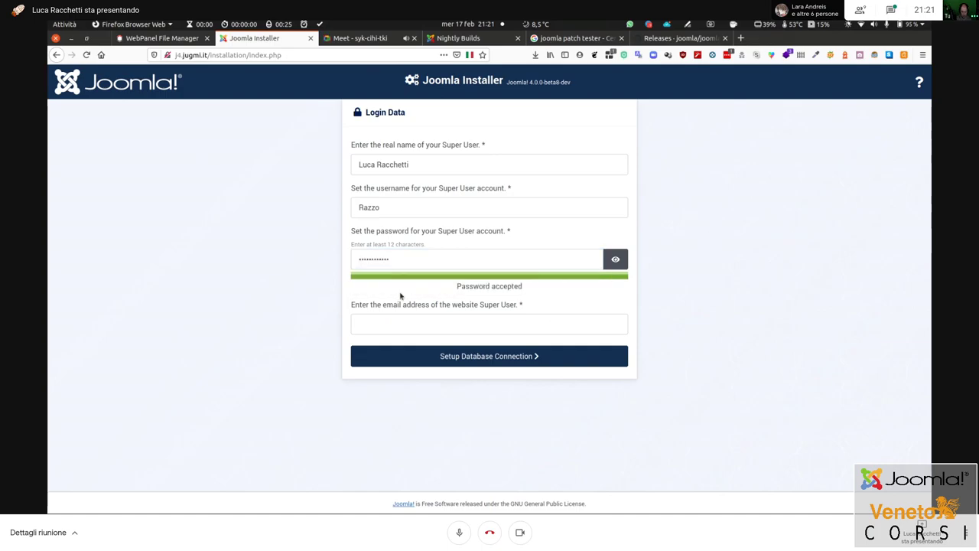
# Enter the Super User's e-mail address, proceed to the database configuration, and close the LastPass password update prompt
pyautogui.click(414, 324)
pyautogui.write('razz')
pyautogui.click(410, 341)
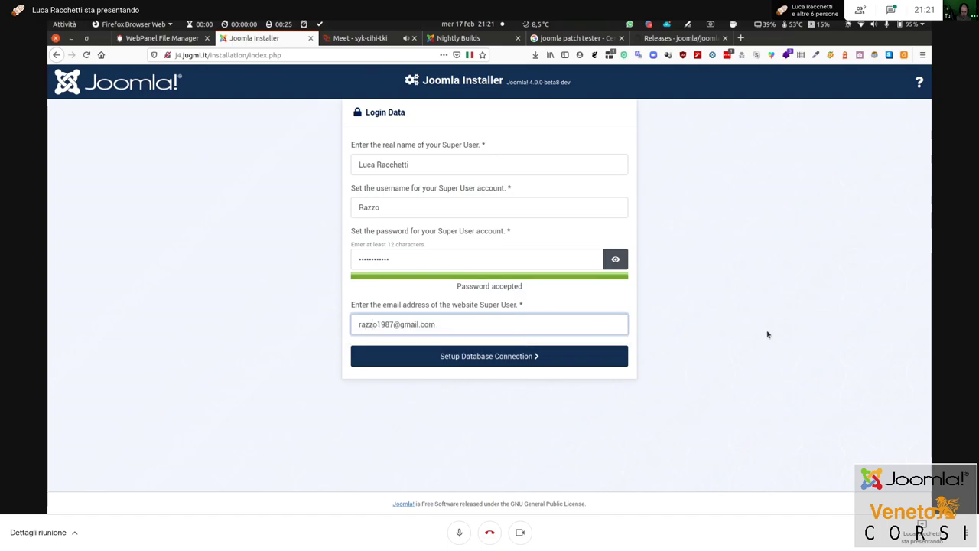
pyautogui.click(474, 363)
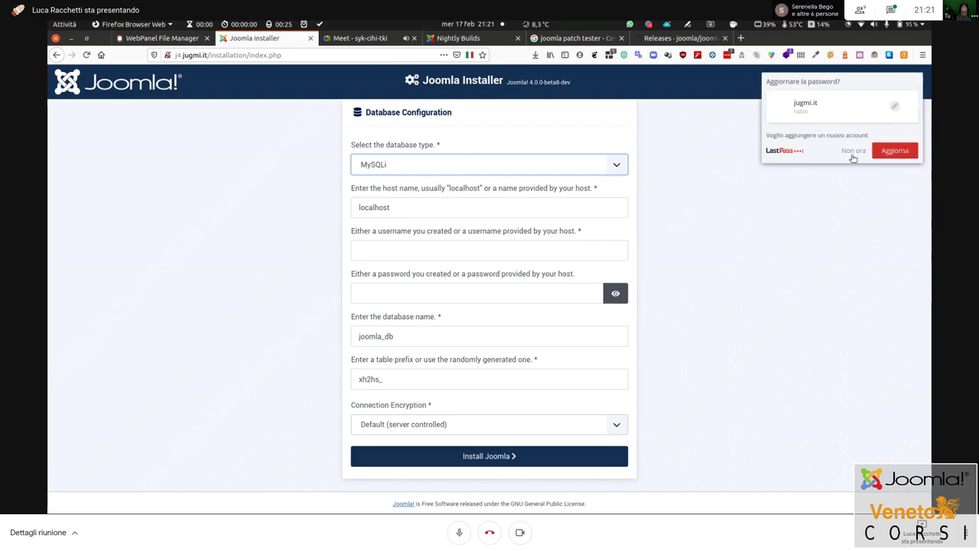
pyautogui.click(881, 156)
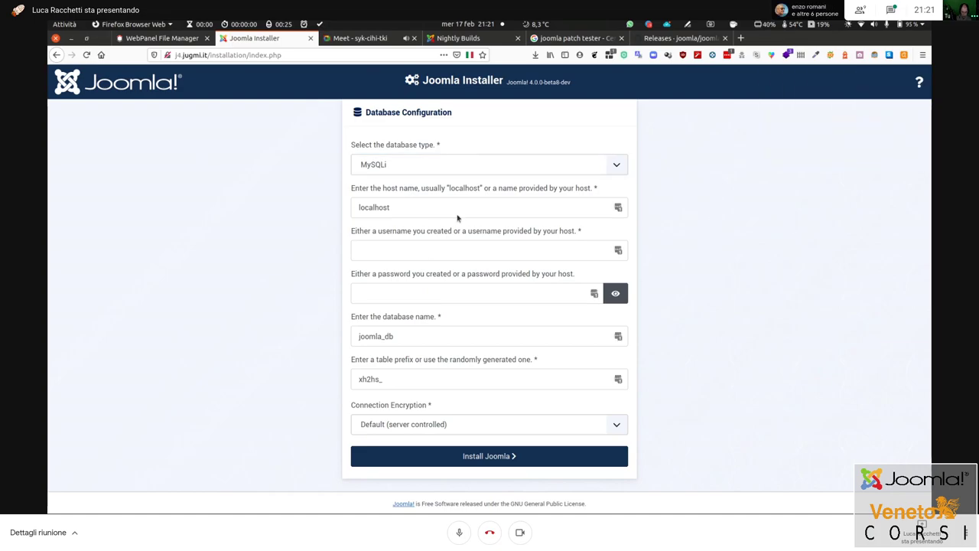
# Keep MySQLi as the database type and replace the database name with J4_joomla_db, copied from the note in Sublime Text
pyautogui.click(619, 167)
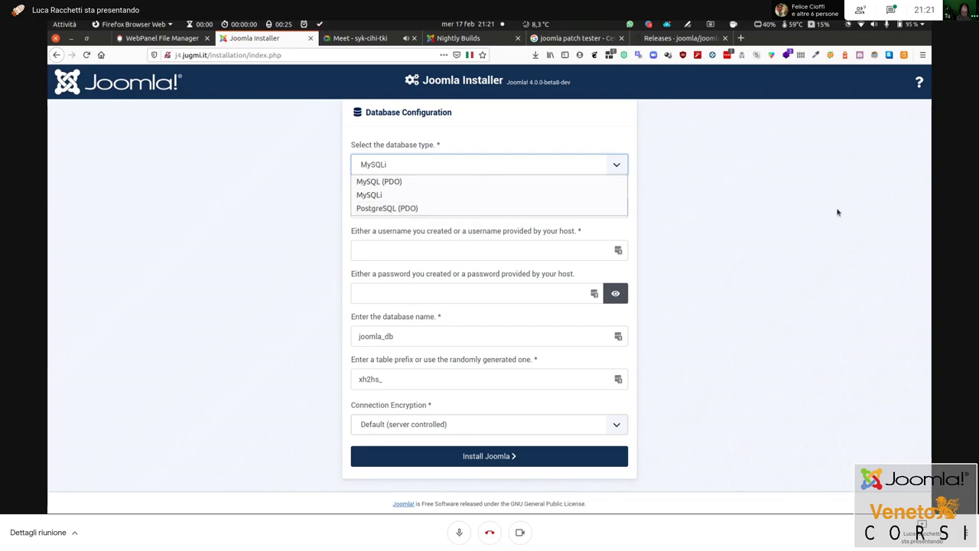
pyautogui.click(747, 183)
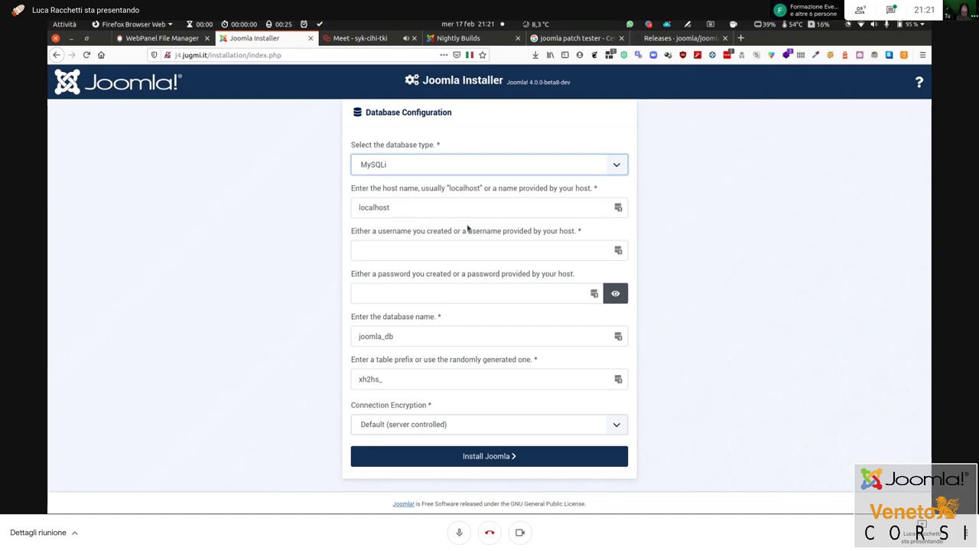
pyautogui.click(398, 250)
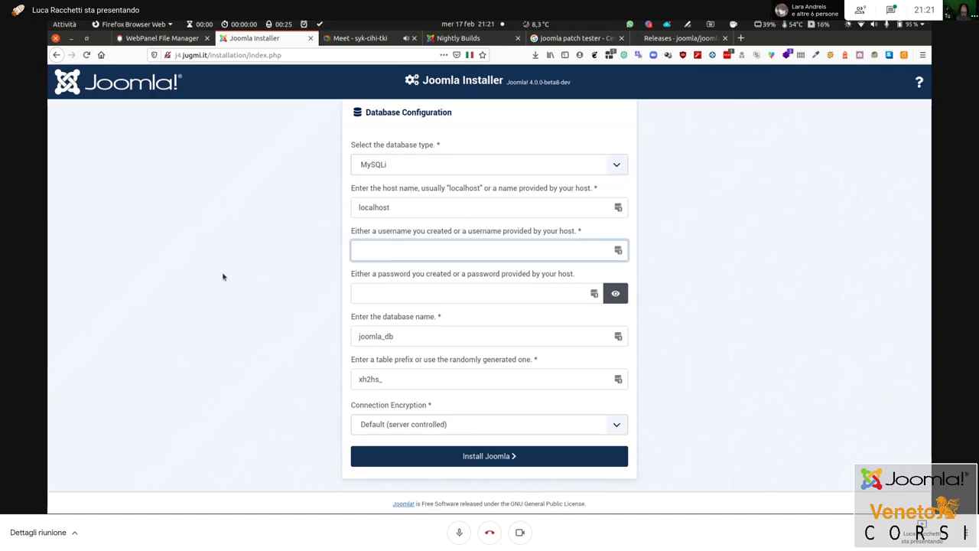
pyautogui.hotkey('alt', 'Tab')
pyautogui.hotkey('alt', 'Tab')
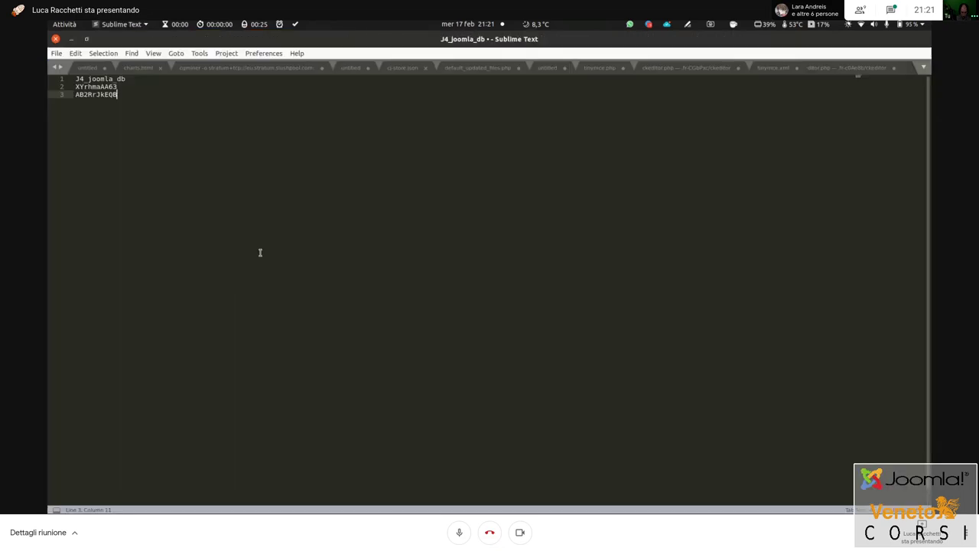
pyautogui.doubleClick(115, 78)
pyautogui.hotkey('ctrl', 'c')
pyautogui.hotkey('alt', 'Tab')
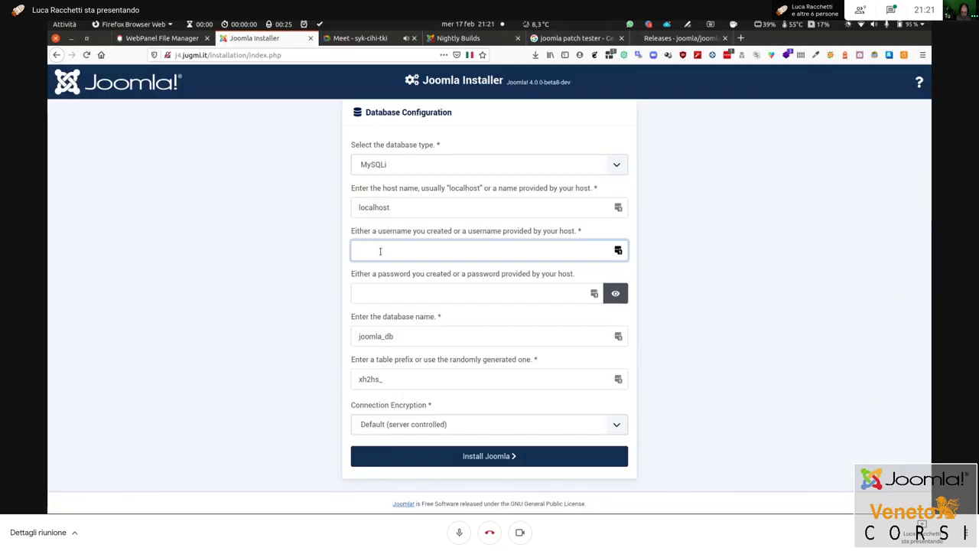
pyautogui.doubleClick(411, 337)
pyautogui.hotkey('ctrl', 'v')
# Copy the database username from line 2 of the Sublime Text note into the installer's database username field
pyautogui.hotkey('alt', 'Tab')
pyautogui.doubleClick(95, 87)
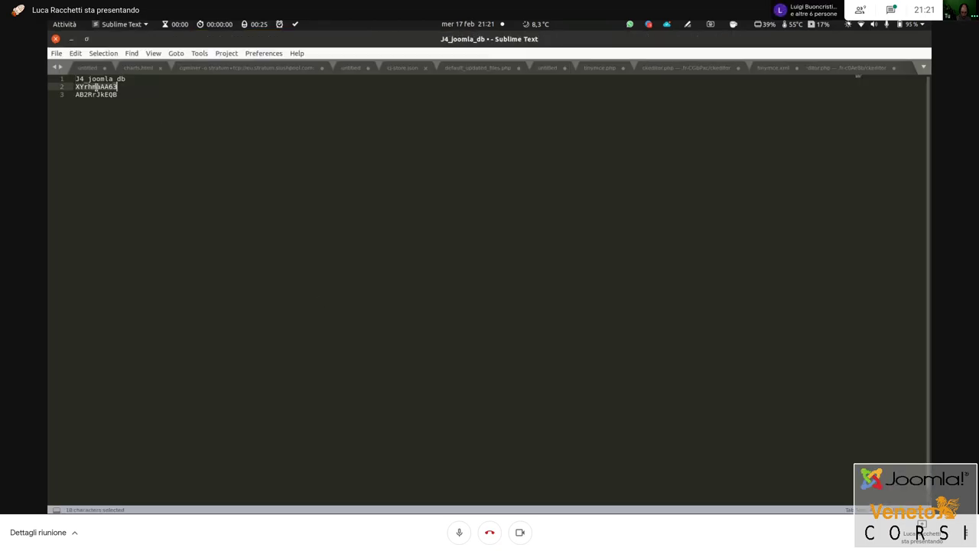
pyautogui.hotkey('ctrl', 'c')
pyautogui.hotkey('alt', 'Tab')
pyautogui.click(433, 263)
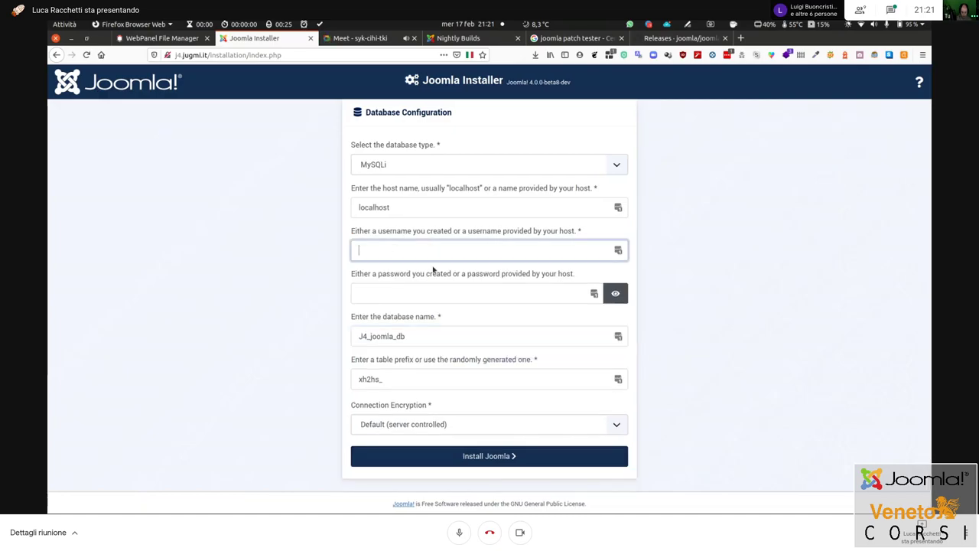
pyautogui.hotkey('ctrl', 'v')
# Copy the database password from line 3 of the Sublime Text note into the installer's database password field
pyautogui.hotkey('alt', 'Tab')
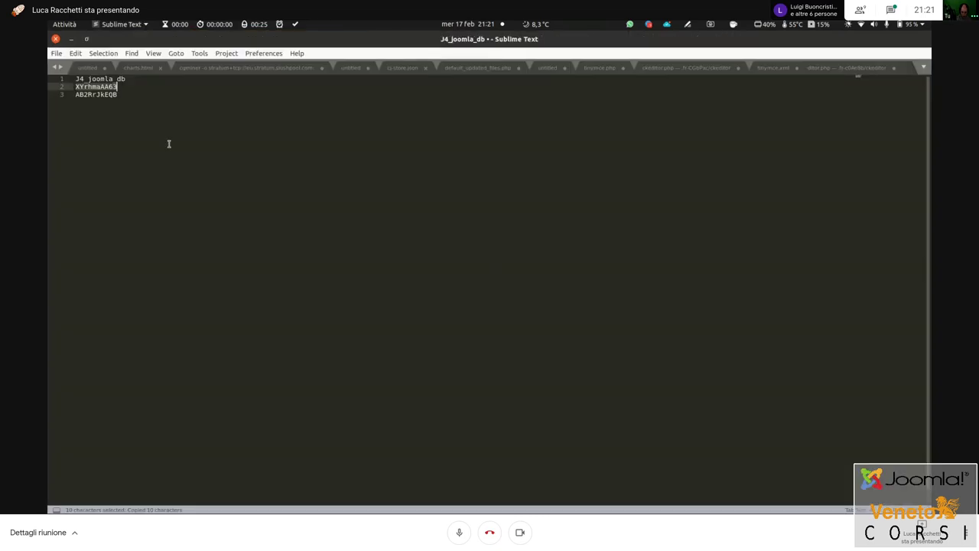
pyautogui.doubleClick(95, 94)
pyautogui.hotkey('ctrl', 'c')
pyautogui.hotkey('alt', 'Tab')
pyautogui.click(427, 293)
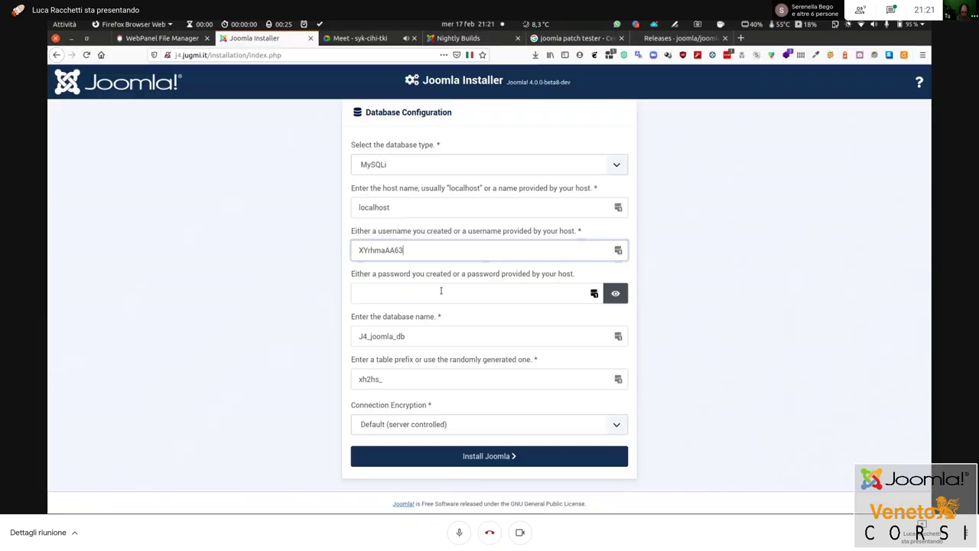
pyautogui.hotkey('ctrl', 'v')
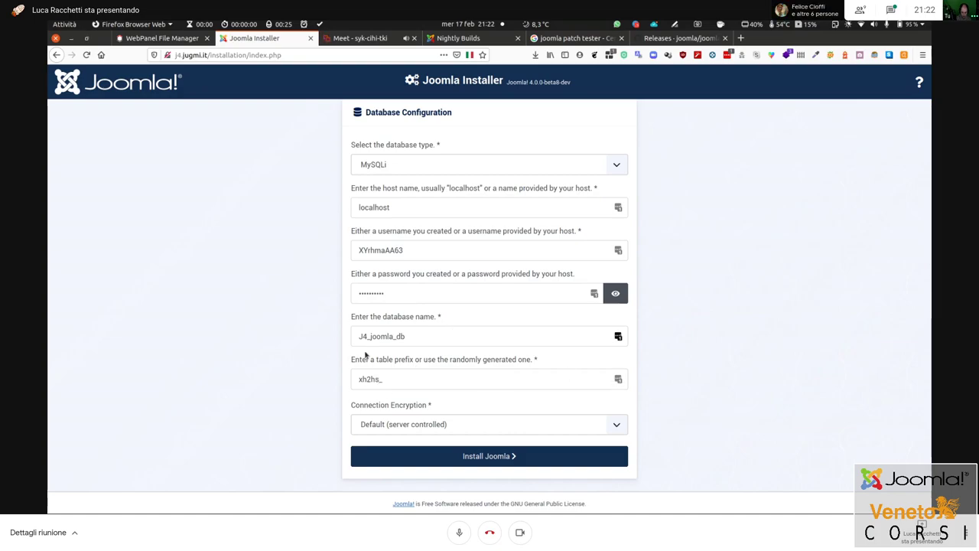
# Install Joomla with the entered database settings and decline the LastPass password update
pyautogui.click(498, 457)
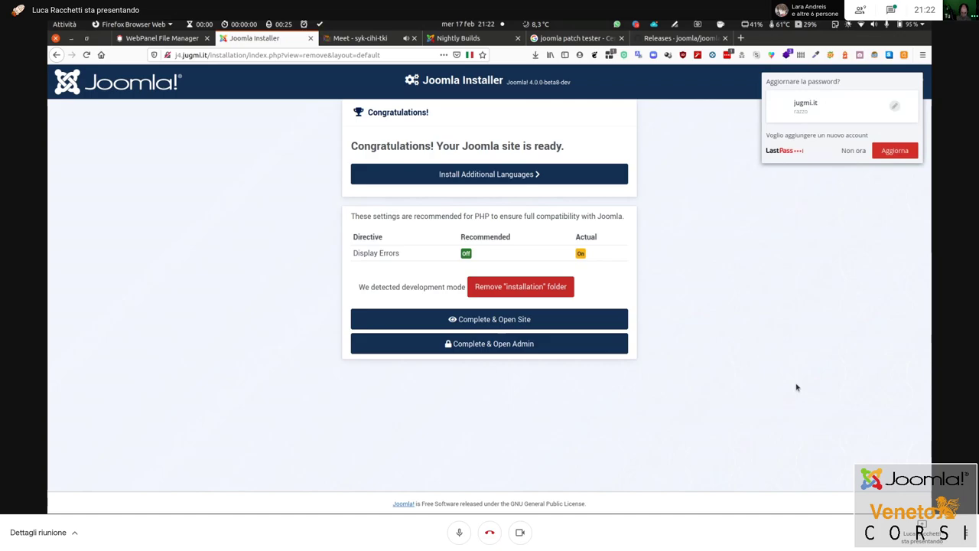
pyautogui.click(854, 150)
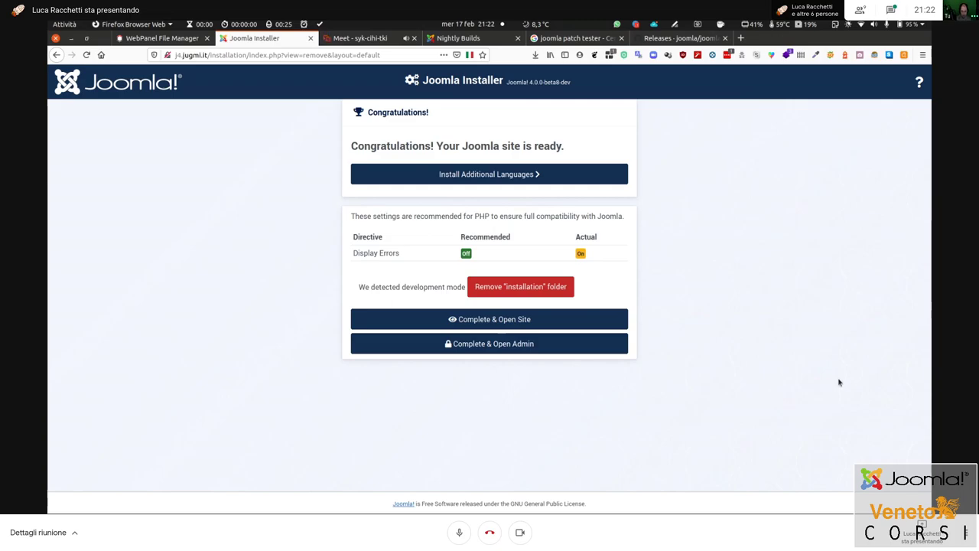
# Open the installation of additional languages and look through the available language packs and their versions
pyautogui.click(456, 176)
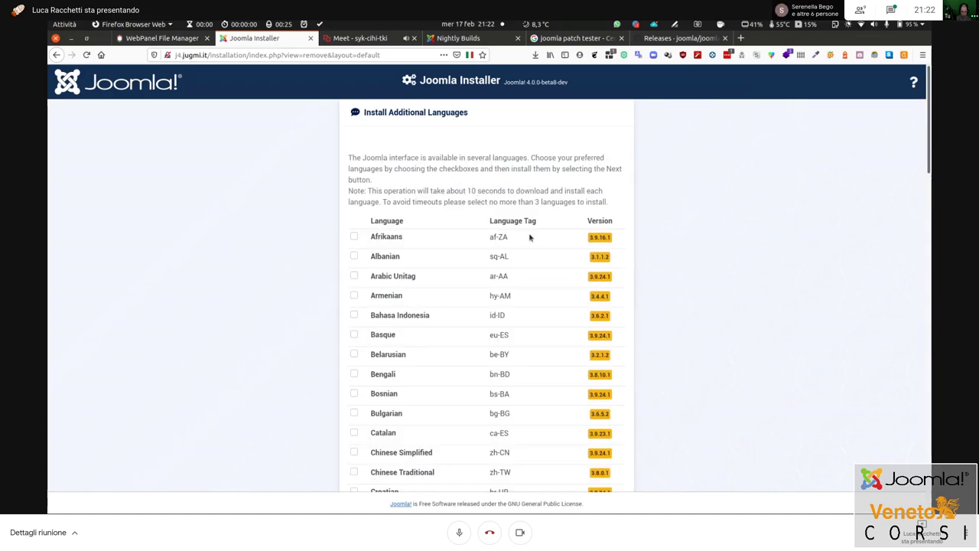
pyautogui.scroll(-15, 604, 315)
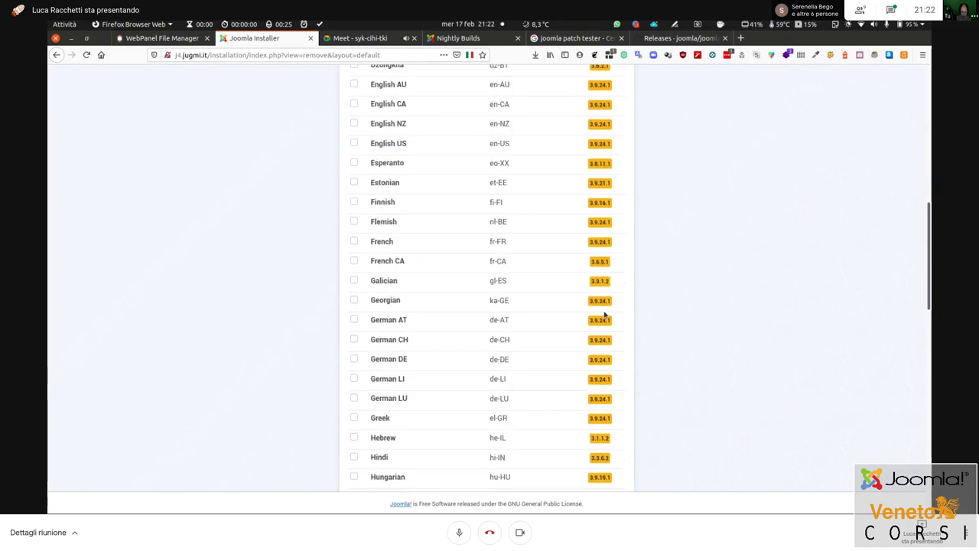
pyautogui.scroll(-8, 604, 314)
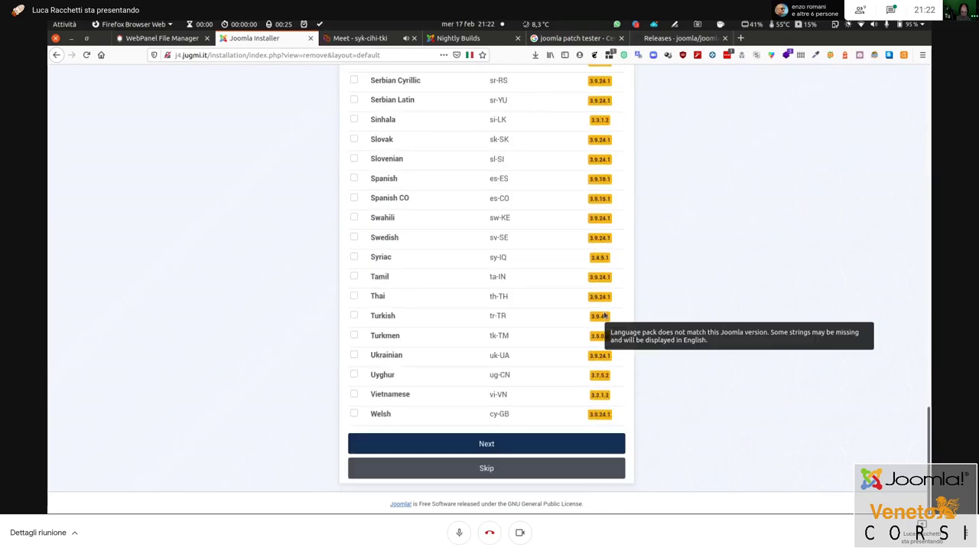
pyautogui.scroll(10, 604, 314)
pyautogui.scroll(6, 602, 314)
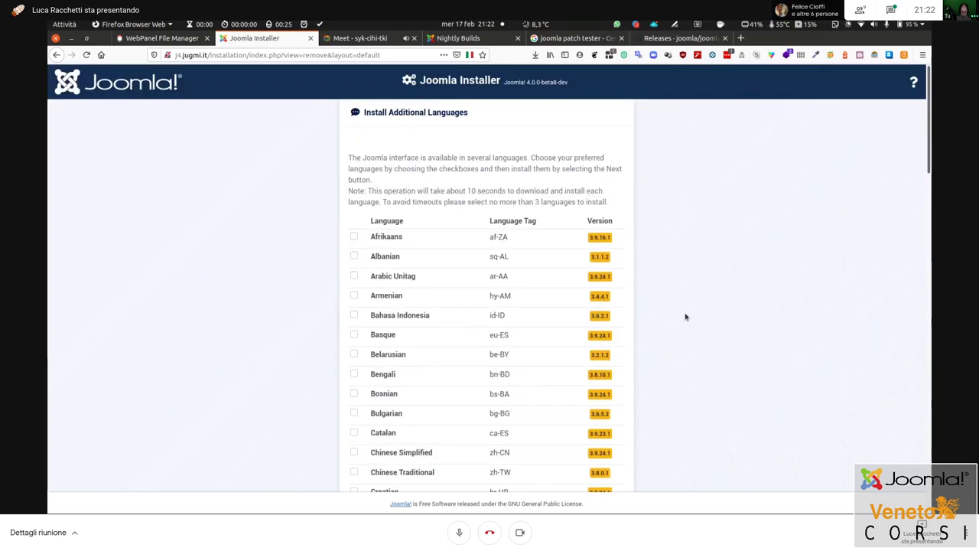
# Find "persia" in the list of additional languages and select the Persian (fa-IR) language pack
pyautogui.hotkey('ctrl', 'f')
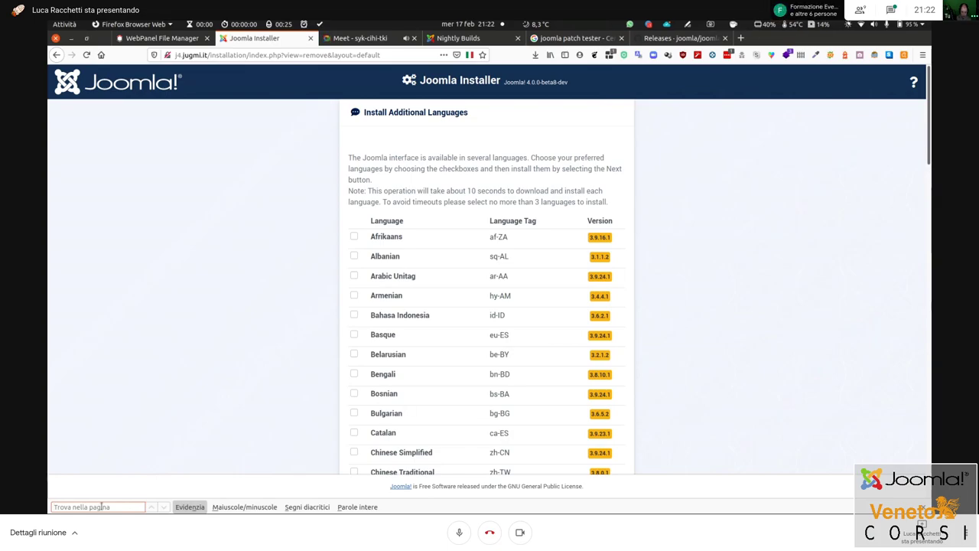
pyautogui.write('per')
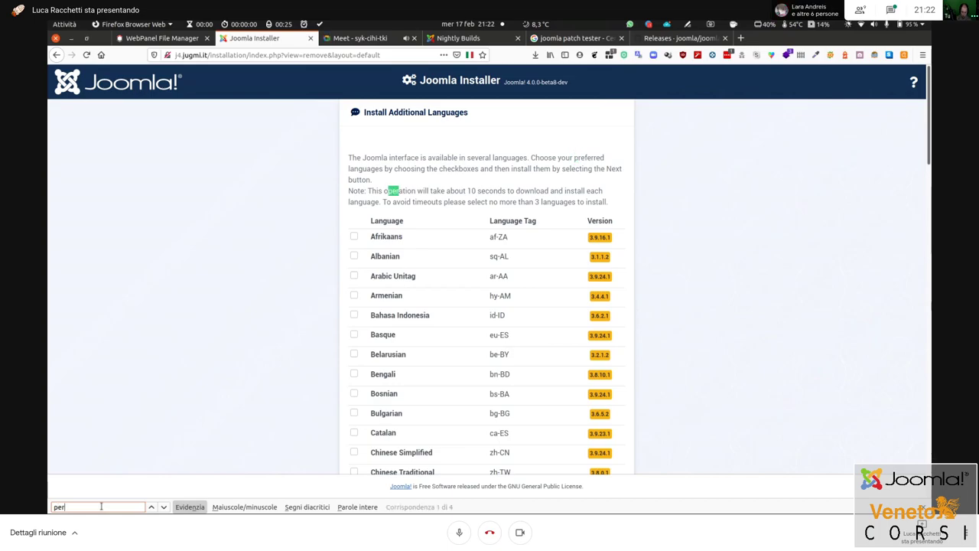
pyautogui.write('sia')
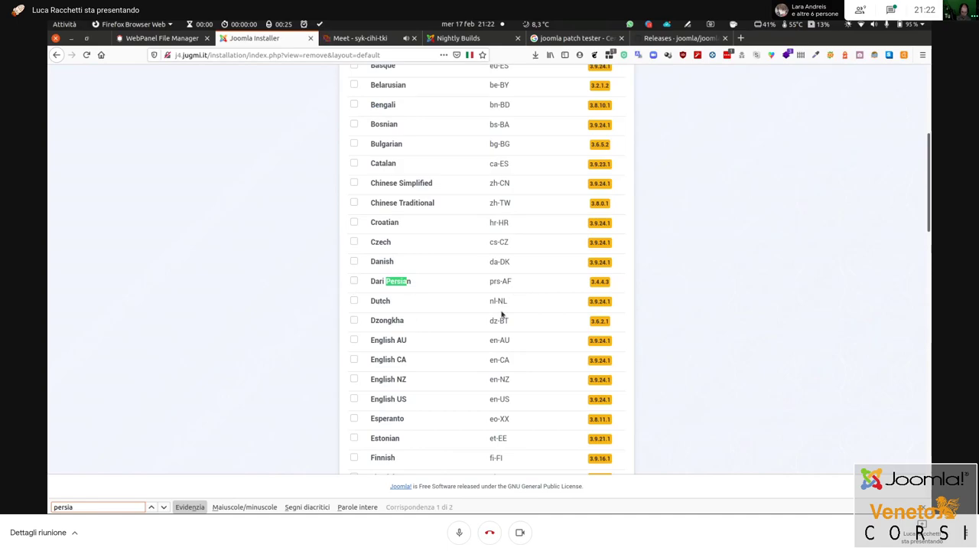
pyautogui.click(164, 506)
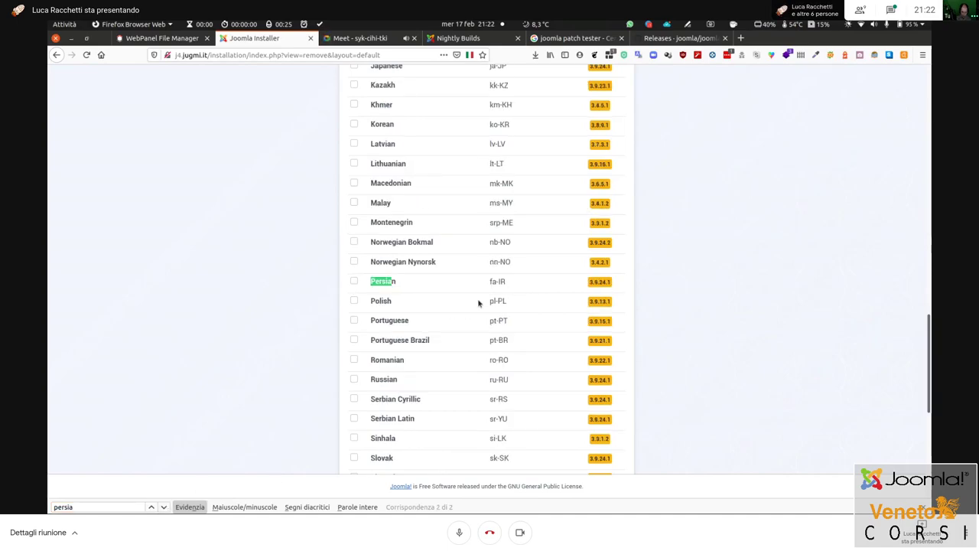
pyautogui.click(354, 281)
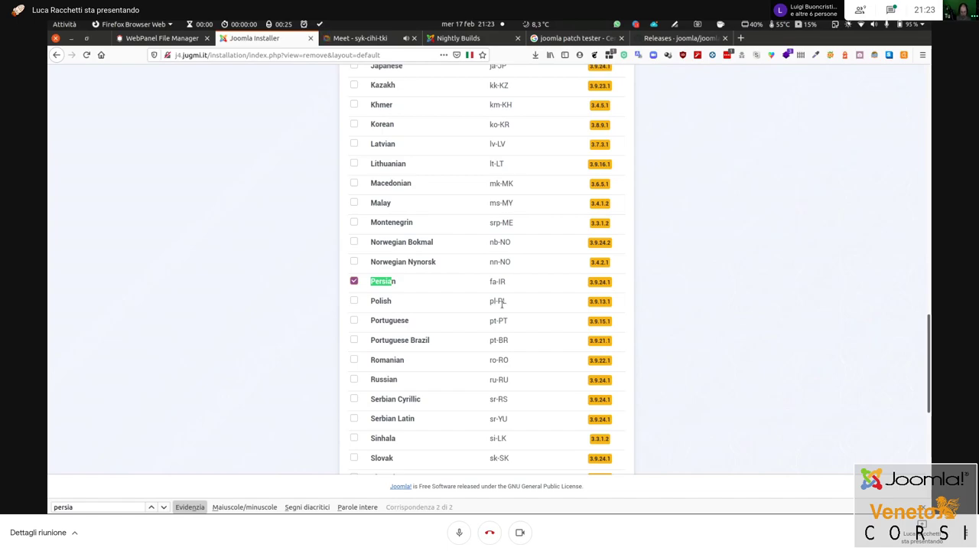
# Find "de-d" in the language list and select the German DE language pack
pyautogui.hotkey('ctrl', 'f')
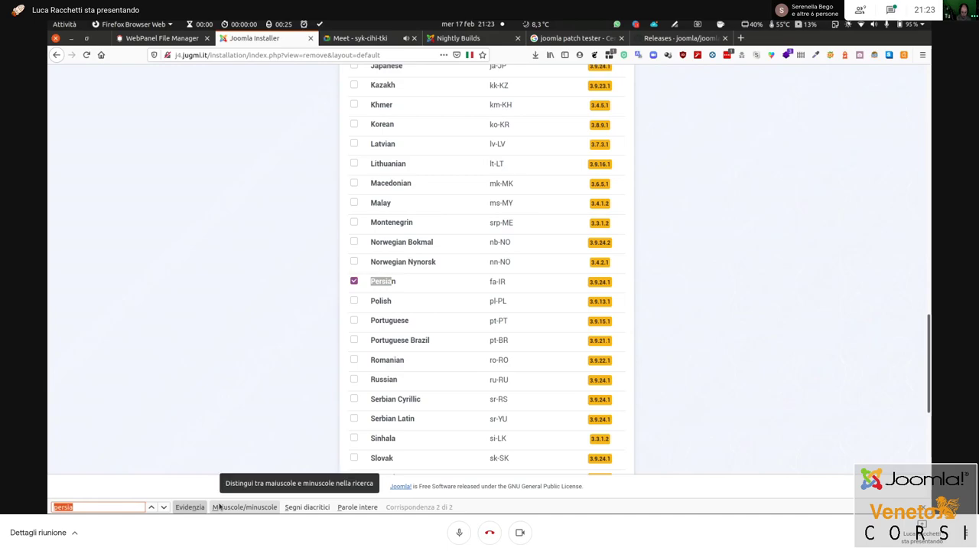
pyautogui.write('de')
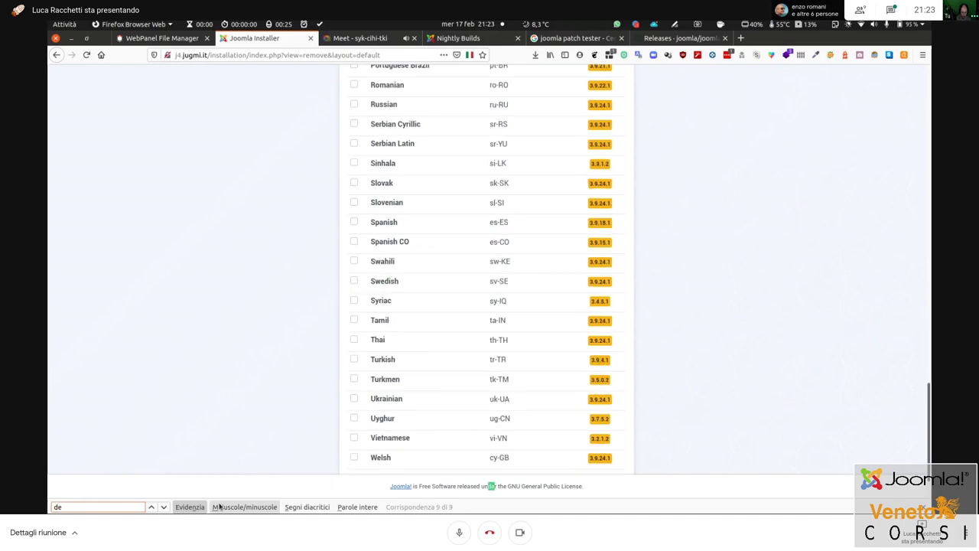
pyautogui.write('-d')
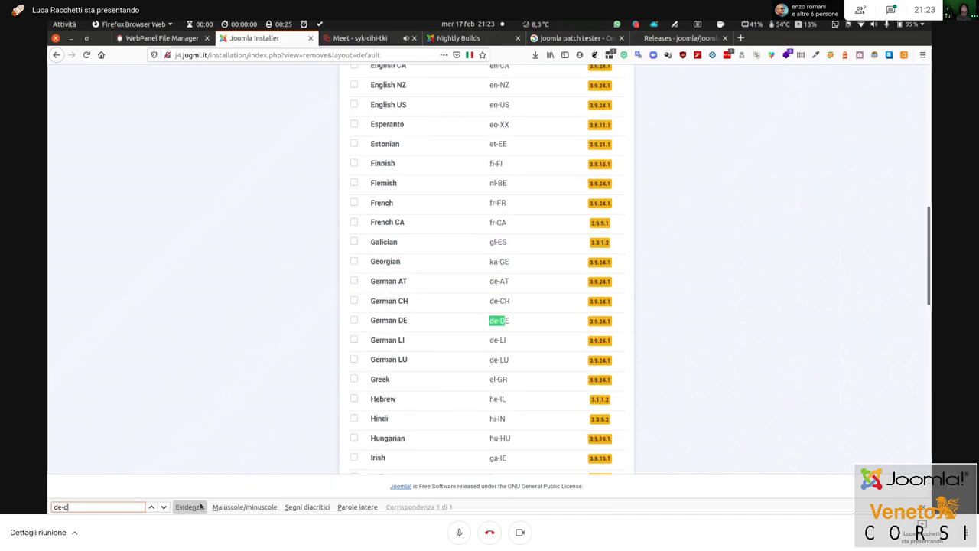
pyautogui.click(355, 321)
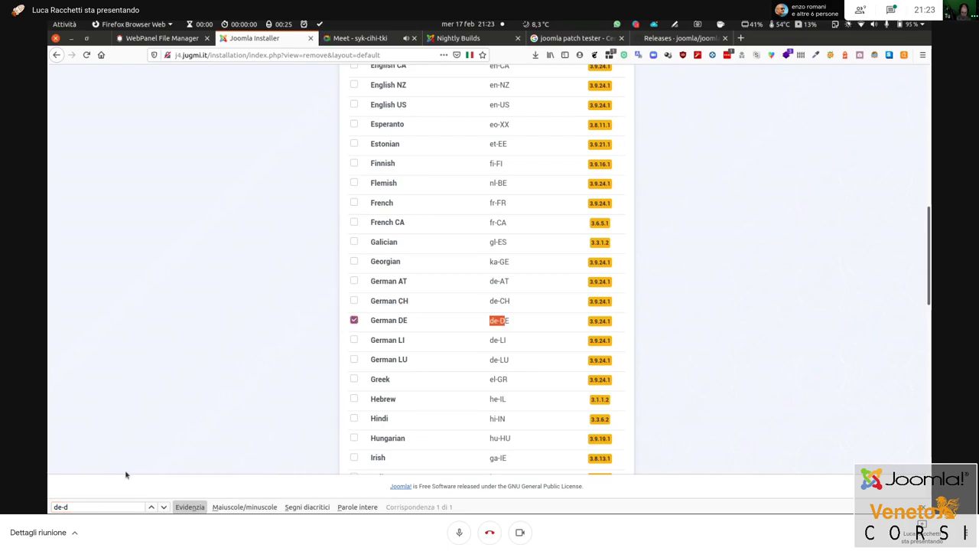
# Find "fr-f" in the language list and select the French (fr-FR) language pack
pyautogui.moveTo(48, 507)
pyautogui.hotkey('ctrl', 'f')
pyautogui.write('fr')
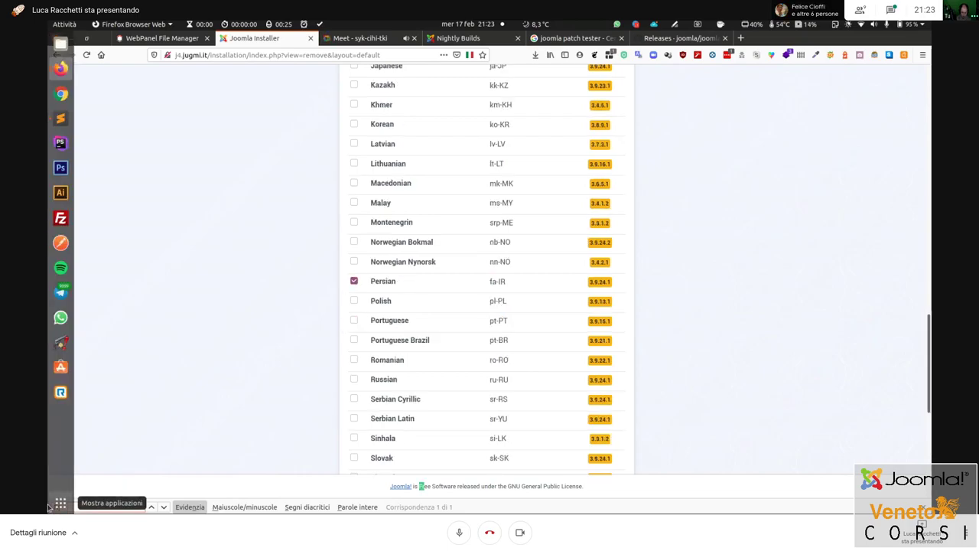
pyautogui.write('-f')
pyautogui.click(354, 281)
# Install the selected Persian, German DE and French language packs
pyautogui.scroll(2, 521, 171)
pyautogui.scroll(-8, 525, 177)
pyautogui.scroll(-6, 547, 208)
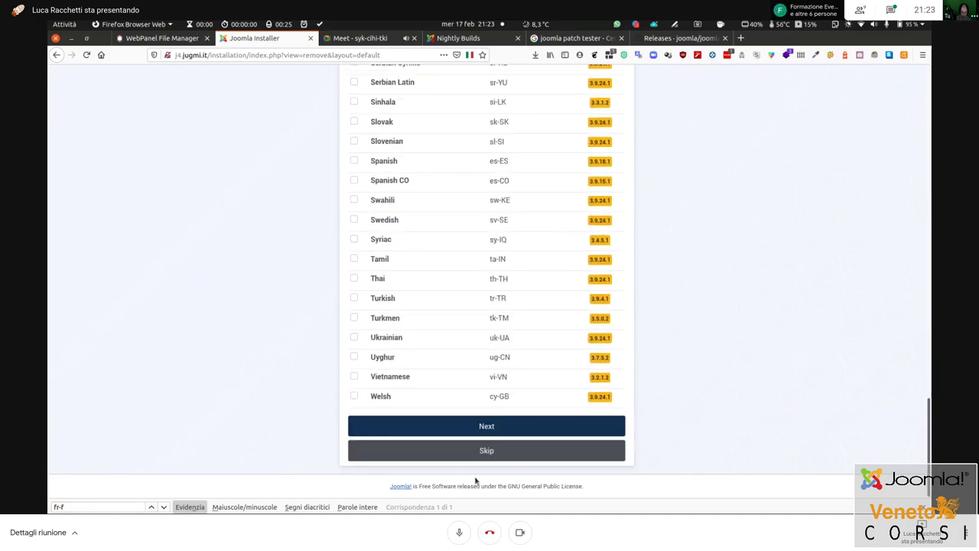
pyautogui.click(482, 429)
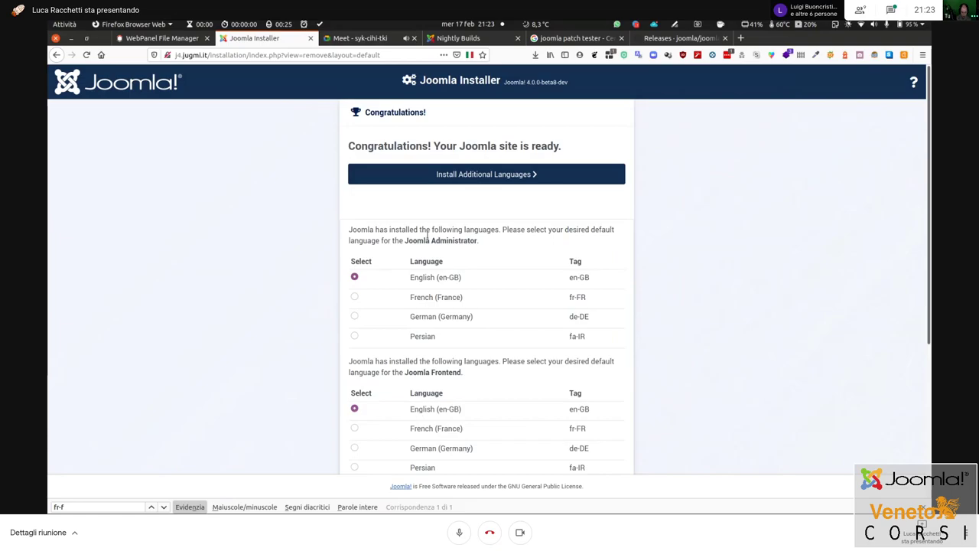
# Reopen the additional languages, find "ital" in the list and try to install the Italian (it-IT) language pack
pyautogui.click(511, 178)
pyautogui.hotkey('ctrl', 'f')
pyautogui.write('ita')
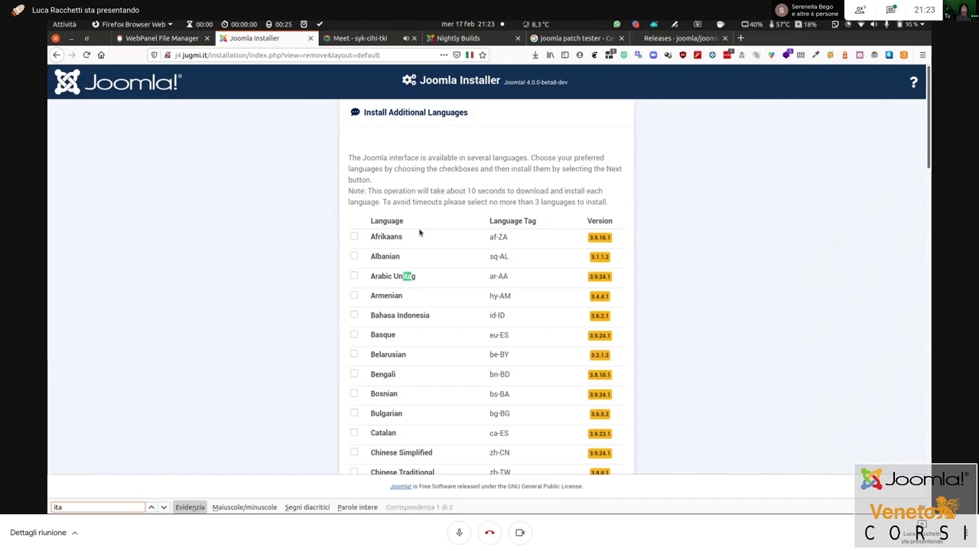
pyautogui.write('l')
pyautogui.click(354, 280)
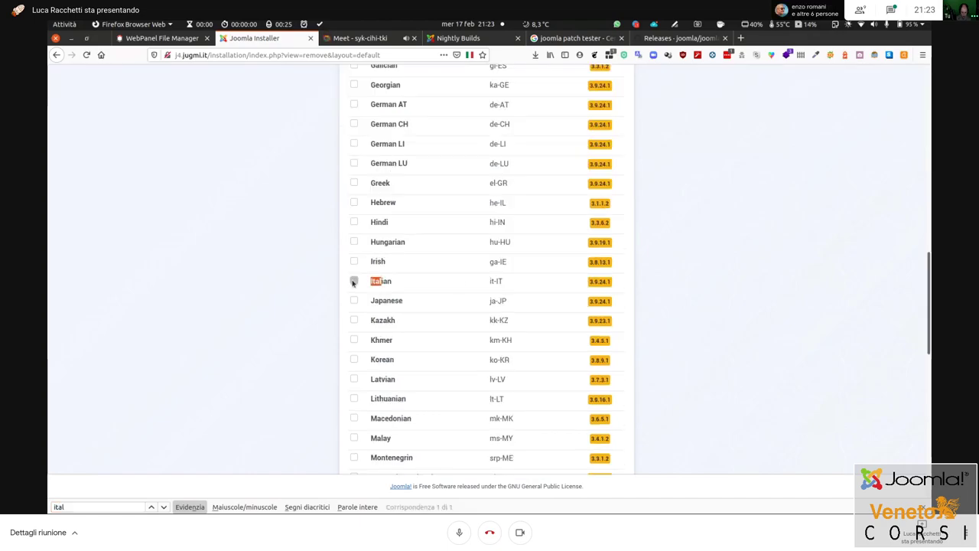
pyautogui.scroll(-10, 658, 291)
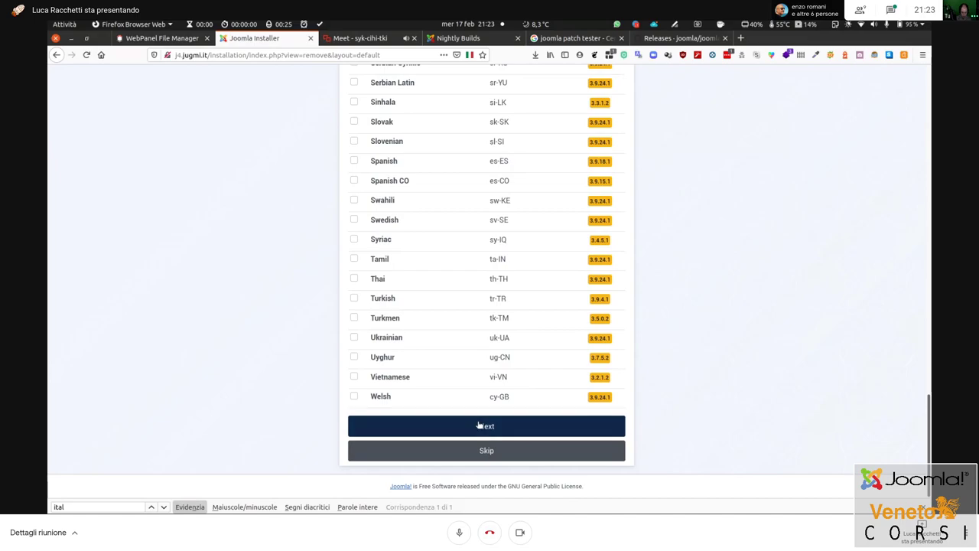
pyautogui.press('Return')
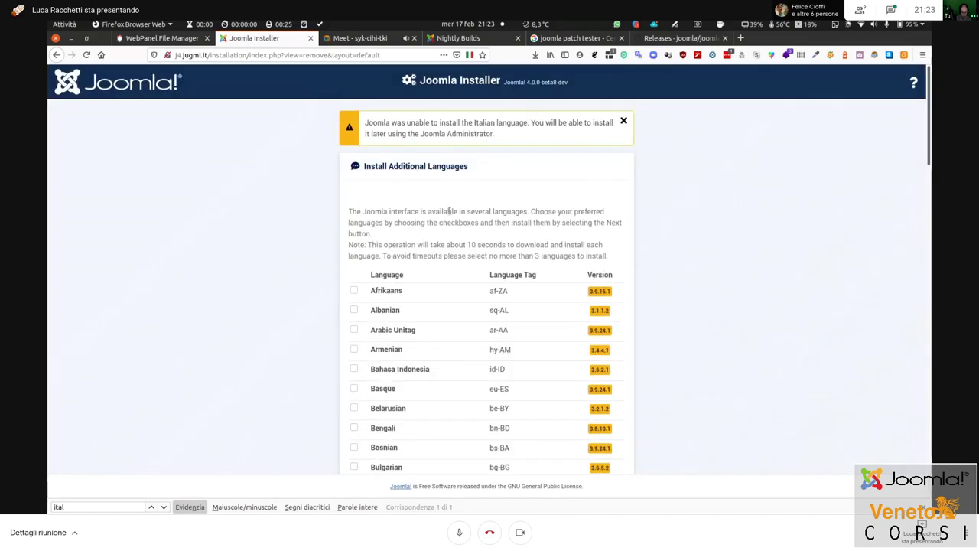
# Highlight the installer's message about the Italian language and skip the installation of further languages
pyautogui.moveTo(366, 122); pyautogui.dragTo(496, 135)
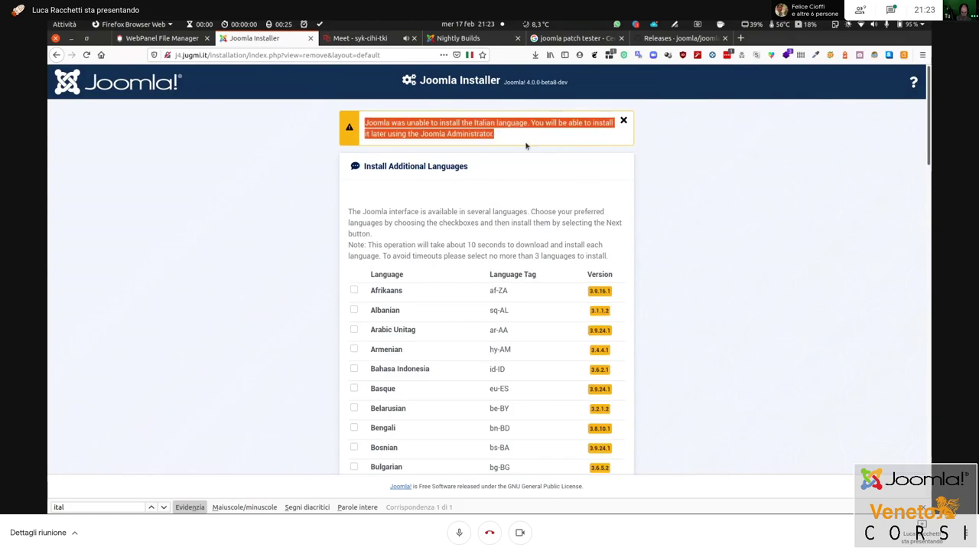
pyautogui.scroll(-15, 771, 282)
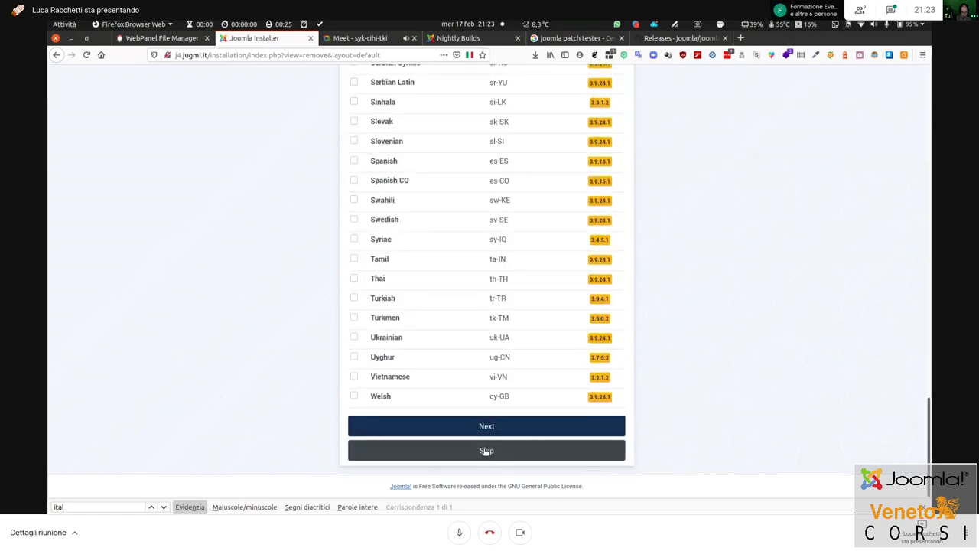
pyautogui.click(492, 452)
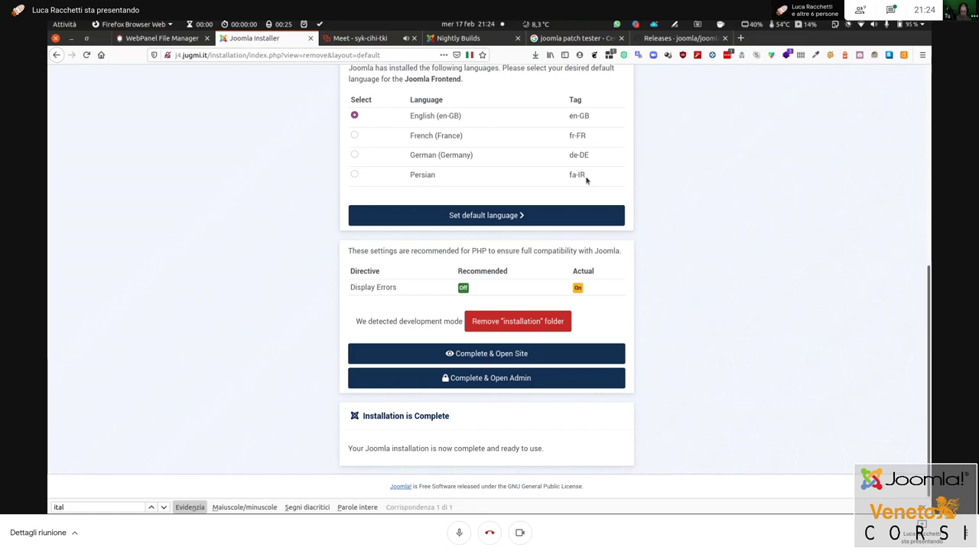
# Set English (en-GB) as the default administrator and frontend language, and permanently delete the "installation" folder
pyautogui.click(467, 217)
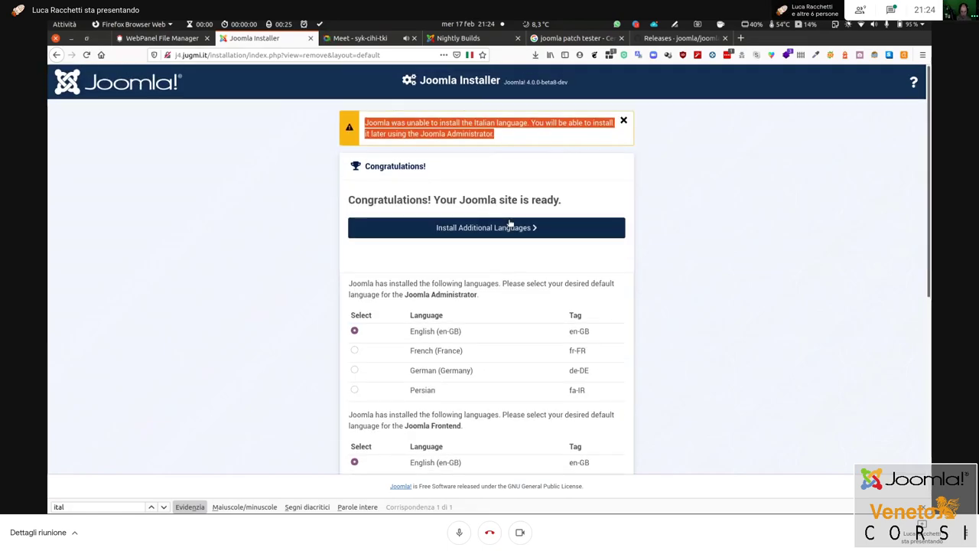
pyautogui.scroll(-8, 447, 212)
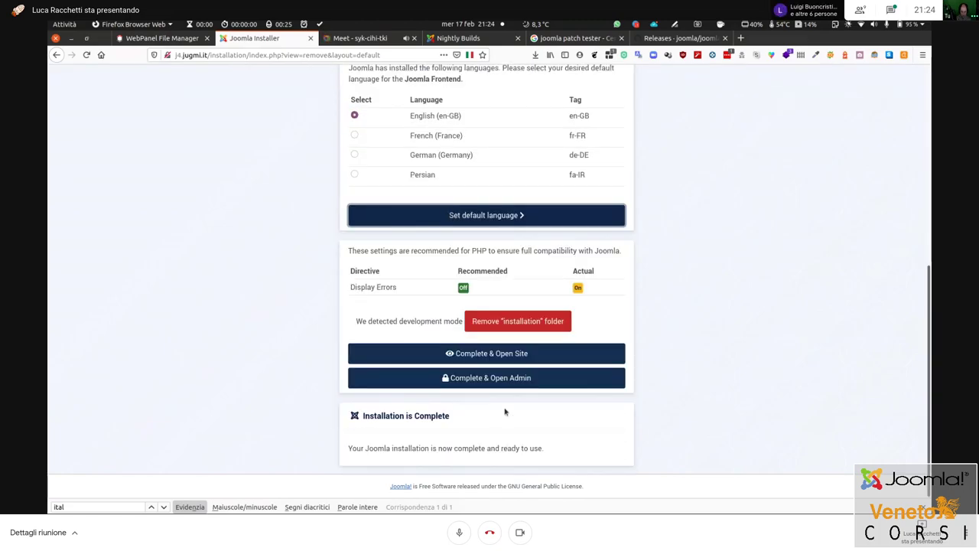
pyautogui.click(519, 322)
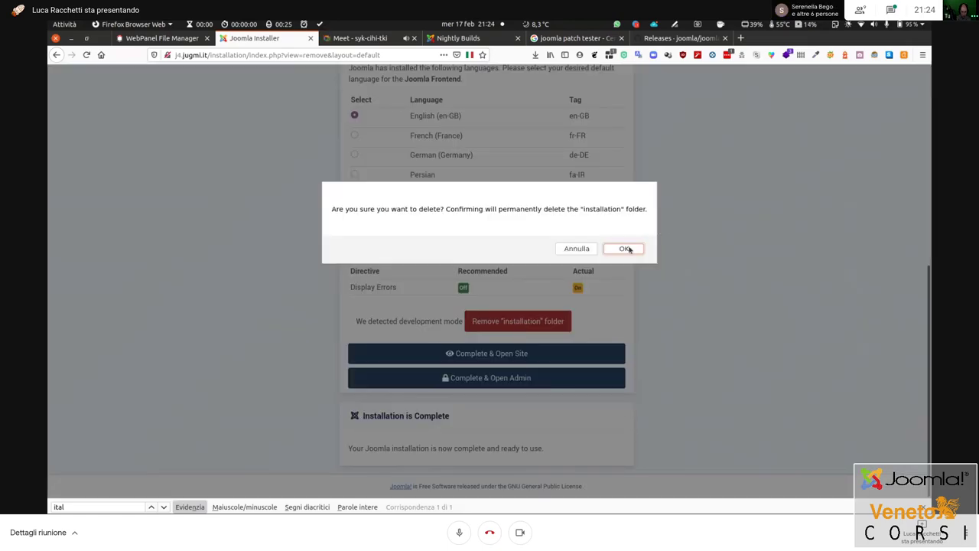
pyautogui.click(626, 249)
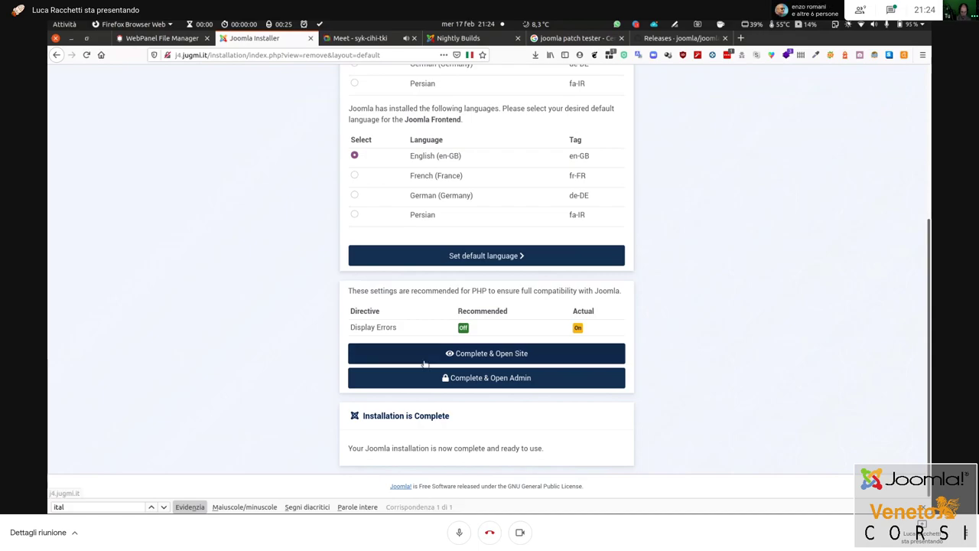
# Complete the installation by opening both the site and the admin area, and view the home page and the administrator login
pyautogui.click(462, 352)
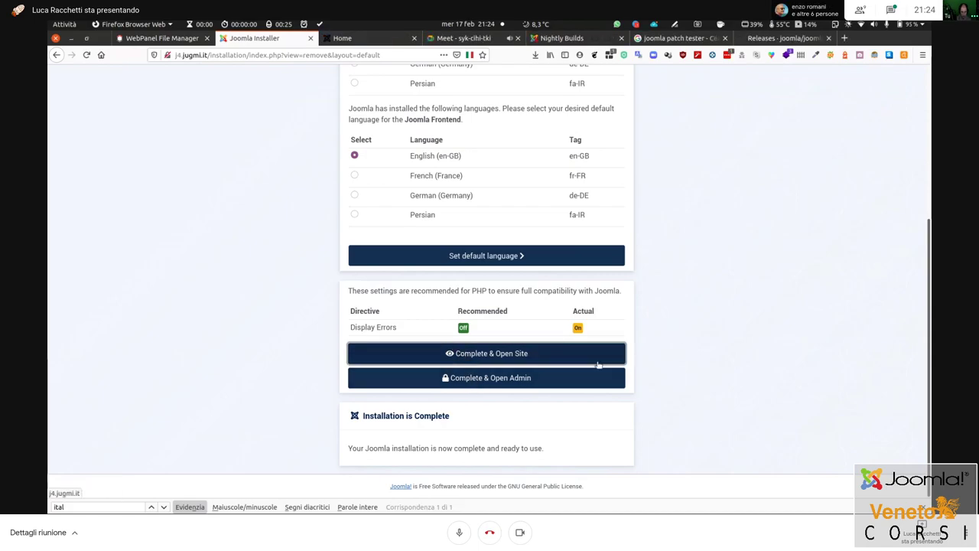
pyautogui.click(508, 384)
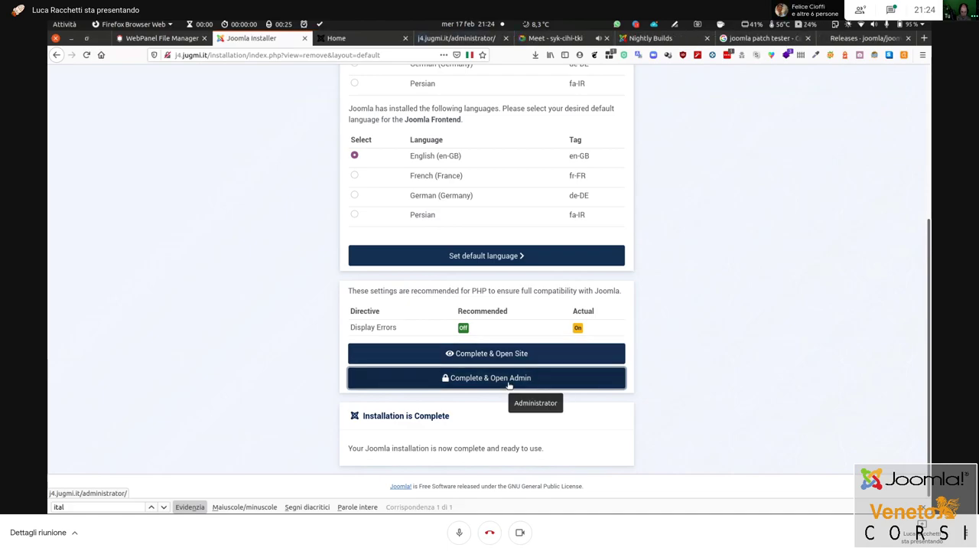
pyautogui.click(339, 39)
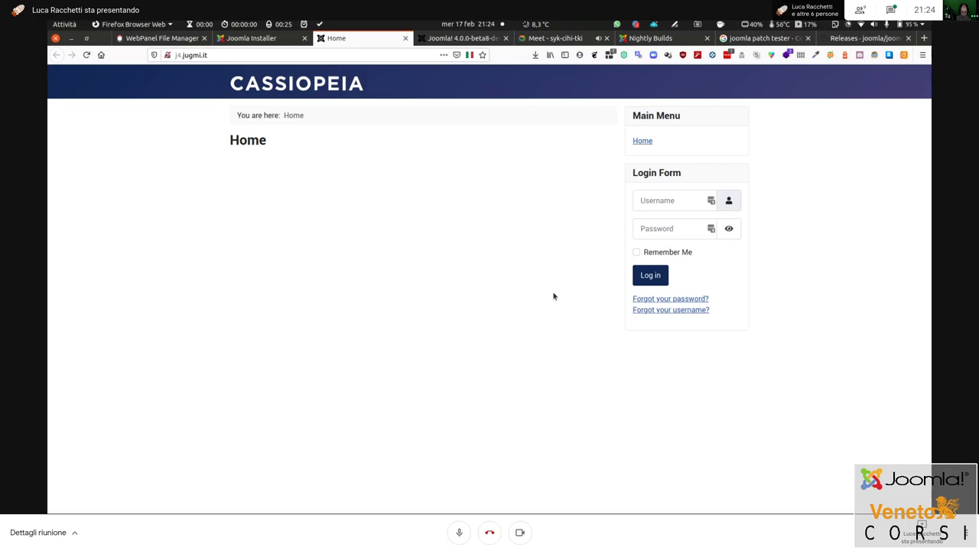
pyautogui.click(450, 38)
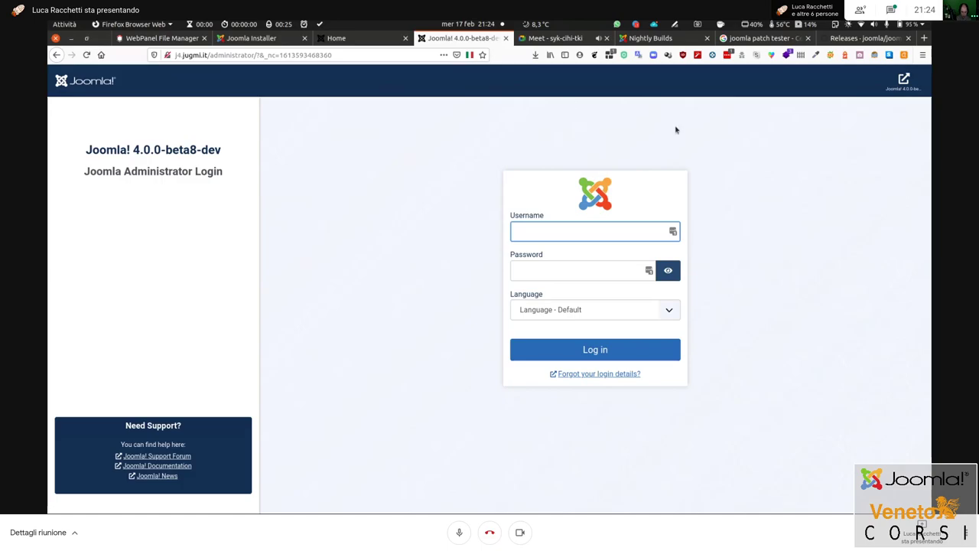
# Check the login language options, keep Language - Default, and log in to the administrator with the username and account password
pyautogui.click(673, 309)
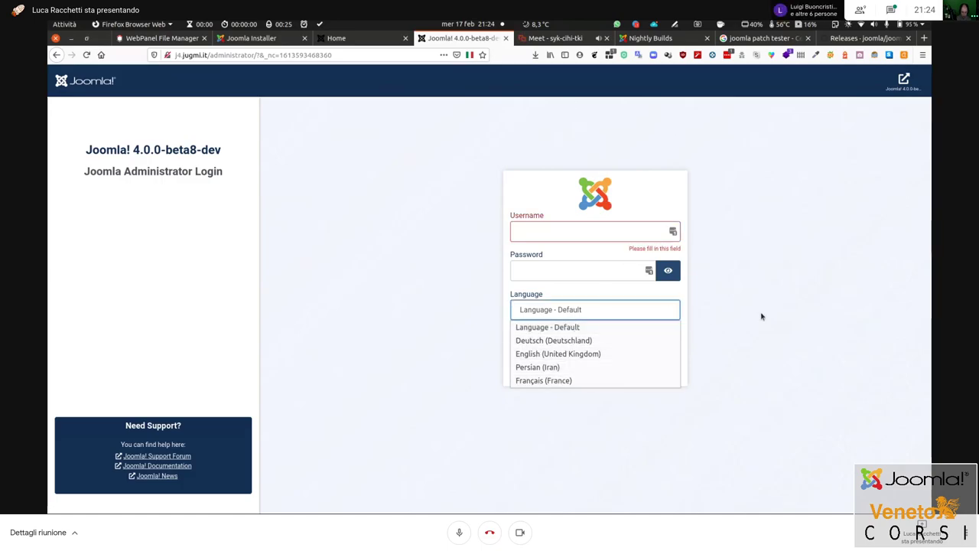
pyautogui.click(797, 283)
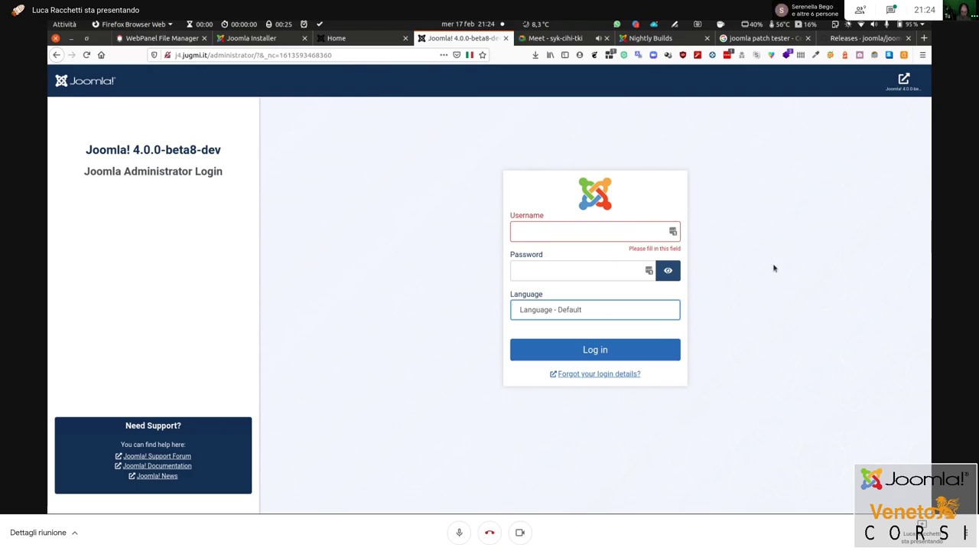
pyautogui.click(575, 231)
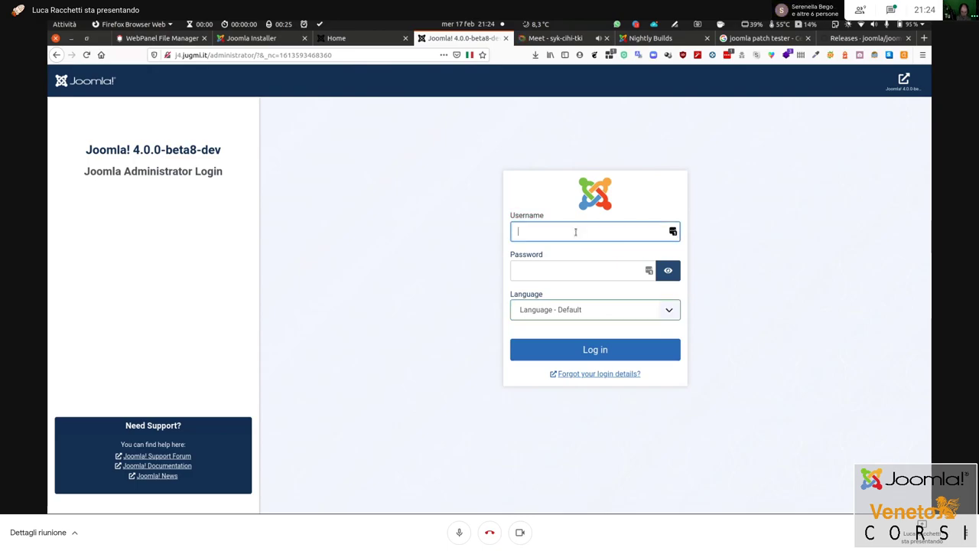
pyautogui.press('Tab')
pyautogui.write('••••')
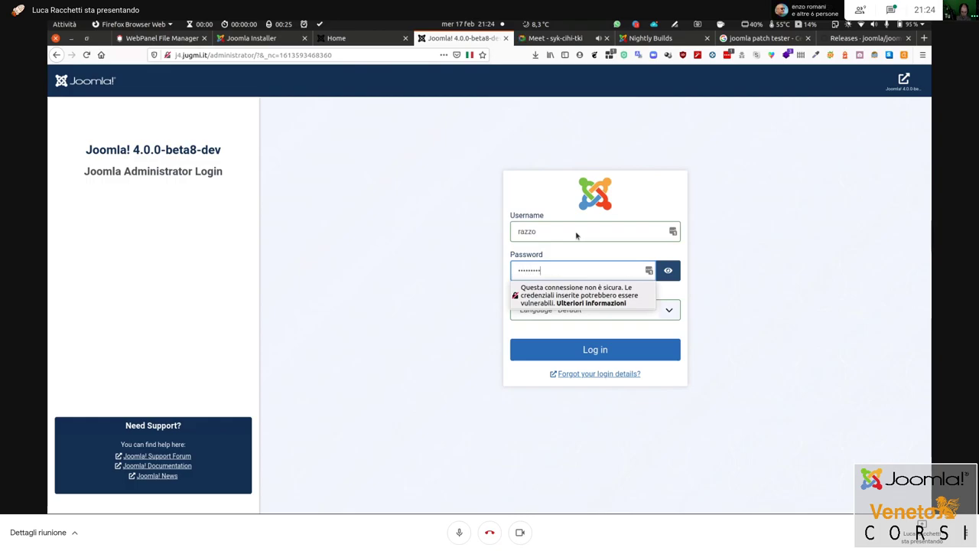
pyautogui.click(585, 352)
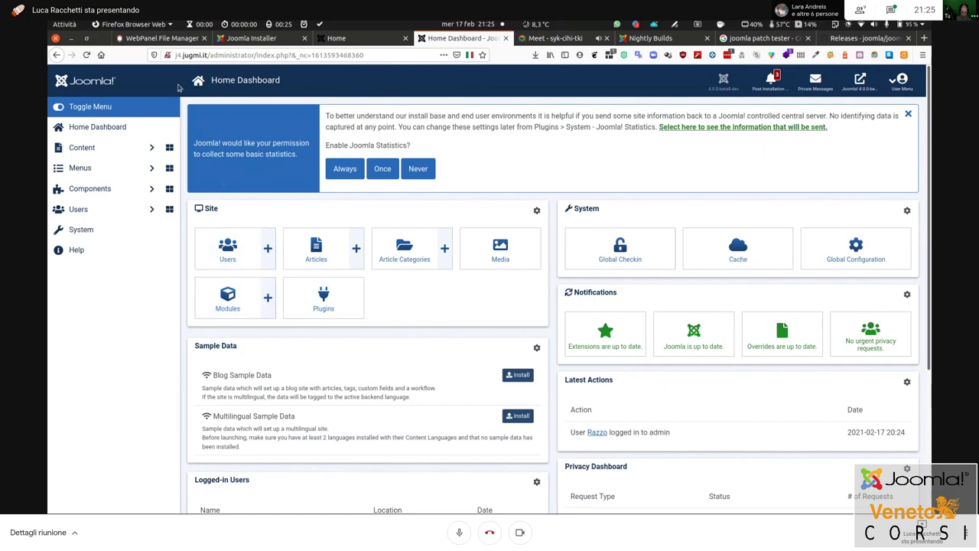
# Look through the Content, Menus and Components sections of the administrator menu, and collapse the menu to icons
pyautogui.click(152, 148)
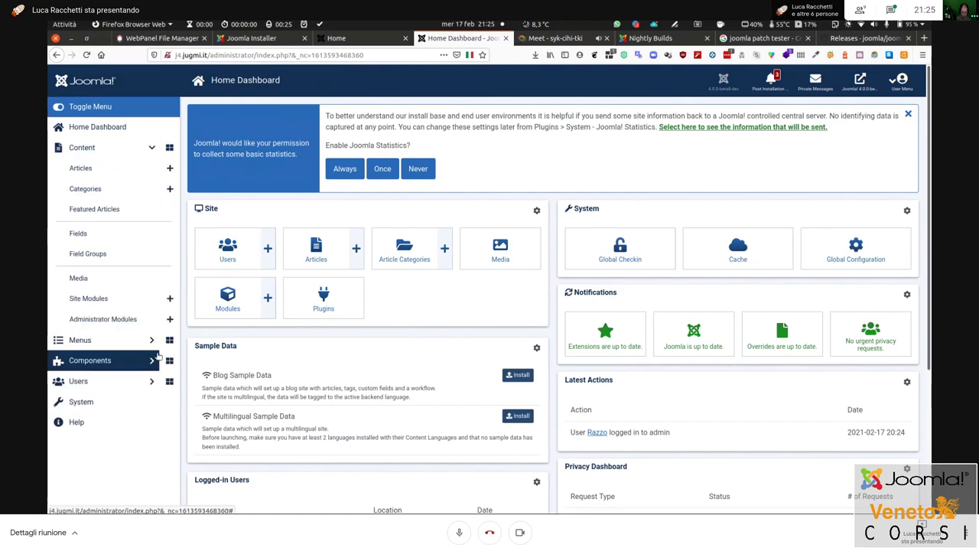
pyautogui.click(149, 338)
pyautogui.click(153, 267)
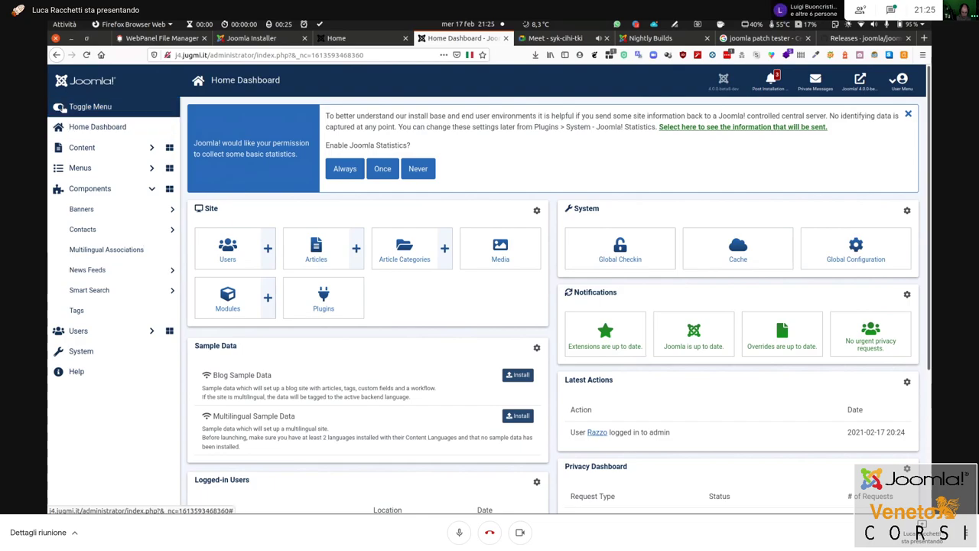
pyautogui.click(77, 107)
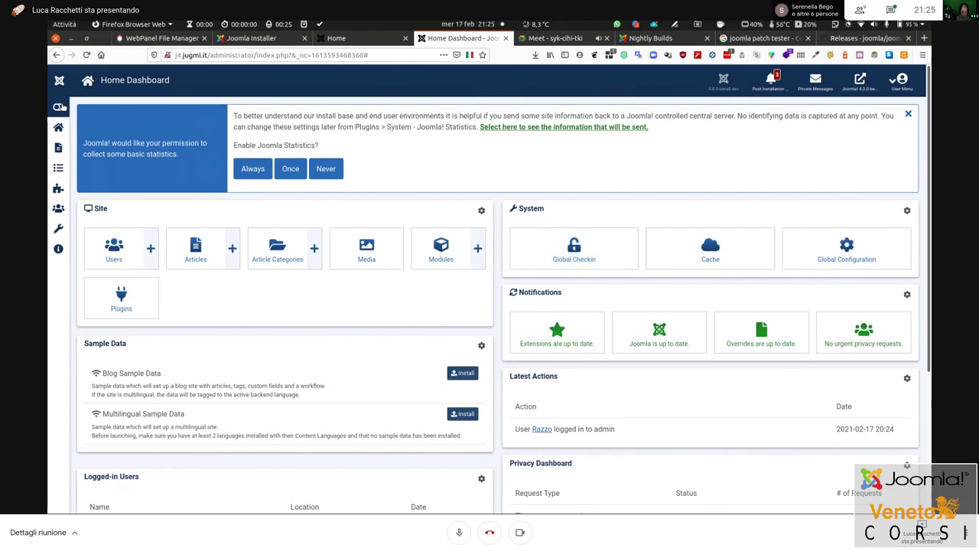
# Expand the administrator menu and view the Content, Menus, Components and Users dashboards in turn
pyautogui.click(59, 106)
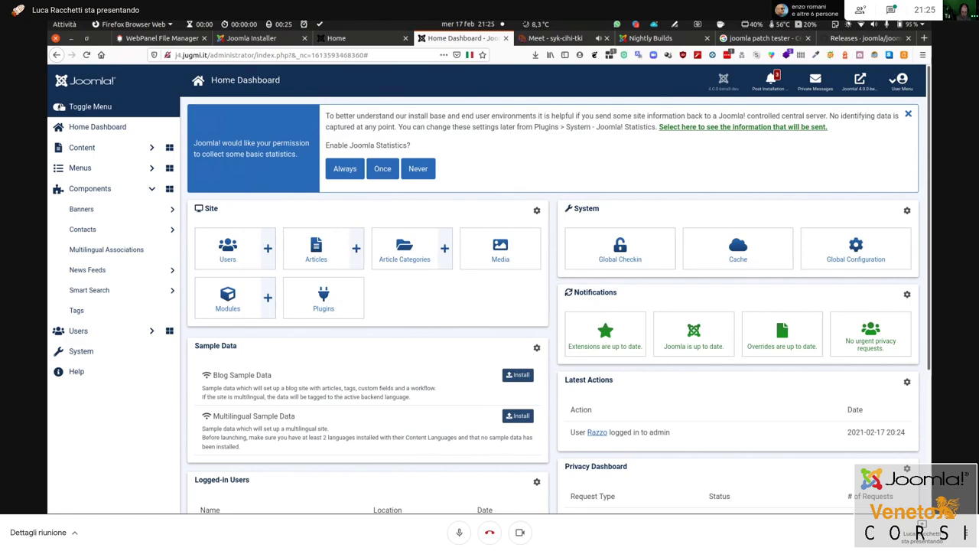
pyautogui.click(170, 148)
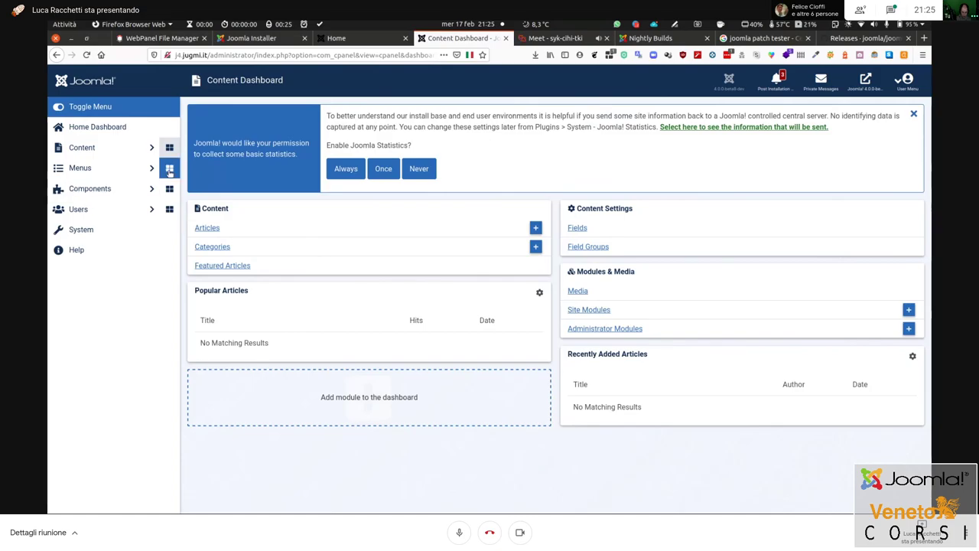
pyautogui.click(170, 169)
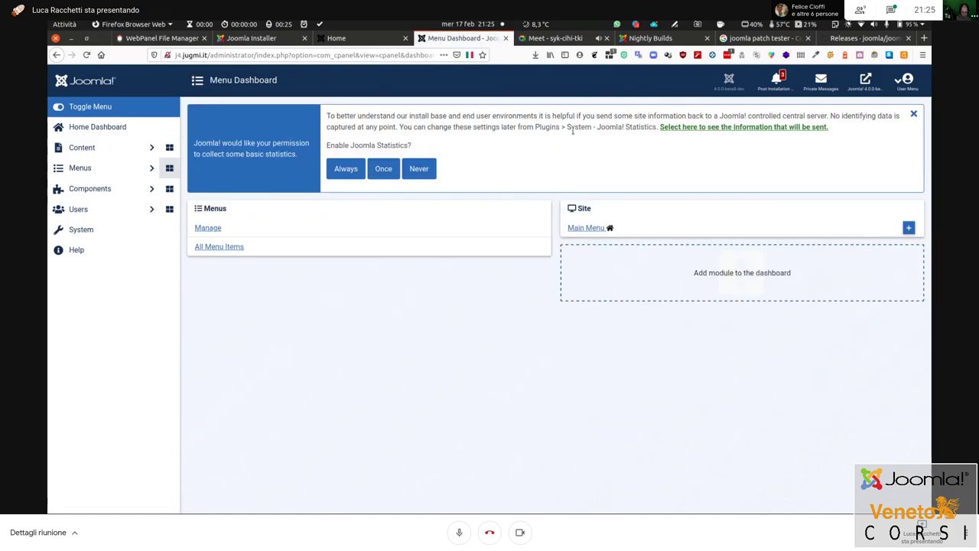
pyautogui.click(170, 191)
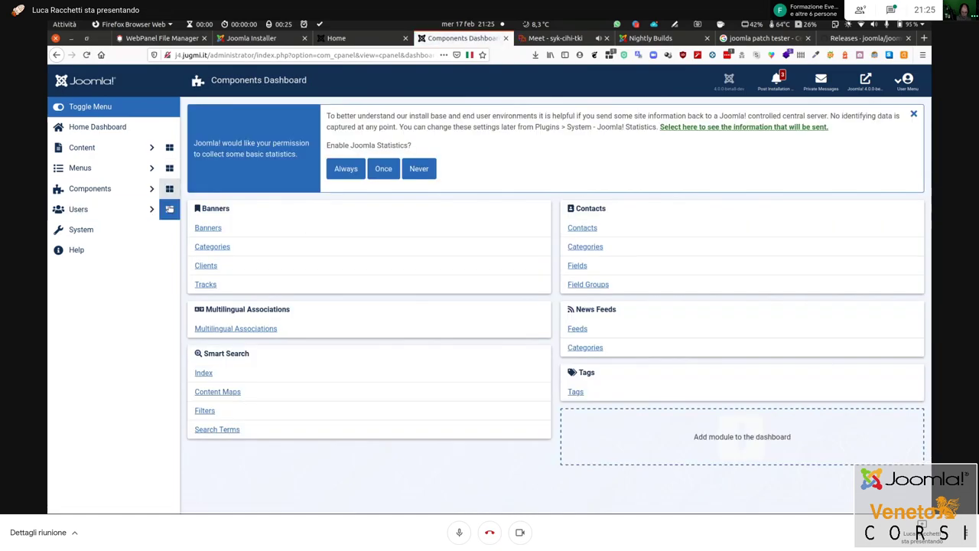
pyautogui.click(170, 210)
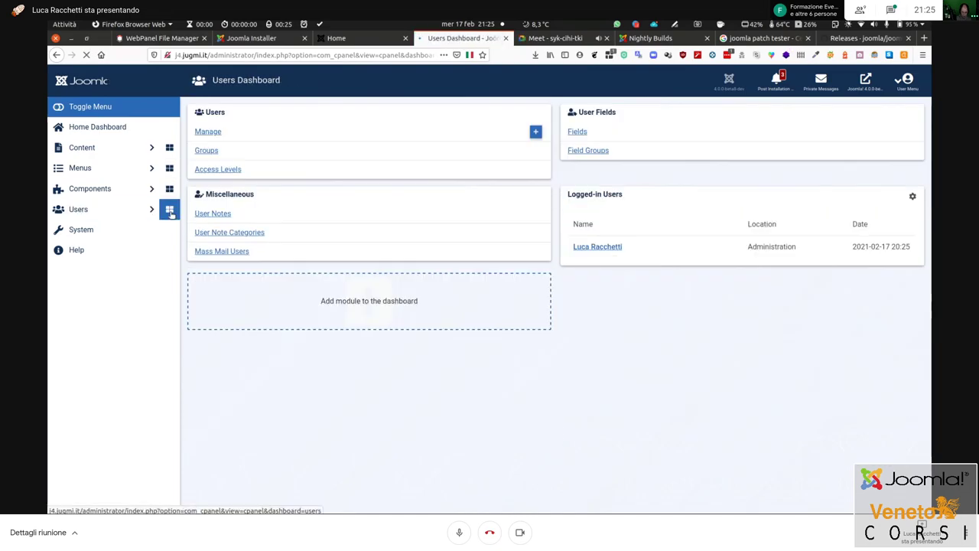
# Expand the Components section of the administrator menu and set Enable Joomla Statistics to Always
pyautogui.click(150, 189)
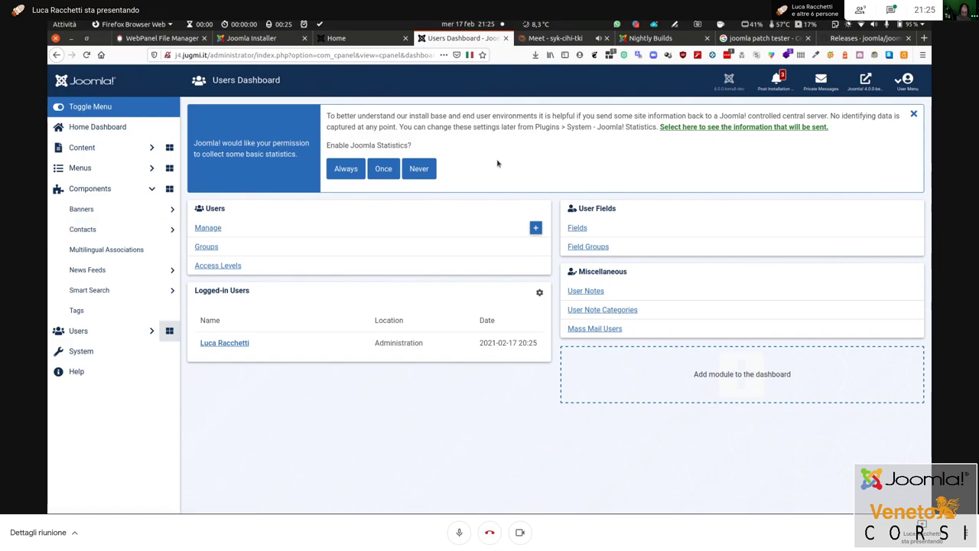
pyautogui.click(346, 172)
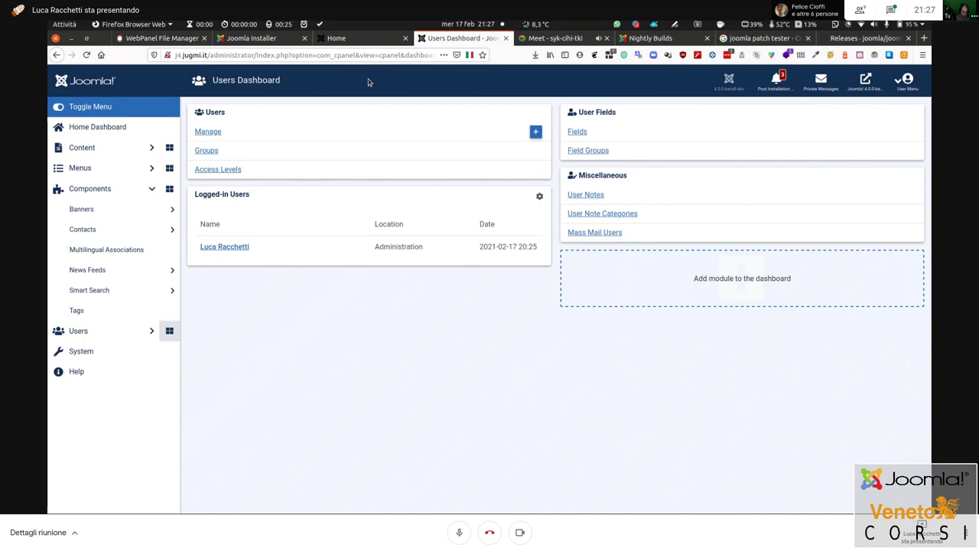
# Switch to the joomla-cms repository on GitHub, open its code, and look through the files and folders of the staging branch
pyautogui.click(863, 39)
pyautogui.scroll(5, 346, 178)
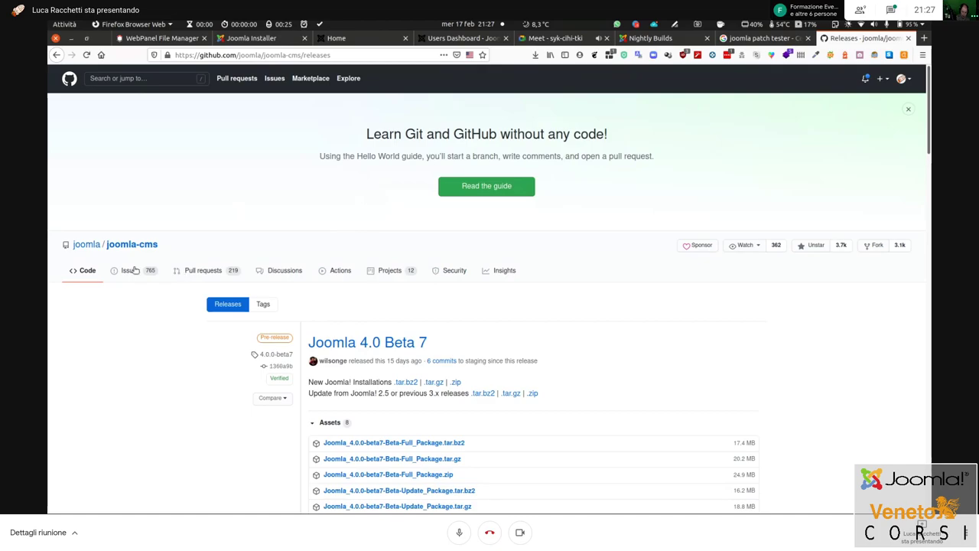
pyautogui.click(83, 274)
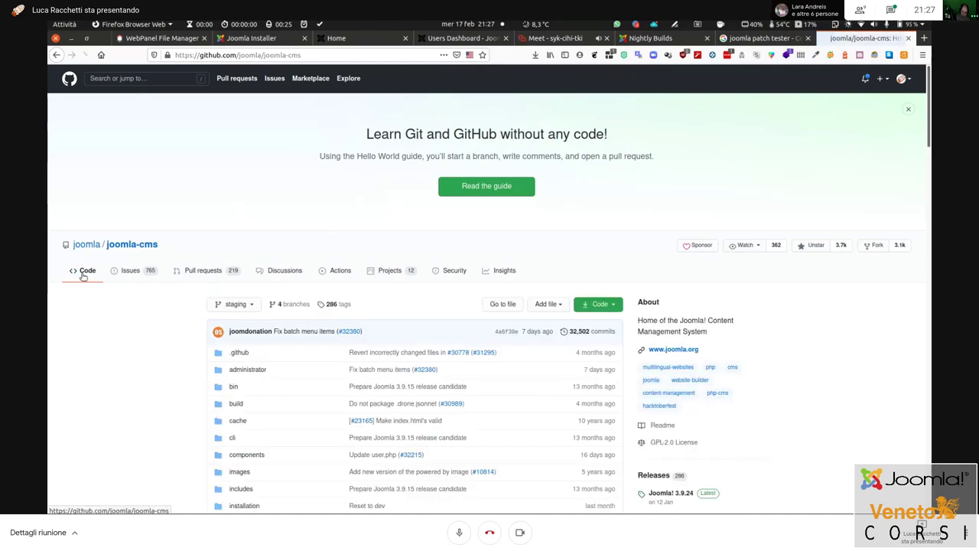
pyautogui.scroll(-5, 252, 202)
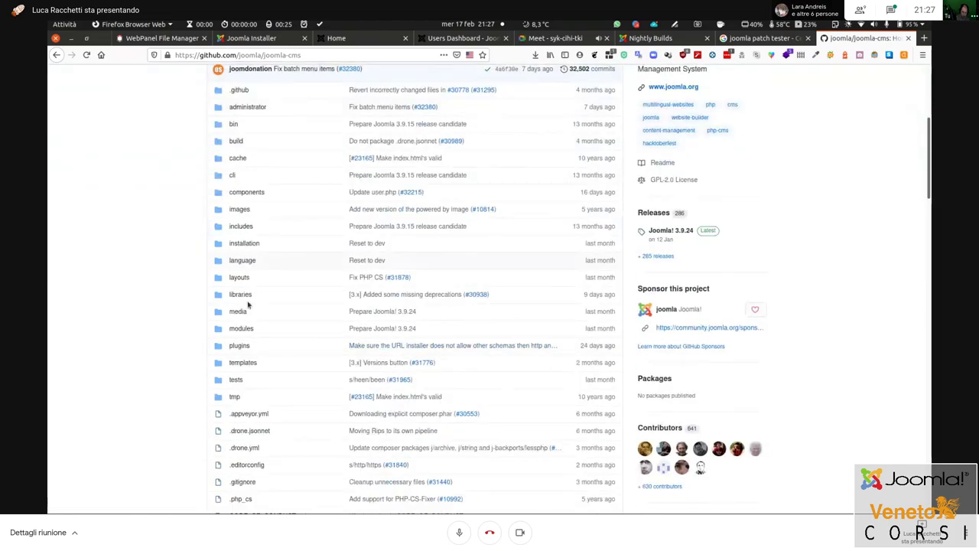
pyautogui.scroll(-3, 398, 378)
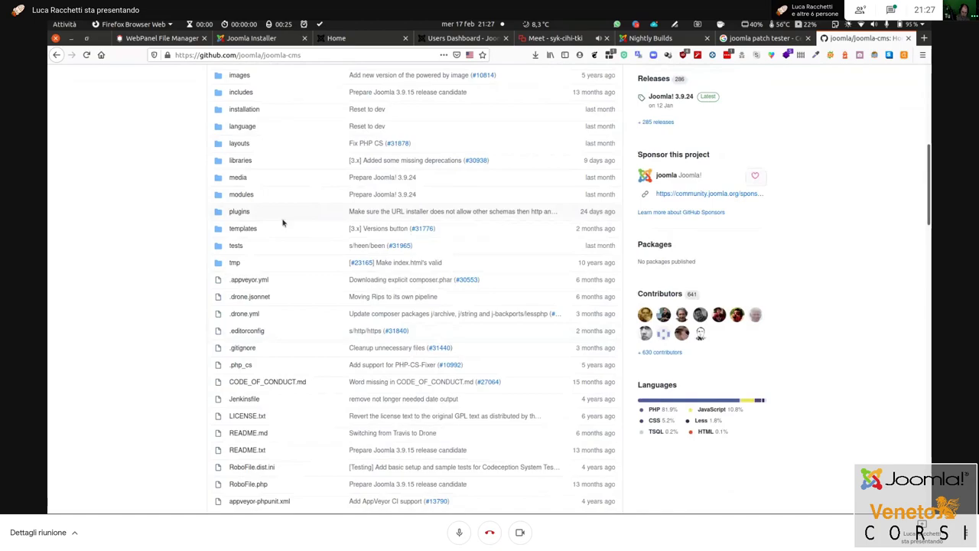
pyautogui.scroll(-3, 283, 223)
pyautogui.scroll(-2, 326, 312)
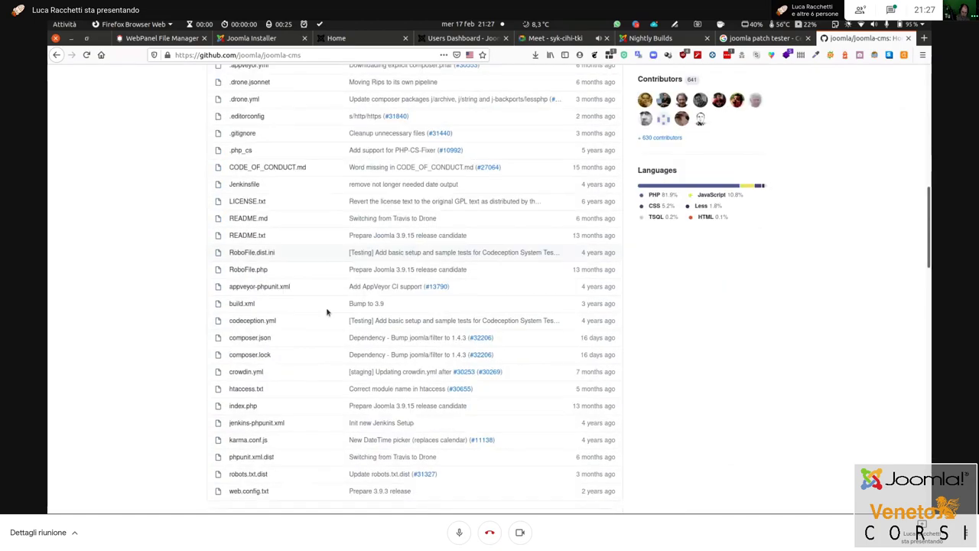
pyautogui.scroll(-1, 327, 312)
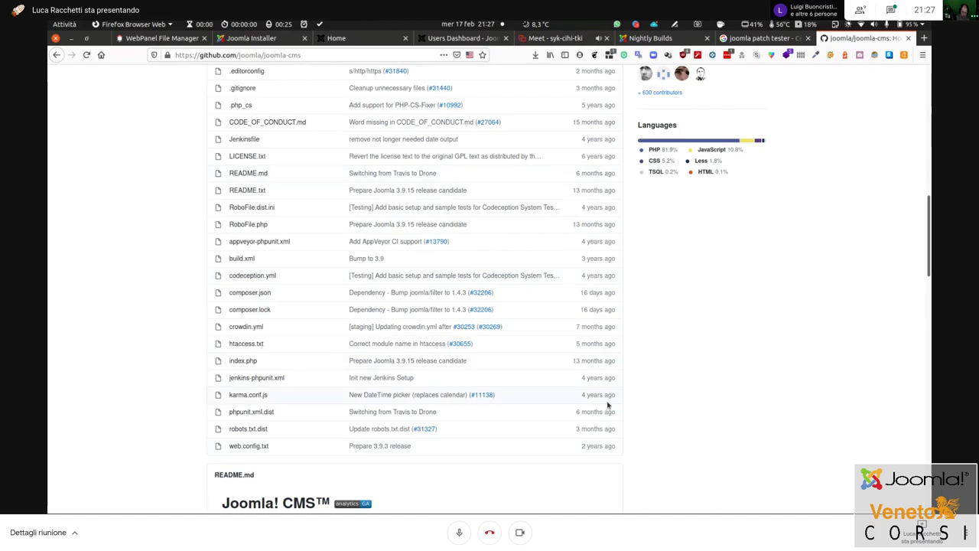
pyautogui.scroll(4, 608, 406)
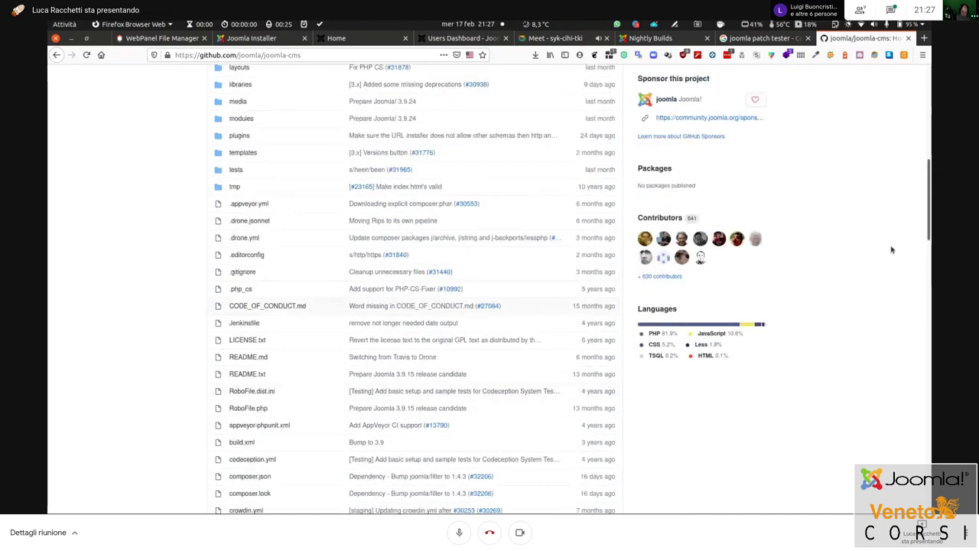
pyautogui.scroll(9, 904, 238)
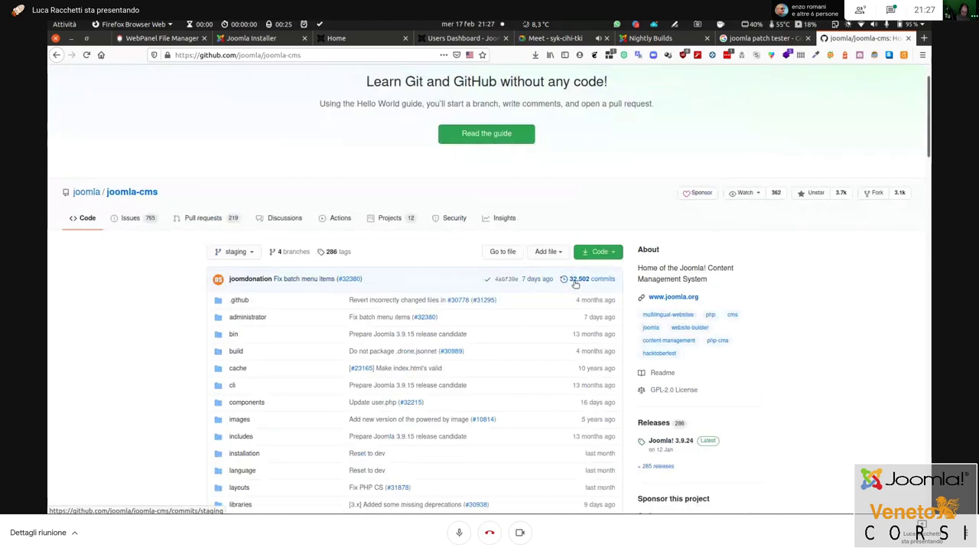
# Switch the repository to the 4.0-dev branch and look over its files and latest changes
pyautogui.click(255, 257)
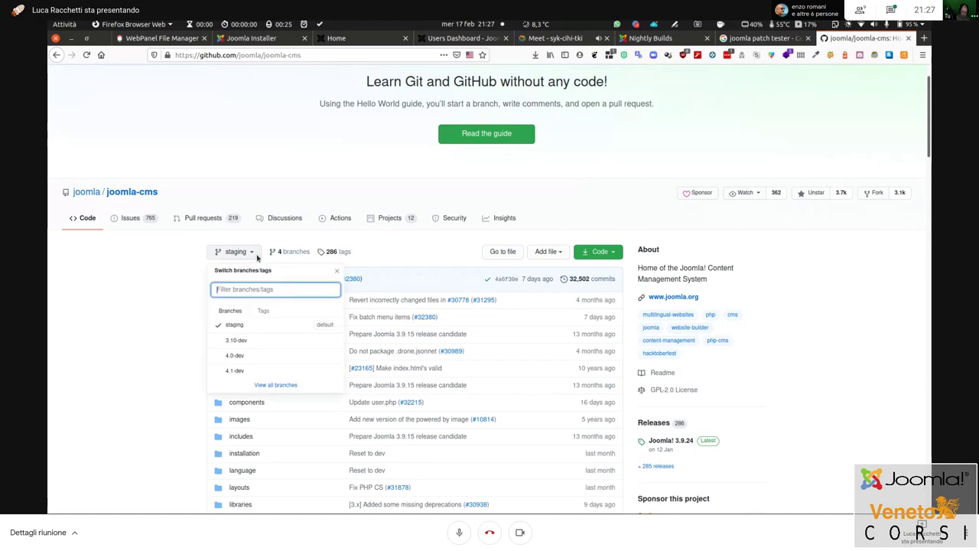
pyautogui.click(242, 357)
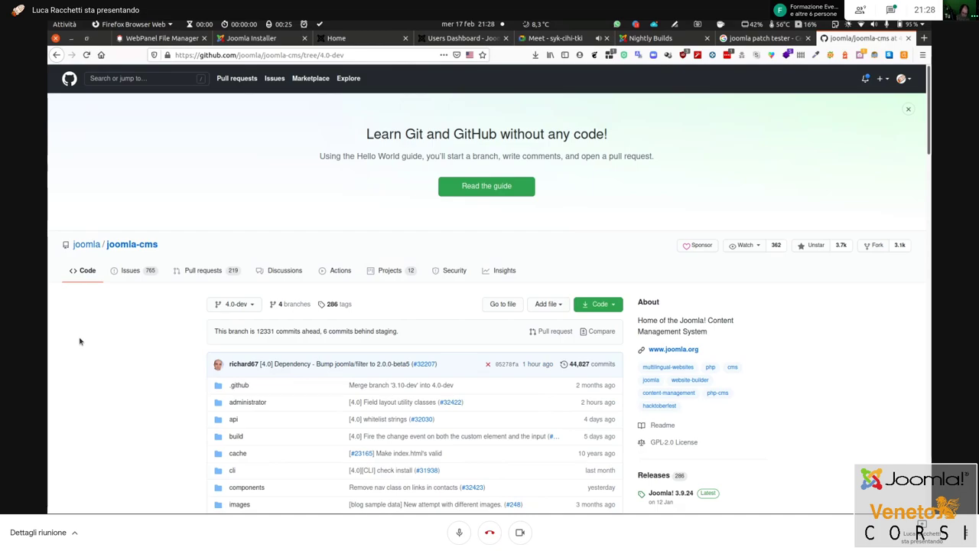
pyautogui.scroll(-3, 677, 329)
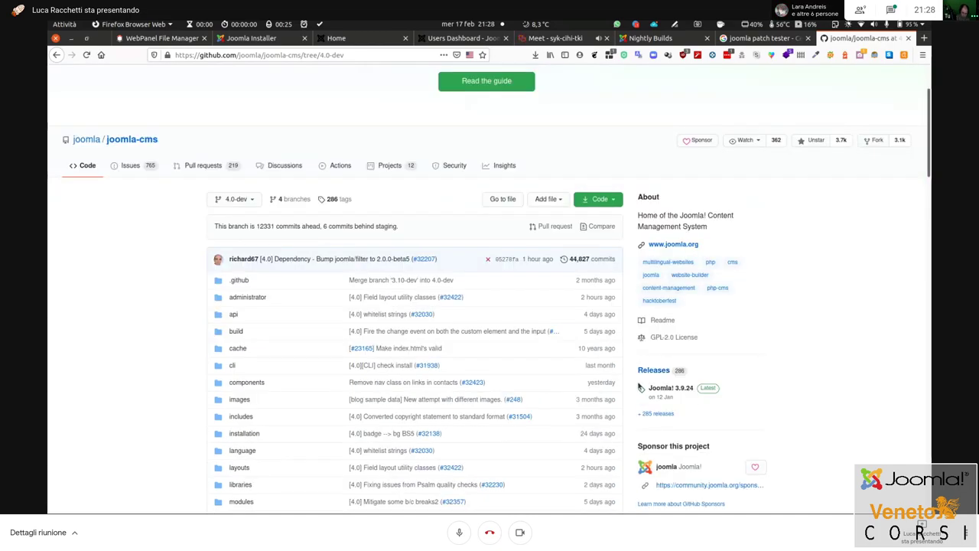
pyautogui.scroll(3, 865, 321)
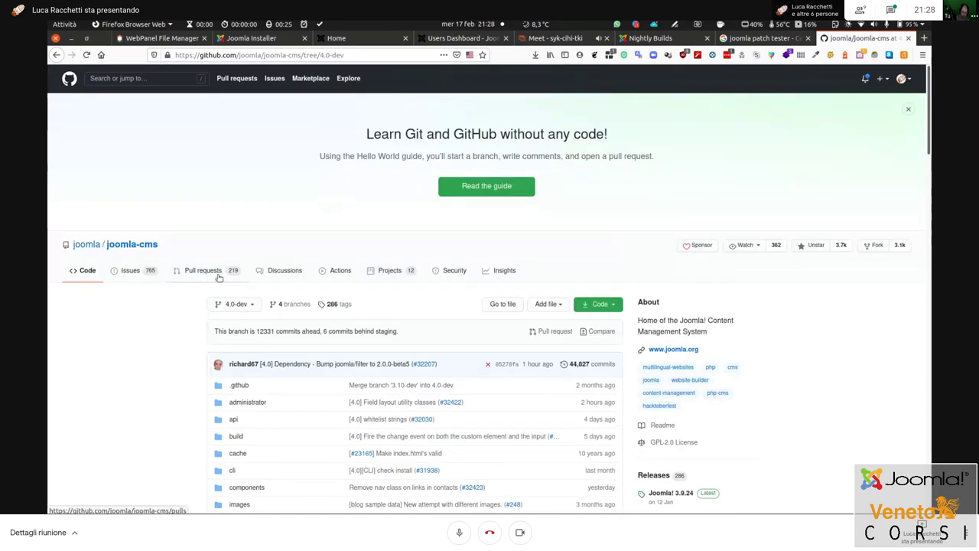
# View the open issues of joomla-cms, preview "[4.0] Bootstrap 5 - Cassiopeia - Responsive Fonts", and review the available new issue types
pyautogui.click(130, 275)
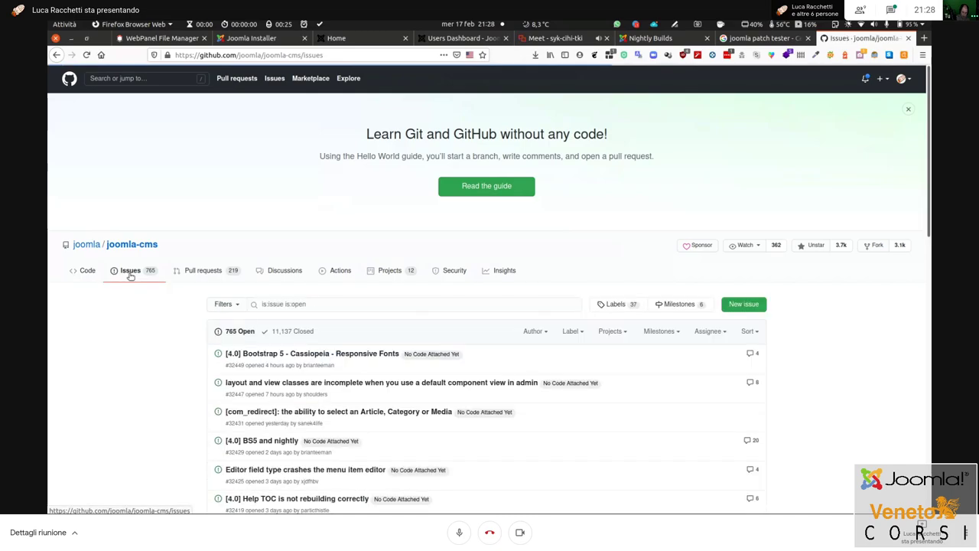
pyautogui.scroll(-3, 153, 293)
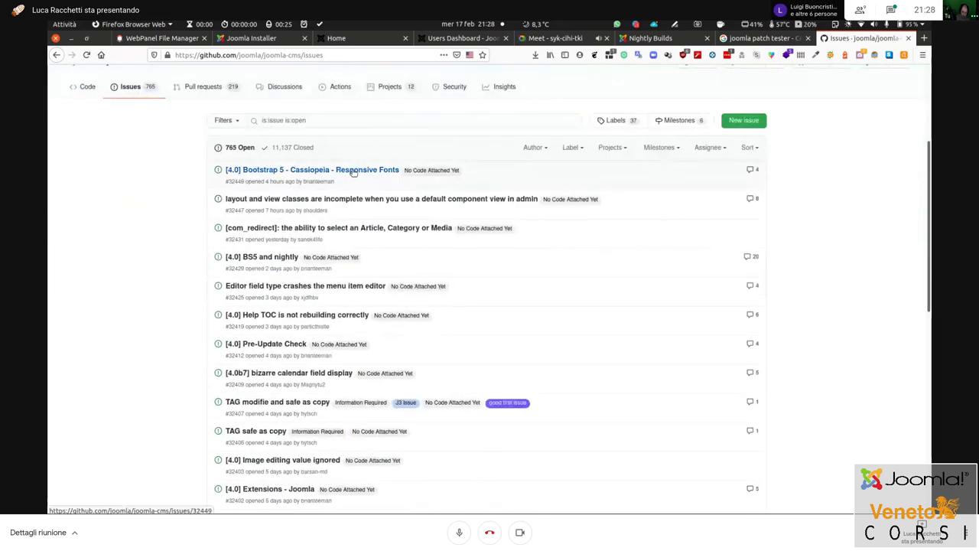
pyautogui.moveTo(379, 179)
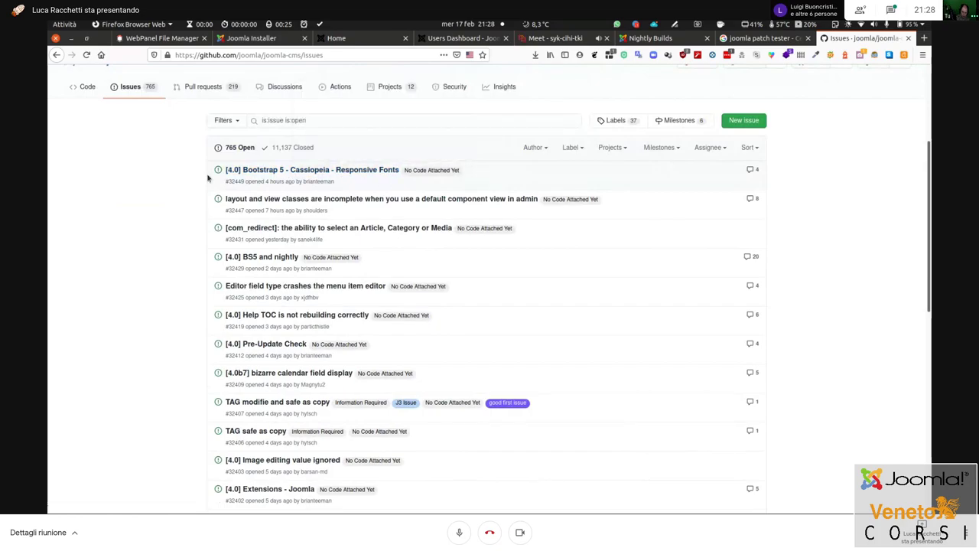
pyautogui.moveTo(277, 175)
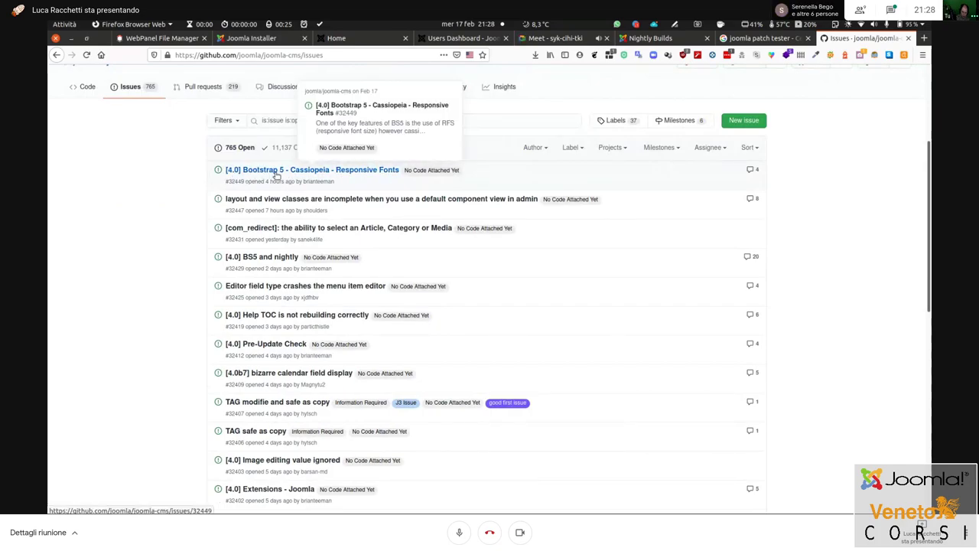
pyautogui.click(738, 122)
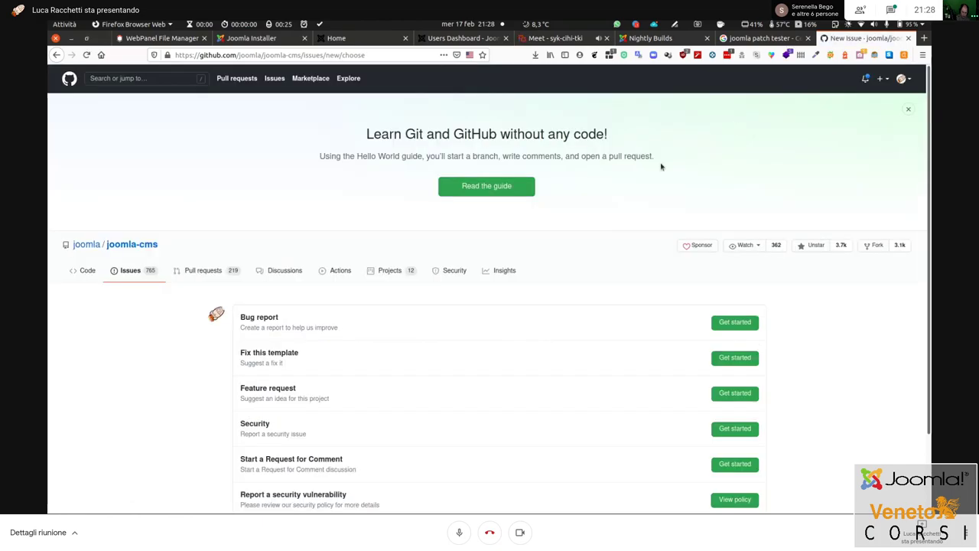
pyautogui.scroll(-3, 621, 179)
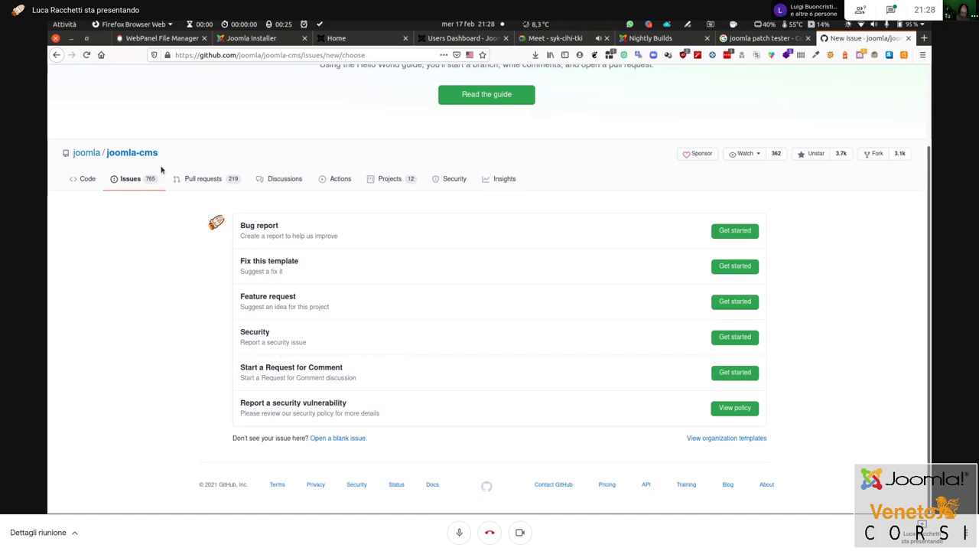
# Return to the repository's open issues, and open and look over the list of open pull requests
pyautogui.click(125, 181)
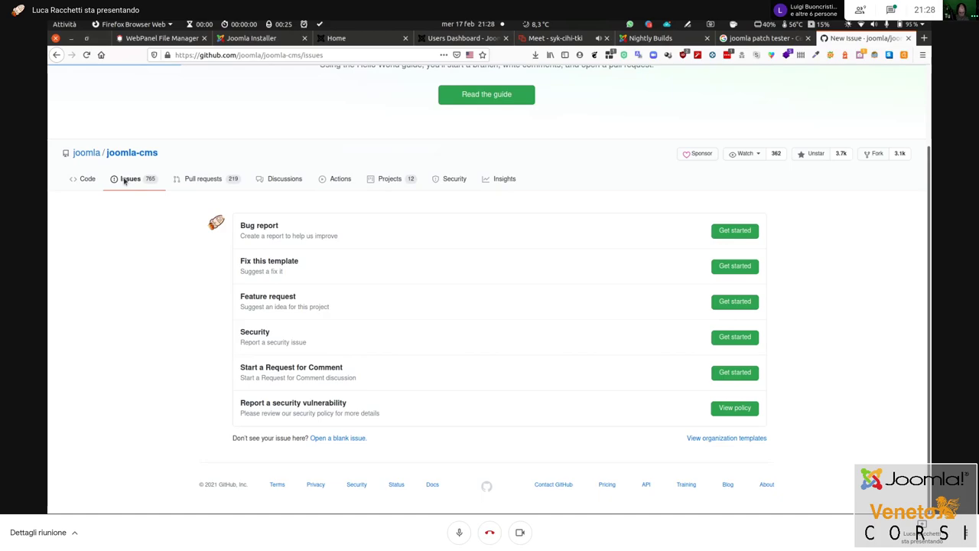
pyautogui.scroll(-3, 356, 200)
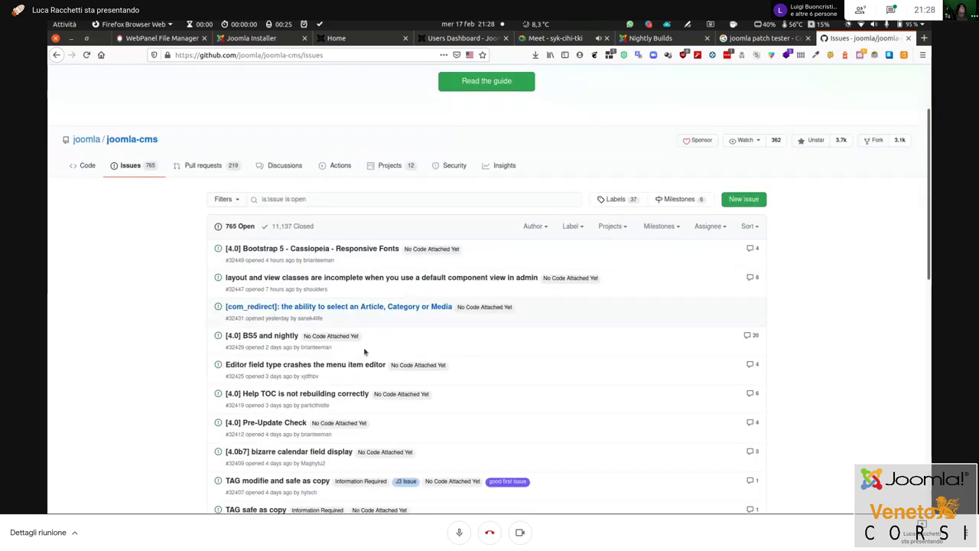
pyautogui.click(212, 170)
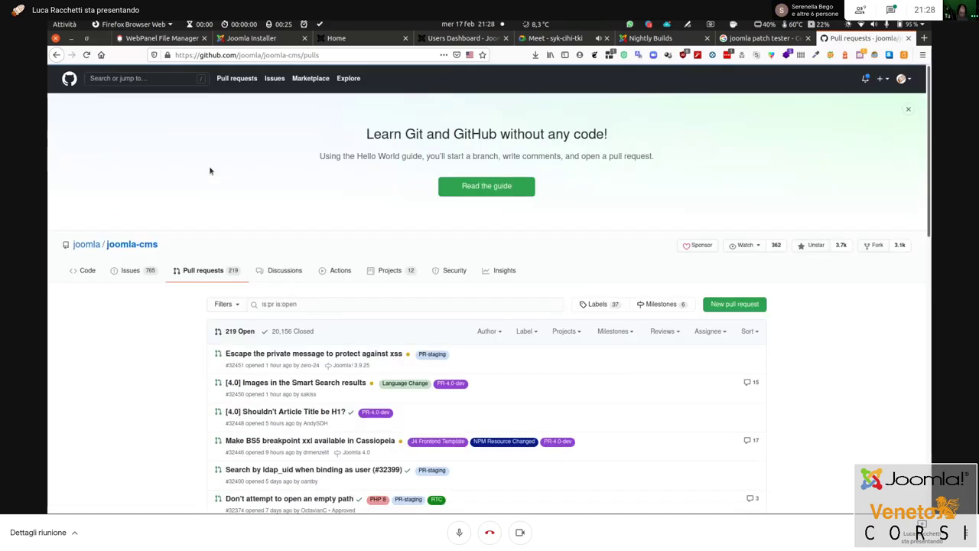
pyautogui.scroll(-3, 498, 165)
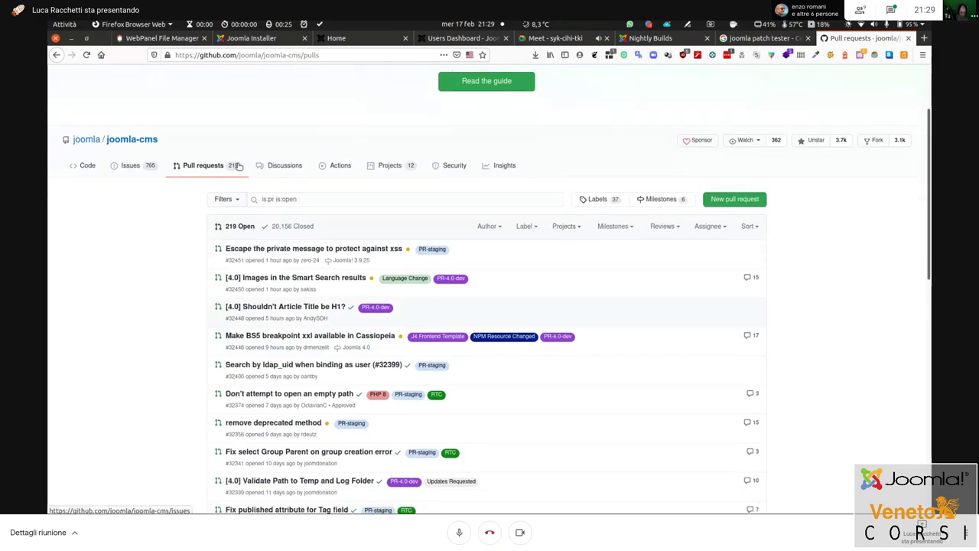
pyautogui.scroll(-2, 207, 170)
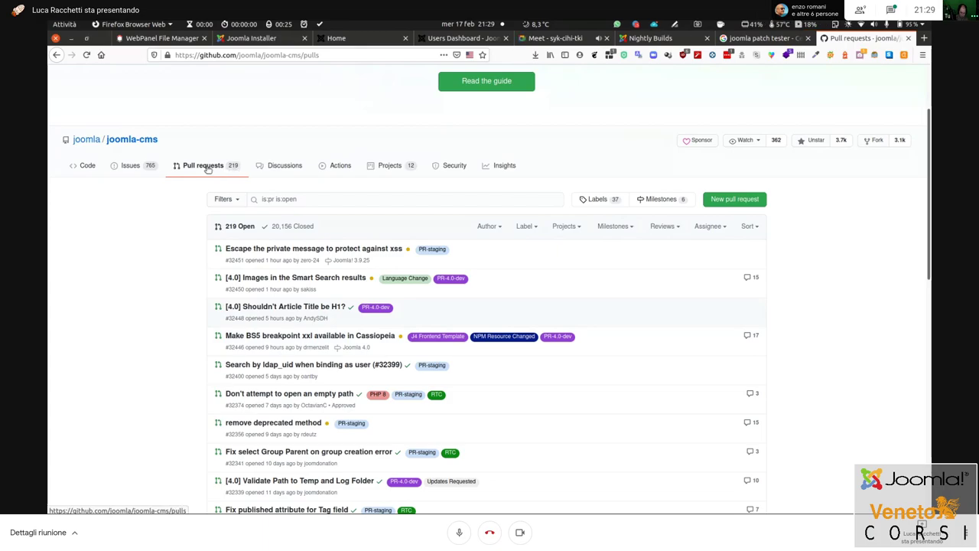
# Filter the open pull requests by "[4.0]" and look through the matching list
pyautogui.click(336, 123)
pyautogui.write('[4.0]')
pyautogui.press('Return')
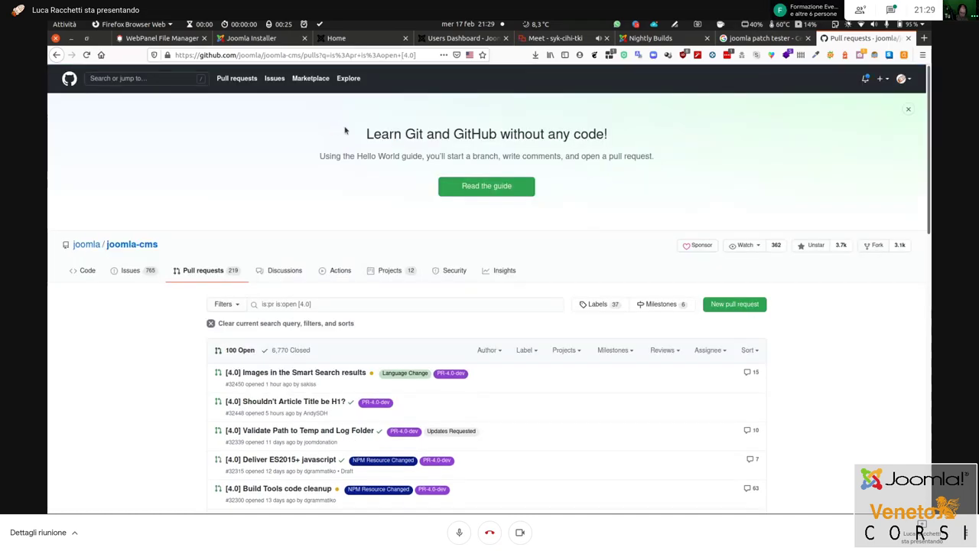
pyautogui.scroll(-2, 358, 136)
pyautogui.scroll(-3, 358, 135)
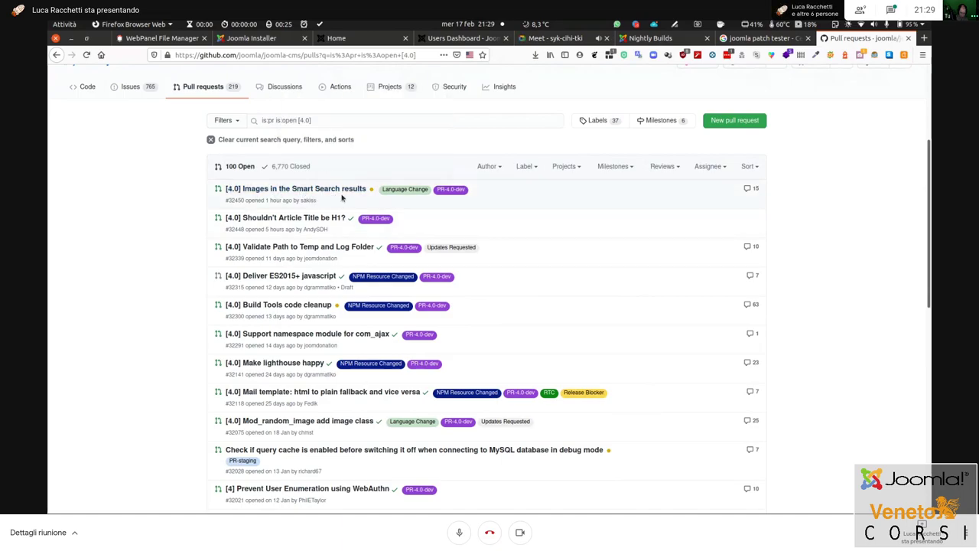
# Preview and open the pull request "[4.0] Shouldn't Article Title be H1?"
pyautogui.moveTo(343, 196)
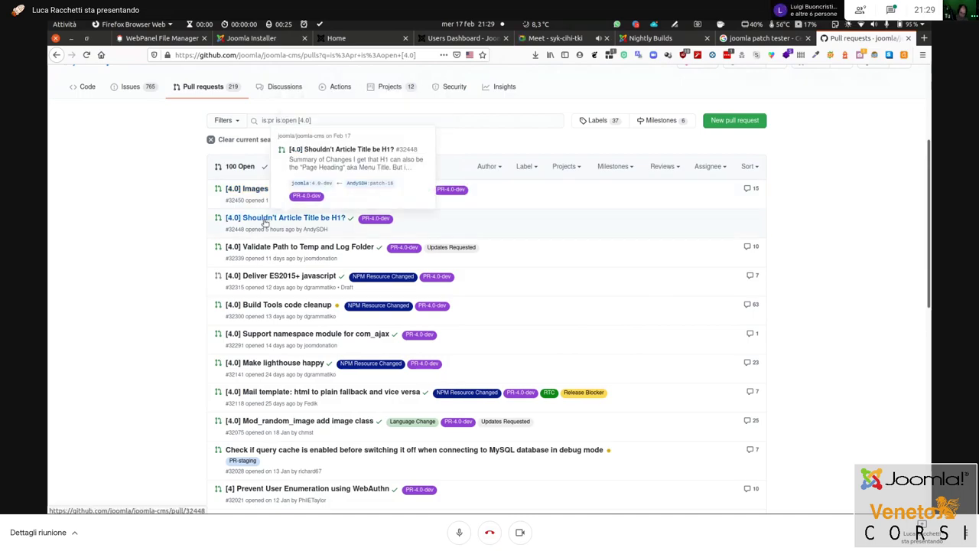
pyautogui.moveTo(305, 222)
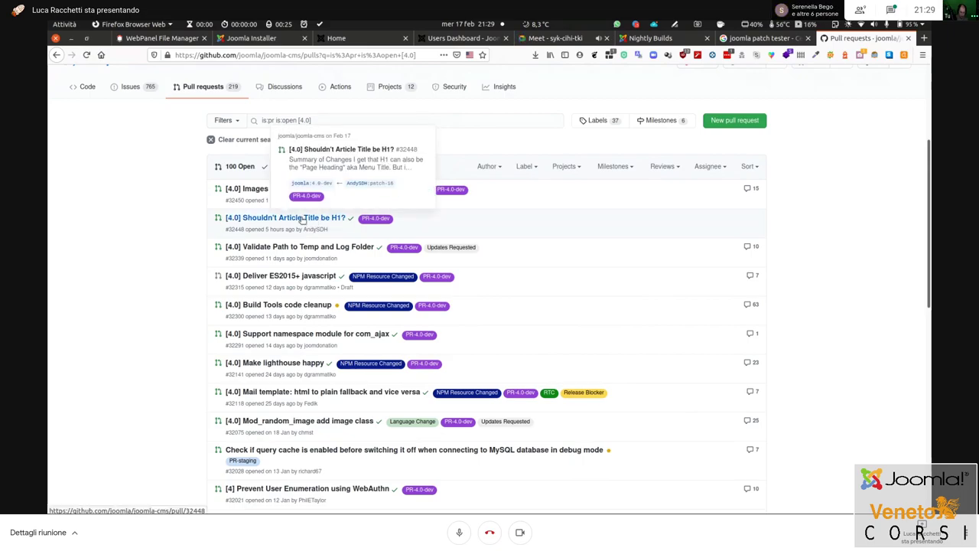
pyautogui.click(303, 220)
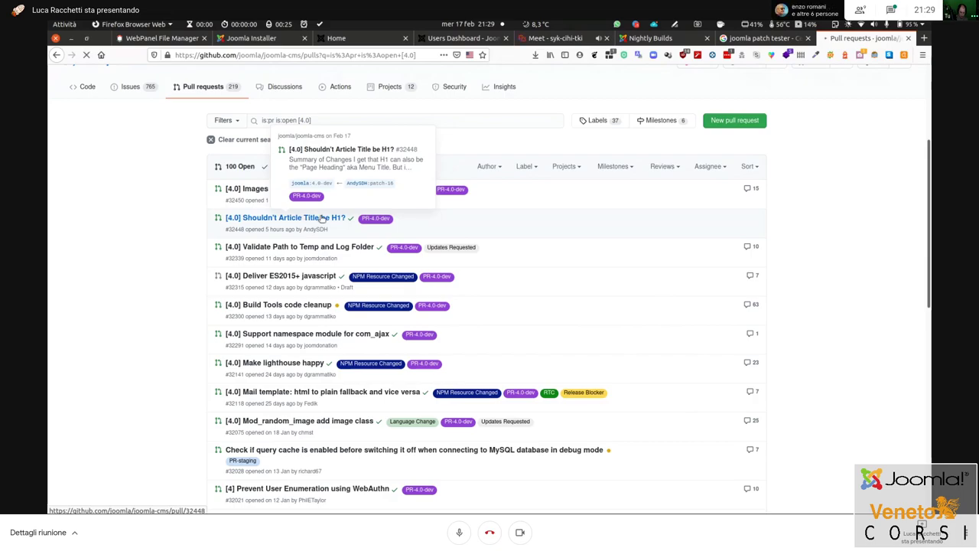
# Read through the pull request's summary of changes and its actual and expected results for the article title
pyautogui.scroll(-3, 268, 104)
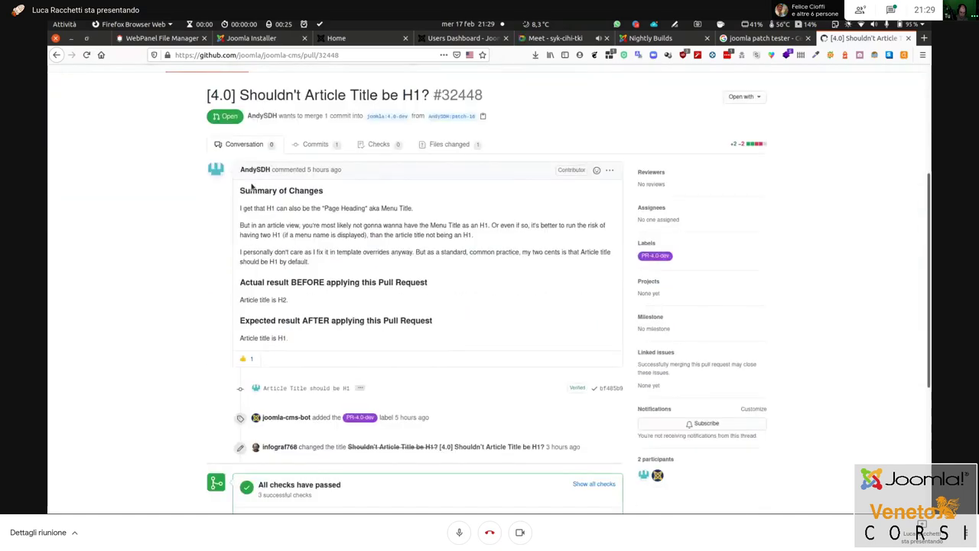
pyautogui.scroll(-1, 256, 164)
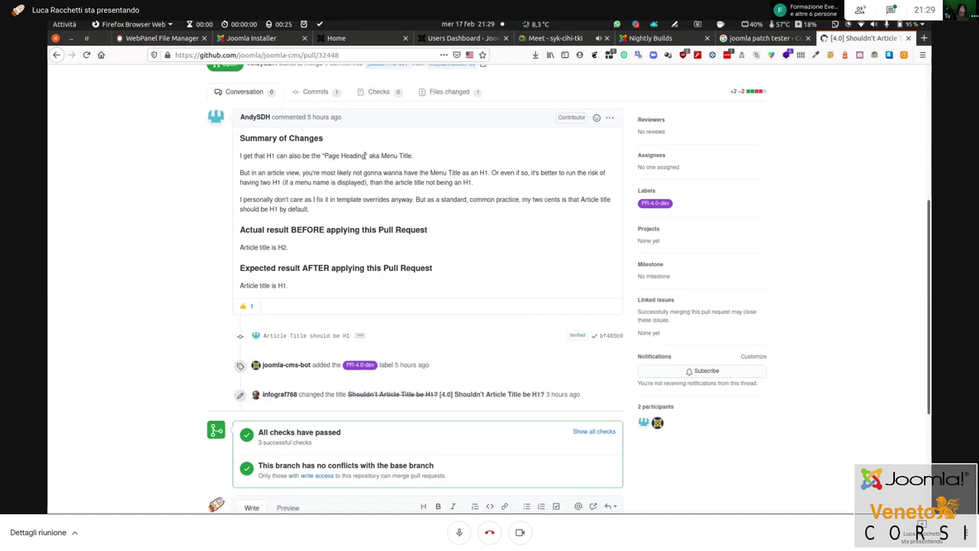
pyautogui.moveTo(366, 156); pyautogui.dragTo(323, 153)
pyautogui.click(275, 155)
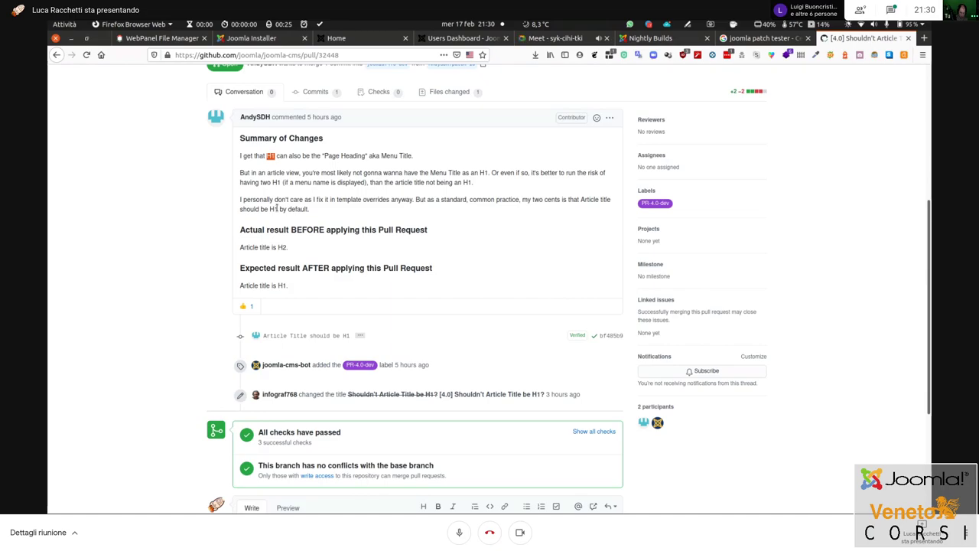
pyautogui.moveTo(240, 249); pyautogui.dragTo(296, 250)
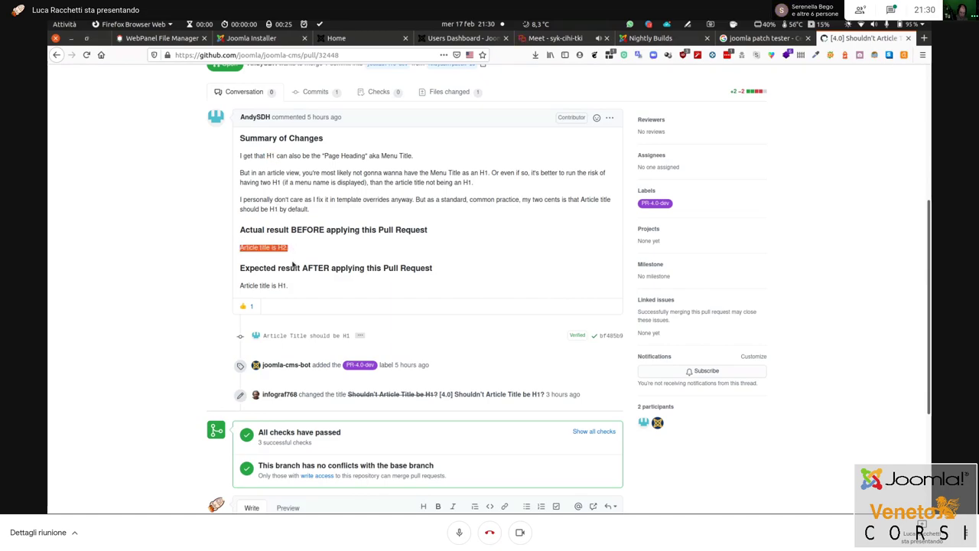
pyautogui.moveTo(239, 286); pyautogui.dragTo(290, 286)
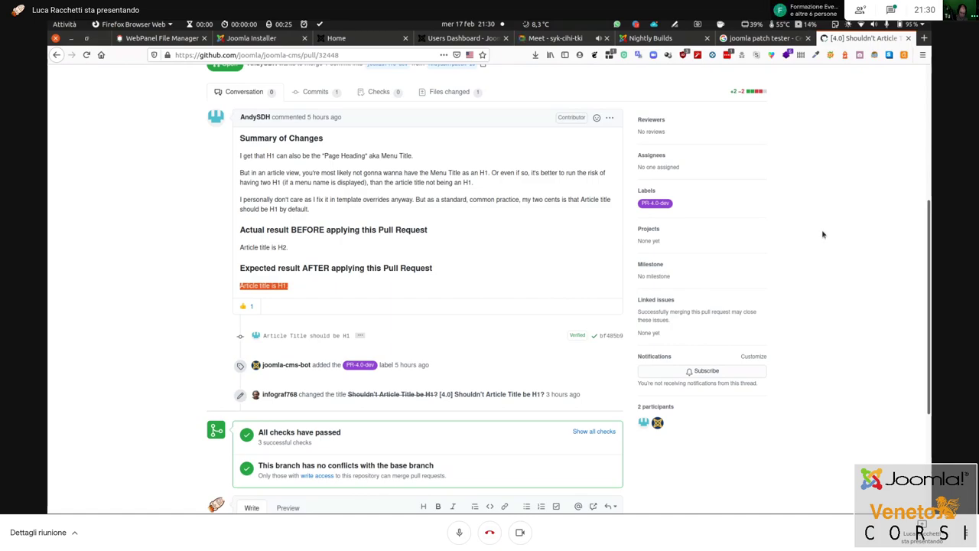
# Open the joomla-extensions/patchtester GitHub repository from the "joomla patch tester" search results and go to its releases
pyautogui.click(763, 40)
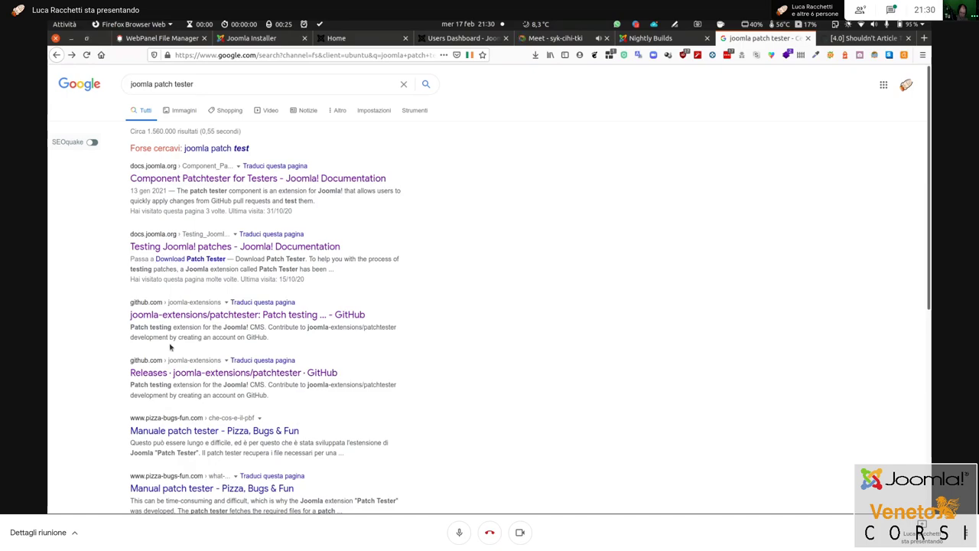
pyautogui.click(212, 315)
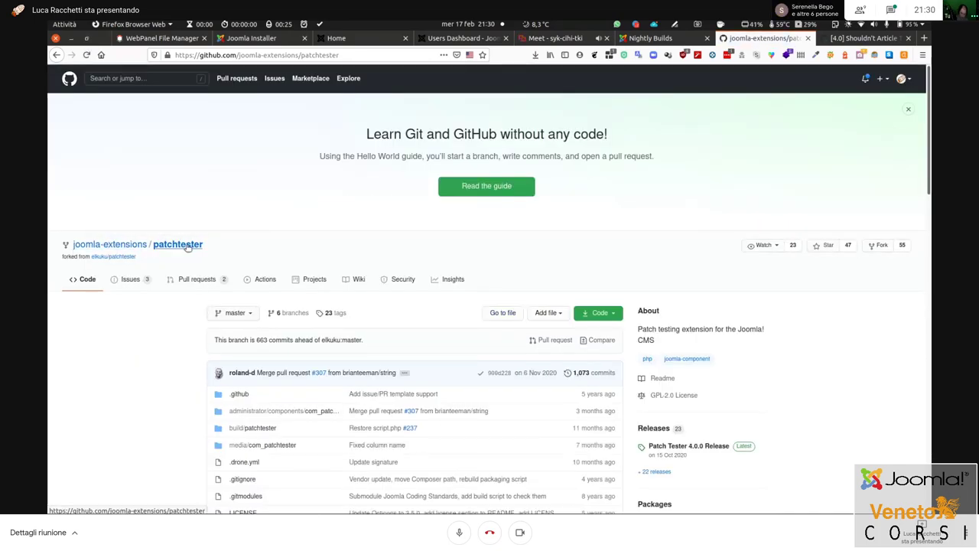
pyautogui.scroll(-1, 187, 247)
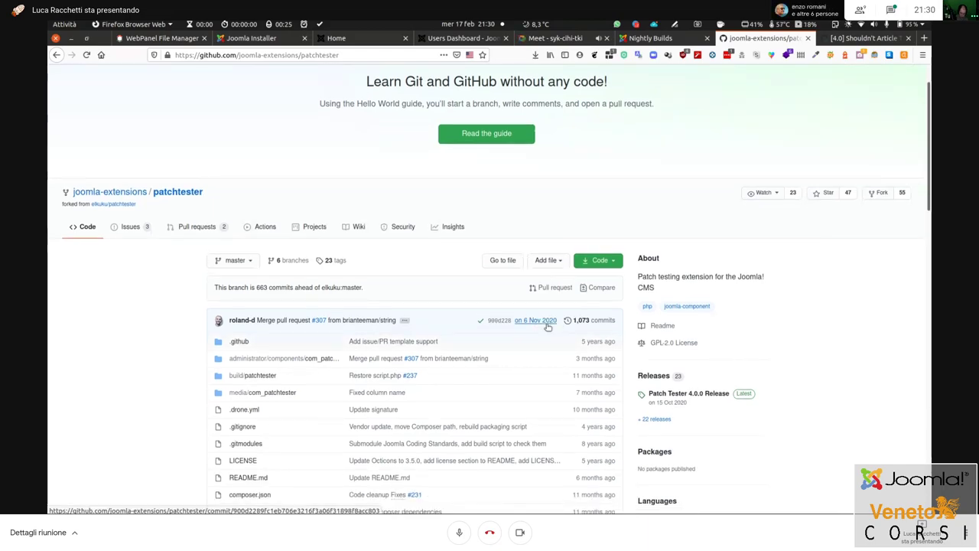
pyautogui.scroll(-2, 661, 305)
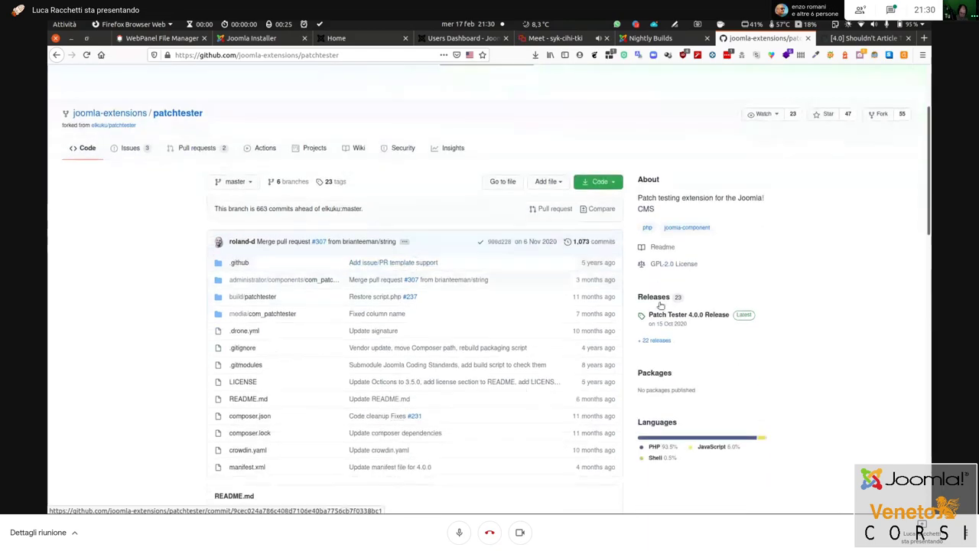
pyautogui.click(652, 297)
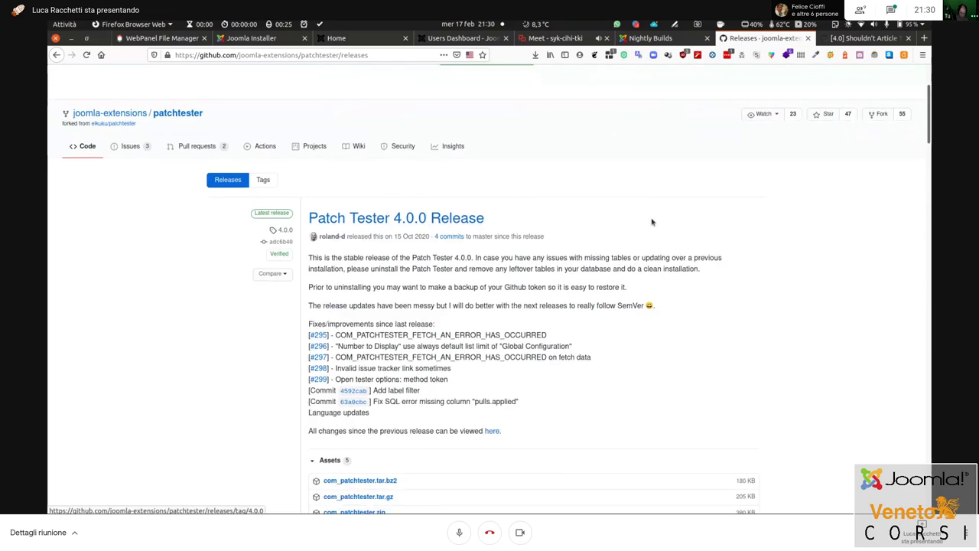
# Look through the older Patch Tester releases, including the 3.0.0 and 4.0.0 release candidates
pyautogui.scroll(-8, 652, 222)
pyautogui.scroll(-4, 650, 222)
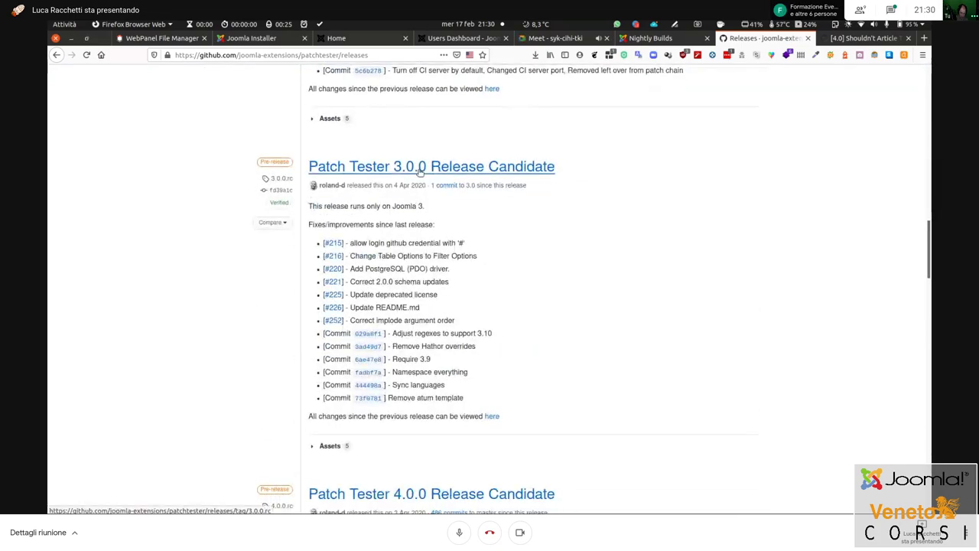
pyautogui.scroll(1, 569, 295)
pyautogui.scroll(-3, 568, 296)
pyautogui.scroll(2, 566, 296)
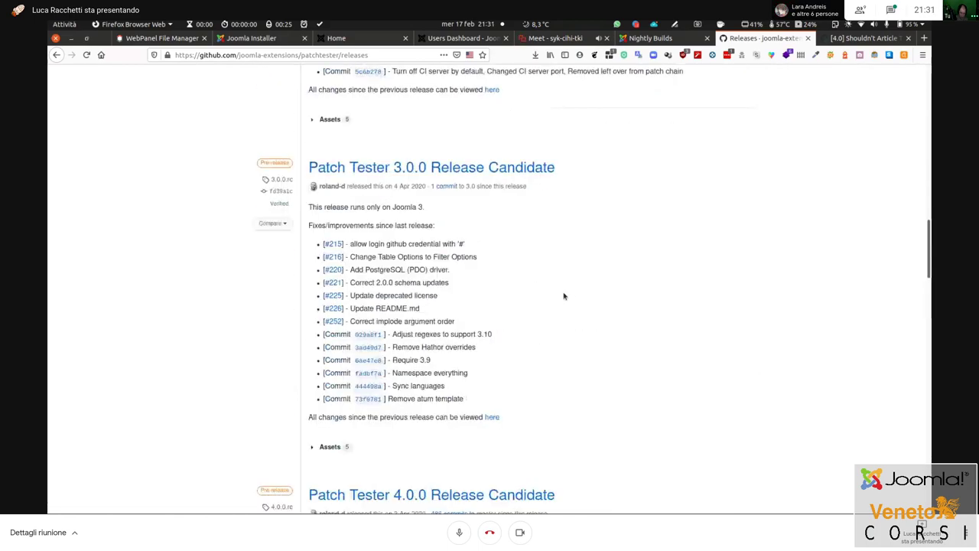
pyautogui.scroll(3, 563, 296)
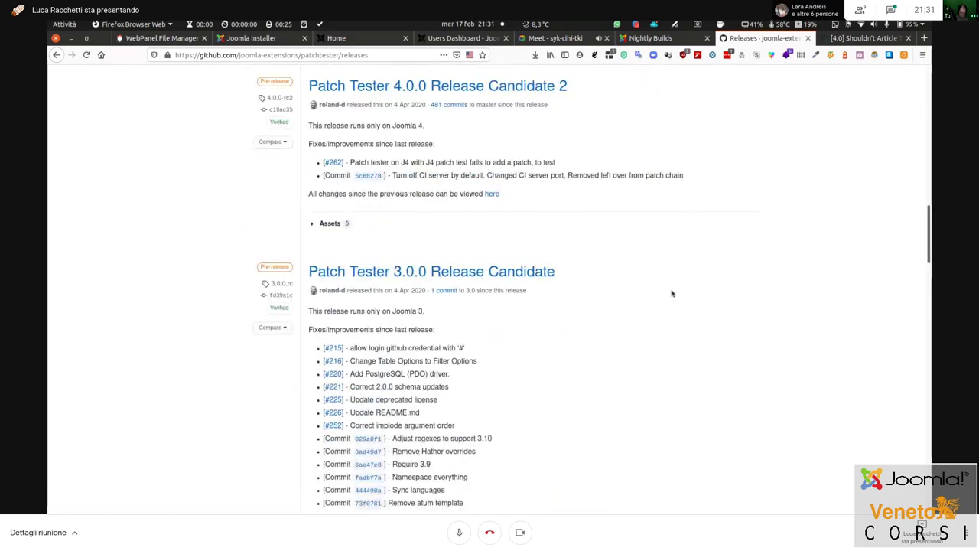
# Return to the Patch Tester 4.0.0 release and copy the download link of com_patchtester.zip
pyautogui.scroll(10, 643, 299)
pyautogui.scroll(9, 499, 176)
pyautogui.scroll(-9, 511, 191)
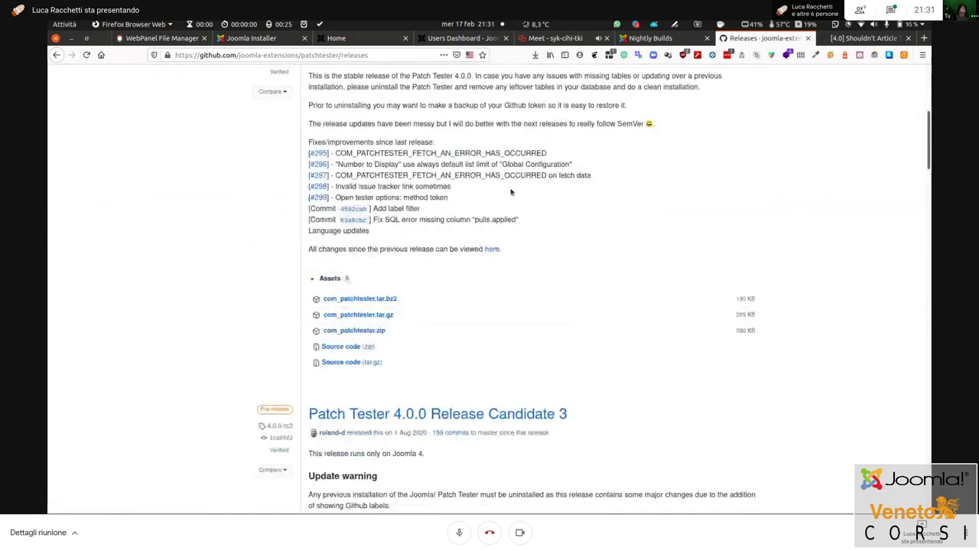
pyautogui.rightClick(346, 335)
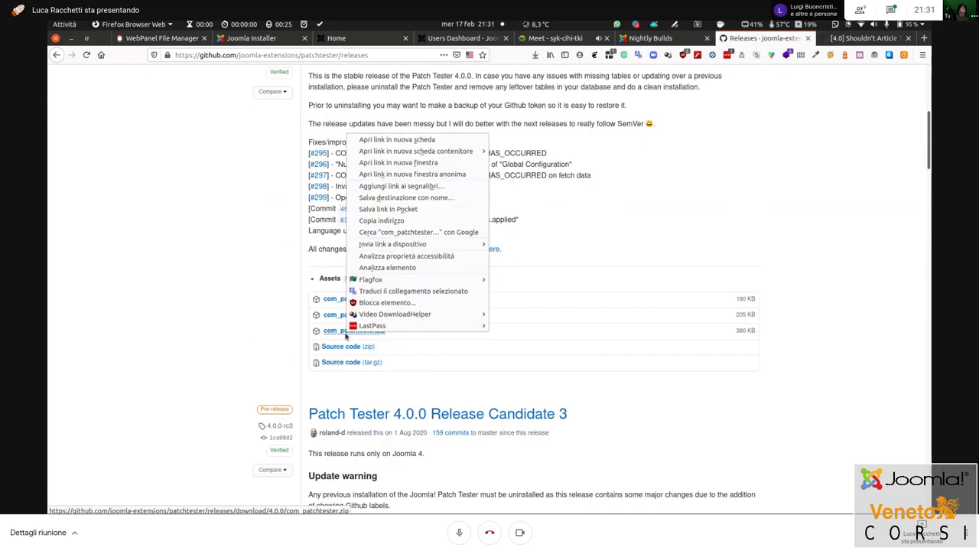
pyautogui.click(400, 221)
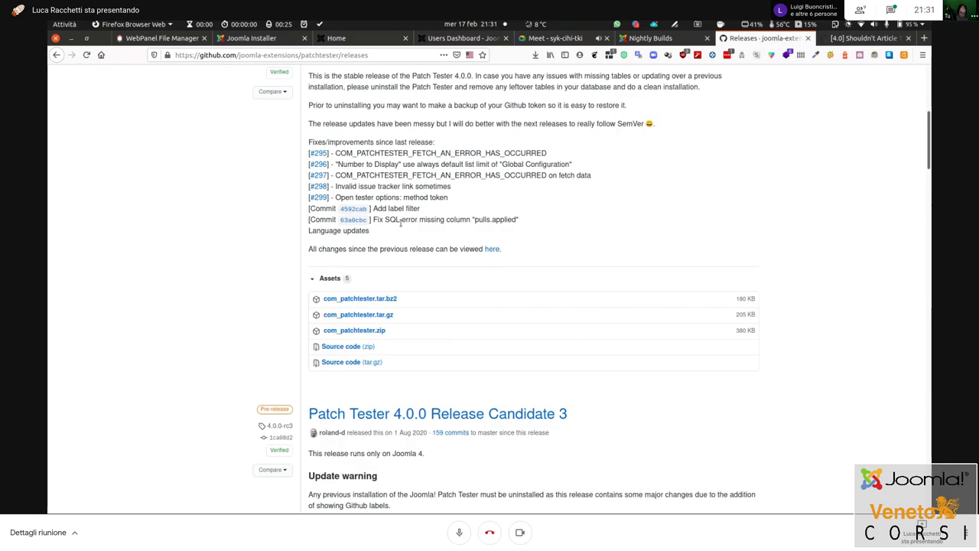
# In the Joomla administrator's System dashboard, view the list of managed extensions and open the extension installation page
pyautogui.click(455, 39)
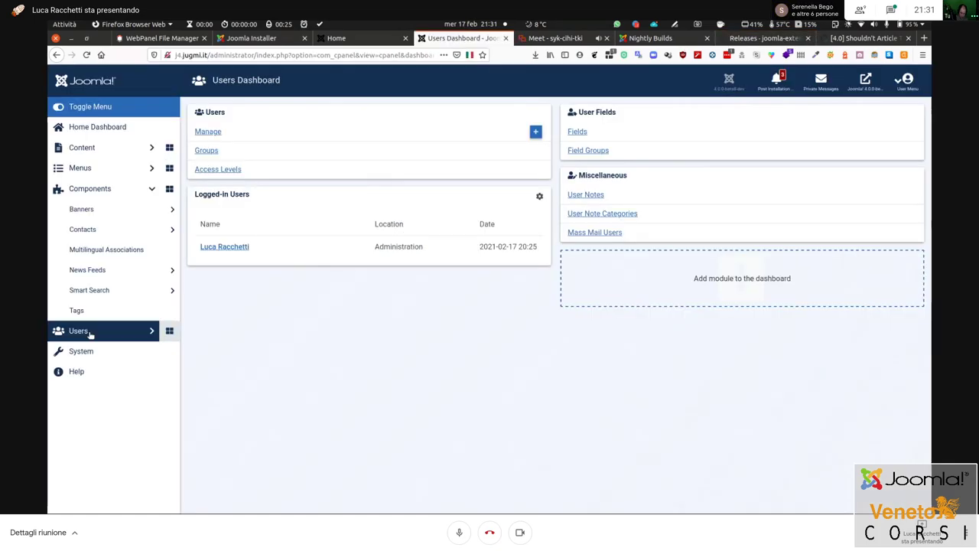
pyautogui.click(74, 354)
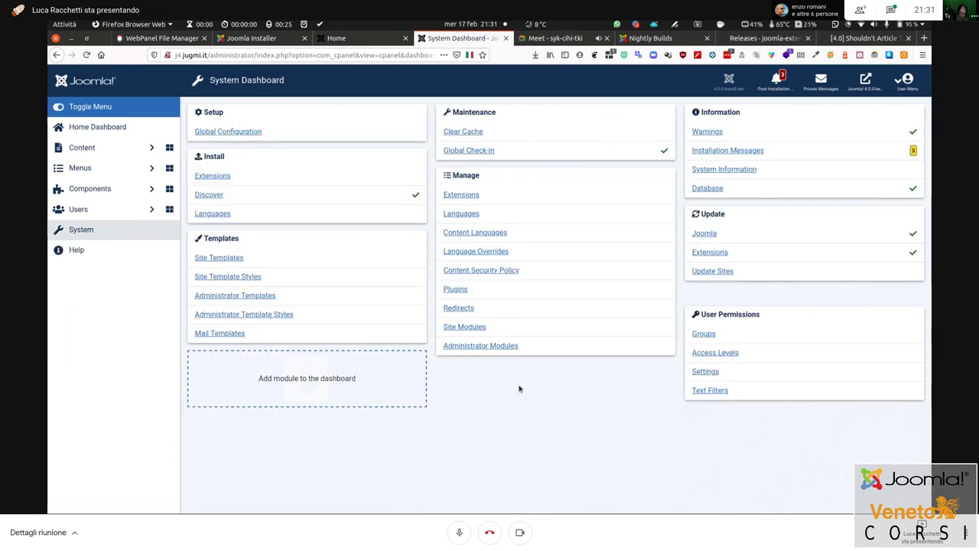
pyautogui.click(459, 195)
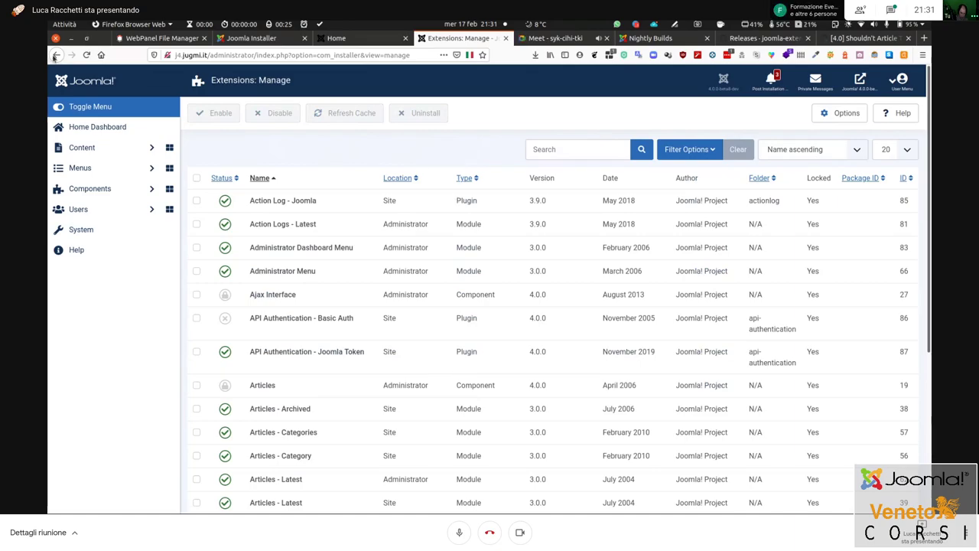
pyautogui.hotkey('alt', 'Left')
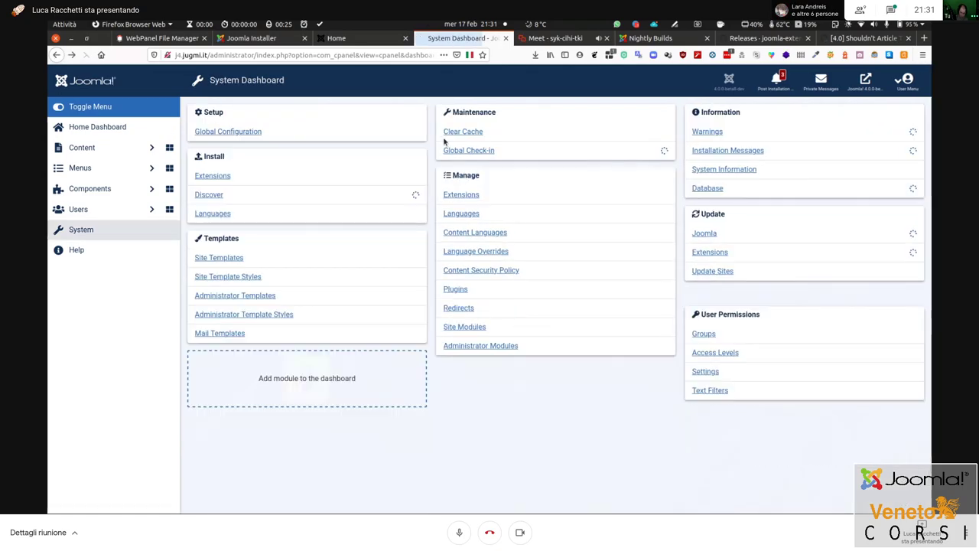
pyautogui.click(213, 176)
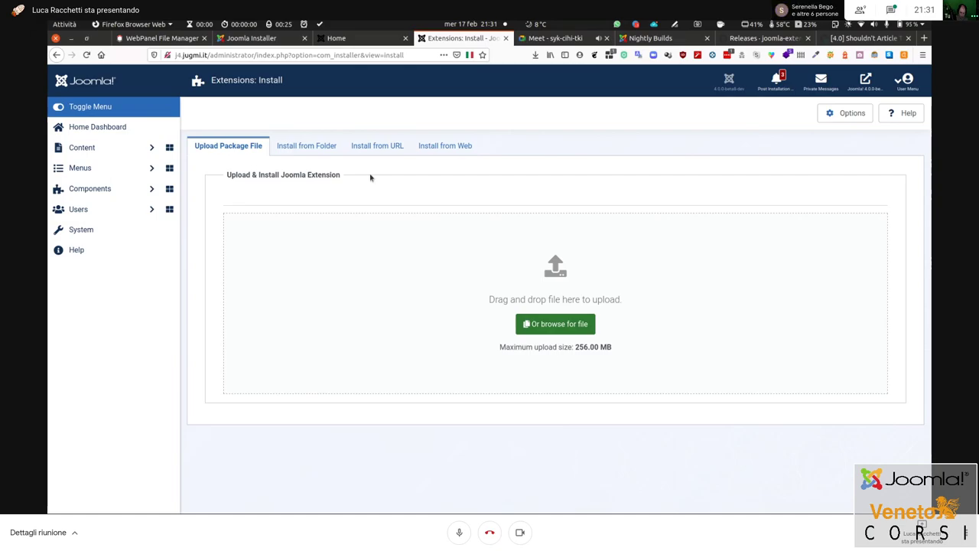
pyautogui.click(377, 149)
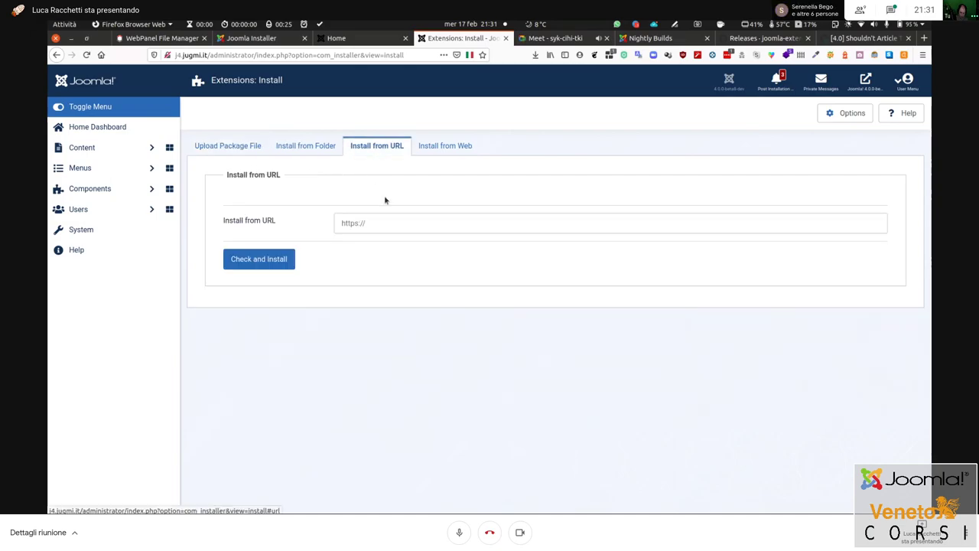
pyautogui.click(376, 223)
pyautogui.write('https://github.com/joomla-extensions/patchtester/releases/download/4.0.0/com_patchtester.zip')
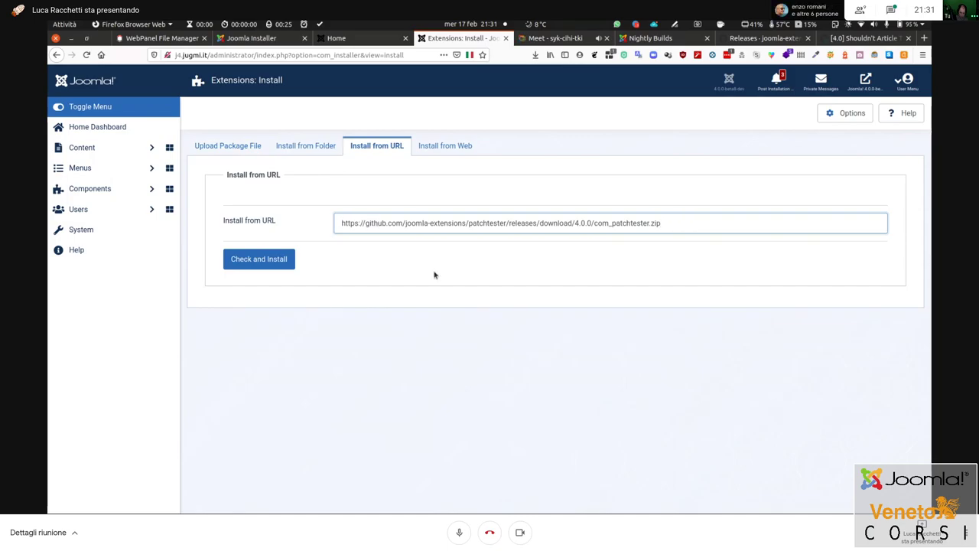
pyautogui.click(255, 260)
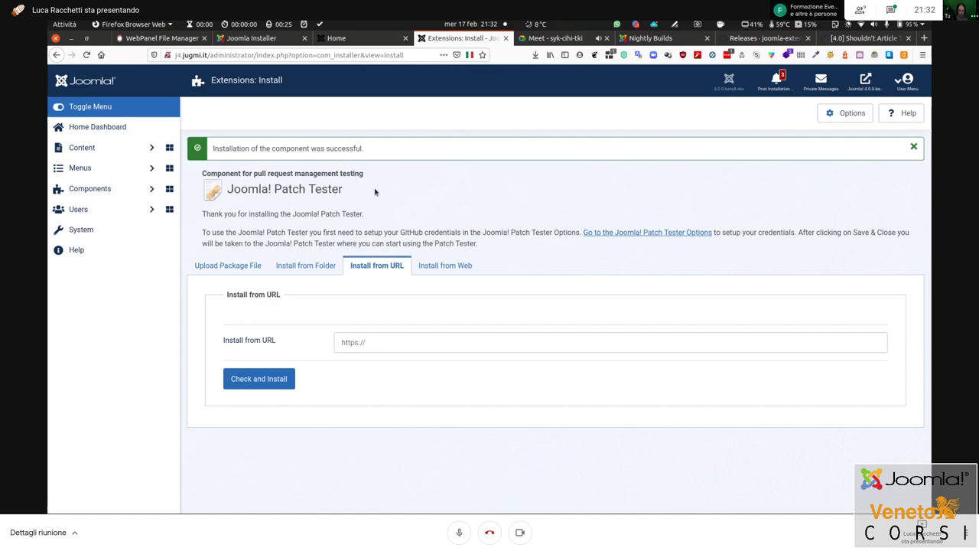
# Open the Joomla! Patch Tester component and fetch the pull request data from GitHub into its list
pyautogui.click(152, 189)
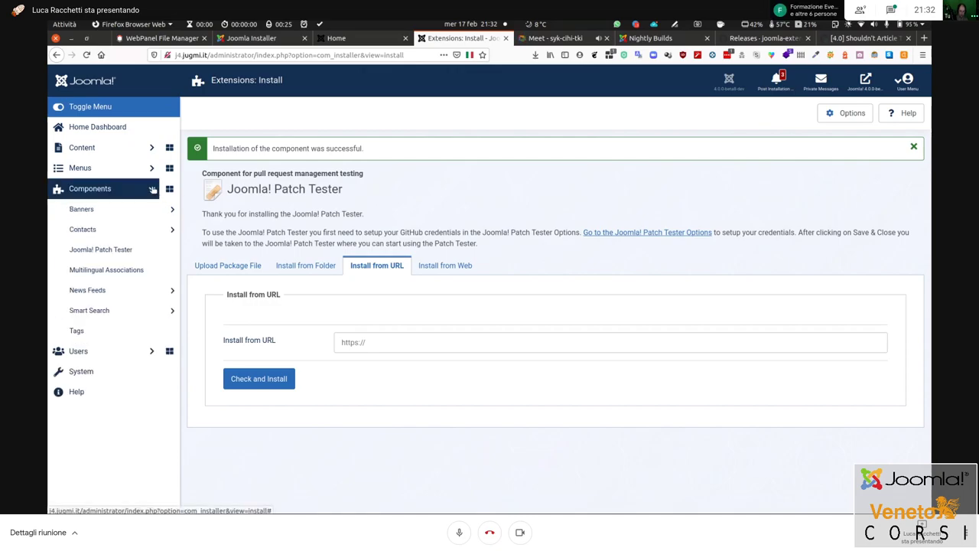
pyautogui.click(110, 258)
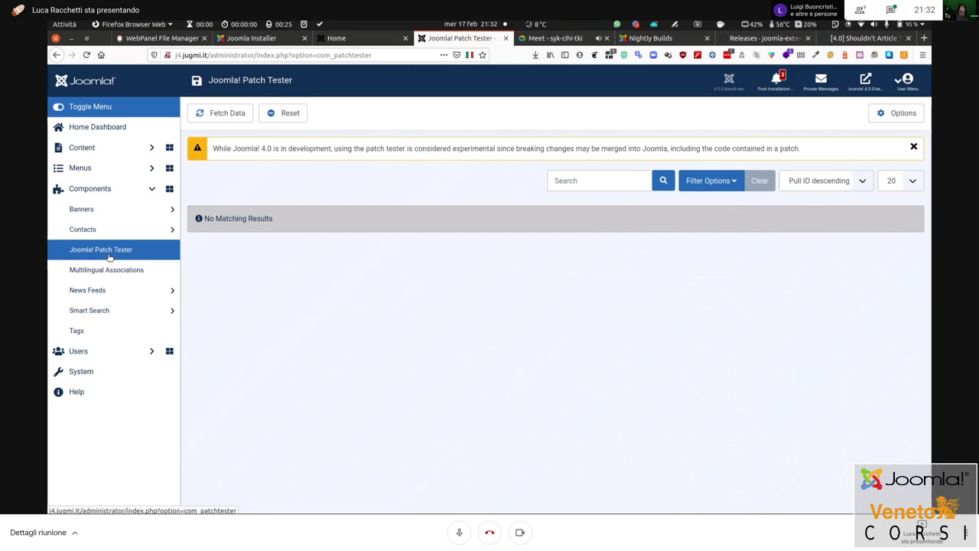
pyautogui.click(224, 116)
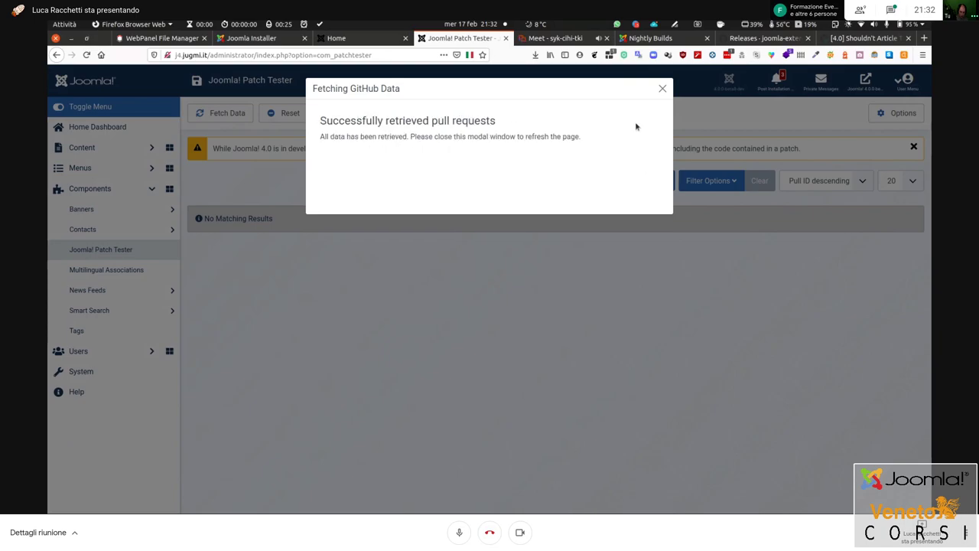
pyautogui.click(662, 90)
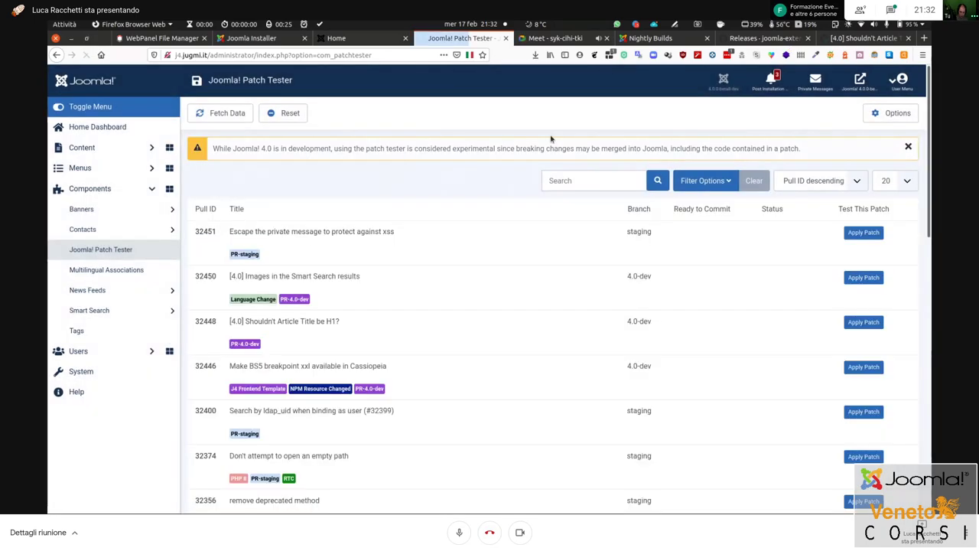
# Open the Patch Tester's GitHub Authentication settings, switch the method to Credentials and read the note on username and password use
pyautogui.click(896, 115)
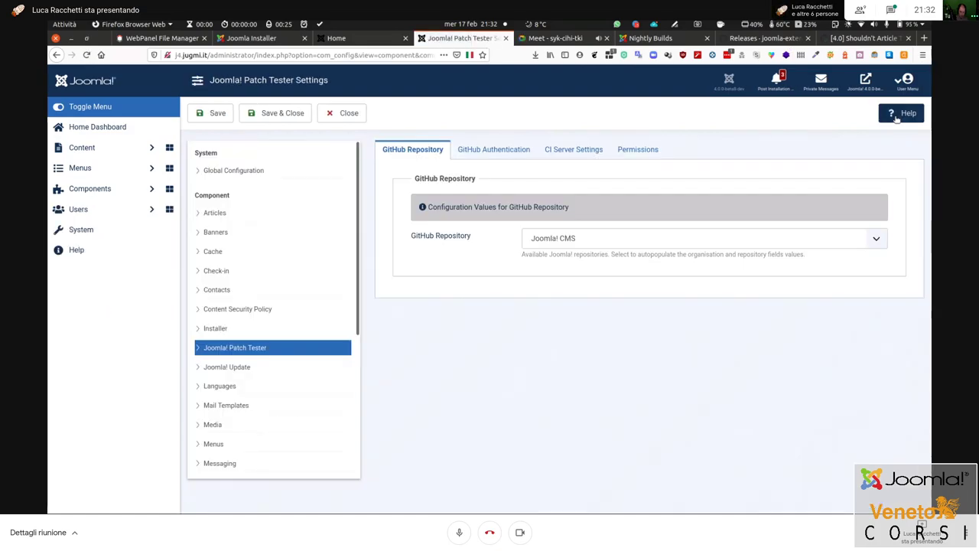
pyautogui.click(499, 151)
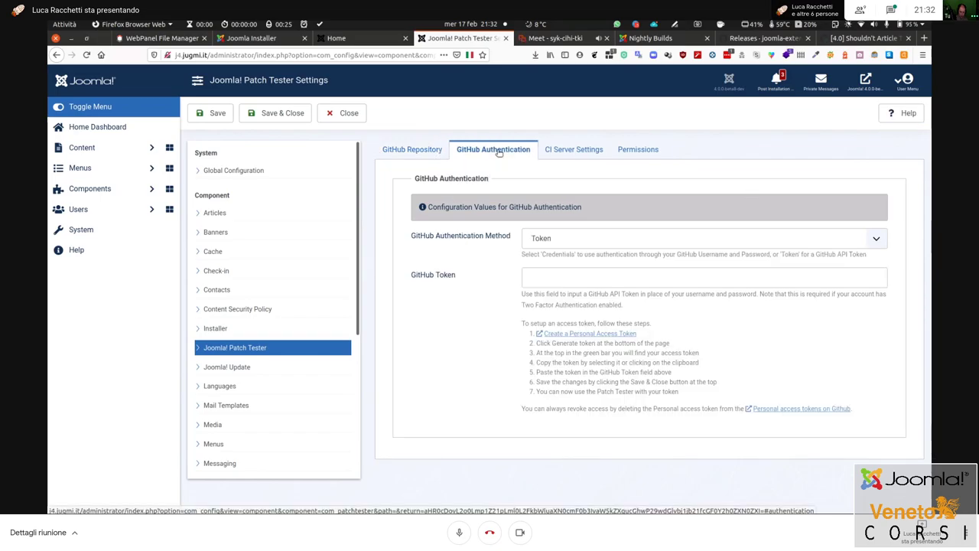
pyautogui.click(584, 243)
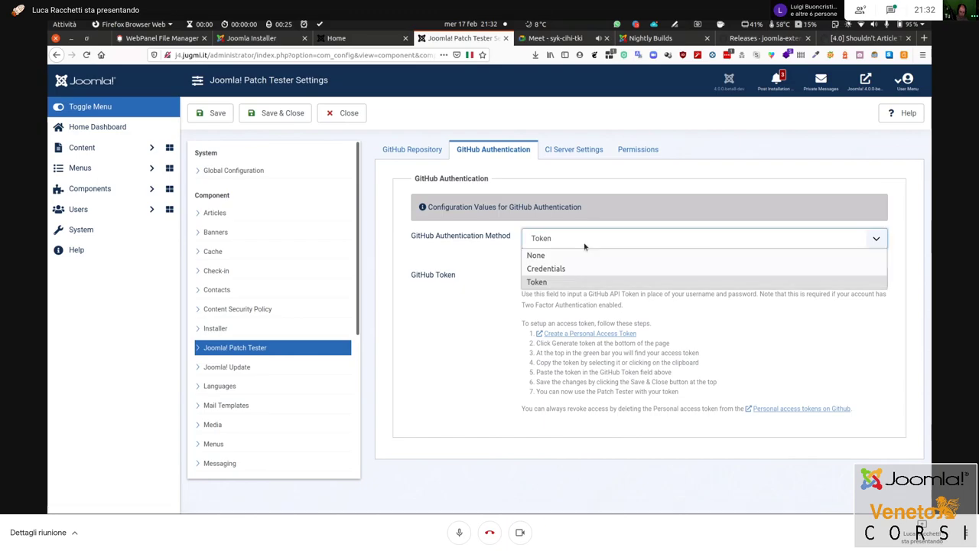
pyautogui.click(566, 269)
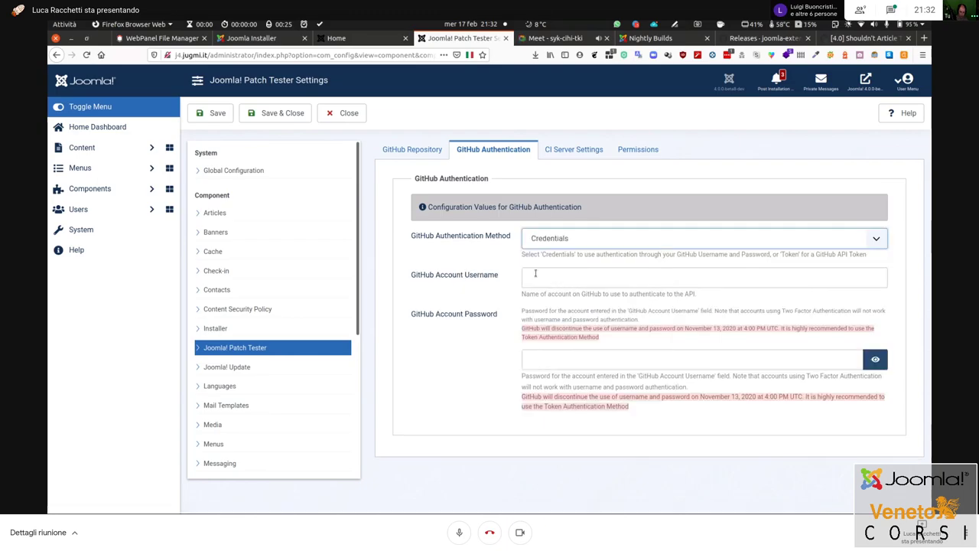
pyautogui.moveTo(521, 329); pyautogui.dragTo(583, 328)
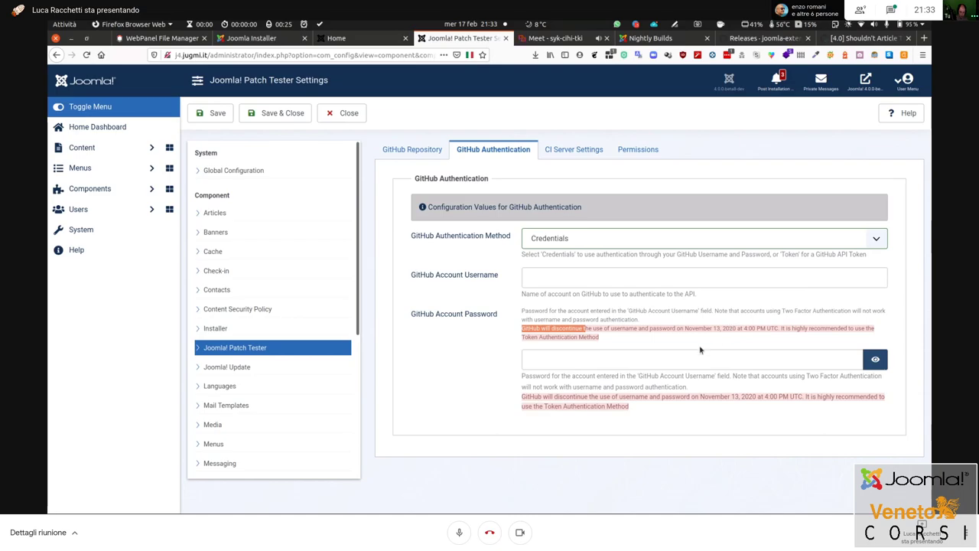
# Set the GitHub Authentication Method to Token and review the instructions for creating an access token
pyautogui.click(561, 243)
pyautogui.click(536, 283)
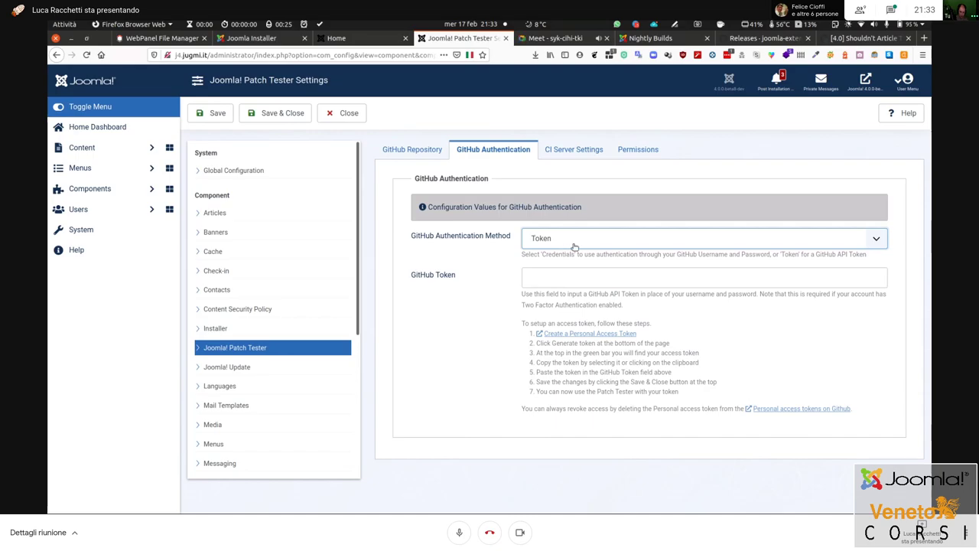
pyautogui.moveTo(523, 323); pyautogui.dragTo(636, 323)
pyautogui.click(693, 328)
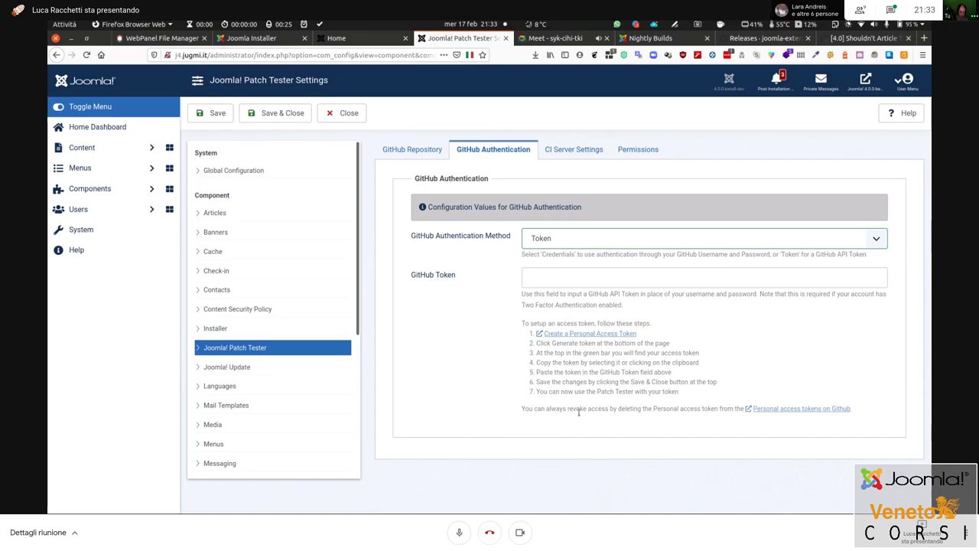
# Paste the saved GitHub access token into the GitHub Token field, save the configuration and close the Patch Tester settings
pyautogui.click(555, 280)
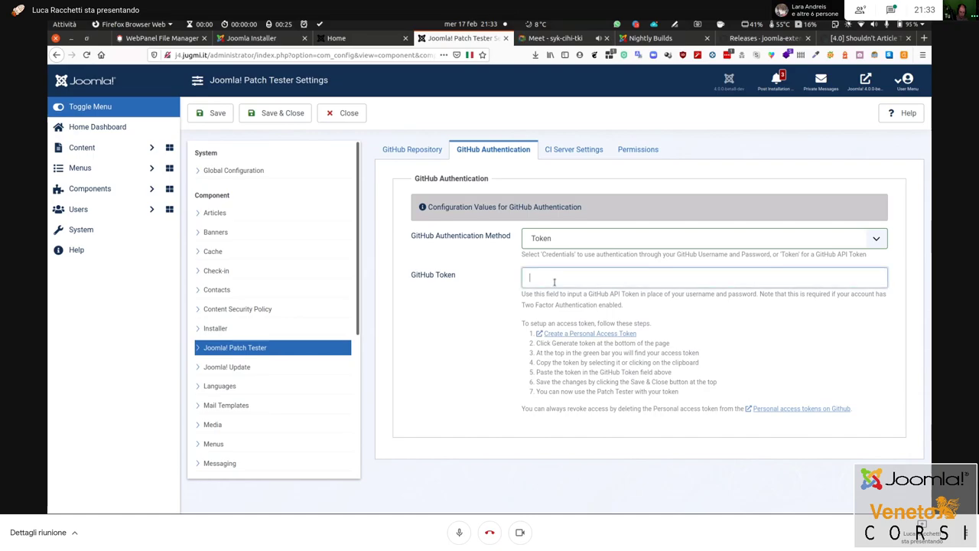
pyautogui.click(679, 29)
pyautogui.doubleClick(787, 146)
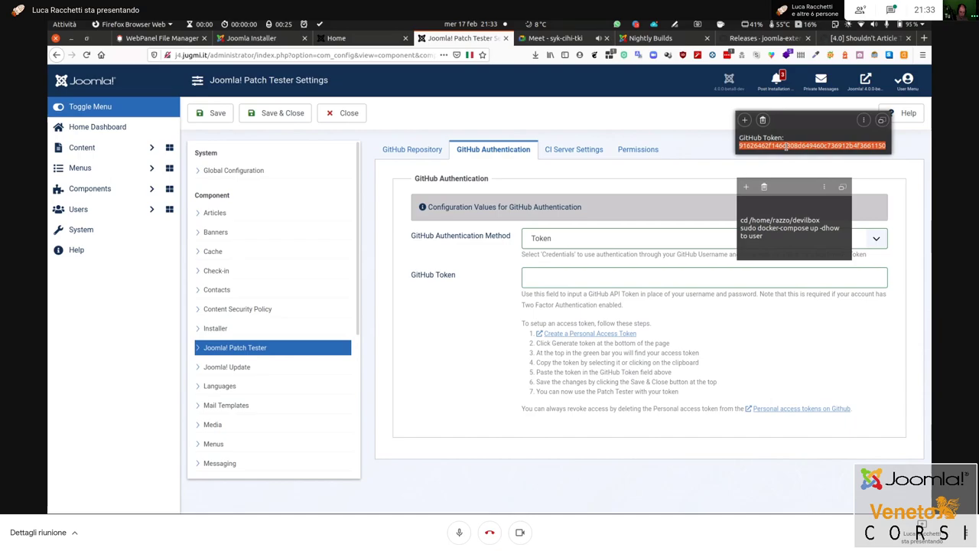
pyautogui.click(589, 285)
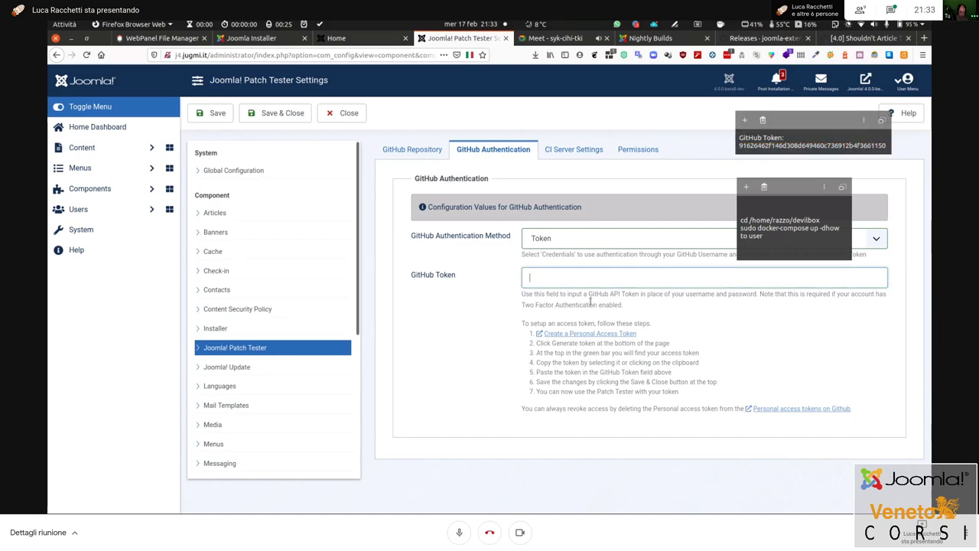
pyautogui.click(571, 278)
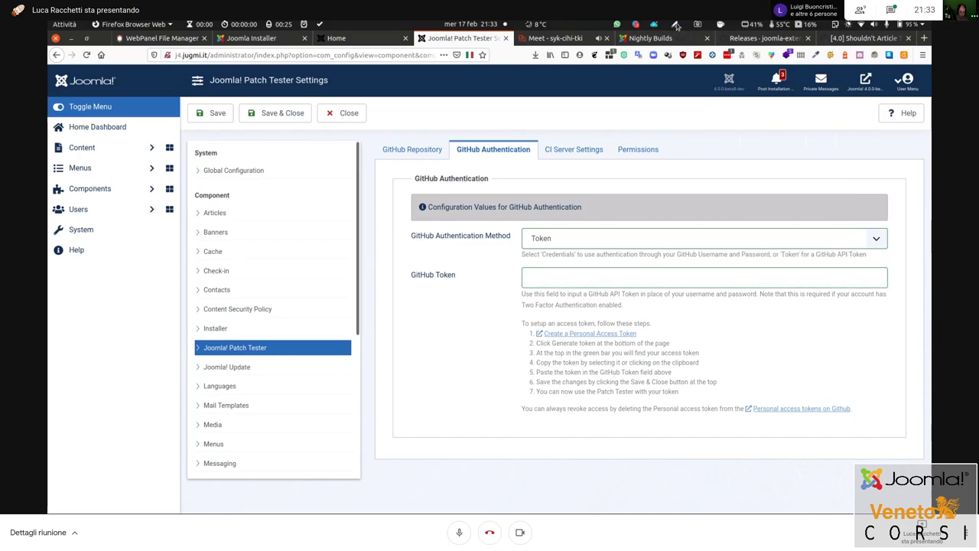
pyautogui.hotkey('ctrl', 'v')
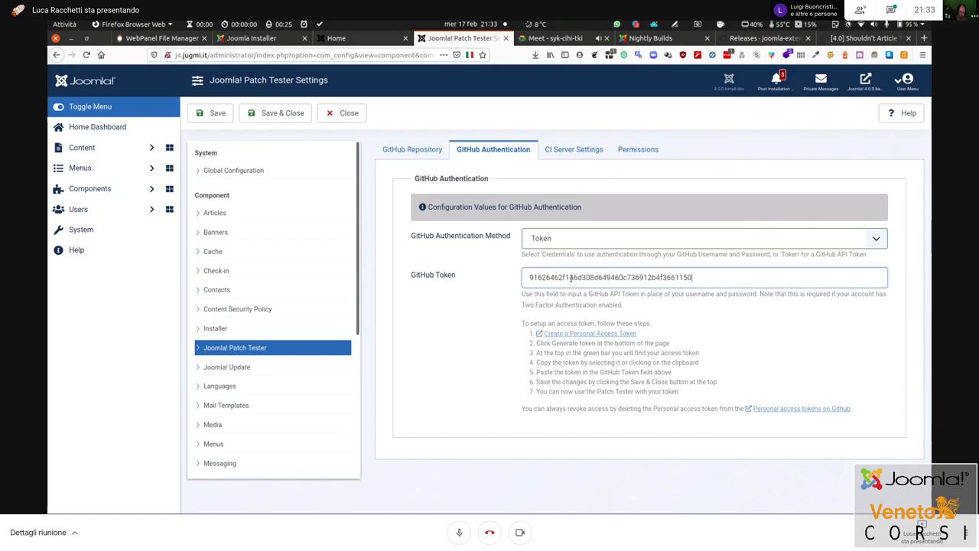
pyautogui.click(212, 113)
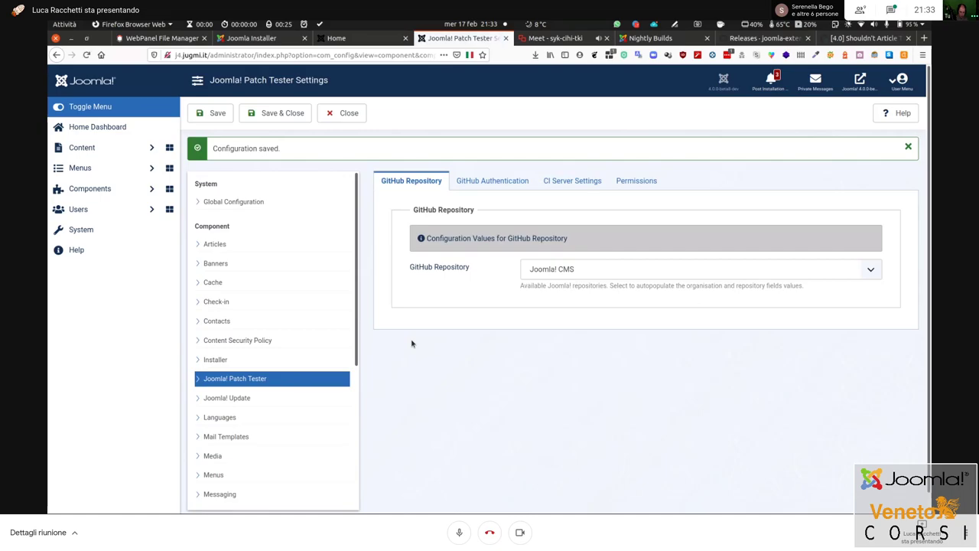
pyautogui.click(349, 114)
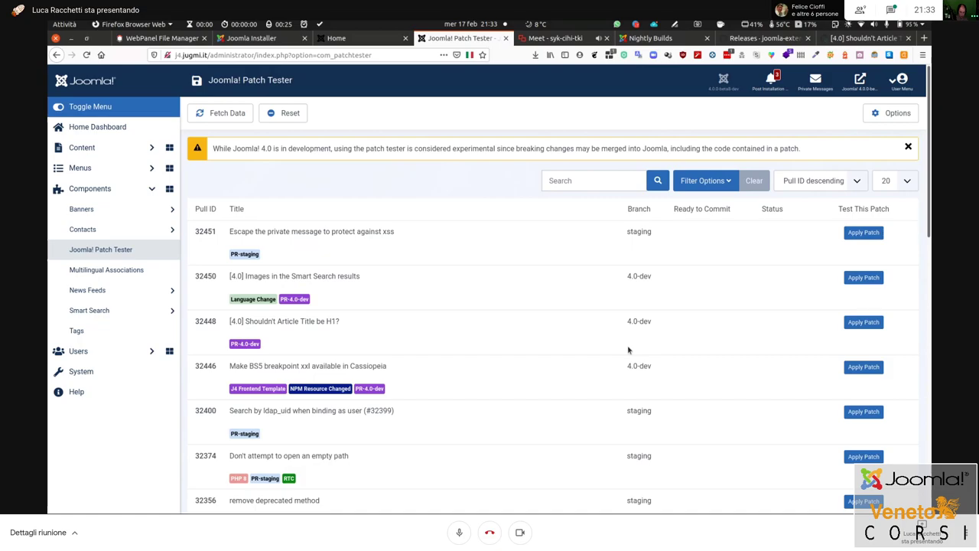
# Show the filter options for the pull request list and set the RTC patches filter to Not RTC
pyautogui.scroll(-5, 616, 354)
pyautogui.scroll(5, 610, 354)
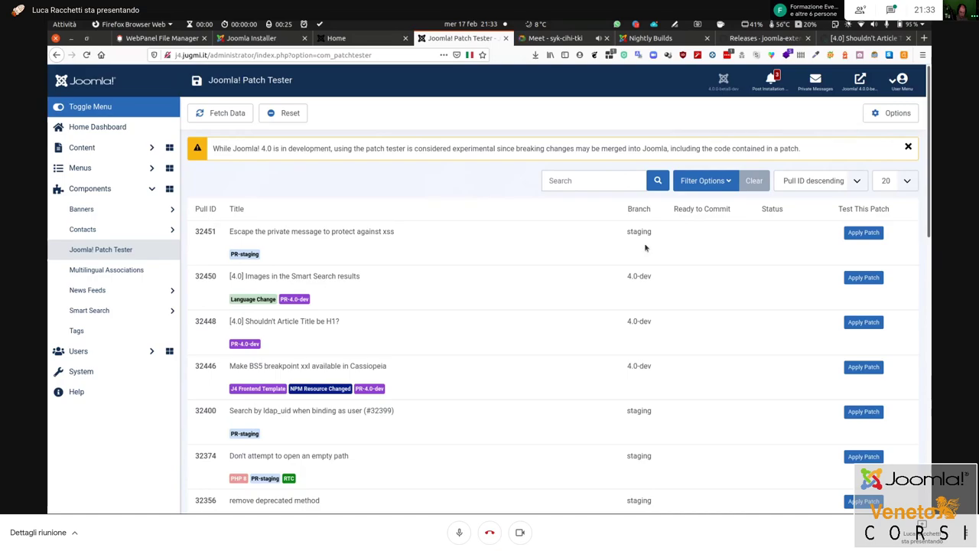
pyautogui.click(725, 184)
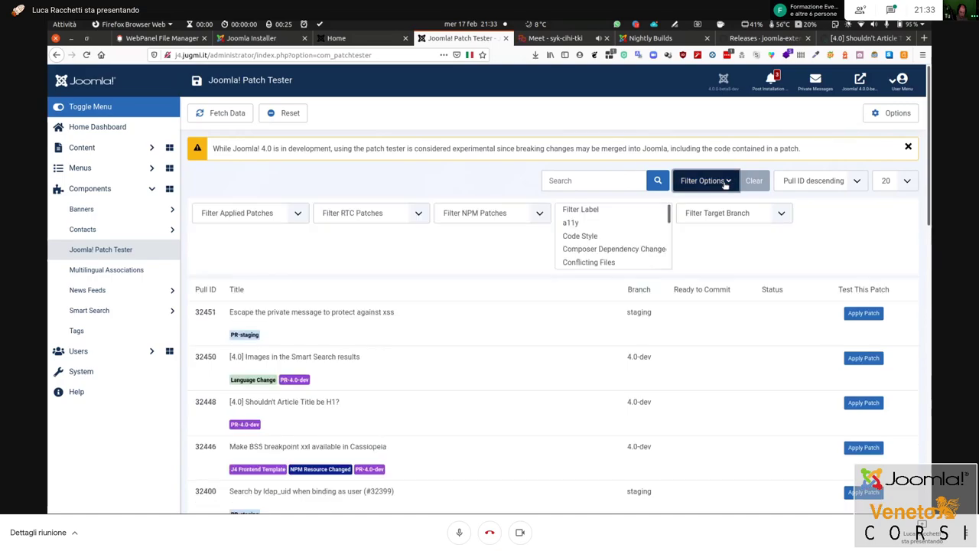
pyautogui.click(298, 215)
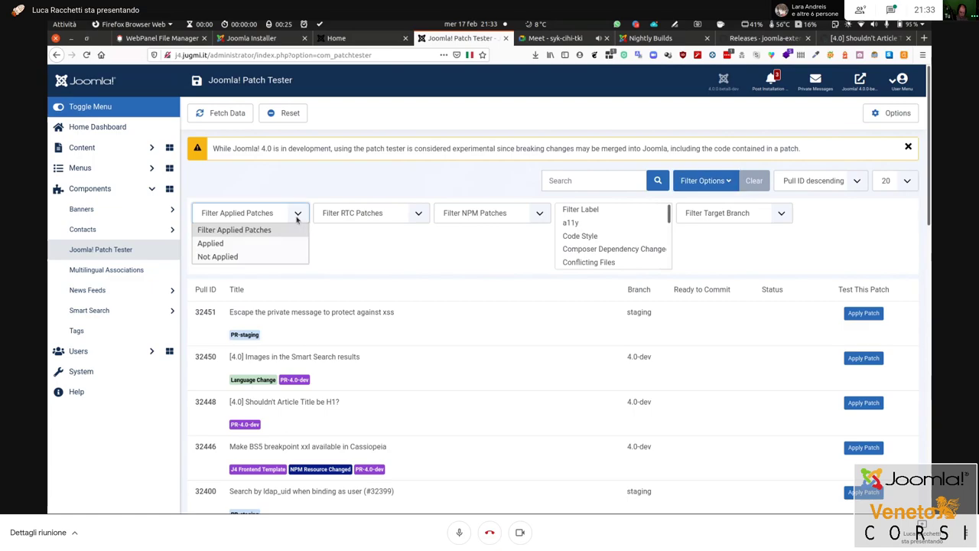
pyautogui.click(376, 213)
pyautogui.click(376, 212)
pyautogui.click(376, 213)
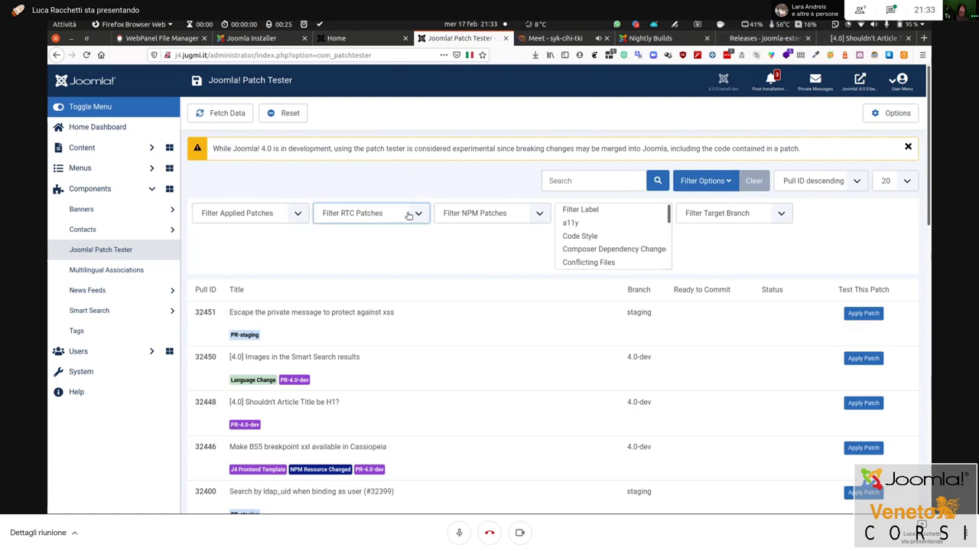
pyautogui.click(376, 213)
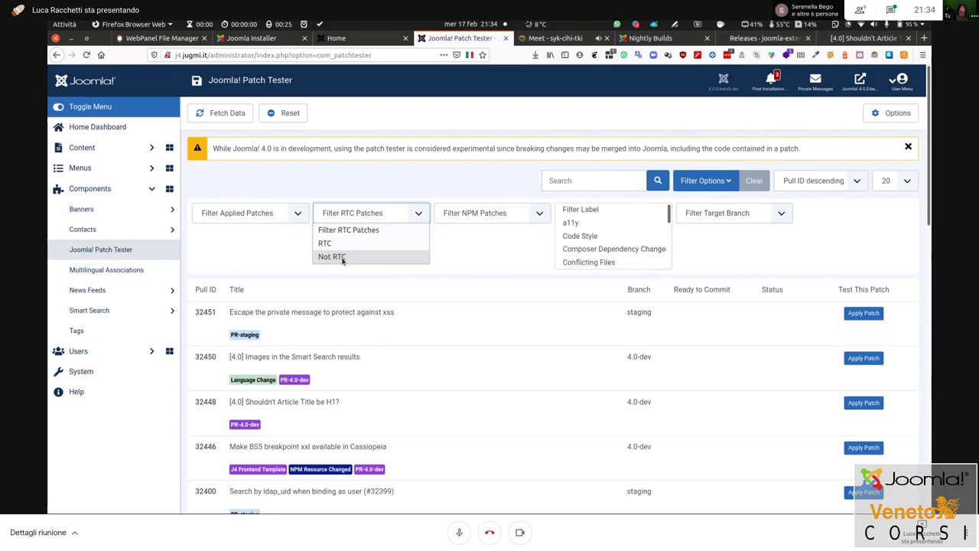
pyautogui.click(337, 257)
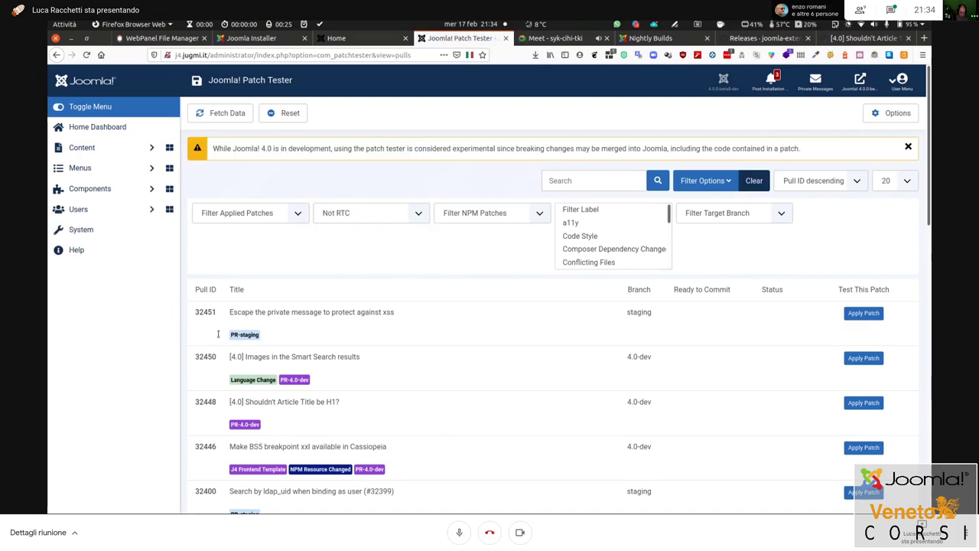
# Restrict the pull request list to Not NPM patches with the target branch 4.0-dev
pyautogui.click(497, 214)
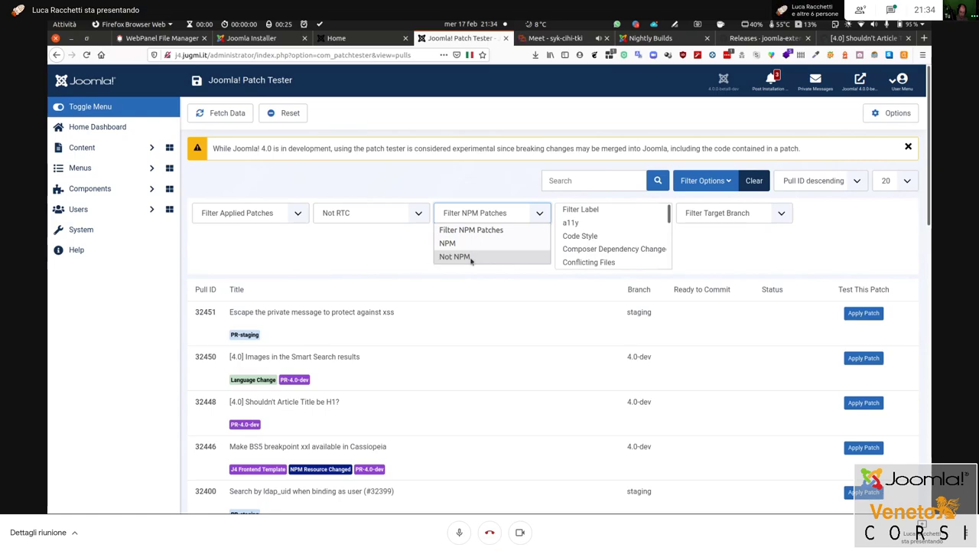
pyautogui.click(471, 261)
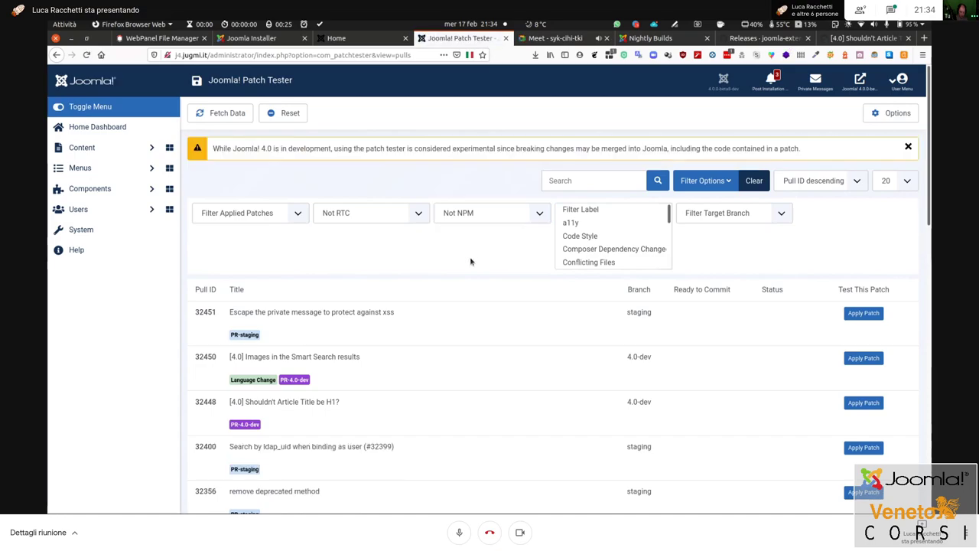
pyautogui.click(780, 216)
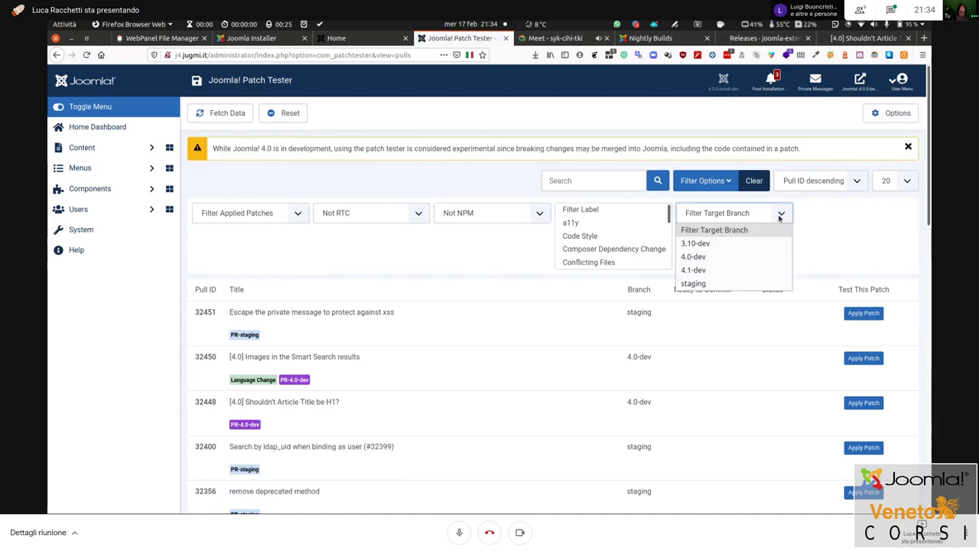
pyautogui.click(714, 258)
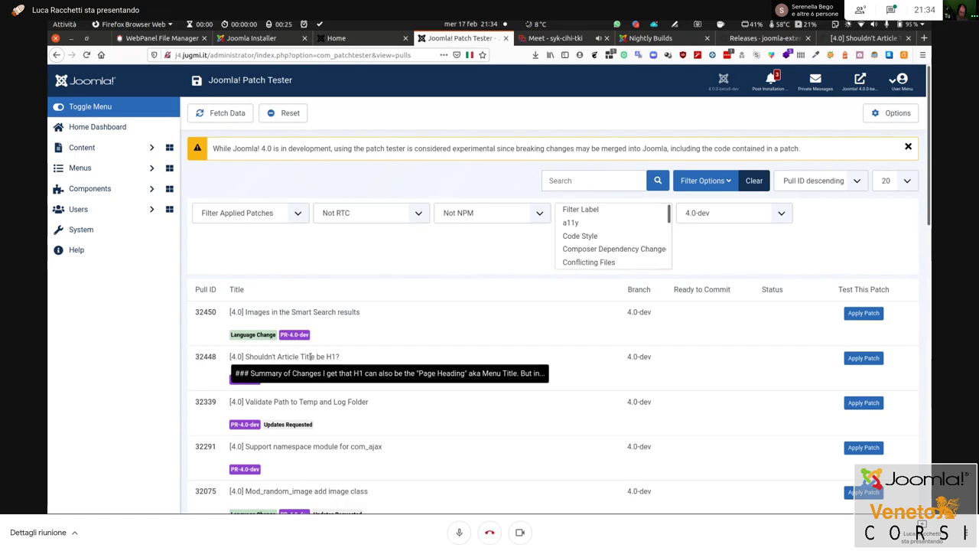
# Find pull request 32448 in the list and review its GitHub description for the article title's heading level before and after the patch
pyautogui.moveTo(306, 357); pyautogui.dragTo(358, 359)
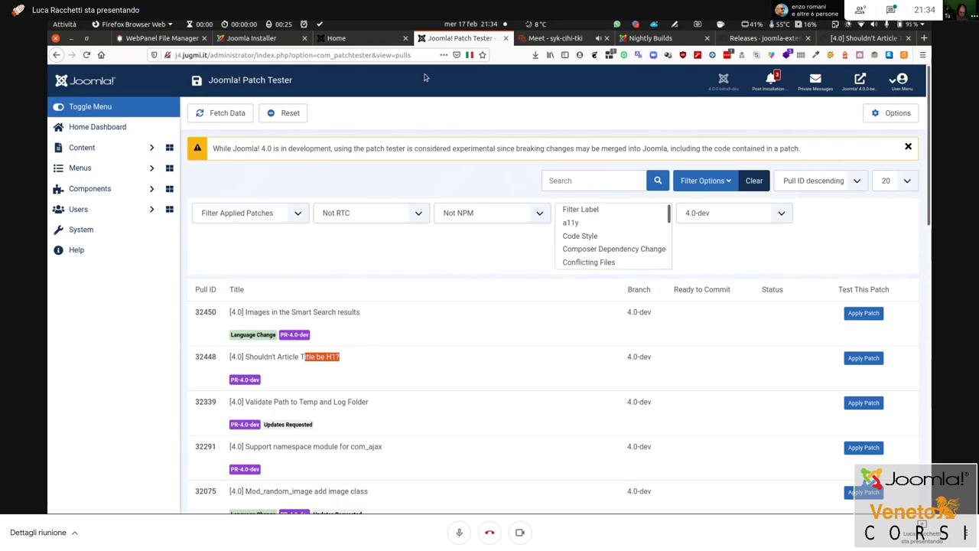
pyautogui.click(750, 38)
pyautogui.click(863, 38)
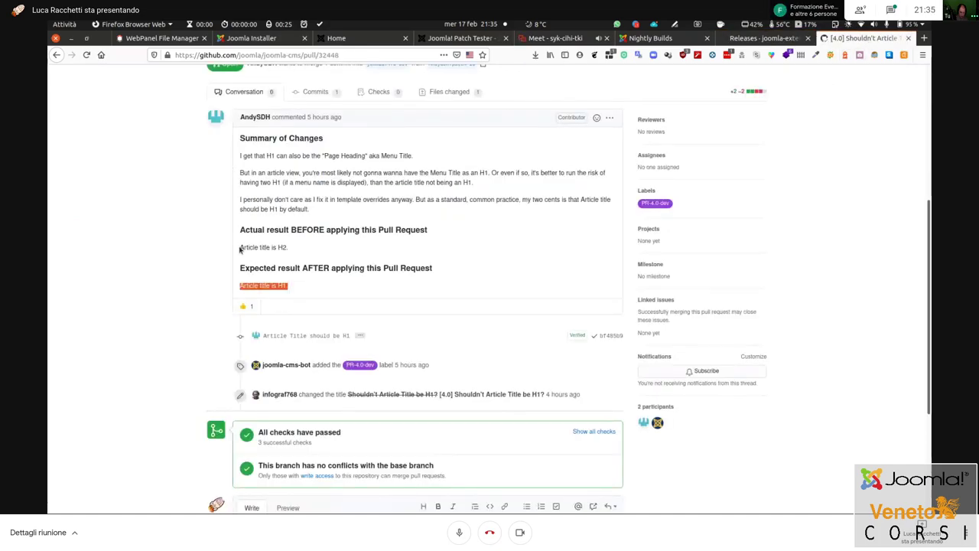
pyautogui.moveTo(240, 247); pyautogui.dragTo(303, 250)
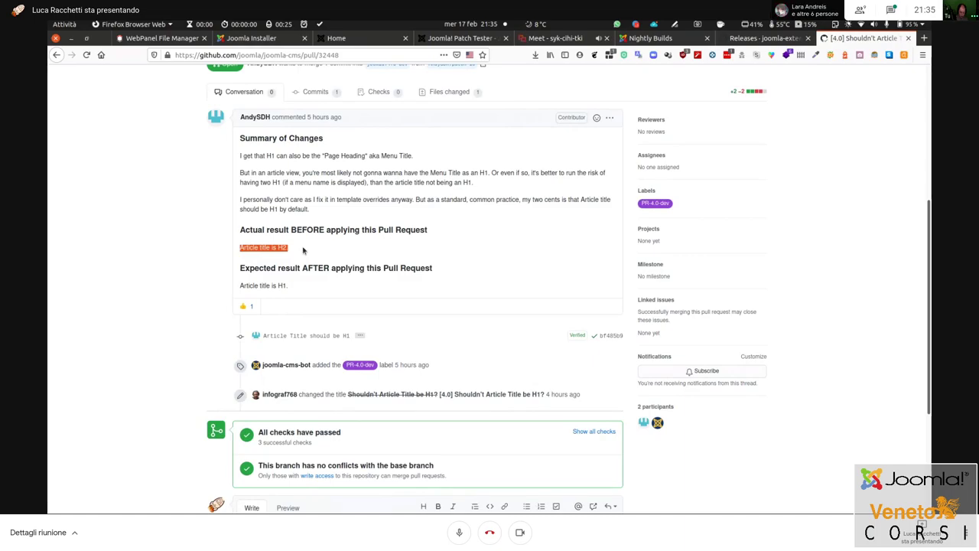
# Check the test site's front-end home page for content and close the finished Joomla Installer page
pyautogui.click(350, 44)
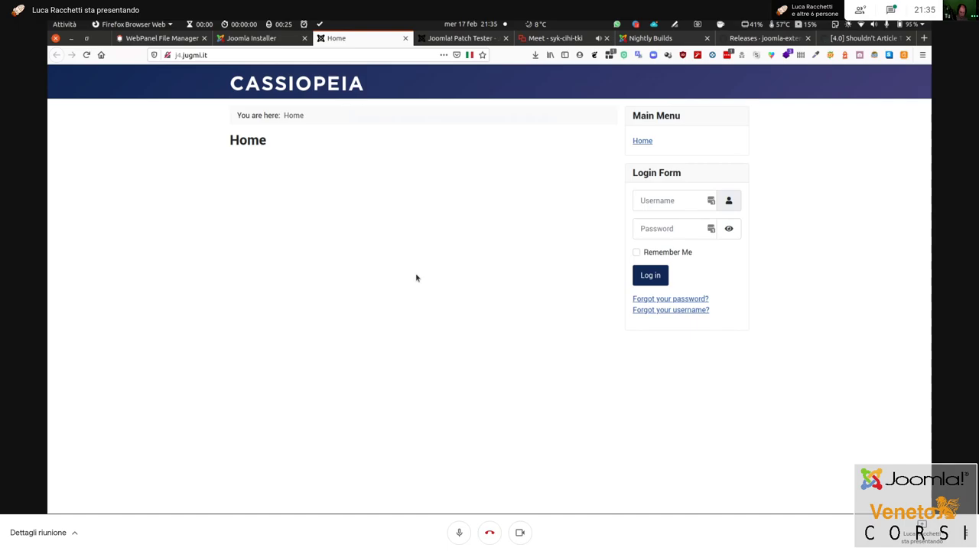
pyautogui.click(263, 40)
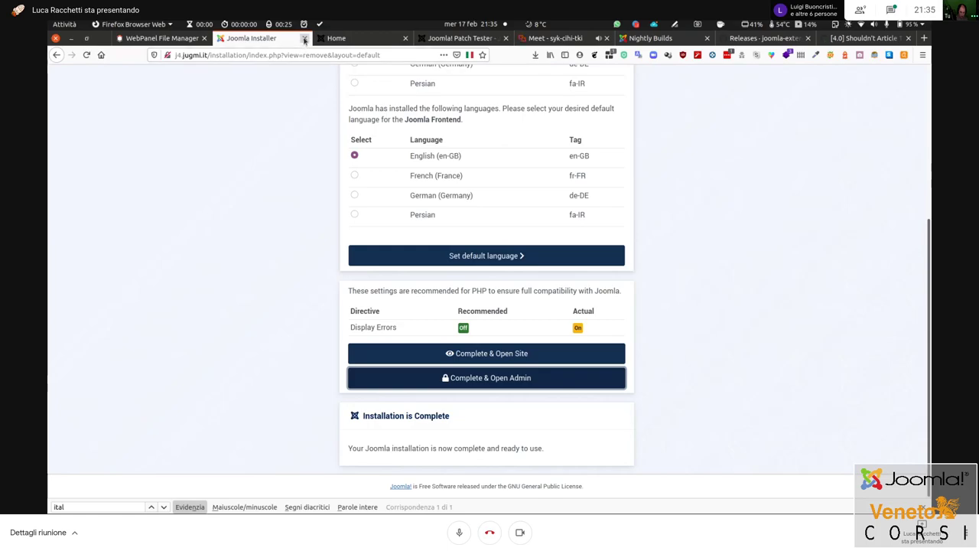
pyautogui.click(304, 38)
# Open the administrator's Home Dashboard in a separate browser tab, keeping the Patch Tester list open
pyautogui.click(363, 39)
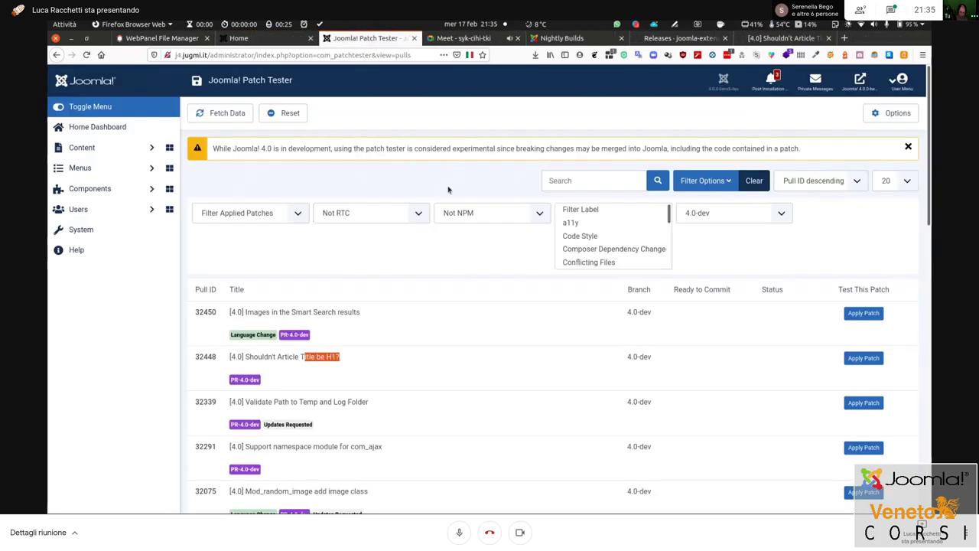
pyautogui.rightClick(114, 129)
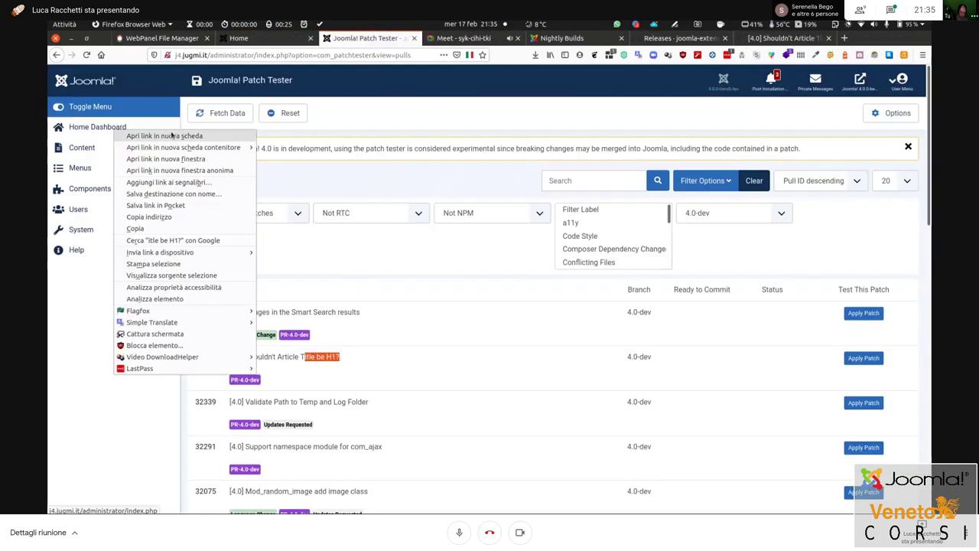
pyautogui.click(172, 135)
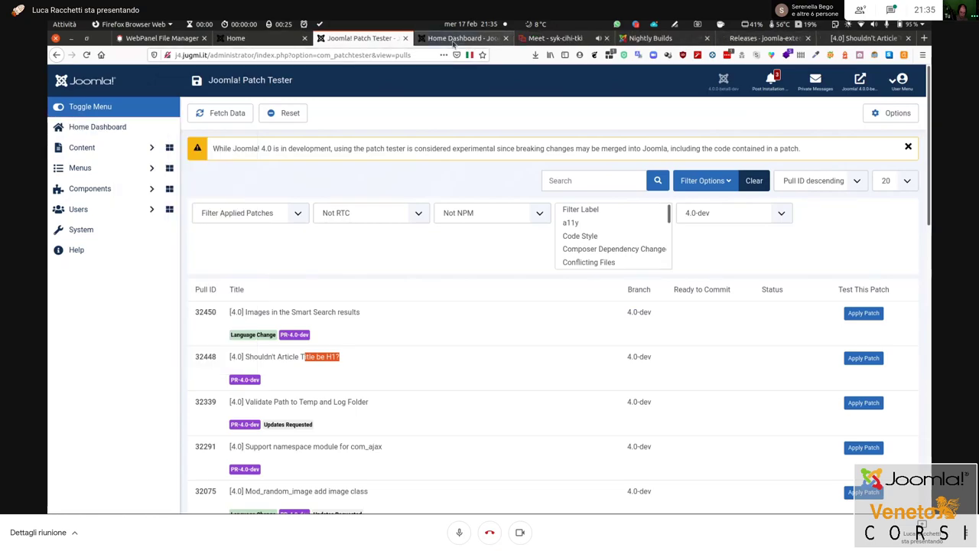
pyautogui.click(459, 39)
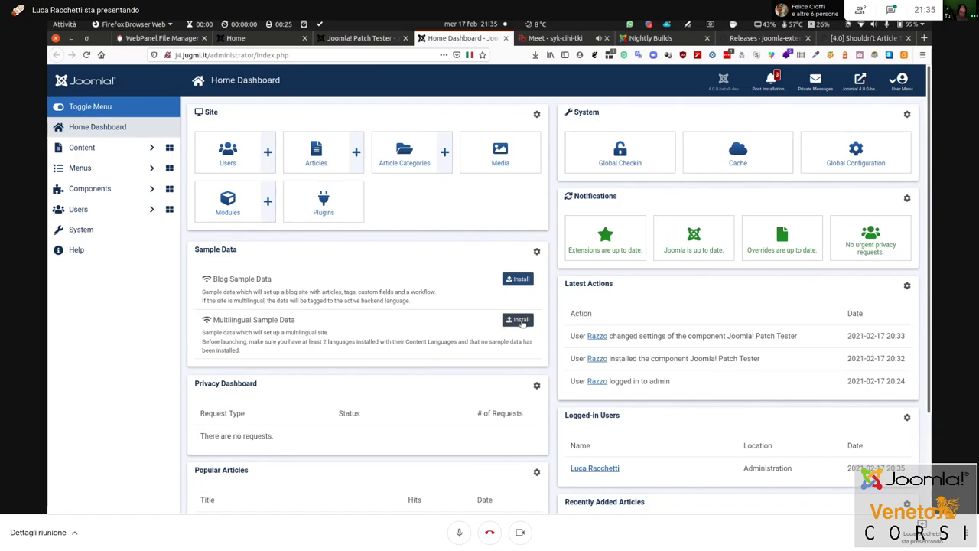
# Install the Multilingual Sample Data from the Home Dashboard and follow its installation steps through to the end
pyautogui.click(521, 321)
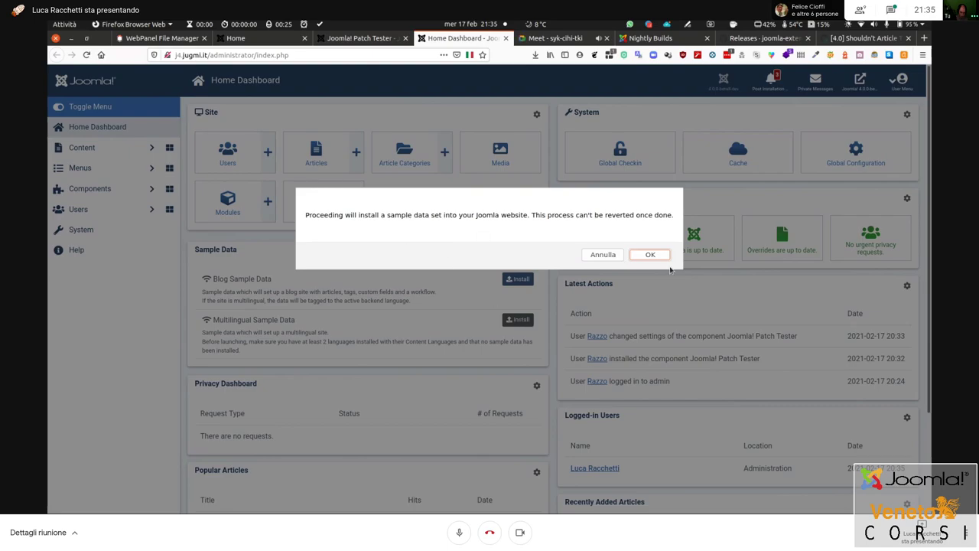
pyautogui.click(650, 255)
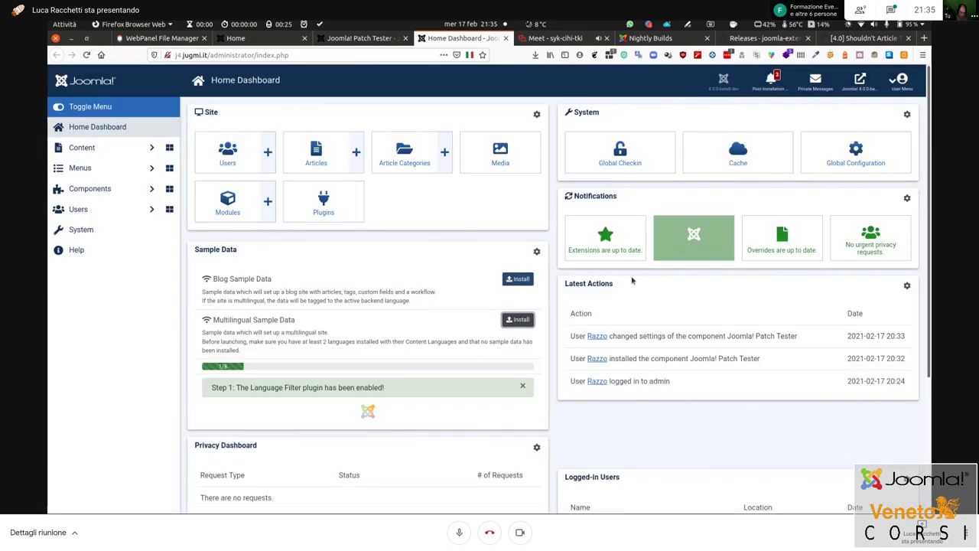
pyautogui.scroll(-1, 430, 370)
pyautogui.scroll(-2, 444, 306)
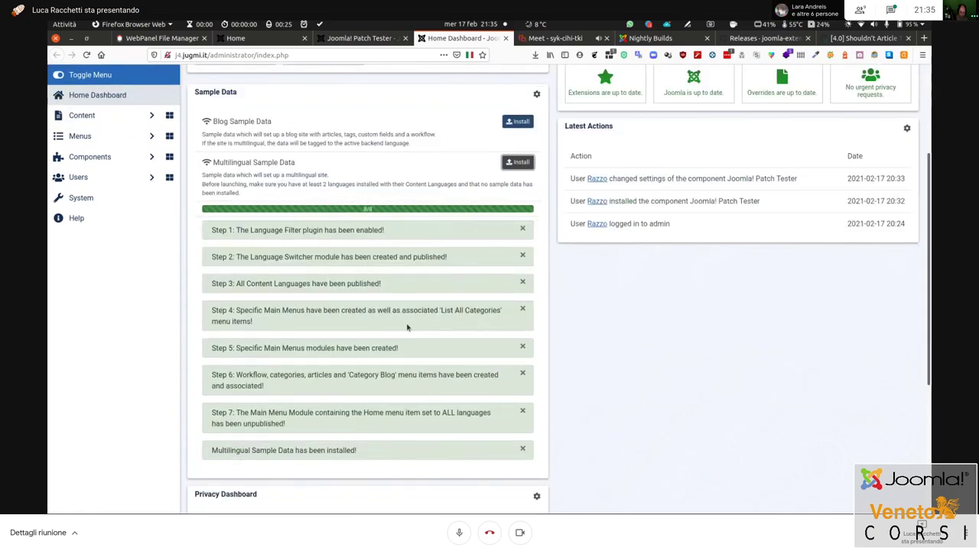
# Reload the site's front-end home page and inspect the Home heading's HTML element in the developer tools
pyautogui.moveTo(237, 39); pyautogui.dragTo(444, 40)
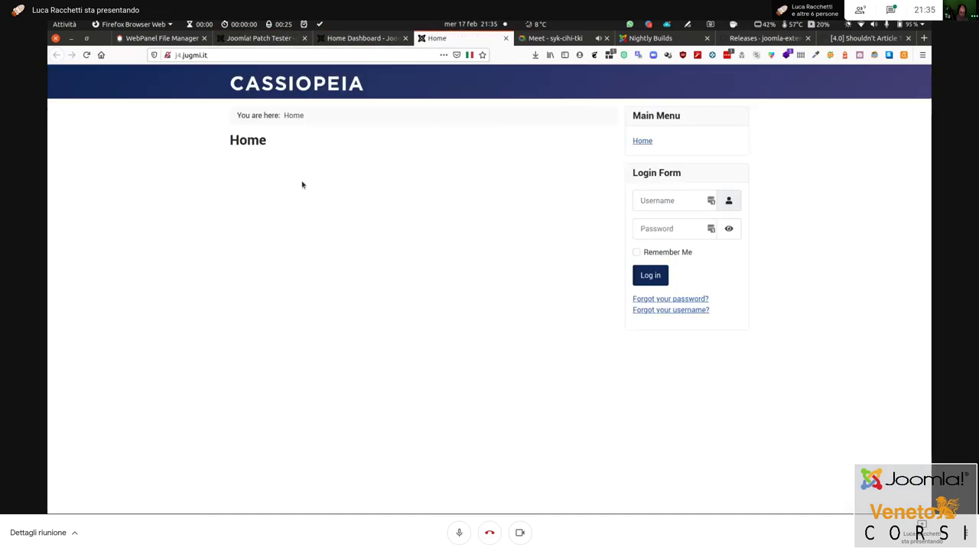
pyautogui.click(87, 55)
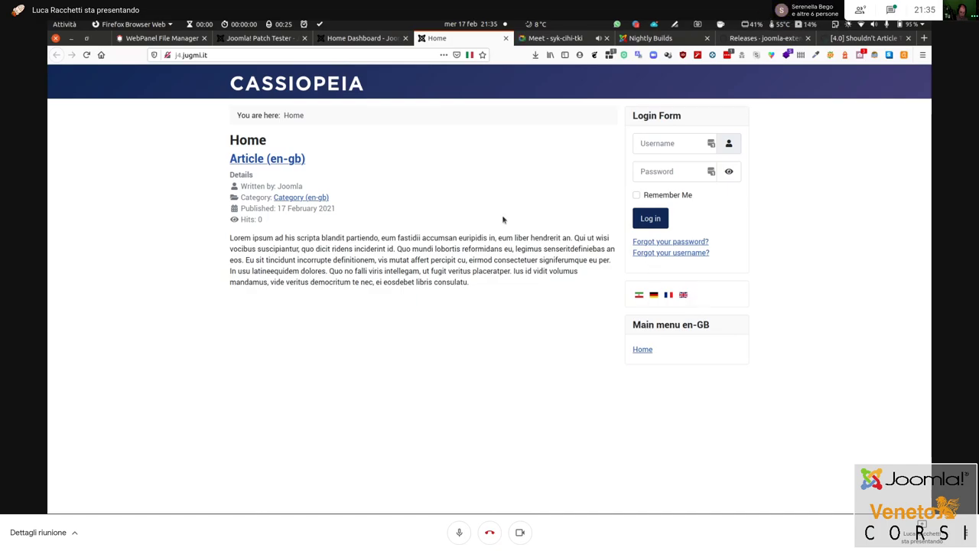
pyautogui.rightClick(250, 139)
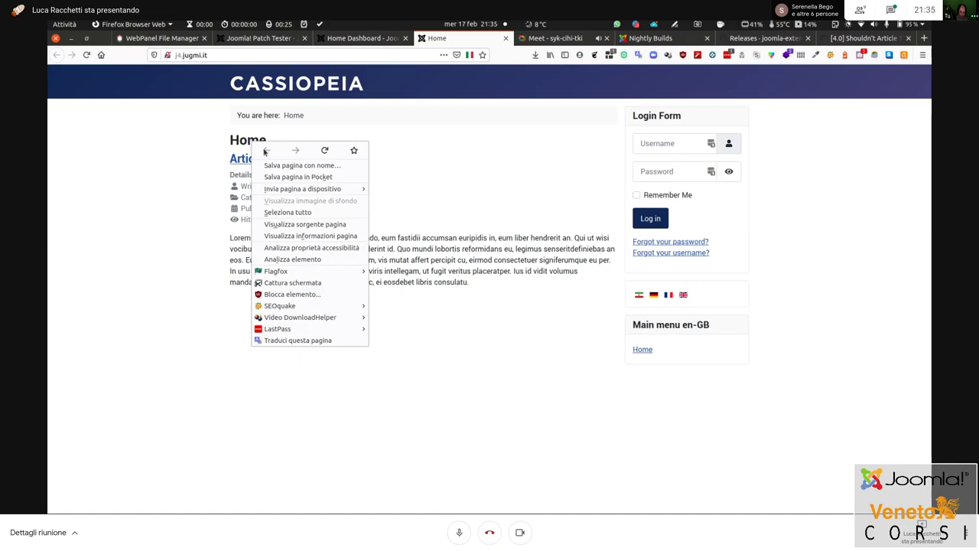
pyautogui.click(292, 260)
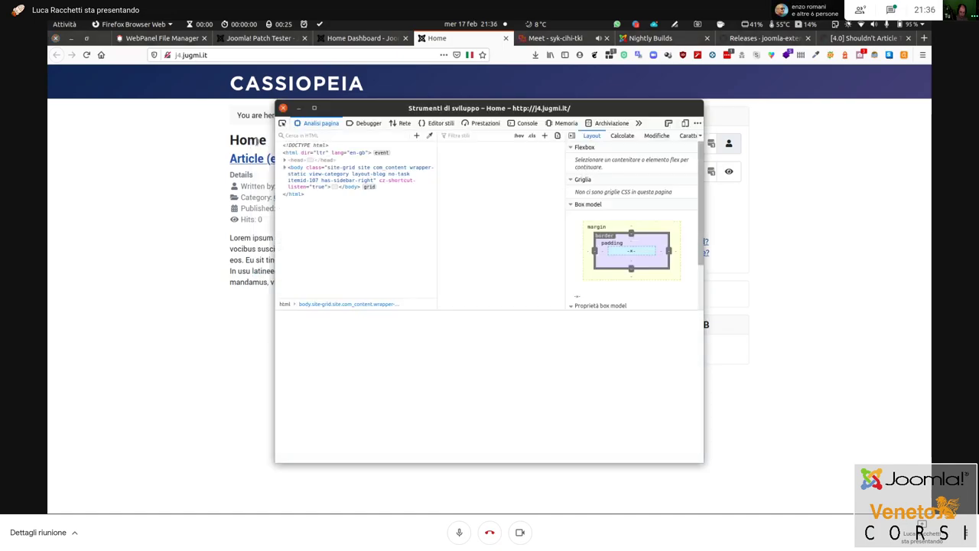
pyautogui.doubleClick(387, 112)
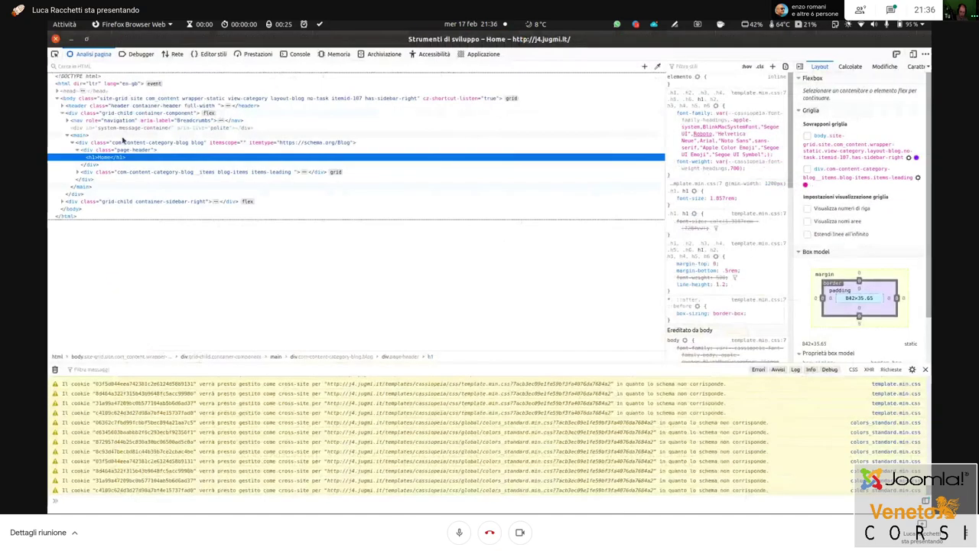
pyautogui.doubleClick(490, 38)
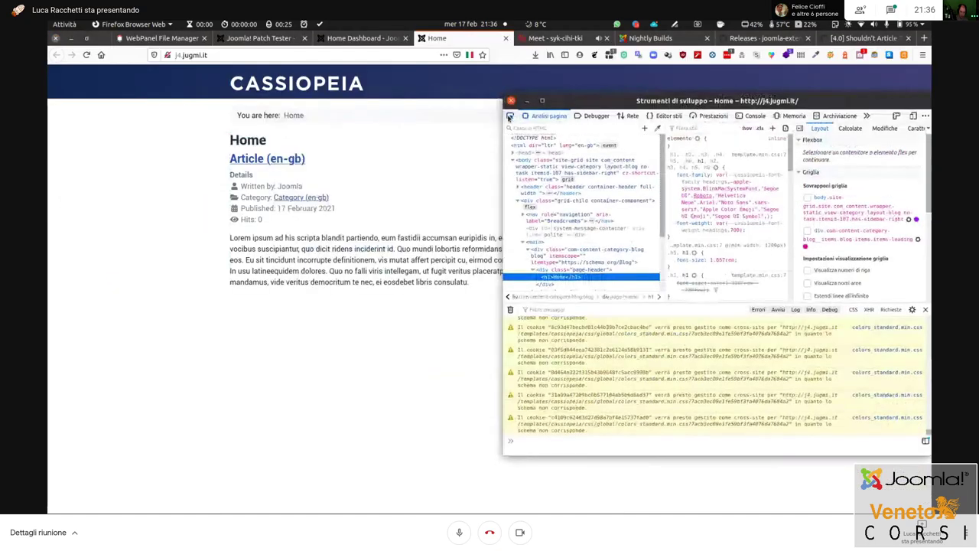
# Inspect the Article (en-gb) title's heading element in the developer tools, then open the Home link of Main menu en-GB
pyautogui.click(510, 116)
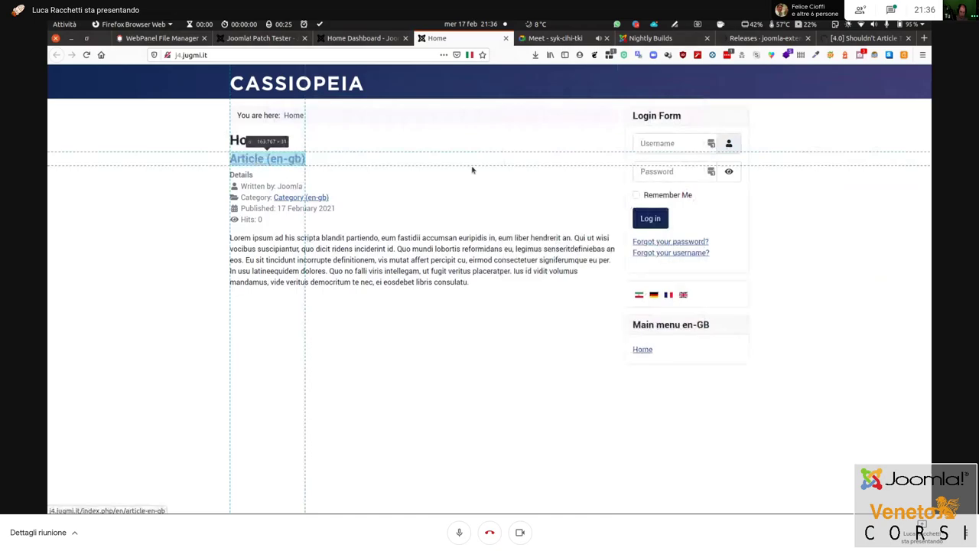
pyautogui.click(472, 169)
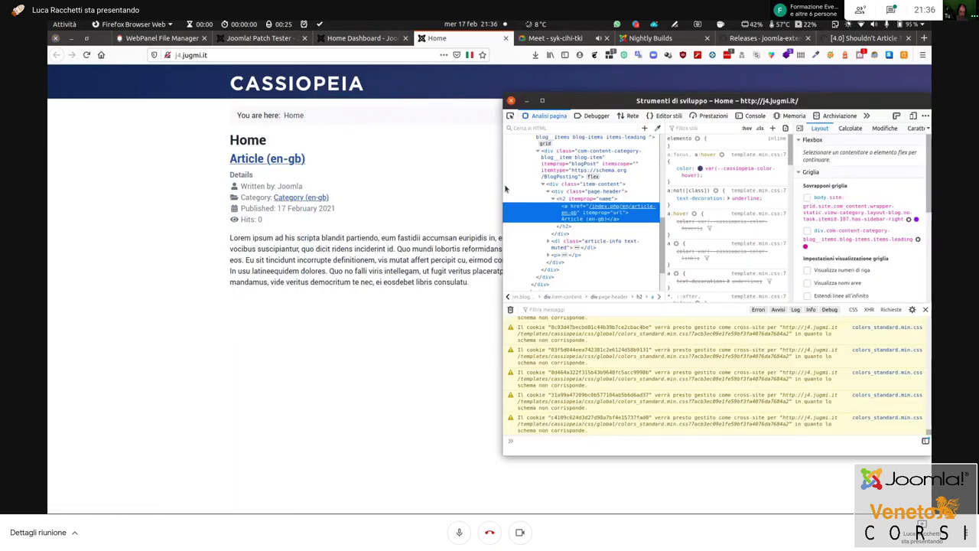
pyautogui.click(564, 199)
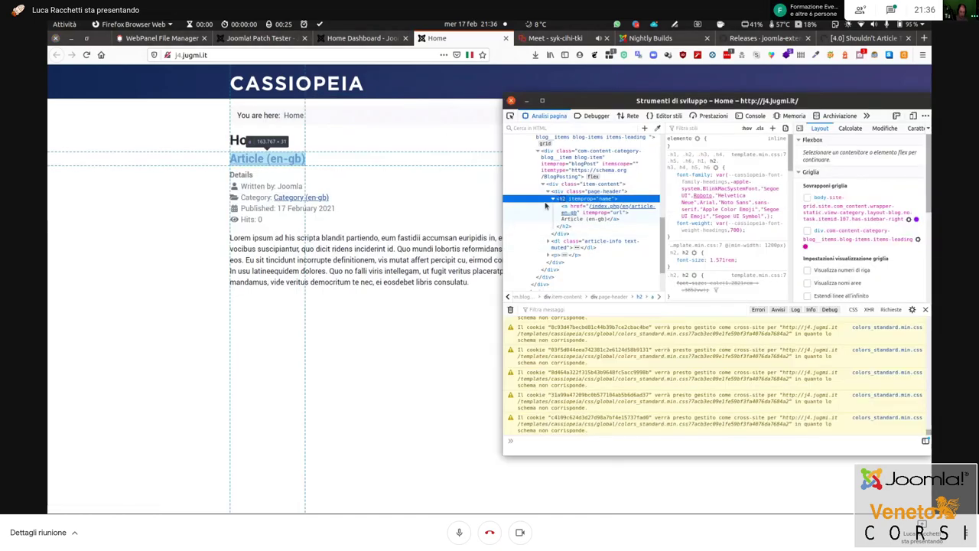
pyautogui.click(553, 199)
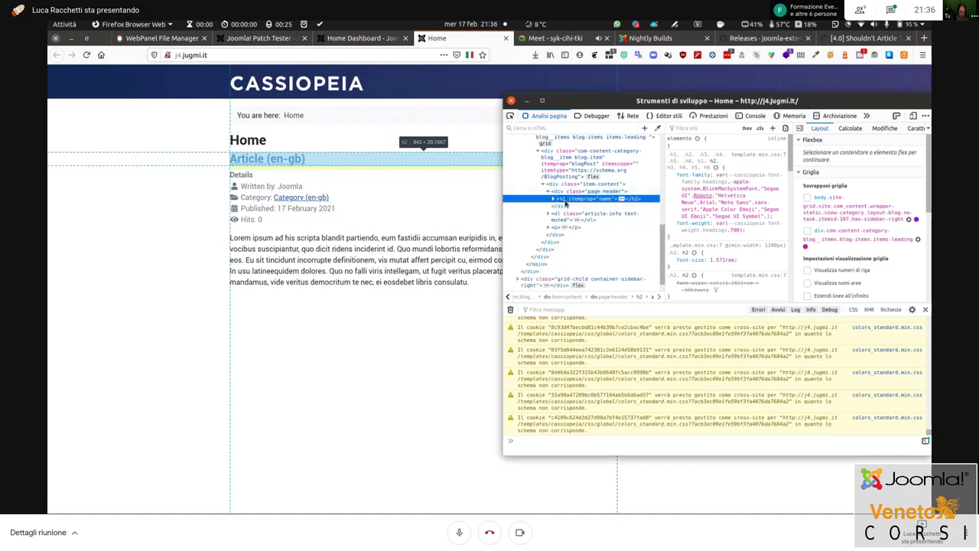
pyautogui.moveTo(579, 102); pyautogui.dragTo(398, 378)
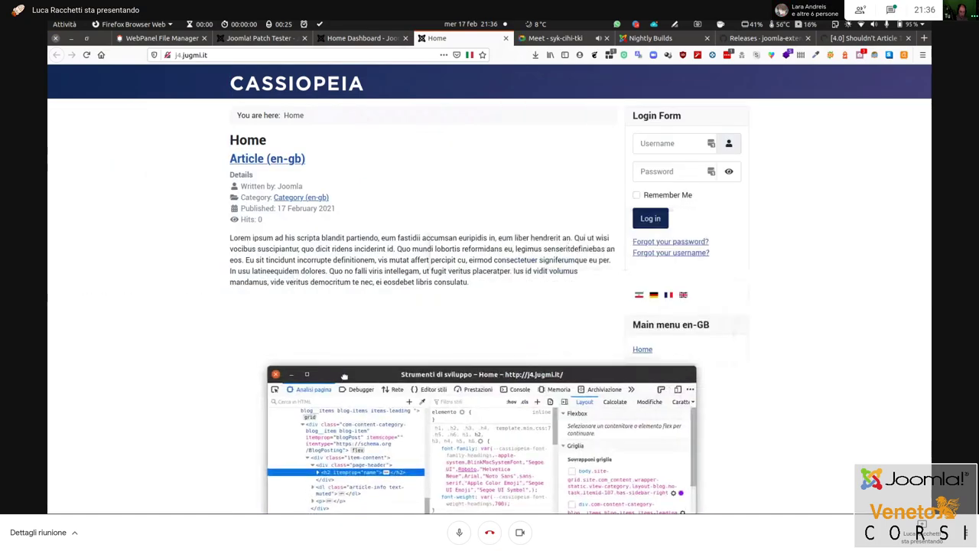
pyautogui.click(643, 350)
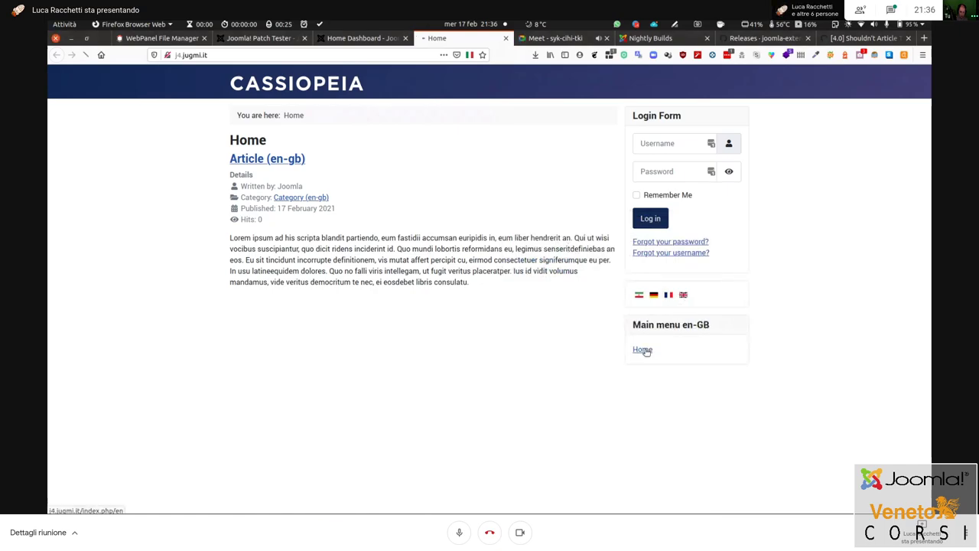
# Start a new item in the administrator's Main Menu with the menu item type Single Article
pyautogui.click(359, 39)
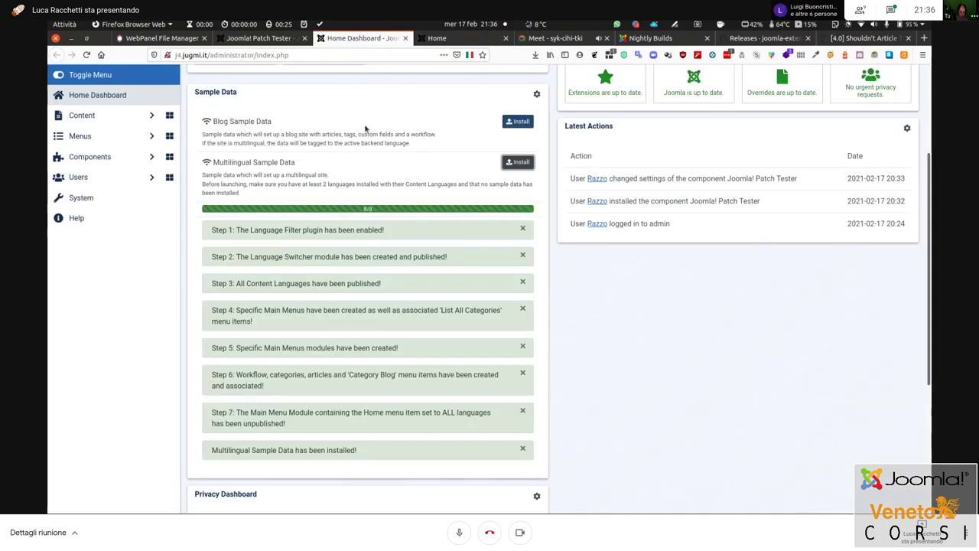
pyautogui.click(94, 138)
pyautogui.click(96, 214)
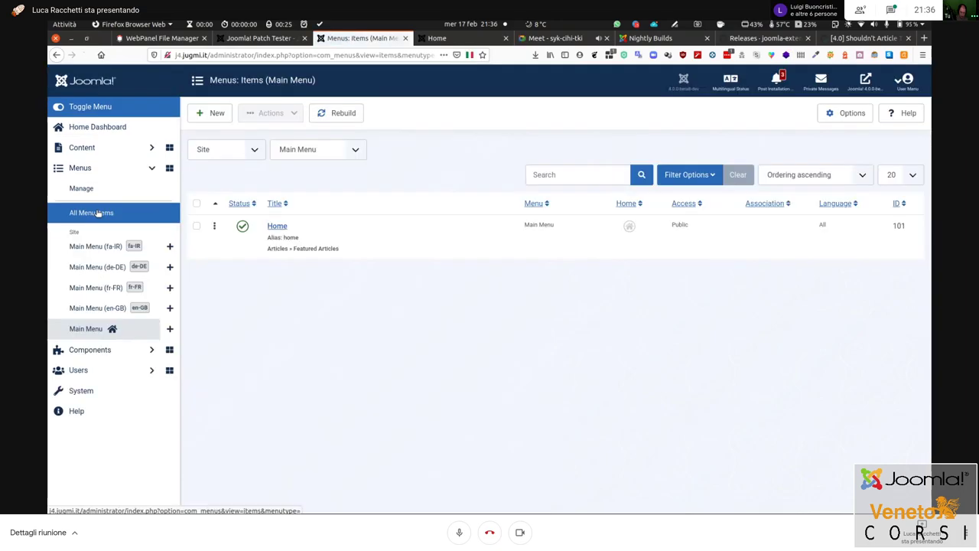
pyautogui.click(217, 115)
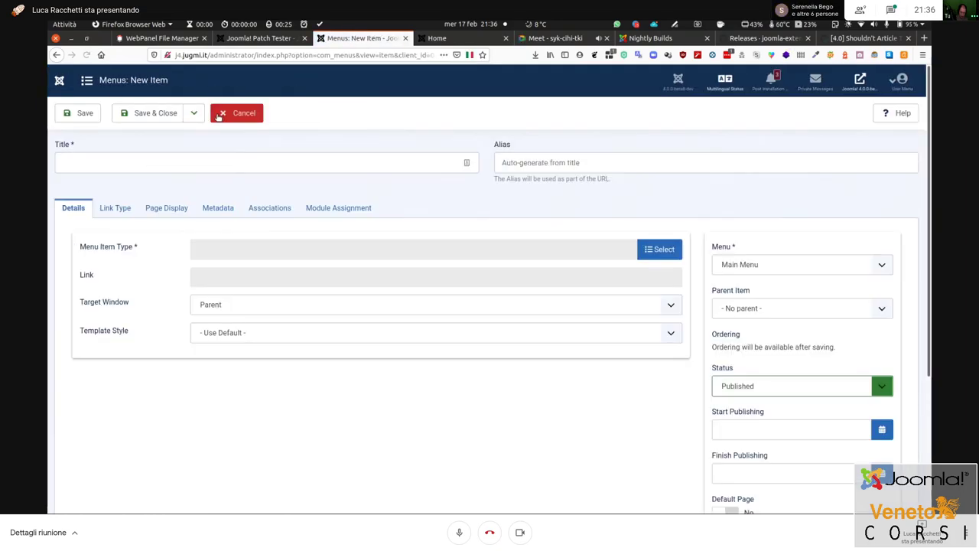
pyautogui.click(658, 251)
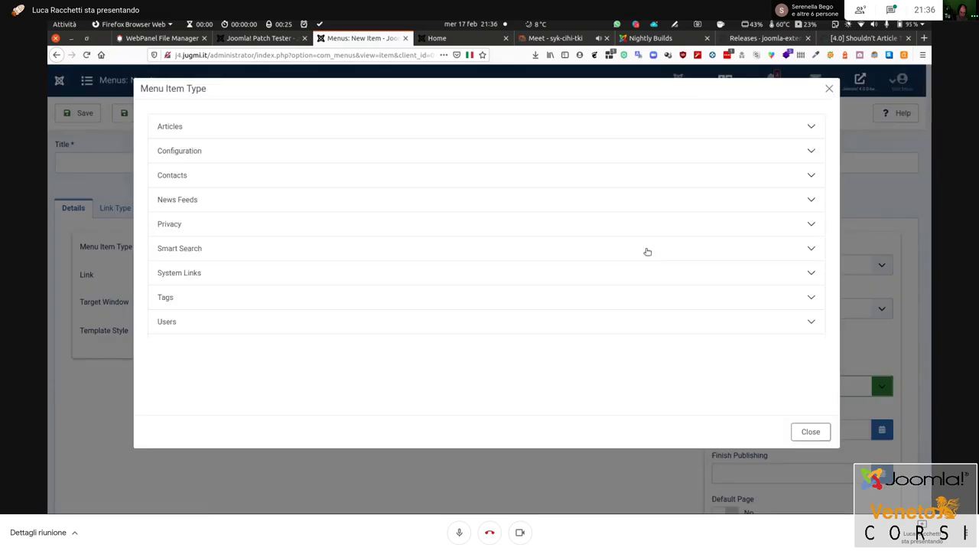
pyautogui.click(336, 132)
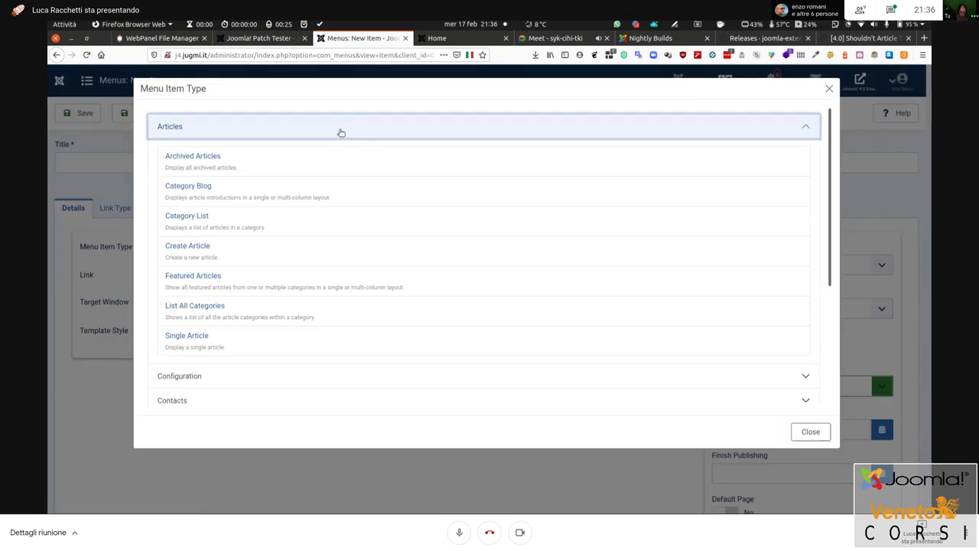
pyautogui.click(203, 338)
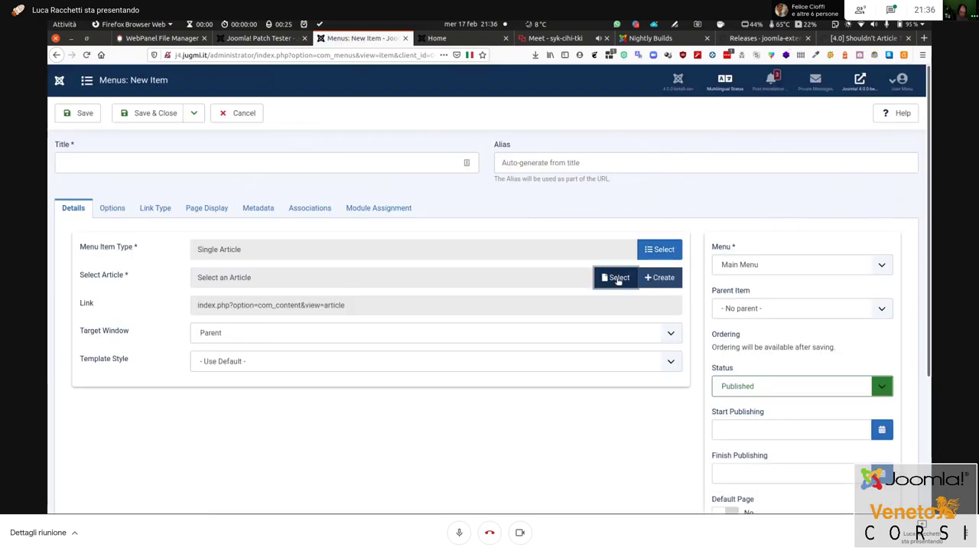
# Assign Article (en-gb) to the new menu item, title it Test, and save and close it
pyautogui.click(617, 278)
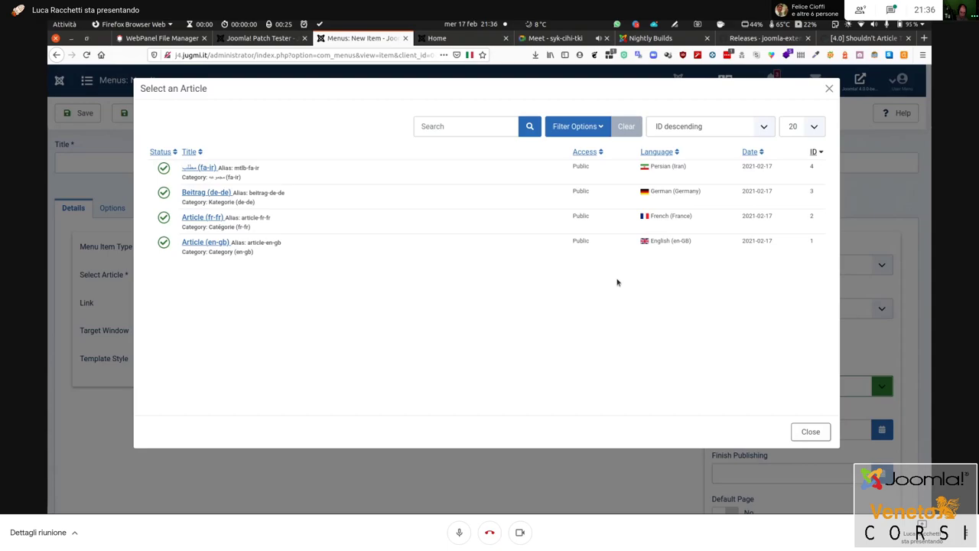
pyautogui.click(193, 242)
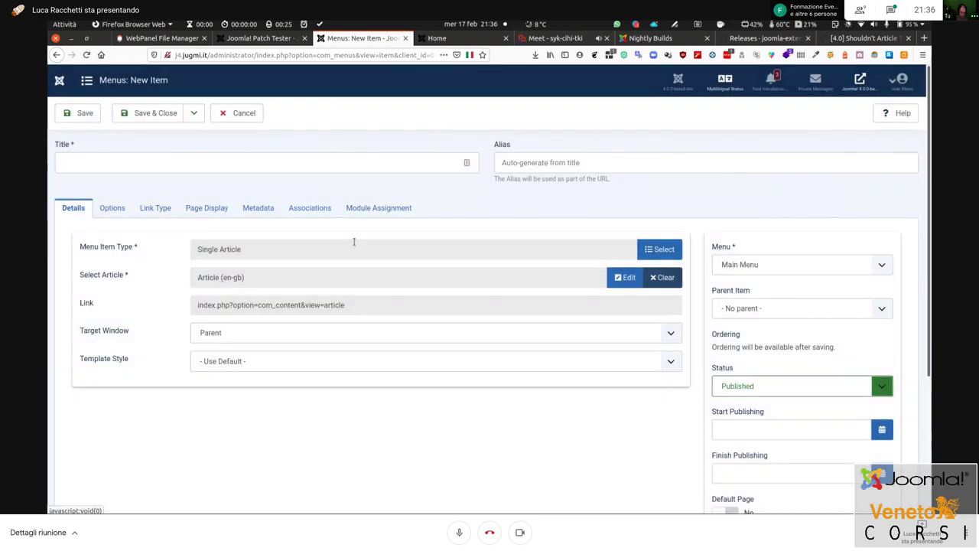
pyautogui.click(137, 161)
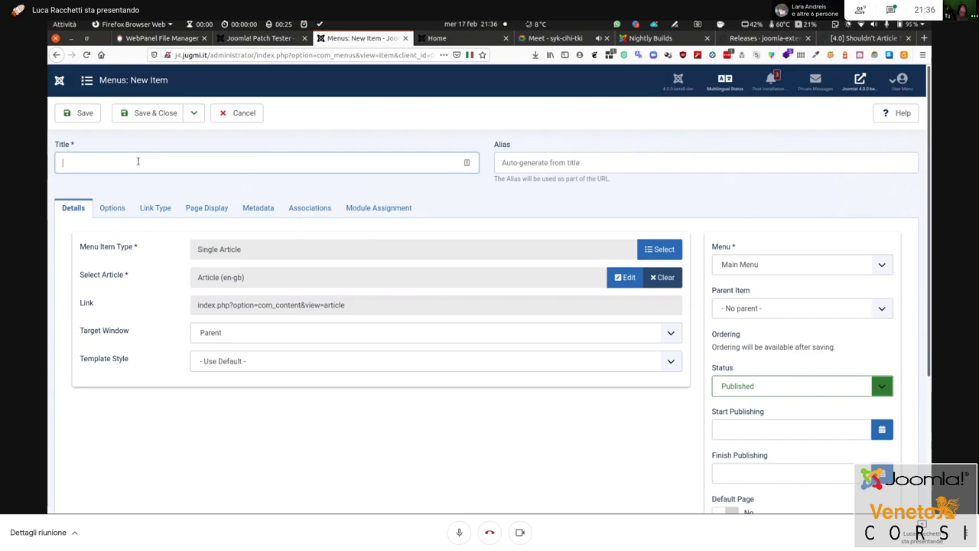
pyautogui.write('Test')
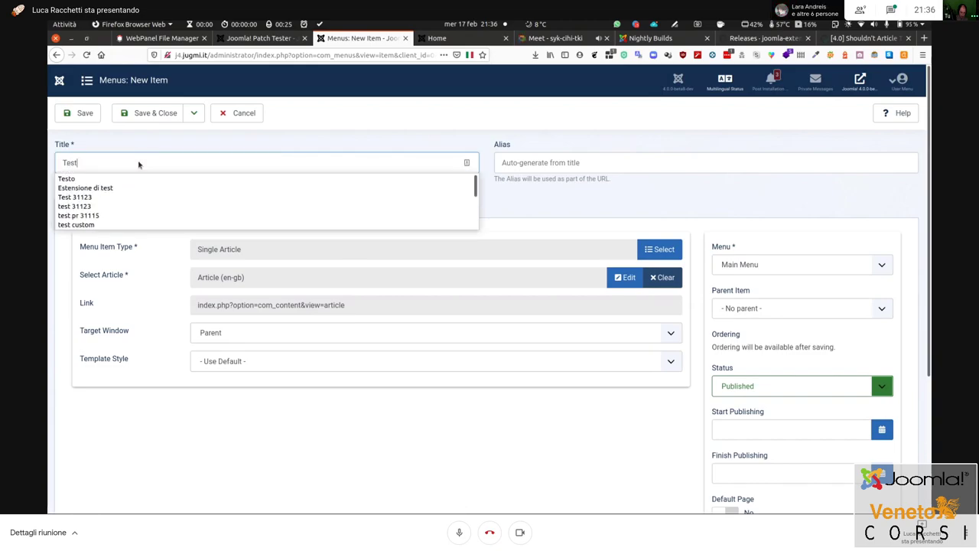
pyautogui.click(144, 141)
pyautogui.click(147, 116)
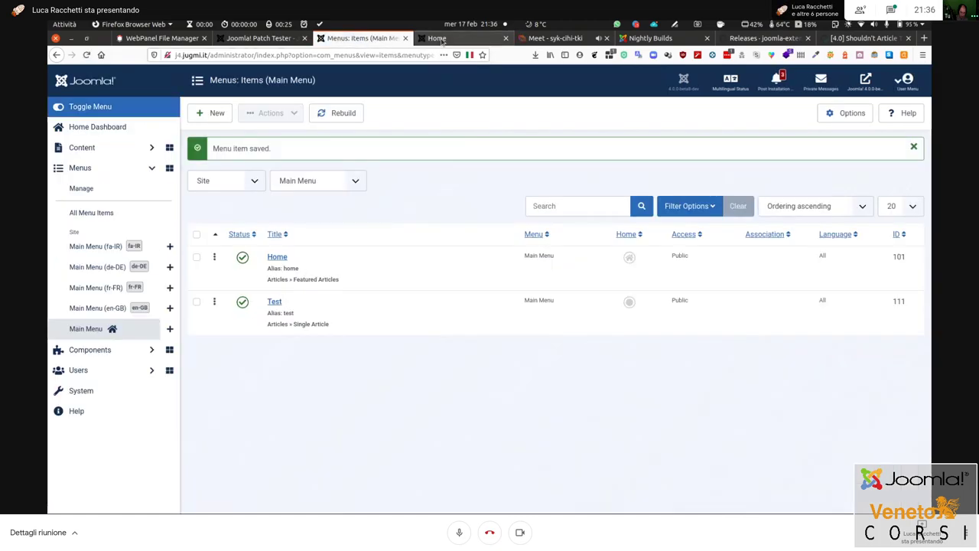
# Reload the site's front-end home page and check its menu for the Test item
pyautogui.click(442, 40)
pyautogui.click(86, 55)
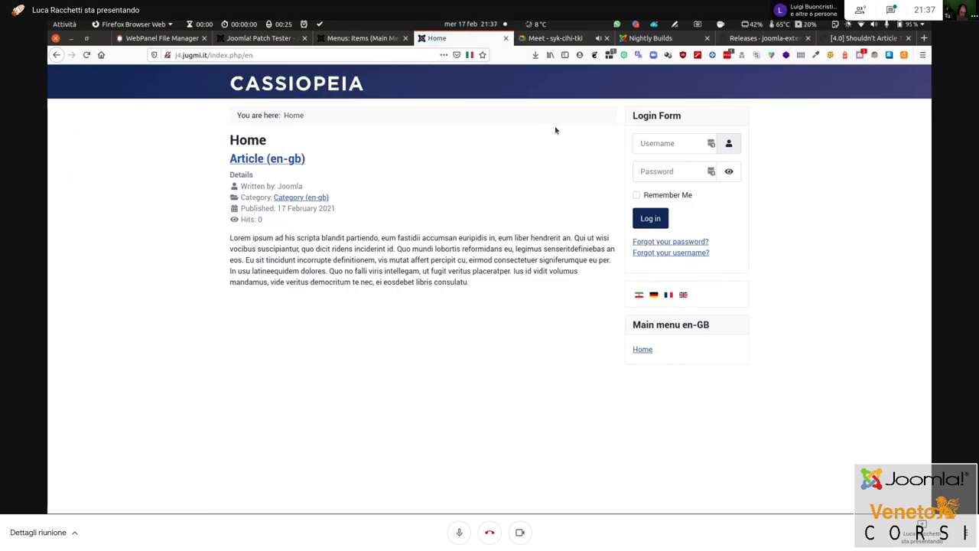
# Select the Test item in the administrator's Main Menu item list and open the actions available for it
pyautogui.click(368, 39)
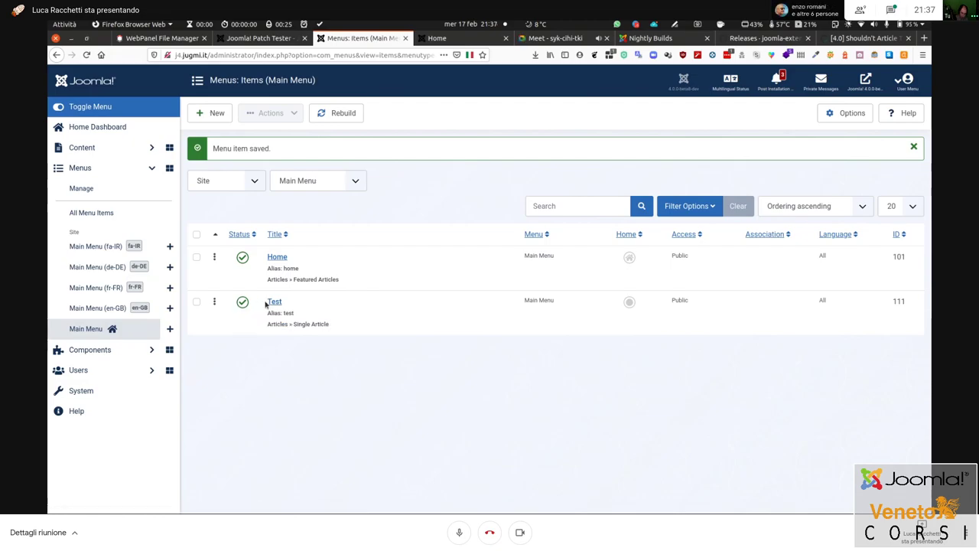
pyautogui.click(197, 302)
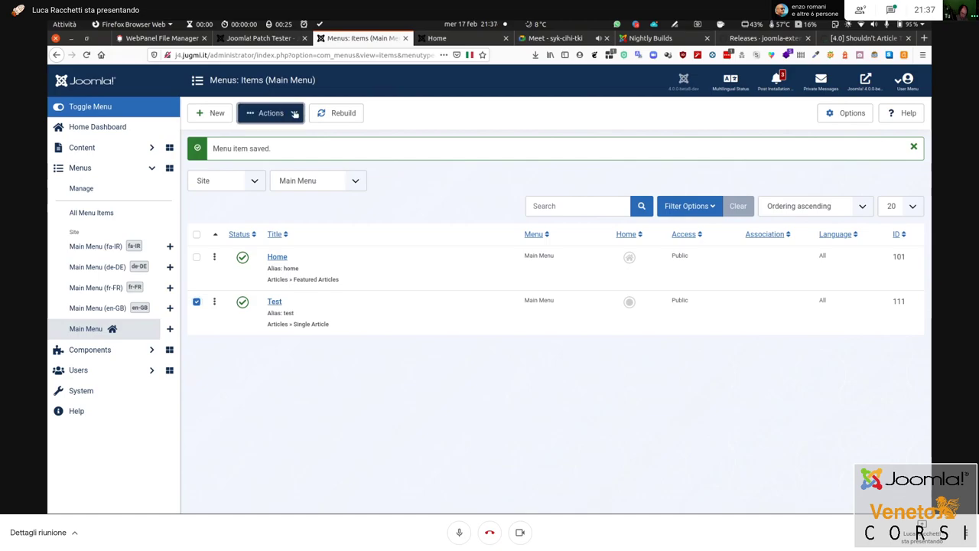
pyautogui.click(270, 112)
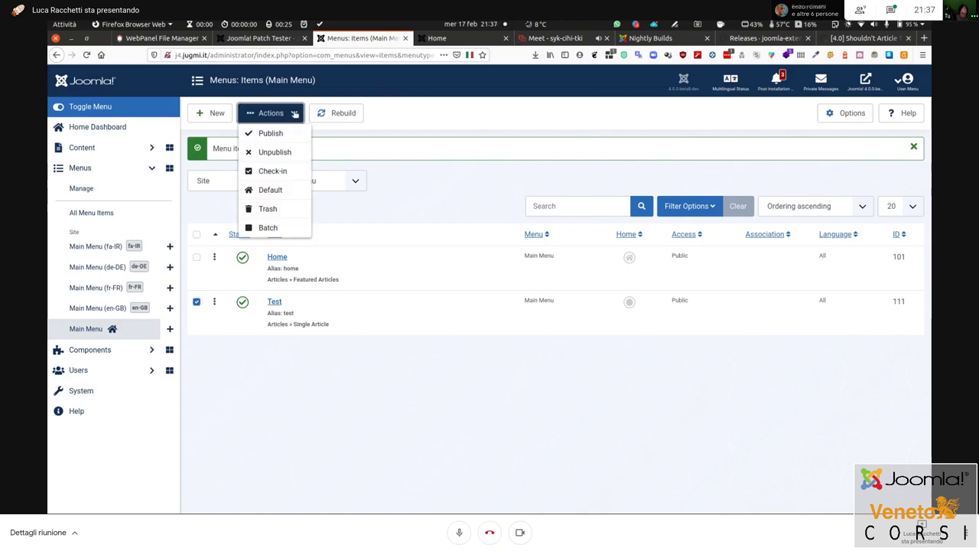
# Batch-move the selected Test menu item to Main Menu (en-GB) and open that menu's item list
pyautogui.click(268, 228)
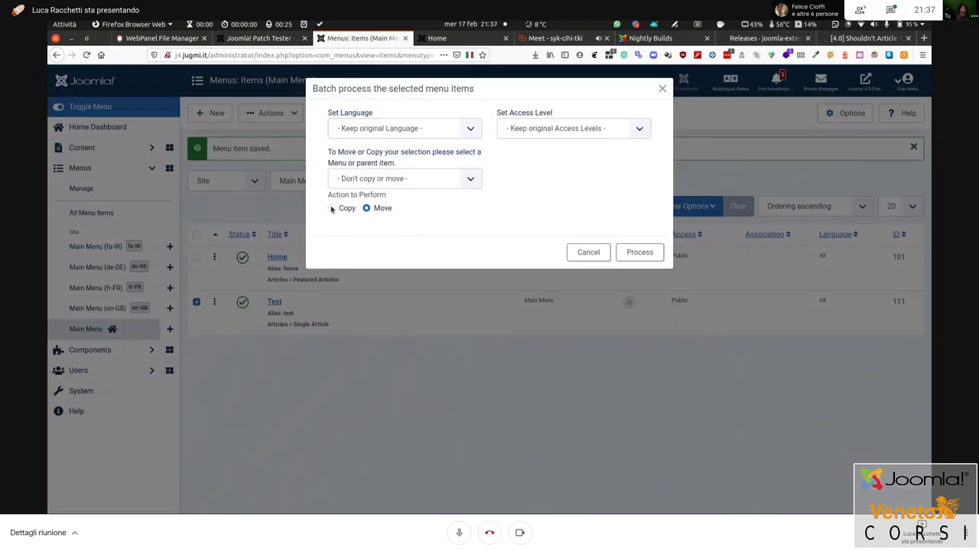
pyautogui.click(458, 179)
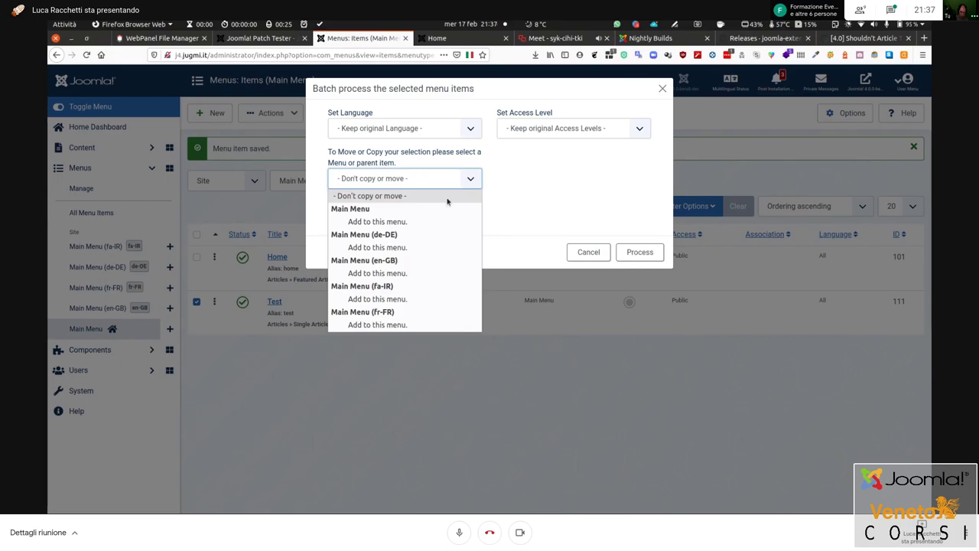
pyautogui.click(393, 274)
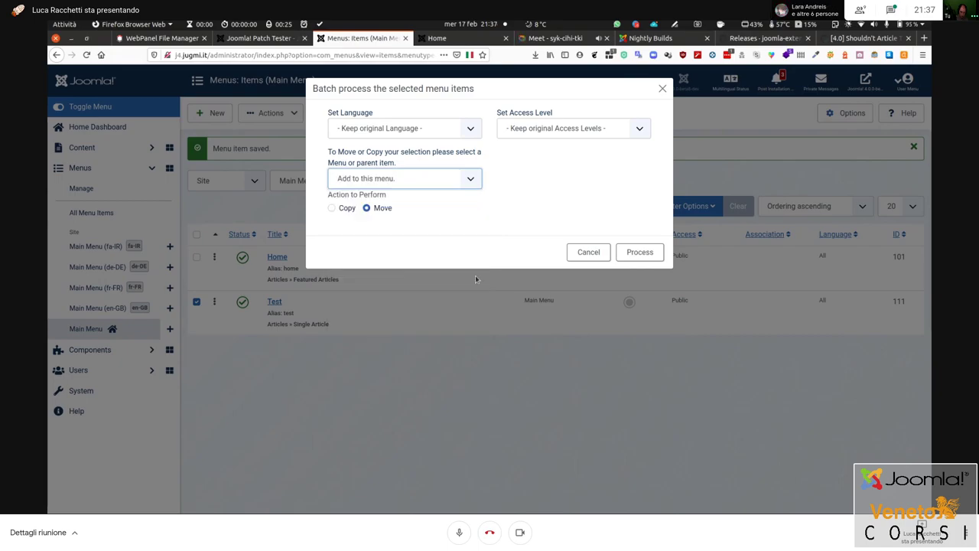
pyautogui.click(640, 252)
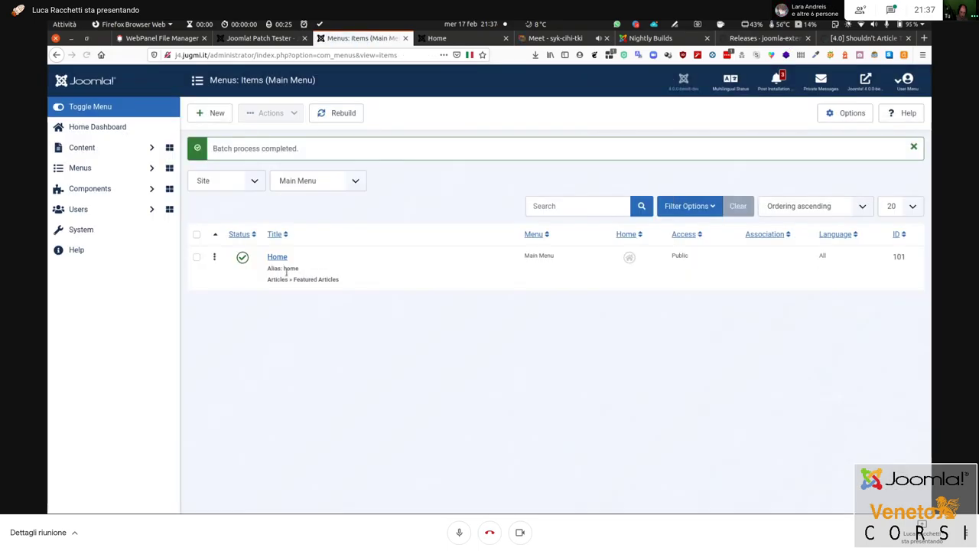
pyautogui.click(115, 167)
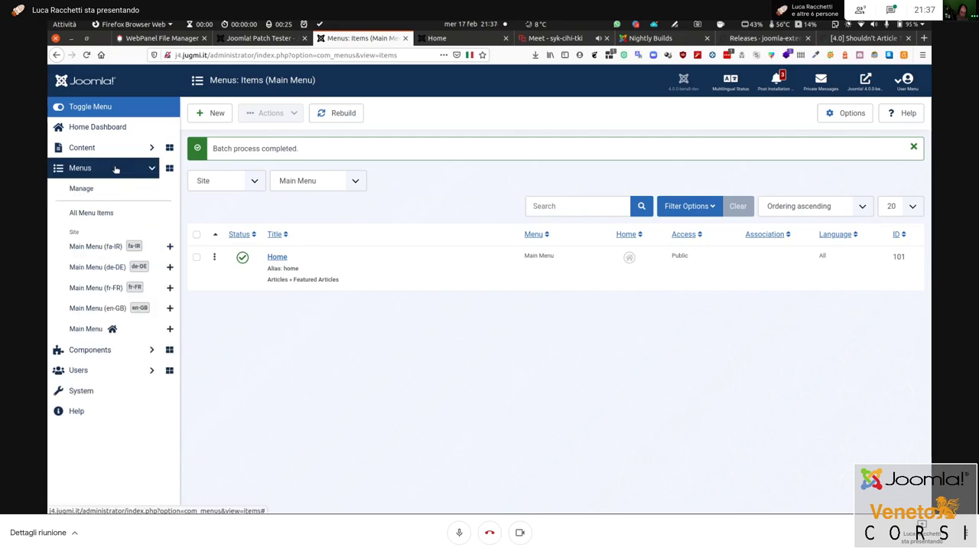
pyautogui.click(102, 309)
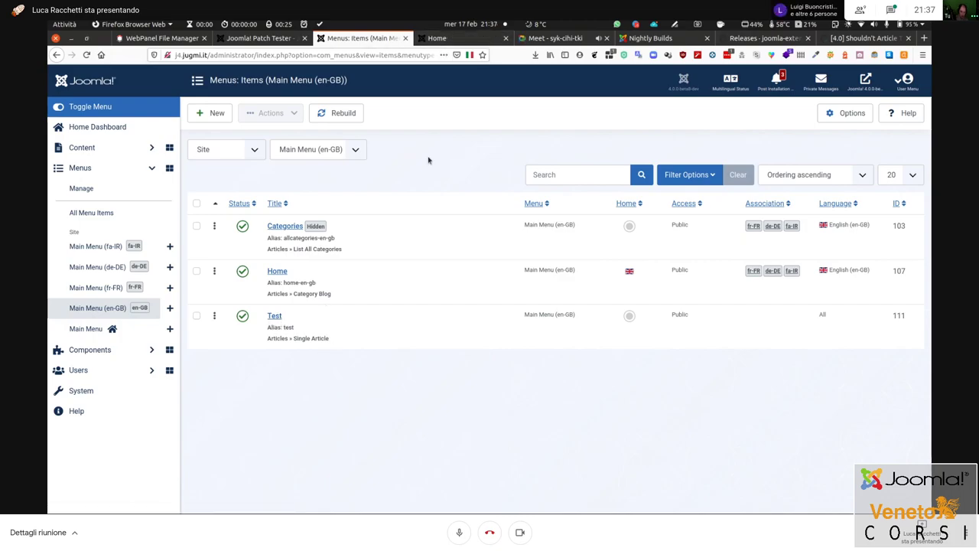
# Reload the Cassiopeia front-end home page and open the Test item in the Main menu en-GB module
pyautogui.click(437, 37)
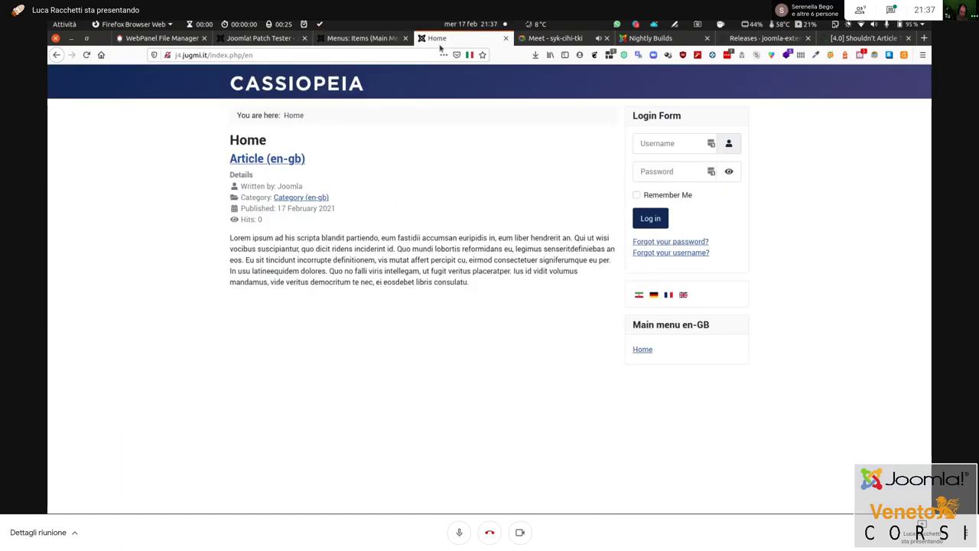
pyautogui.click(86, 55)
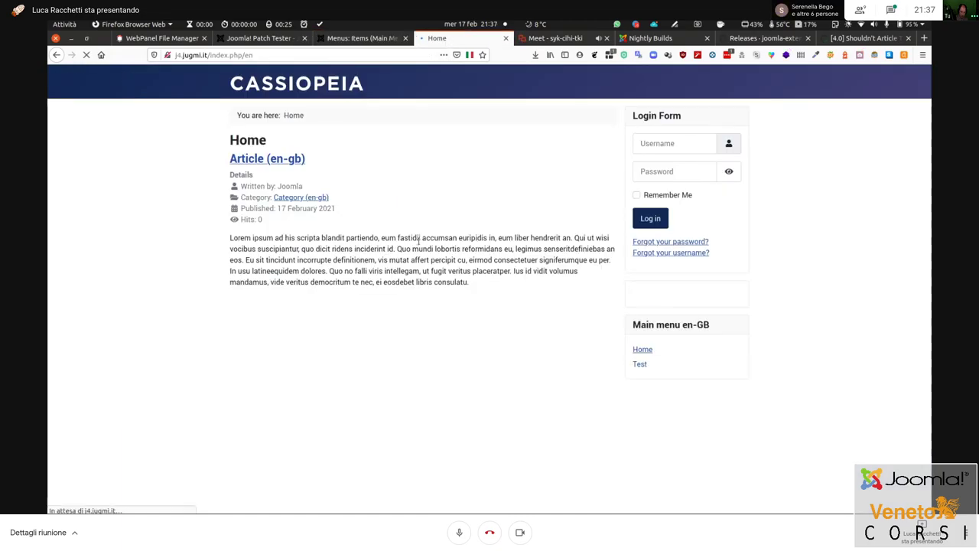
pyautogui.click(640, 365)
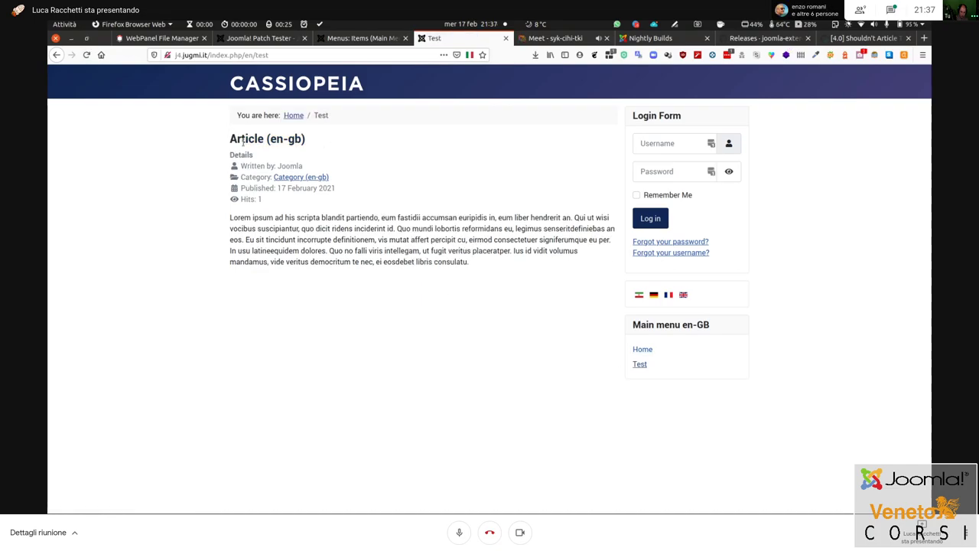
# Inspect the HTML heading tag of the article title on the Test page, and return to the Home page
pyautogui.rightClick(246, 140)
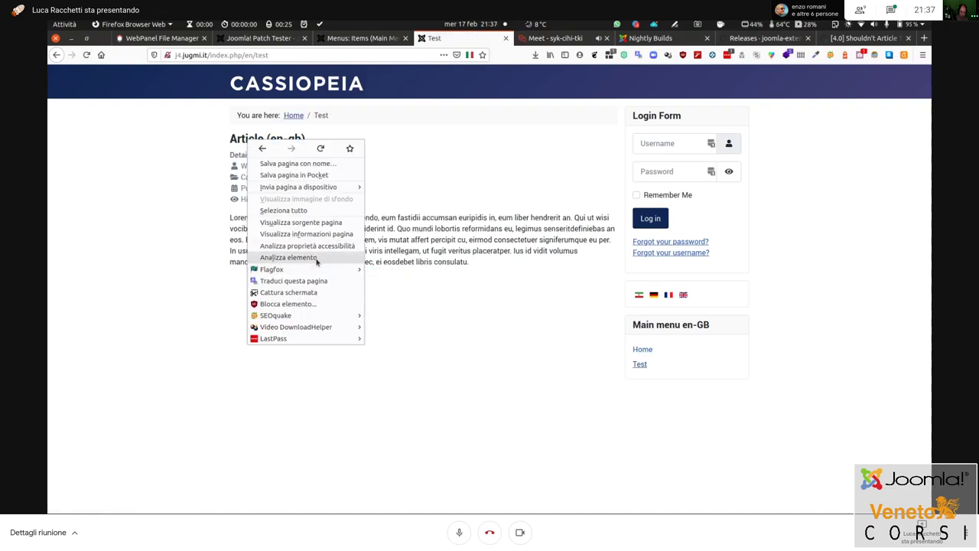
pyautogui.click(288, 257)
pyautogui.moveTo(365, 373); pyautogui.dragTo(529, 91)
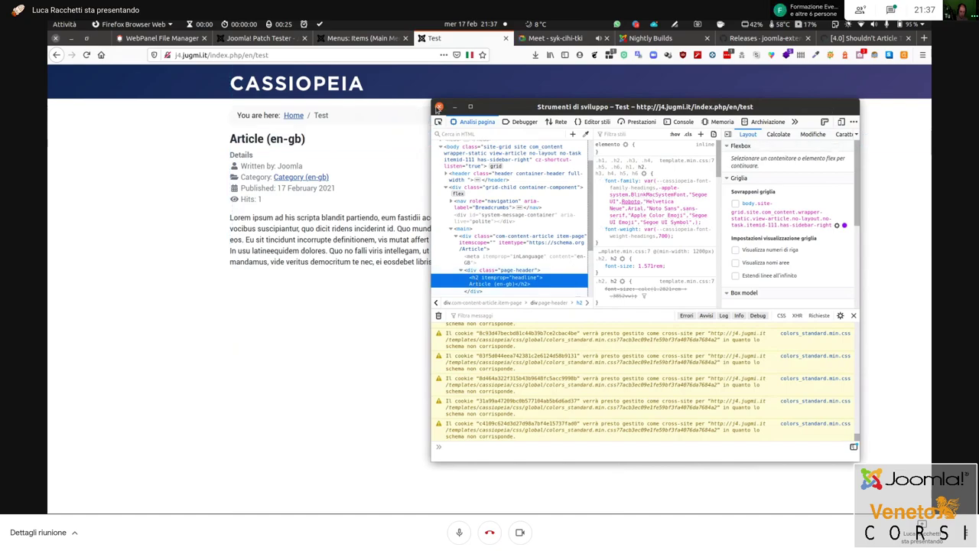
pyautogui.click(438, 107)
pyautogui.click(642, 349)
pyautogui.moveTo(240, 140); pyautogui.dragTo(258, 150)
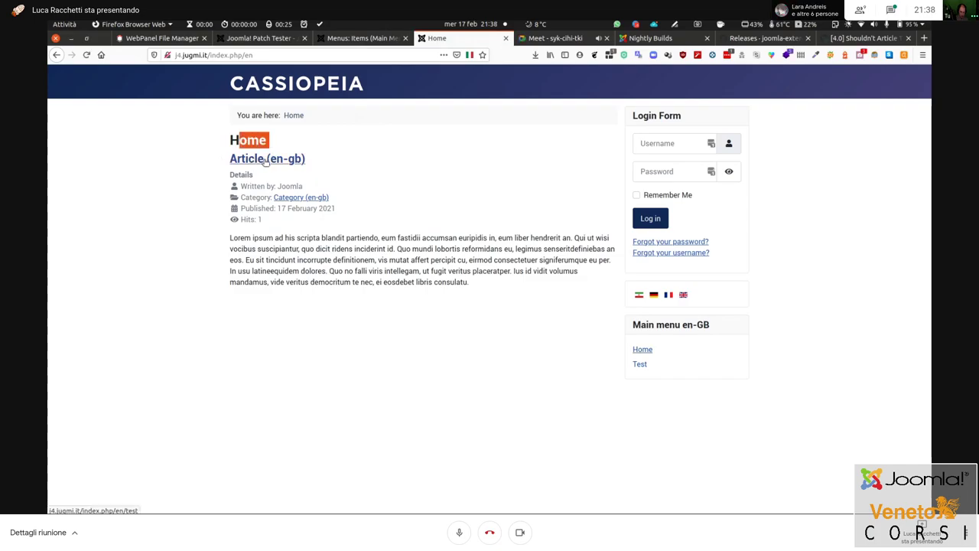
# Apply patch 32448, "[4.0] Shouldn't Article Title be H1?", in the Joomla! Patch Tester
pyautogui.click(256, 38)
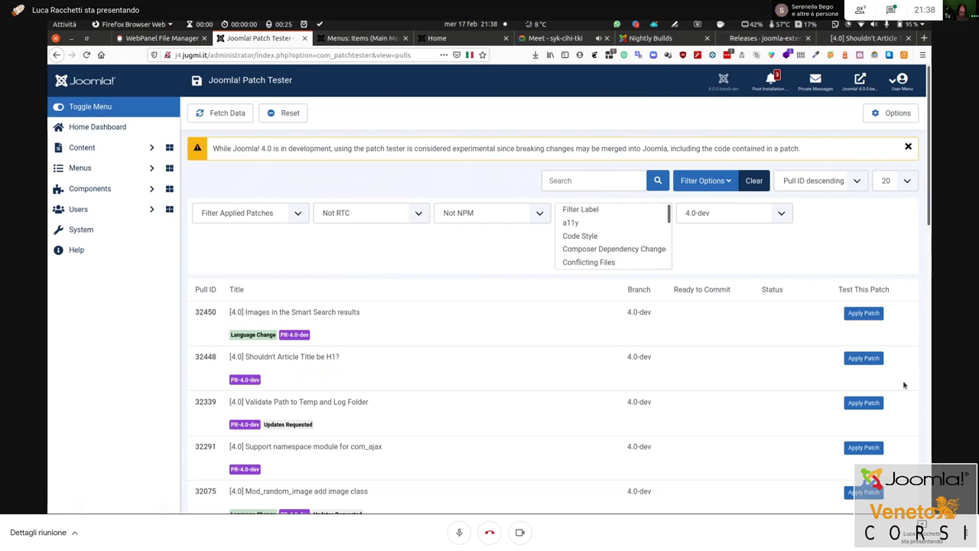
pyautogui.click(864, 359)
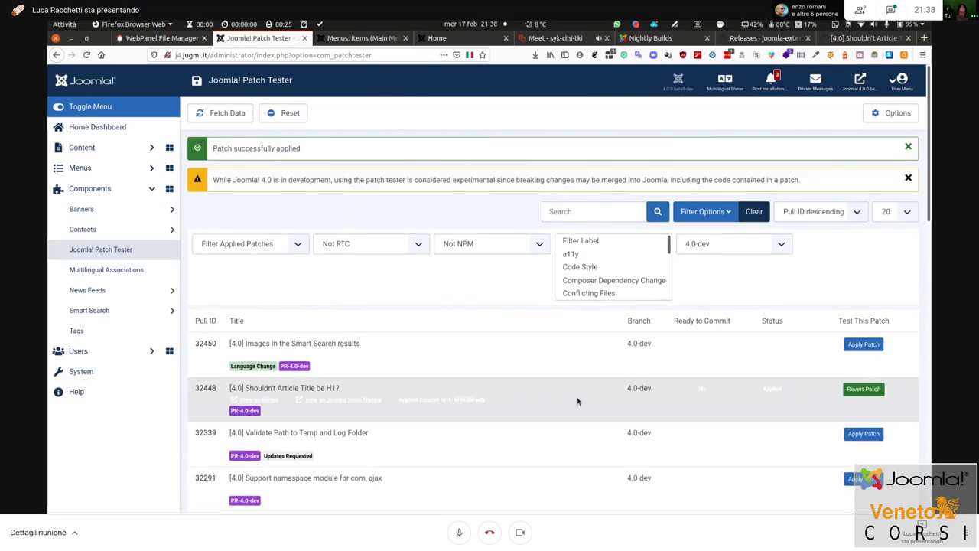
# Inspect the heading tags of the Home page heading and of the Article (en-gb) title on the front-end home page
pyautogui.click(361, 38)
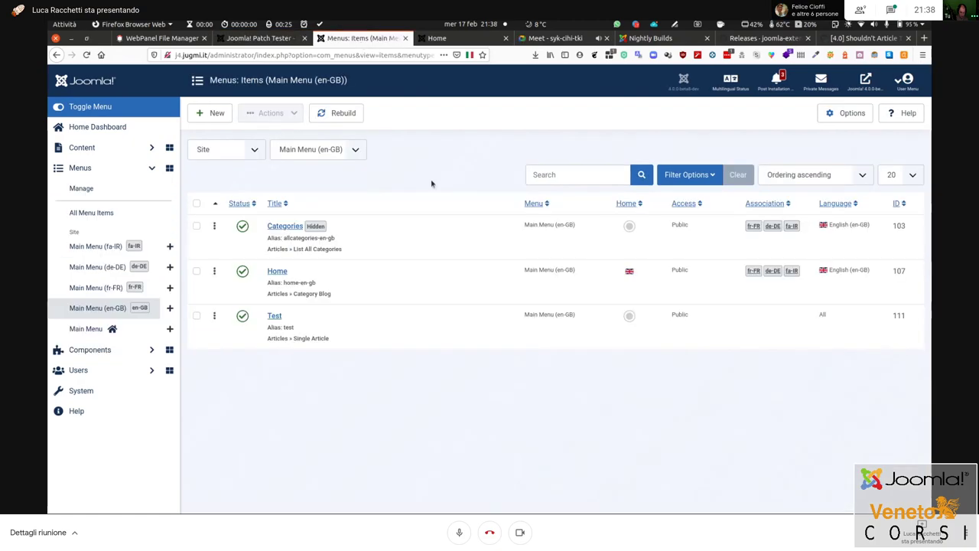
pyautogui.click(437, 38)
pyautogui.click(440, 186)
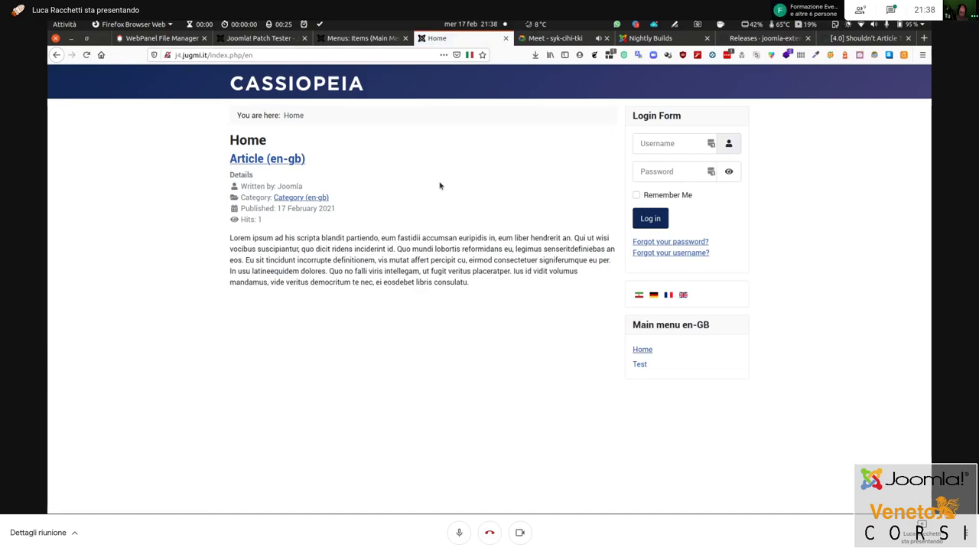
pyautogui.rightClick(249, 140)
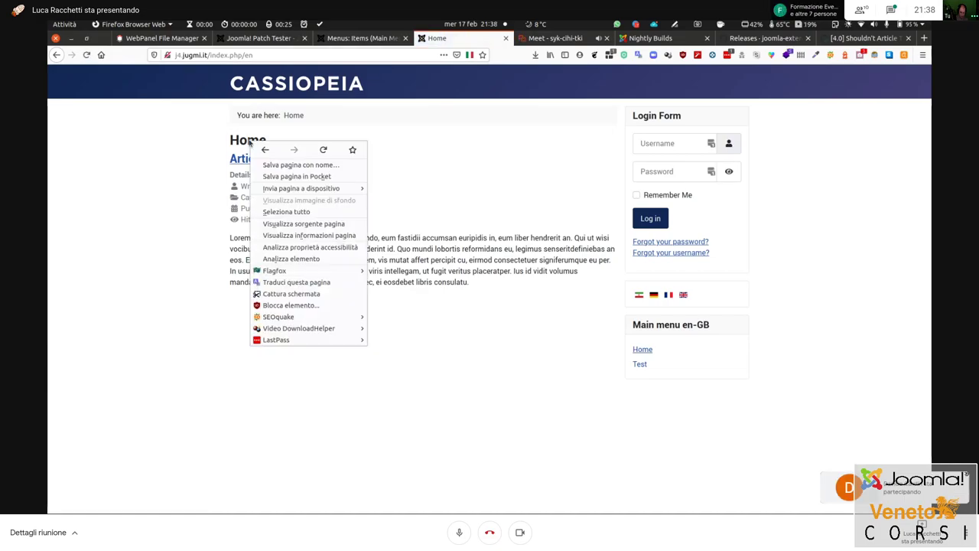
pyautogui.click(312, 262)
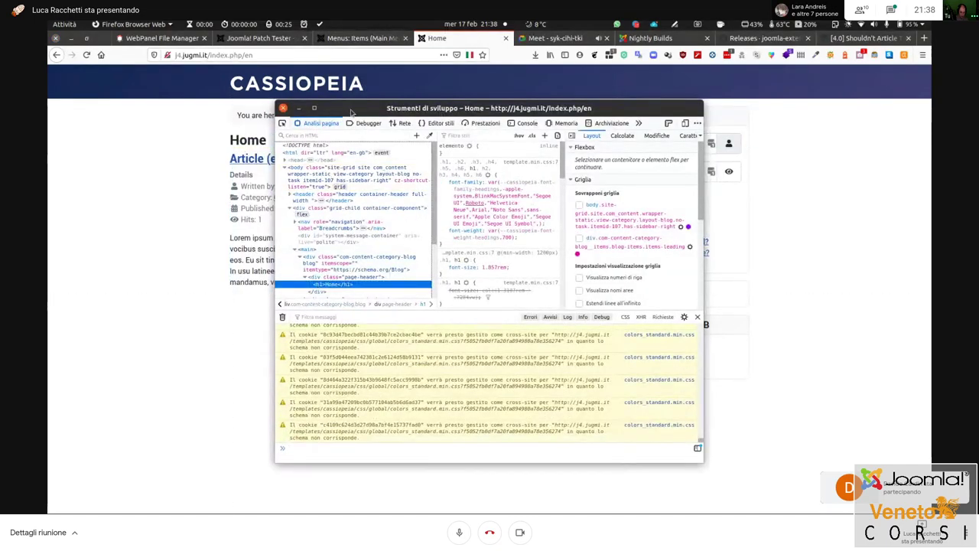
pyautogui.moveTo(352, 112); pyautogui.dragTo(541, 106)
pyautogui.click(472, 119)
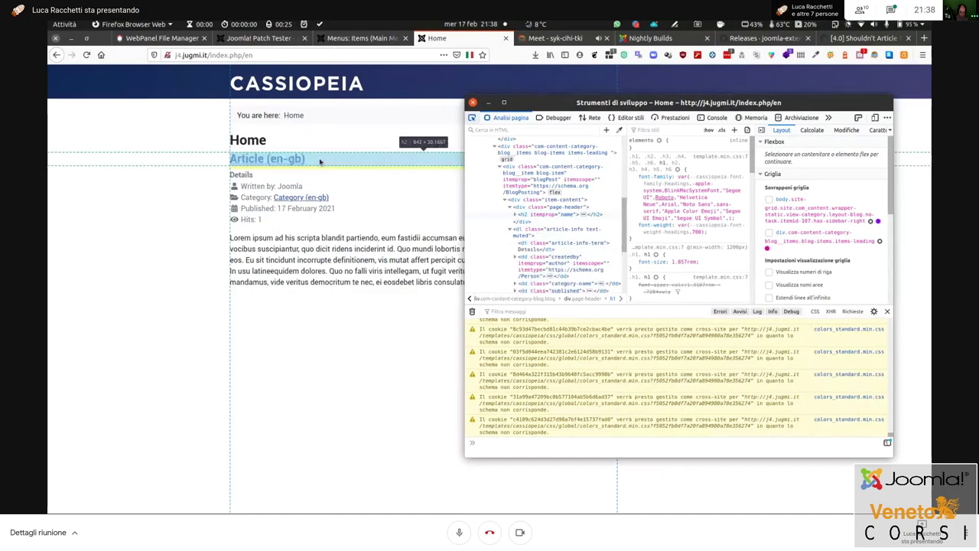
pyautogui.click(319, 158)
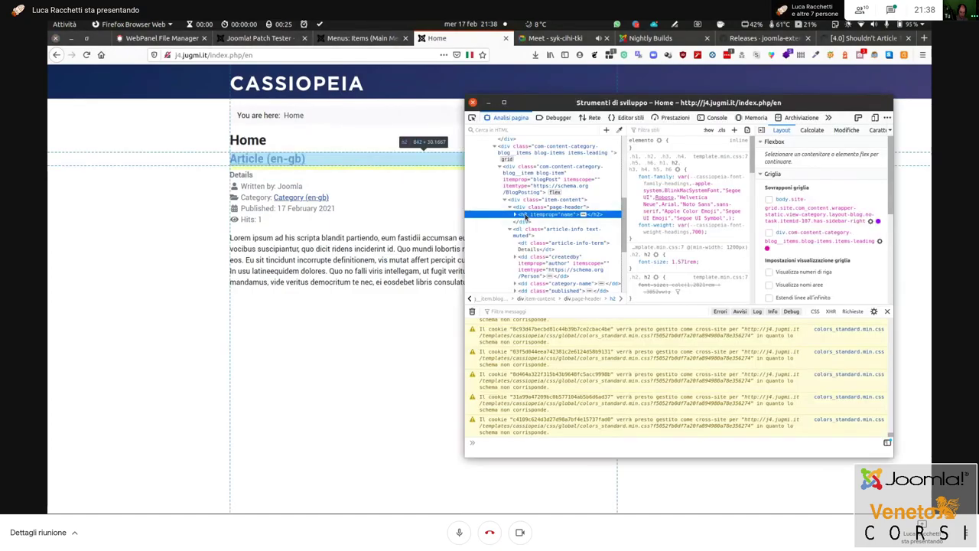
# Open the Test page and inspect its article title's heading tag with the developer tools, closing them when finished
pyautogui.moveTo(759, 101); pyautogui.dragTo(733, 357)
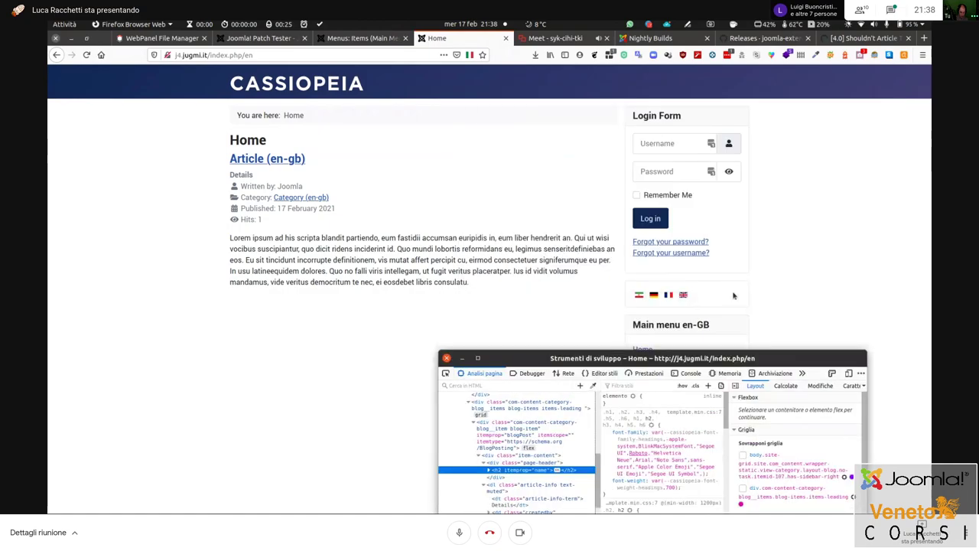
pyautogui.moveTo(568, 365); pyautogui.dragTo(316, 245)
pyautogui.click(640, 365)
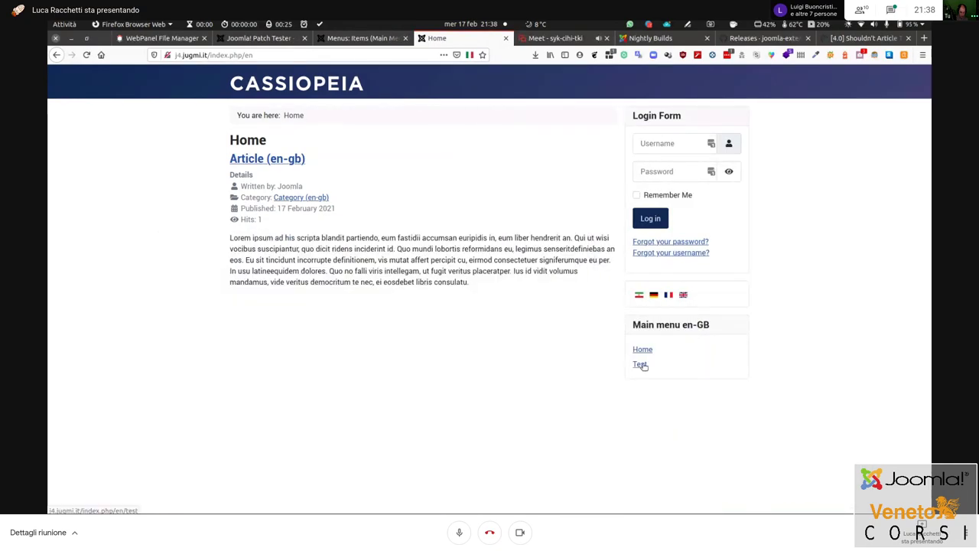
pyautogui.hotkey('alt', 'Tab')
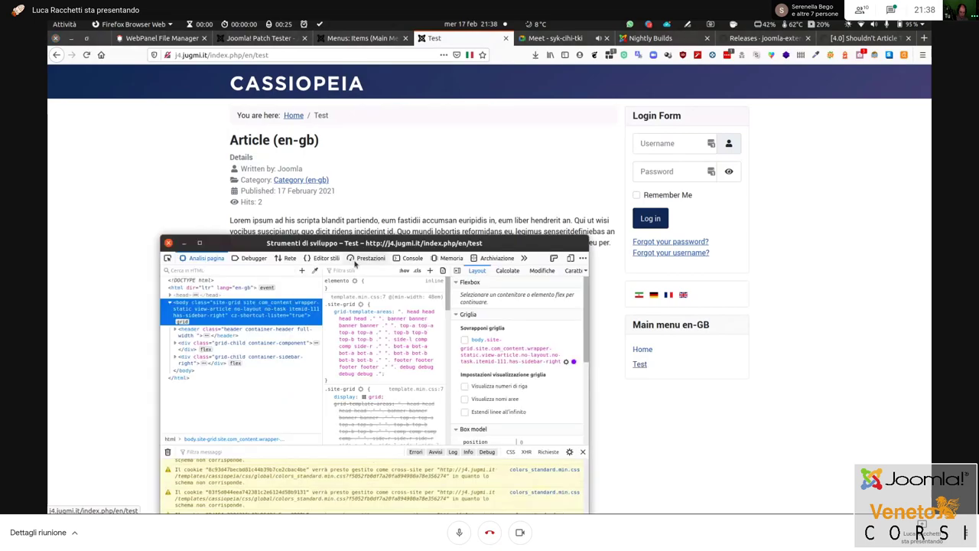
pyautogui.moveTo(229, 246); pyautogui.dragTo(624, 84)
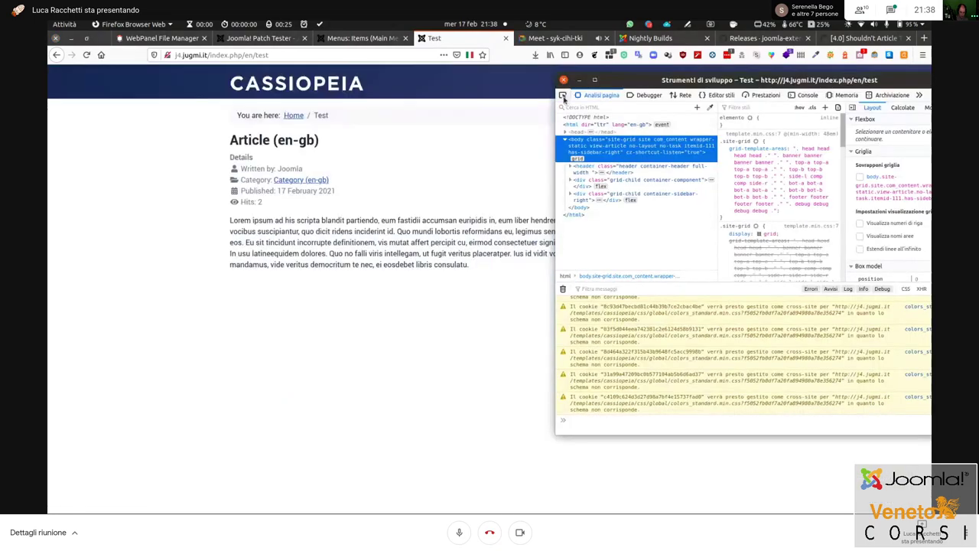
pyautogui.click(564, 96)
pyautogui.click(295, 142)
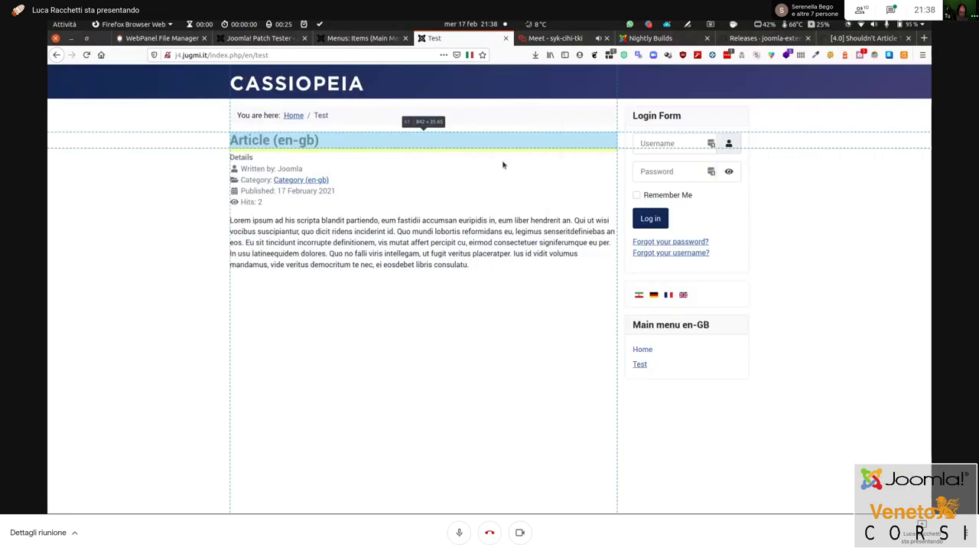
pyautogui.hotkey('alt', 'Tab')
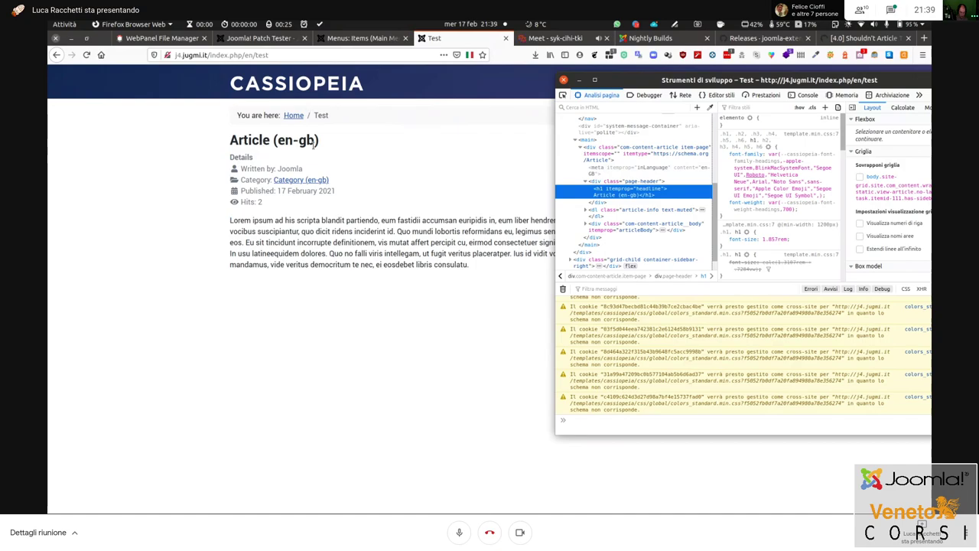
pyautogui.click(564, 79)
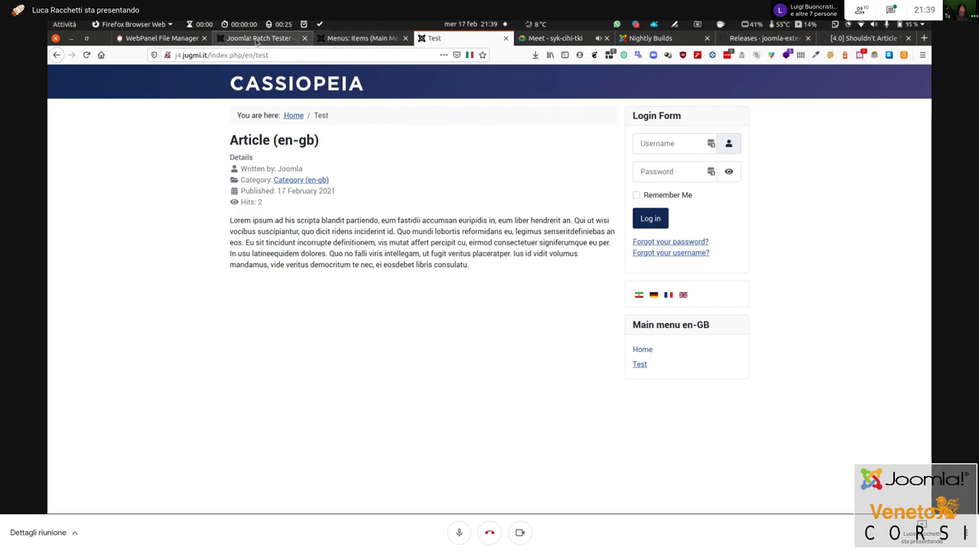
# Open pull request 32448 on GitHub from the Patch Tester list and review its description and expected results
pyautogui.click(257, 38)
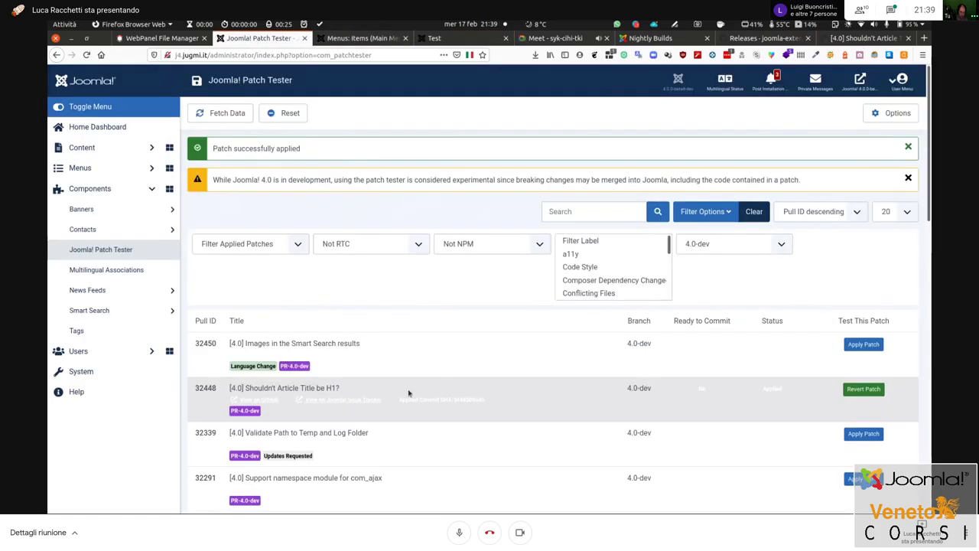
pyautogui.scroll(-2, 503, 260)
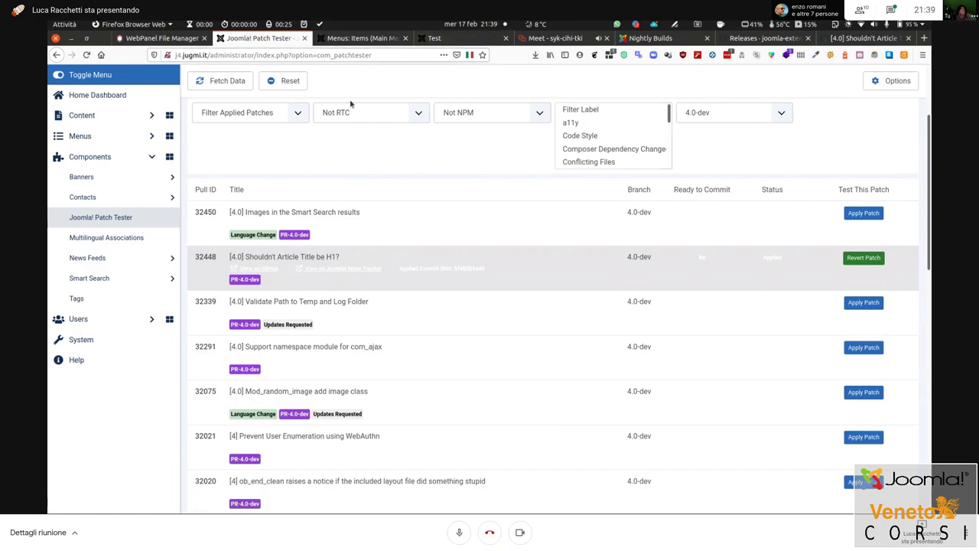
pyautogui.click(269, 272)
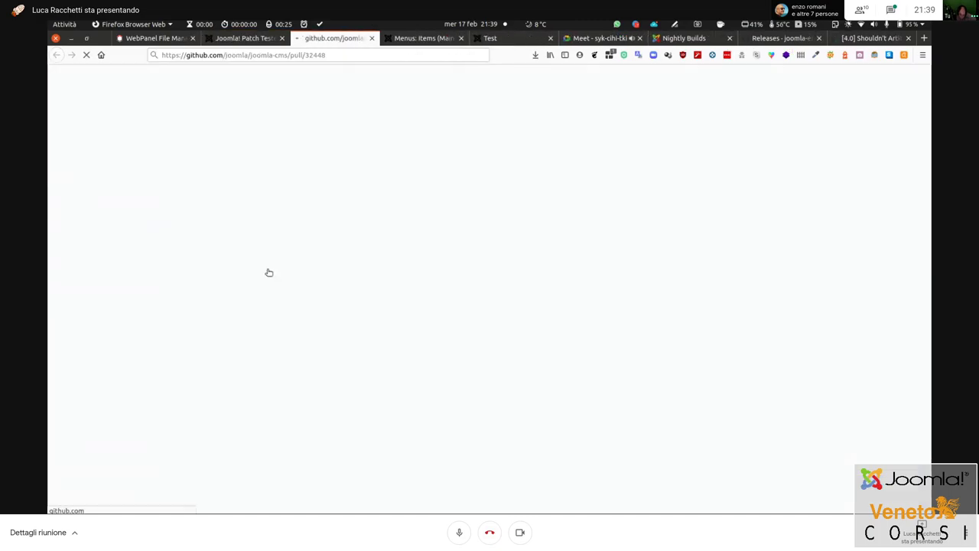
pyautogui.scroll(-3, 452, 291)
pyautogui.scroll(-5, 451, 291)
pyautogui.scroll(1, 428, 224)
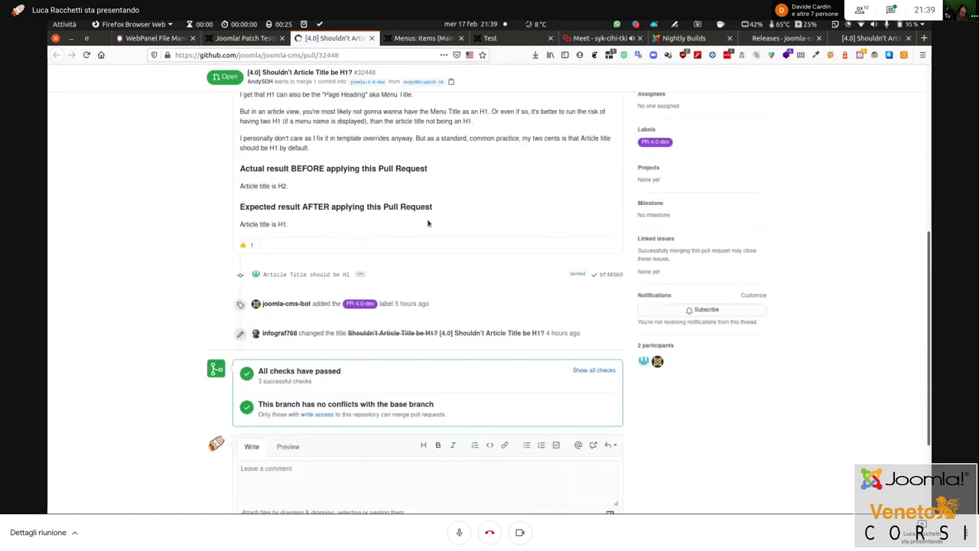
pyautogui.scroll(1, 427, 224)
# Open patch 32448 in the Joomla! Issue Tracker from the Patch Tester list and log in there with GitHub
pyautogui.click(239, 39)
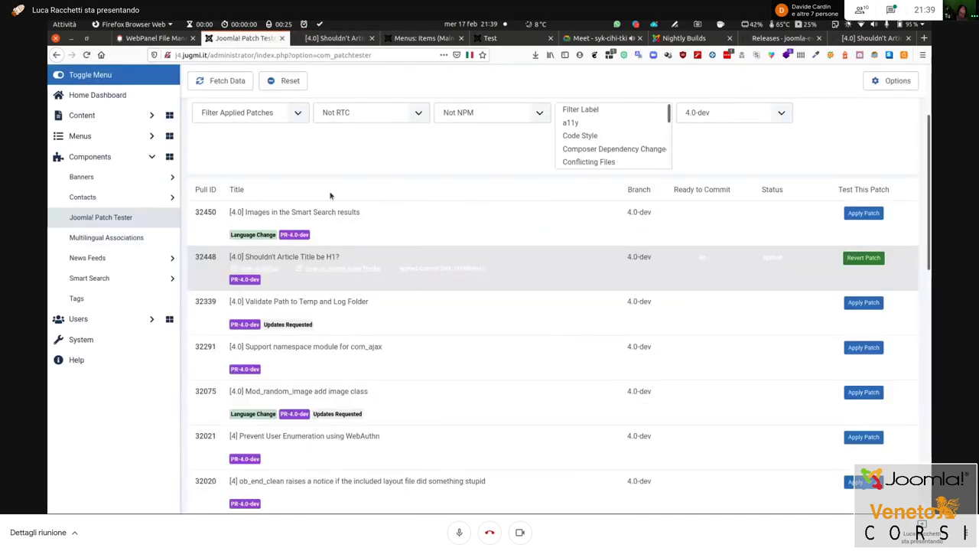
pyautogui.click(364, 270)
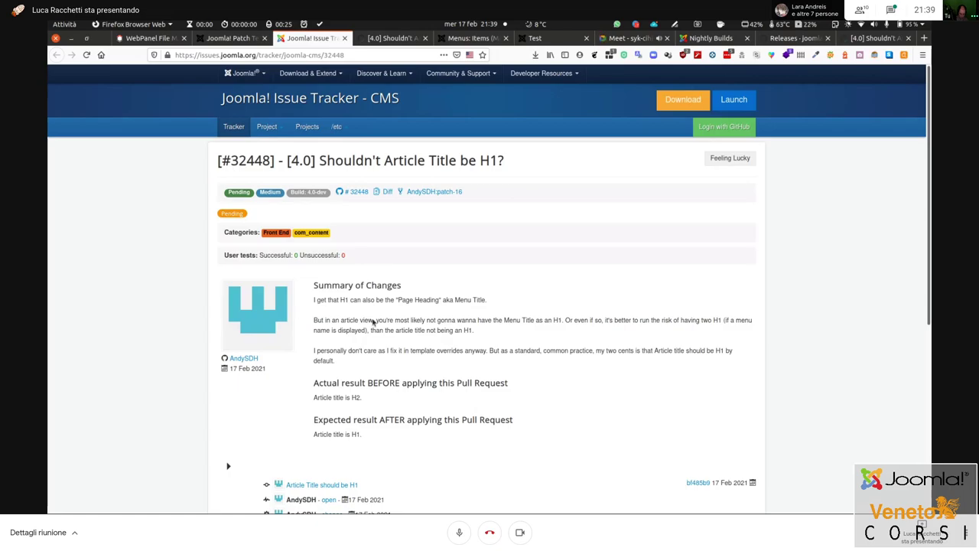
pyautogui.click(723, 128)
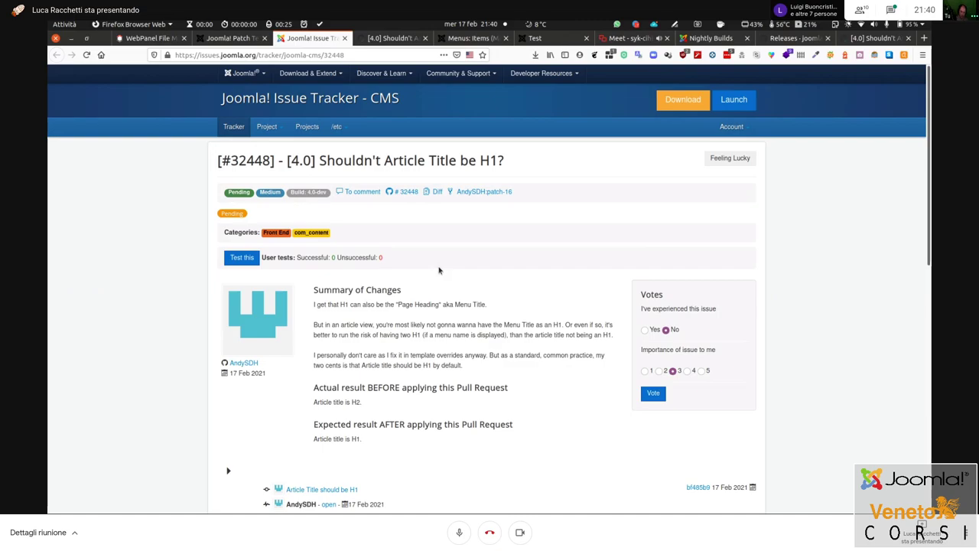
pyautogui.scroll(-2, 440, 270)
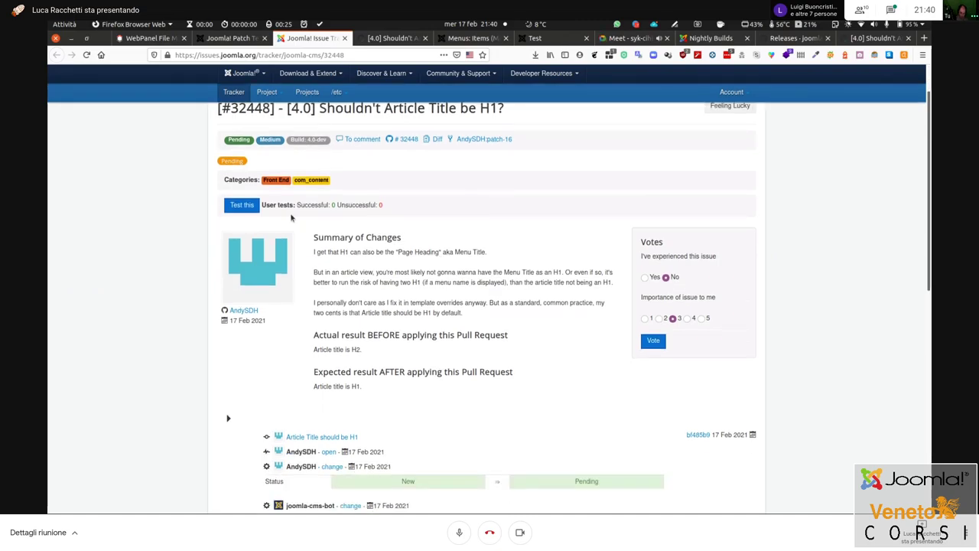
# Mark issue 32448 as tested successfully in a new test result and comment "The title of the article became H1 when it is a menù item."
pyautogui.click(243, 207)
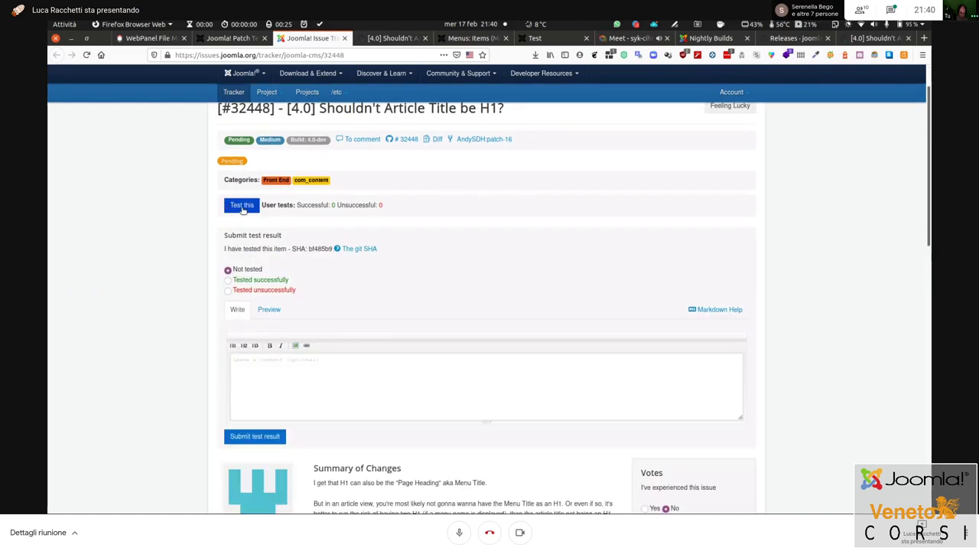
pyautogui.click(258, 280)
pyautogui.click(285, 380)
pyautogui.scroll(-3, 520, 337)
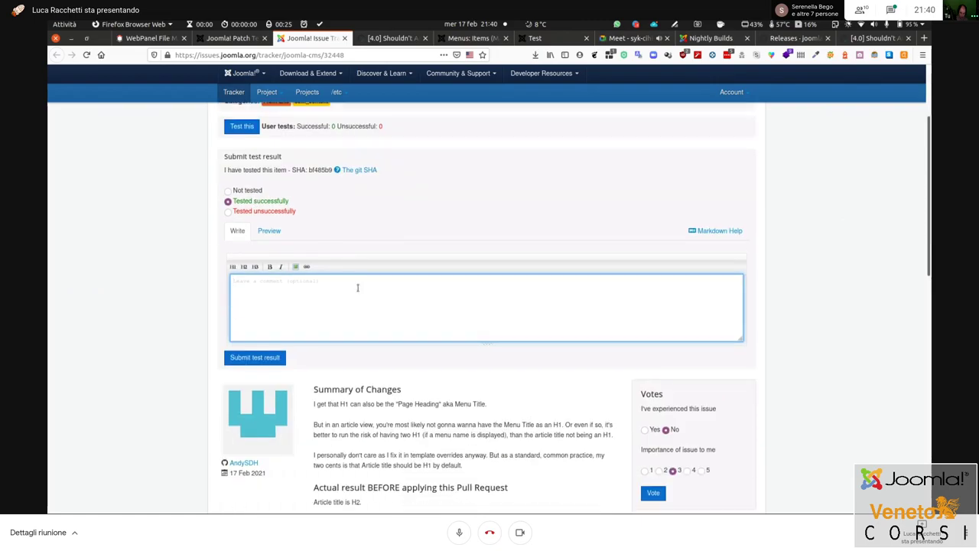
pyautogui.write('The ')
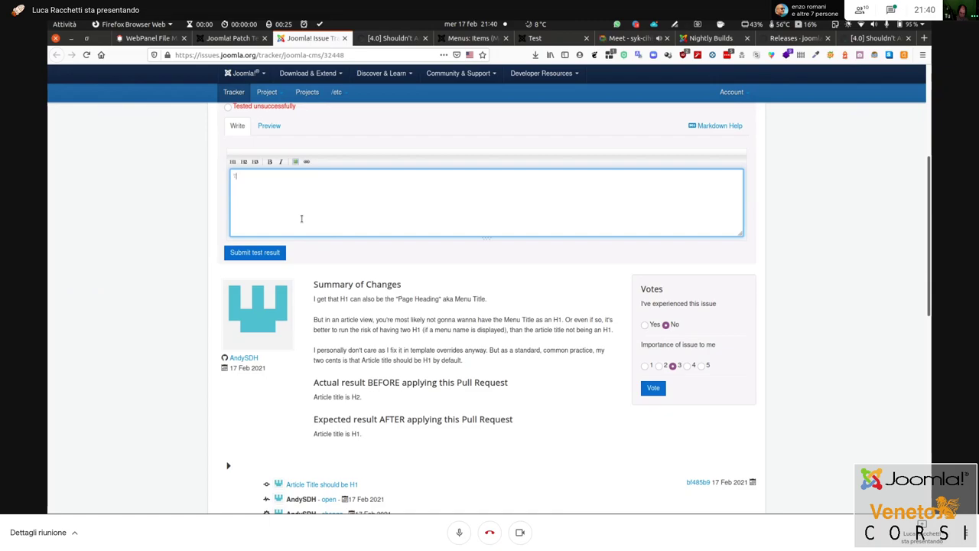
pyautogui.write('title of the article became H1 when')
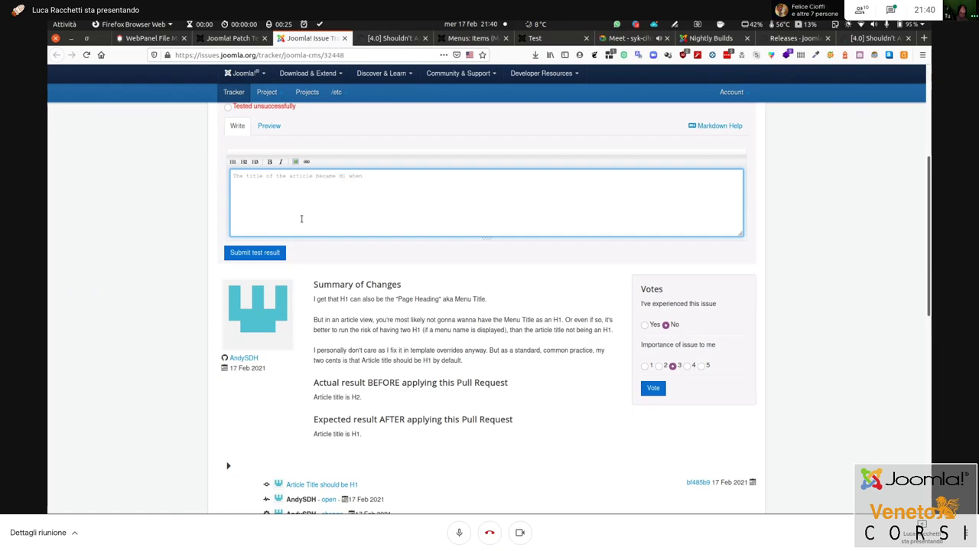
pyautogui.write(' it is')
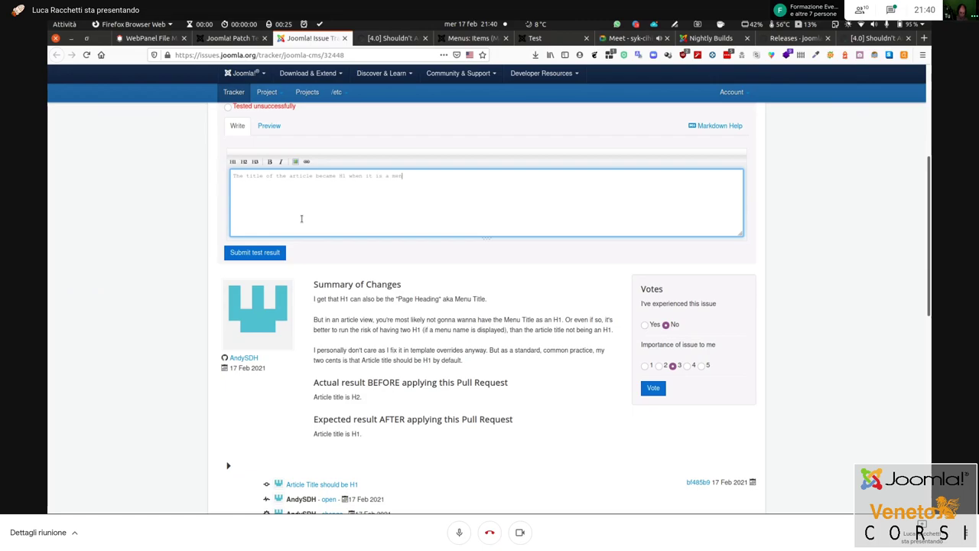
pyautogui.write('a menu item')
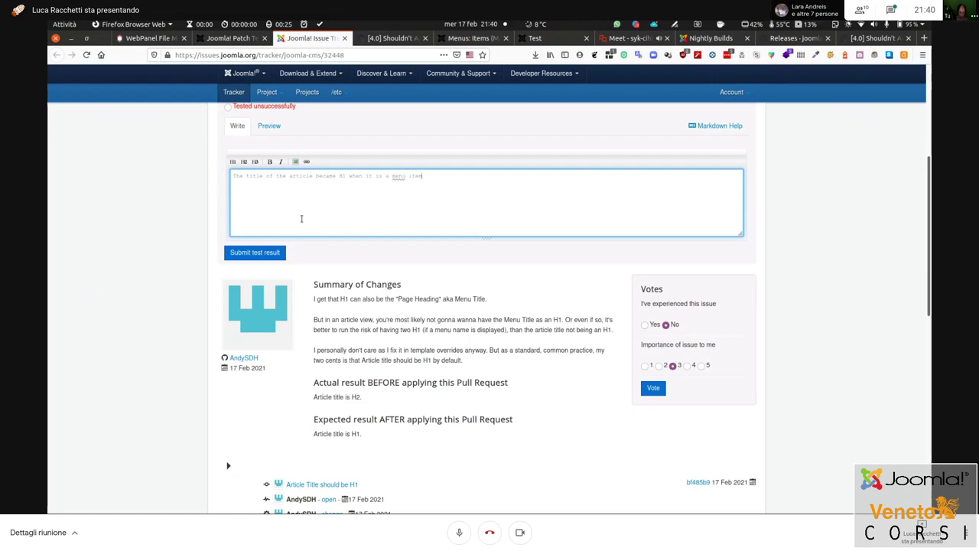
# Add the comment paragraph "it correctly is H2 on category pare or home" and submit the test result
pyautogui.press('Return')
pyautogui.press('Return')
pyautogui.write('It correctly')
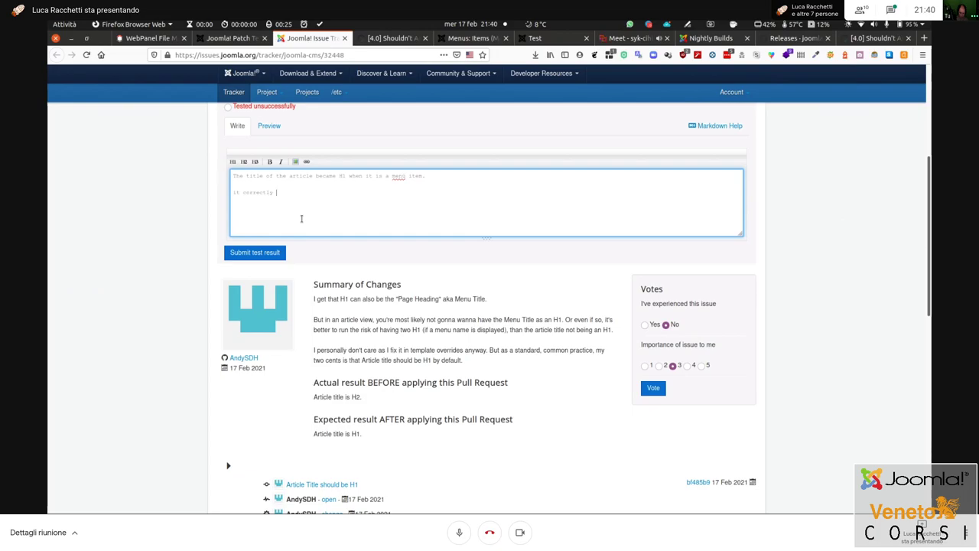
pyautogui.write(' is H2 so ')
pyautogui.write('category page co')
pyautogui.write('home')
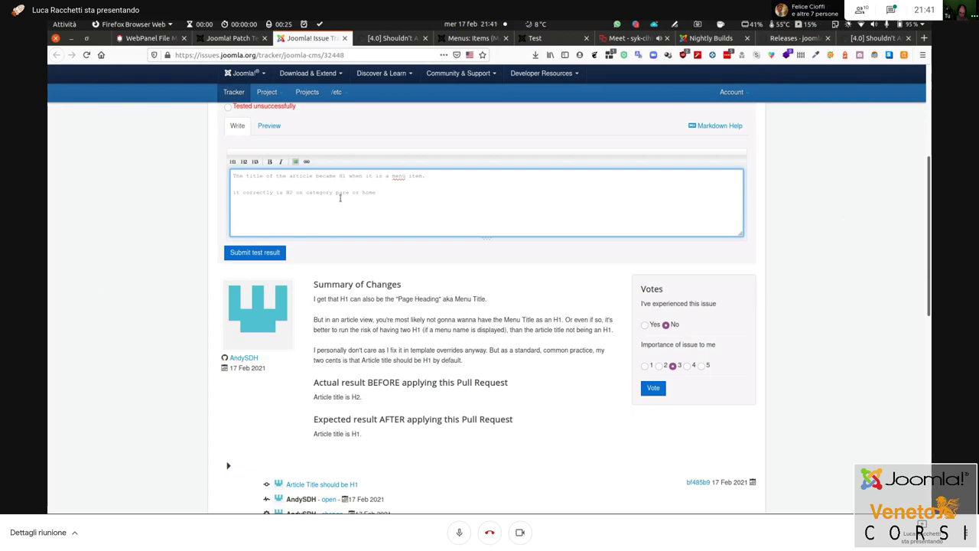
pyautogui.click(256, 252)
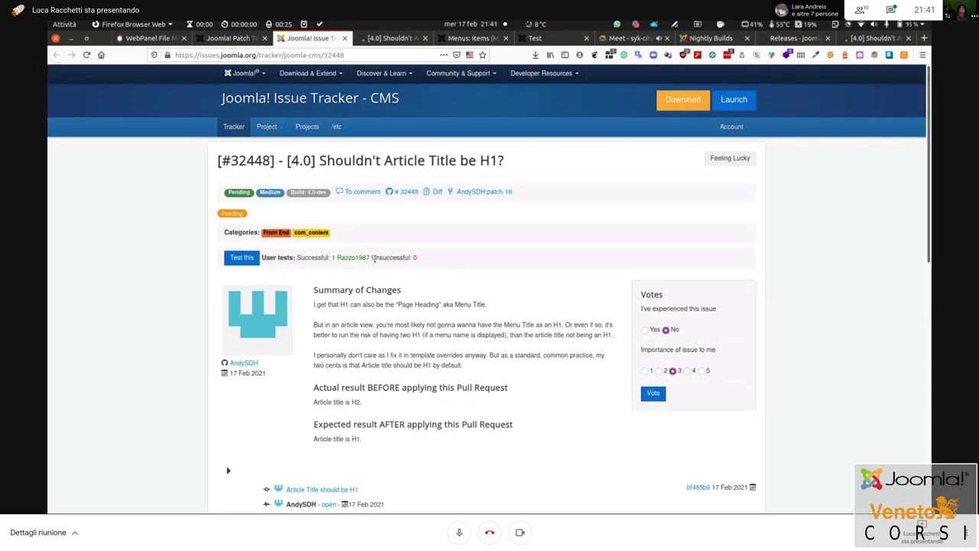
# Check the submitted test comment on the reloaded tracker issue and on GitHub pull request 32448, including the pull request's checks
pyautogui.scroll(-6, 375, 260)
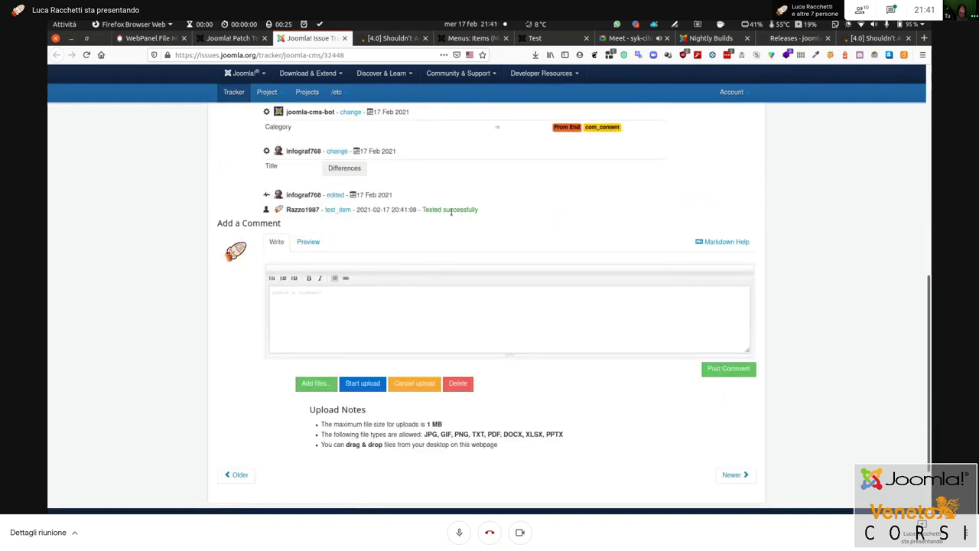
pyautogui.click(87, 54)
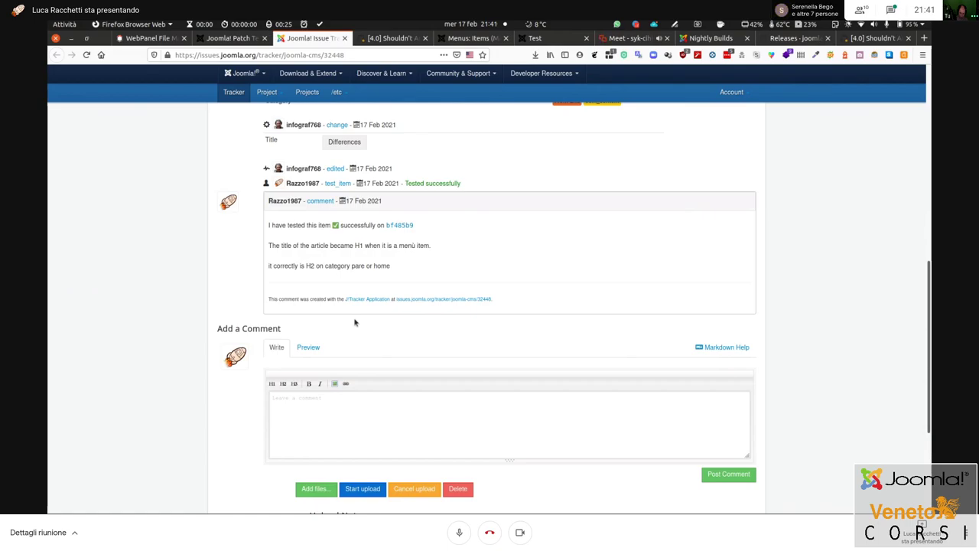
pyautogui.click(387, 38)
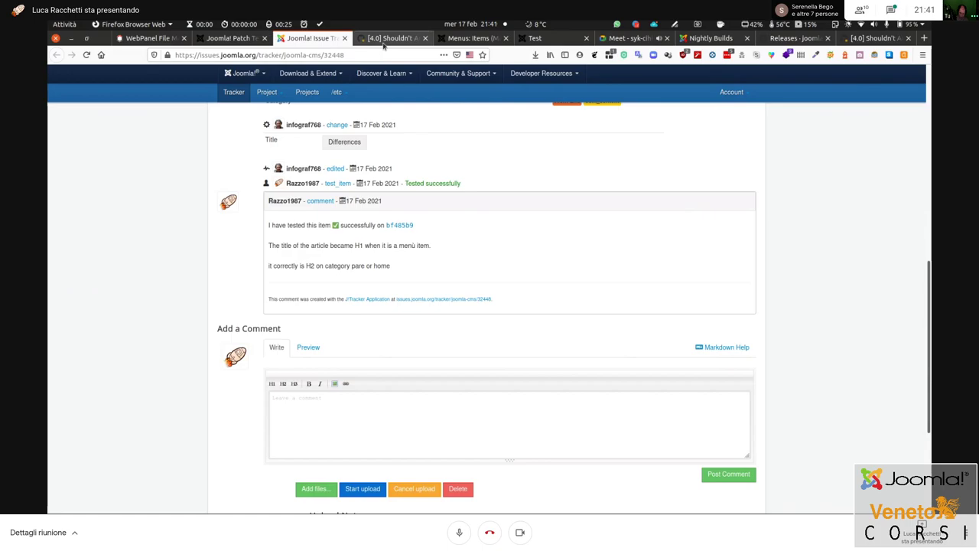
pyautogui.scroll(-3, 372, 285)
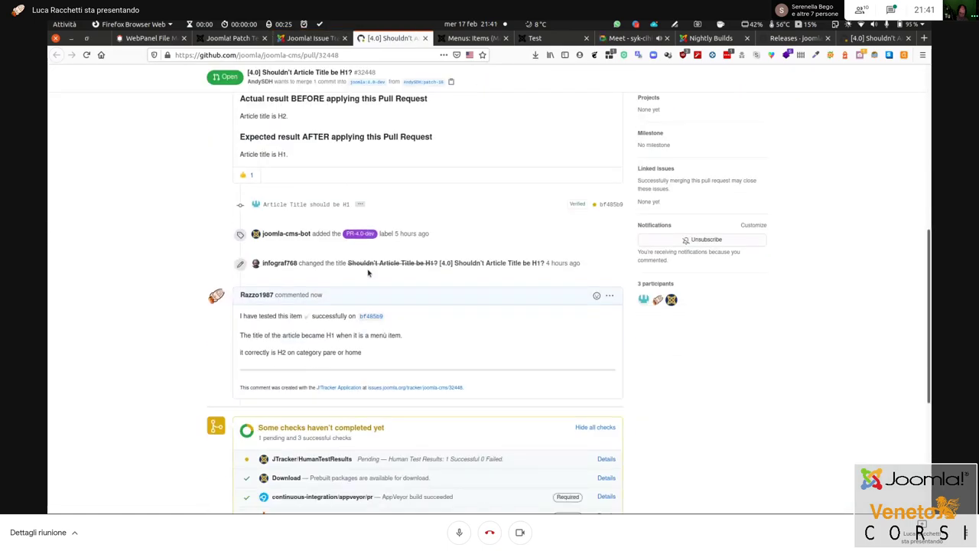
pyautogui.click(86, 55)
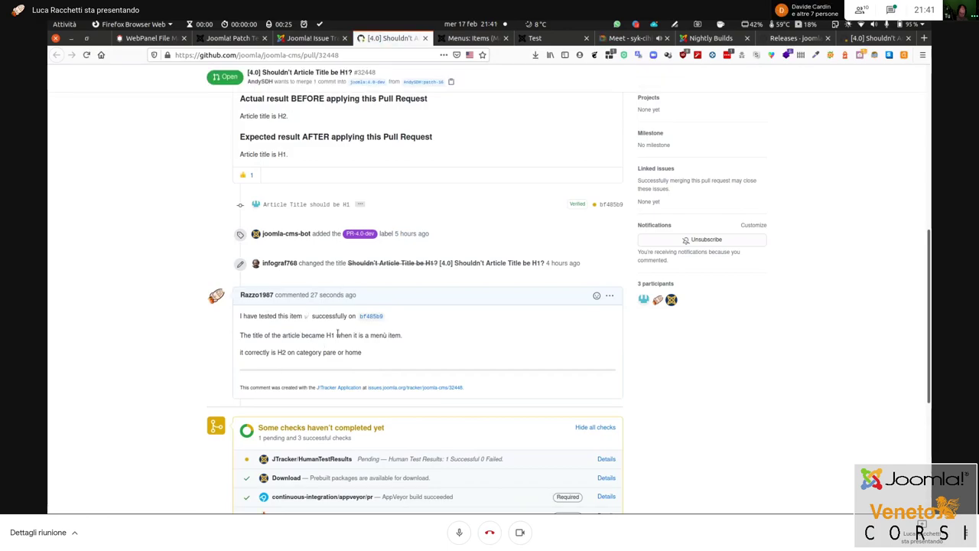
pyautogui.scroll(-3, 542, 327)
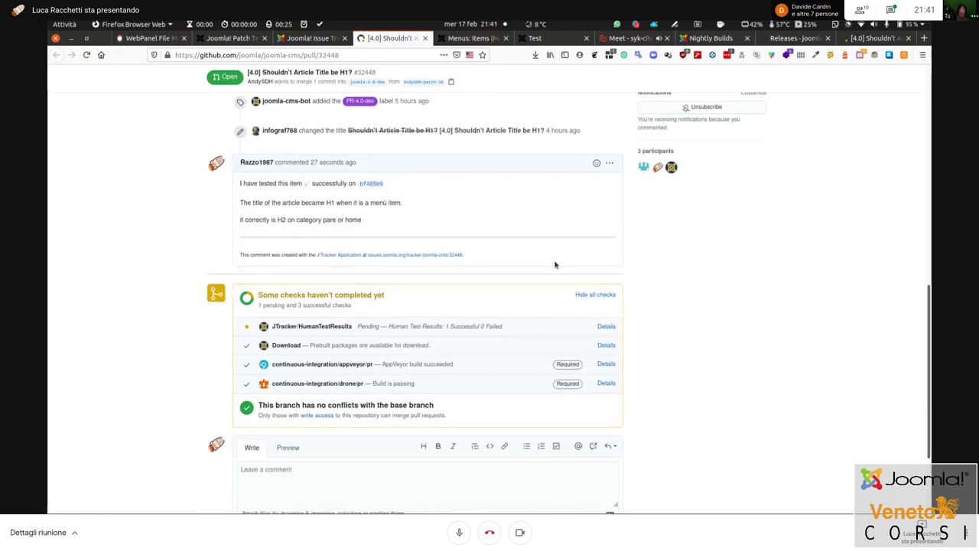
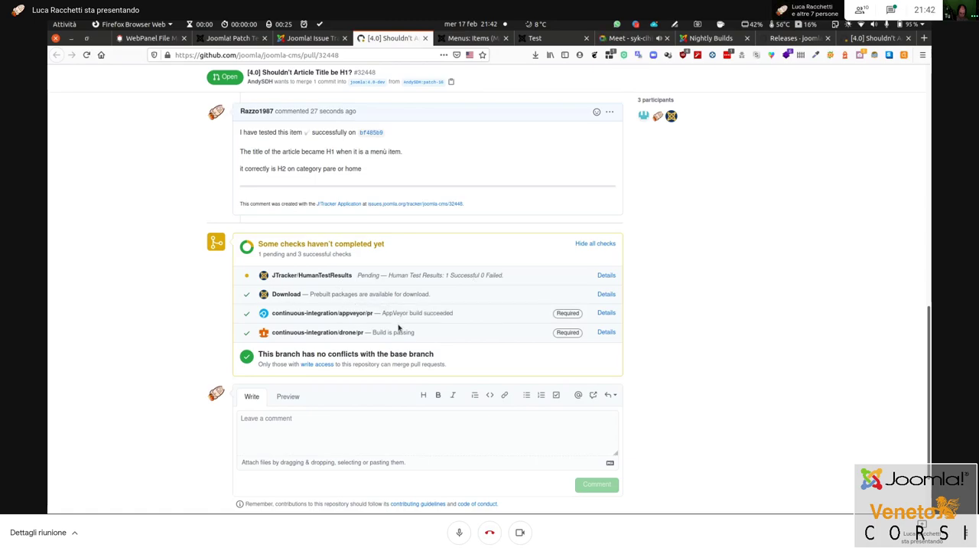
pyautogui.scroll(5, 398, 327)
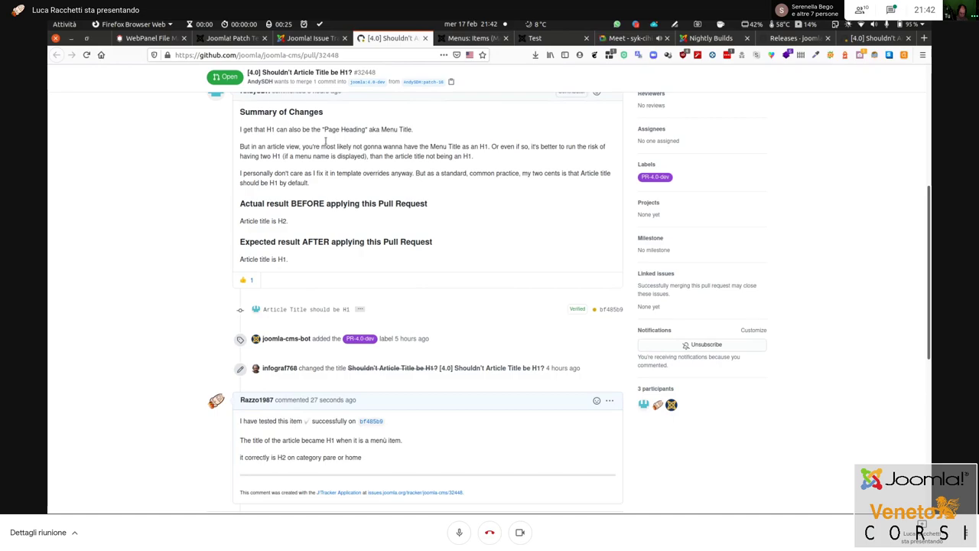
# Revert patch 32448 in the Joomla! Patch Tester and return to the front-end Test page
pyautogui.click(234, 40)
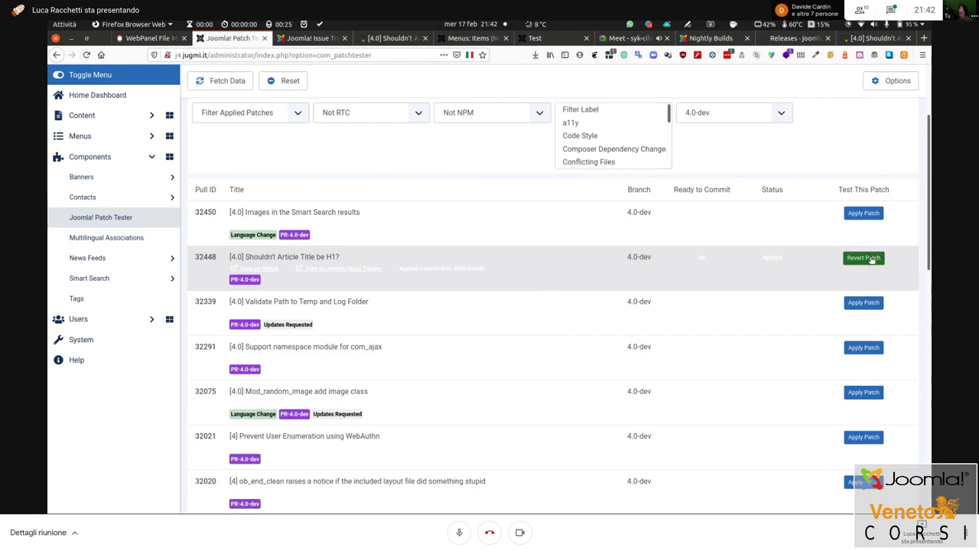
pyautogui.click(864, 257)
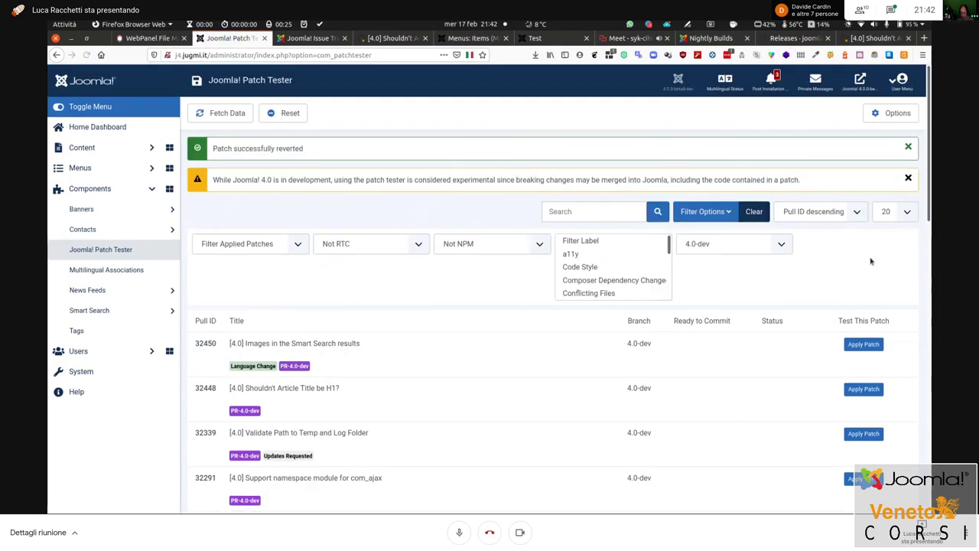
pyautogui.click(315, 40)
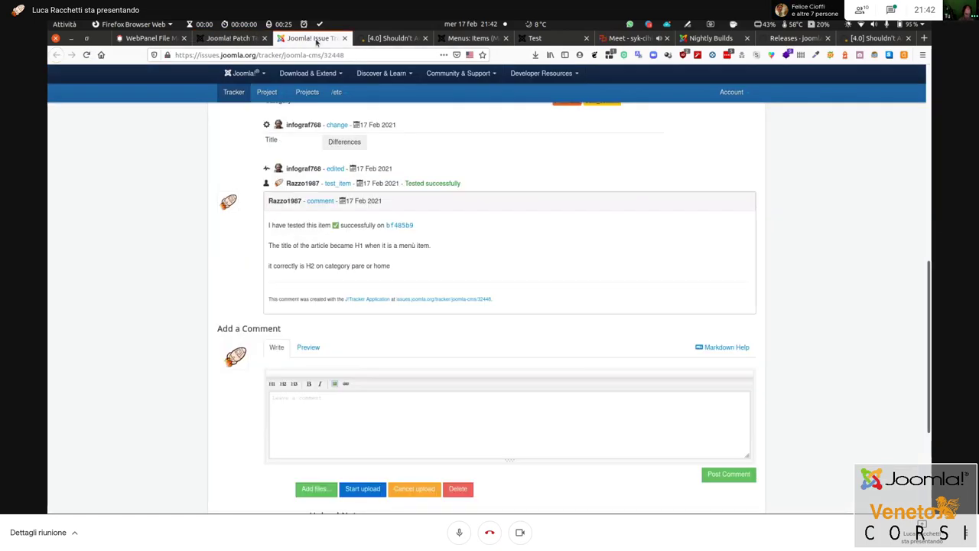
pyautogui.click(471, 38)
pyautogui.click(535, 38)
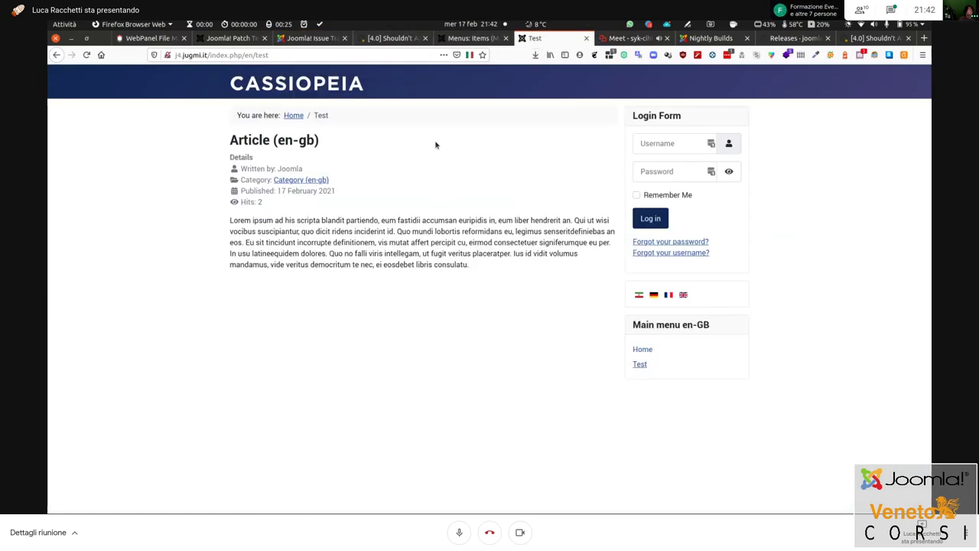
# Inspect the Article (en-gb) title's heading tag before and after reloading the Test page, closing the developer tools when finished
pyautogui.rightClick(280, 142)
pyautogui.click(344, 259)
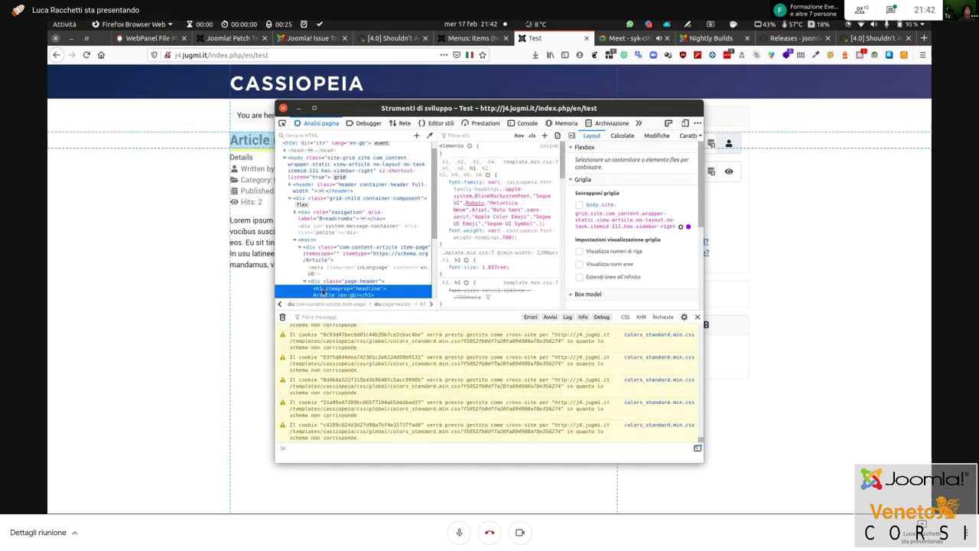
pyautogui.click(87, 55)
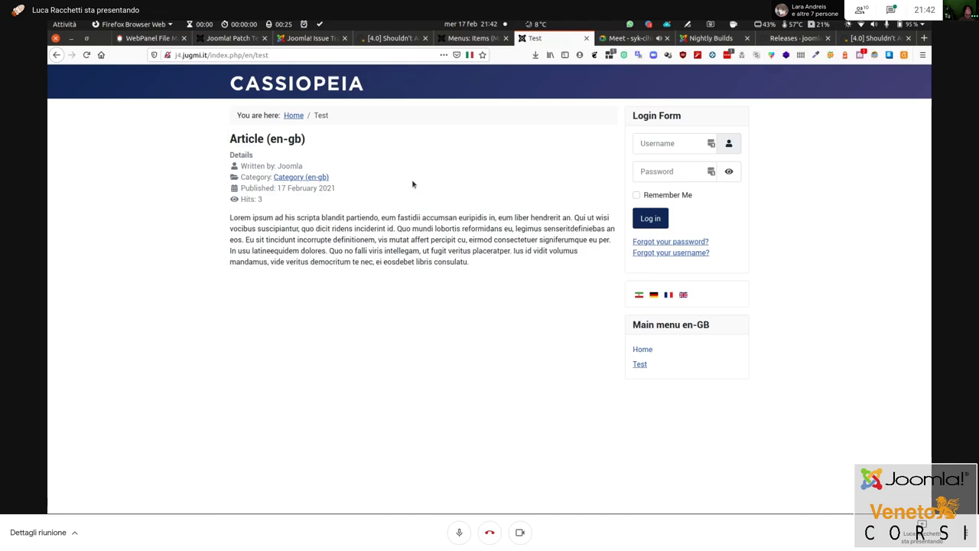
pyautogui.hotkey('ctrl', 'shift', 'i')
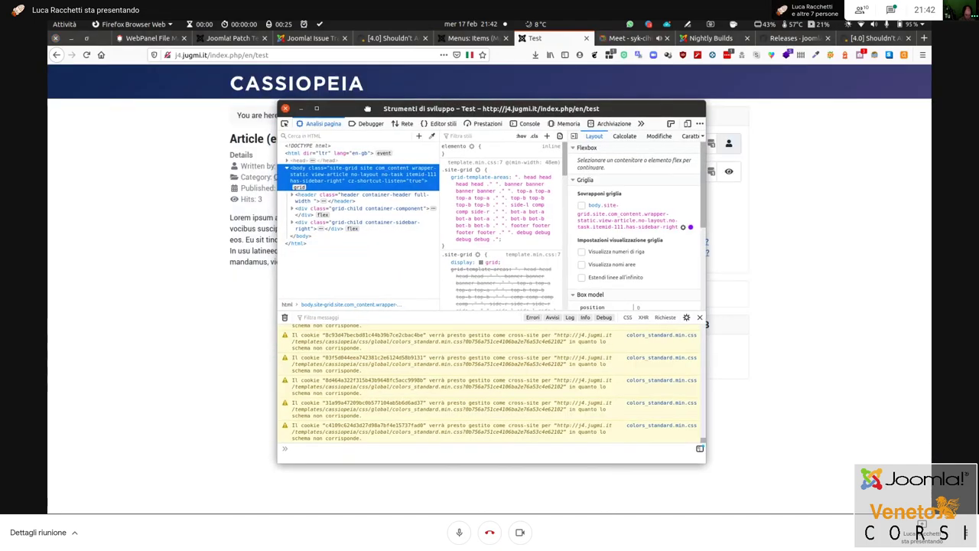
pyautogui.moveTo(385, 101); pyautogui.dragTo(719, 122)
pyautogui.click(618, 139)
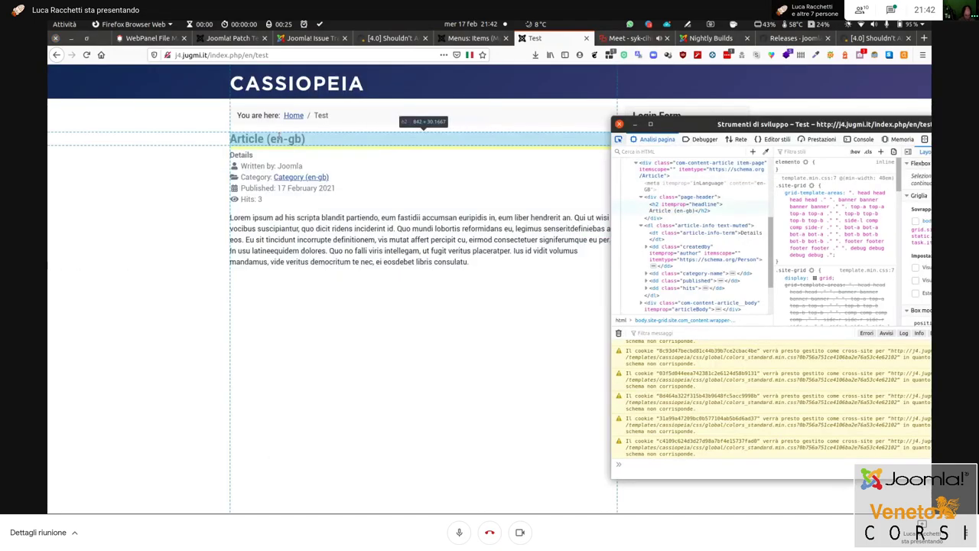
pyautogui.click(535, 140)
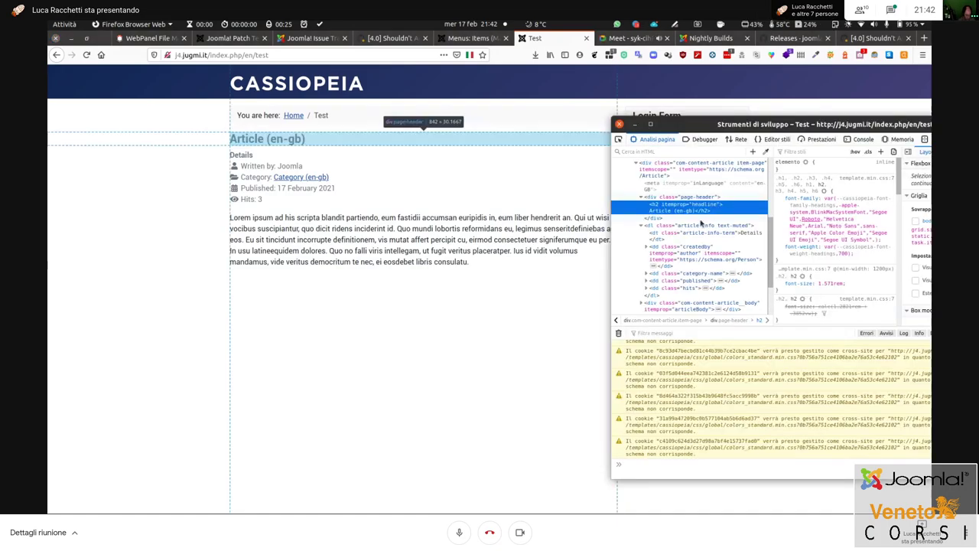
pyautogui.moveTo(689, 126); pyautogui.dragTo(393, 182)
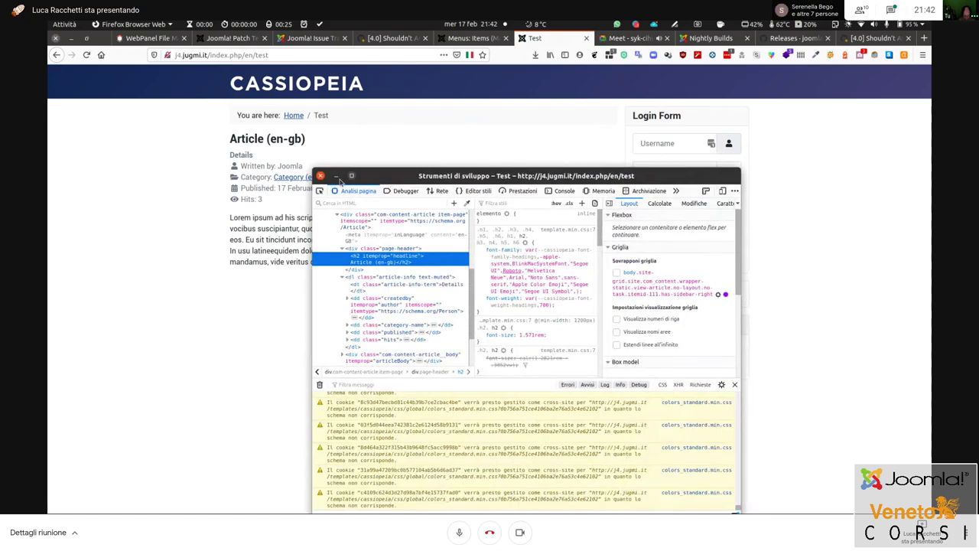
pyautogui.click(320, 176)
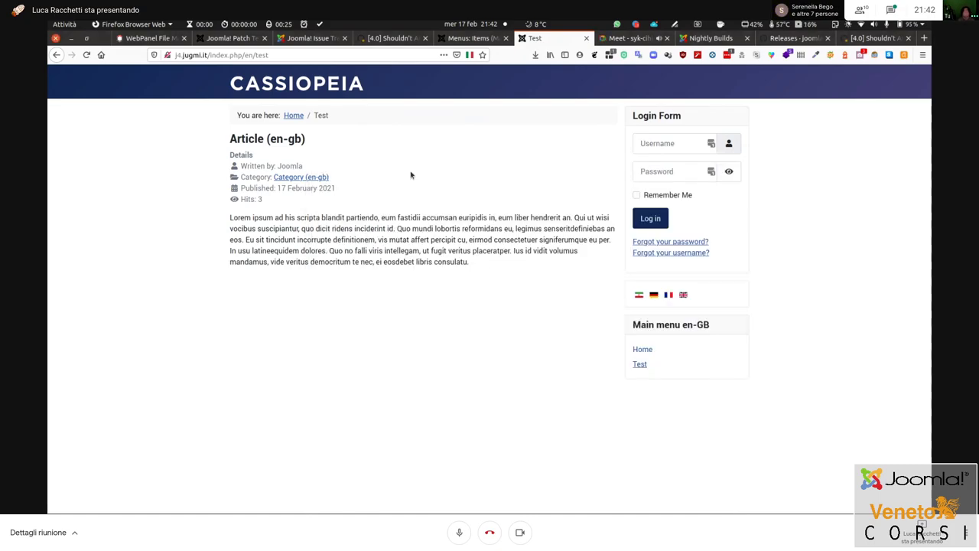
# Find pull request 32075 (Mod_random_image add image class) in the Patch Tester list and open it on GitHub
pyautogui.click(228, 38)
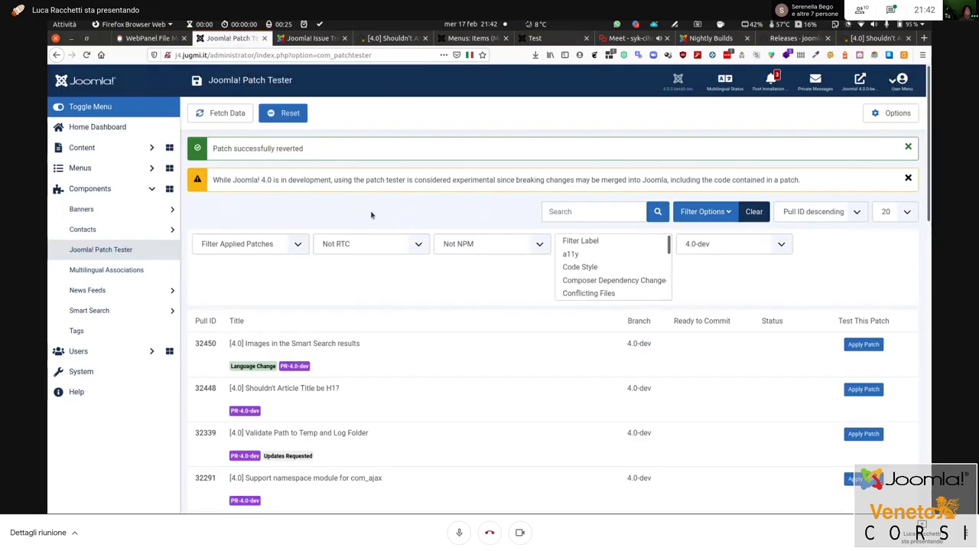
pyautogui.scroll(-2, 422, 252)
pyautogui.scroll(-3, 485, 232)
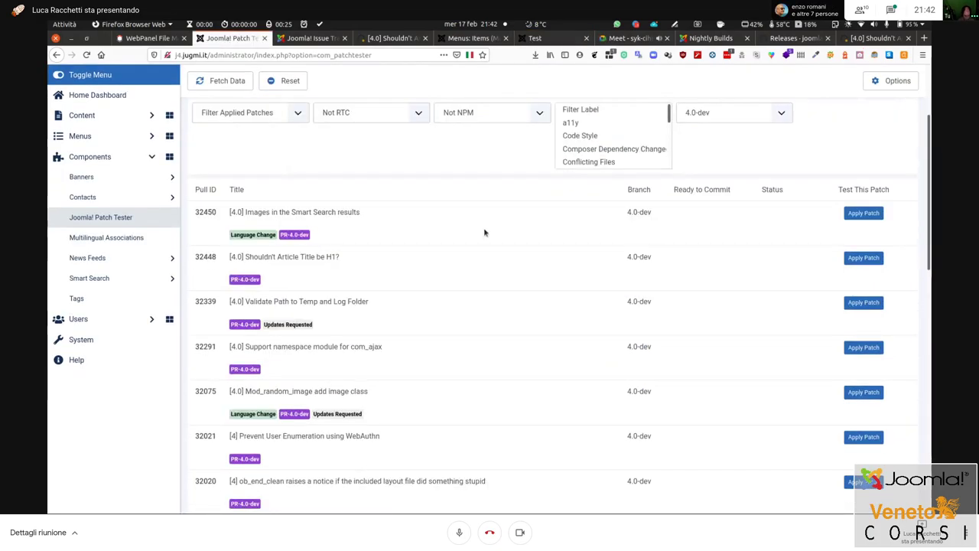
pyautogui.scroll(-1, 485, 233)
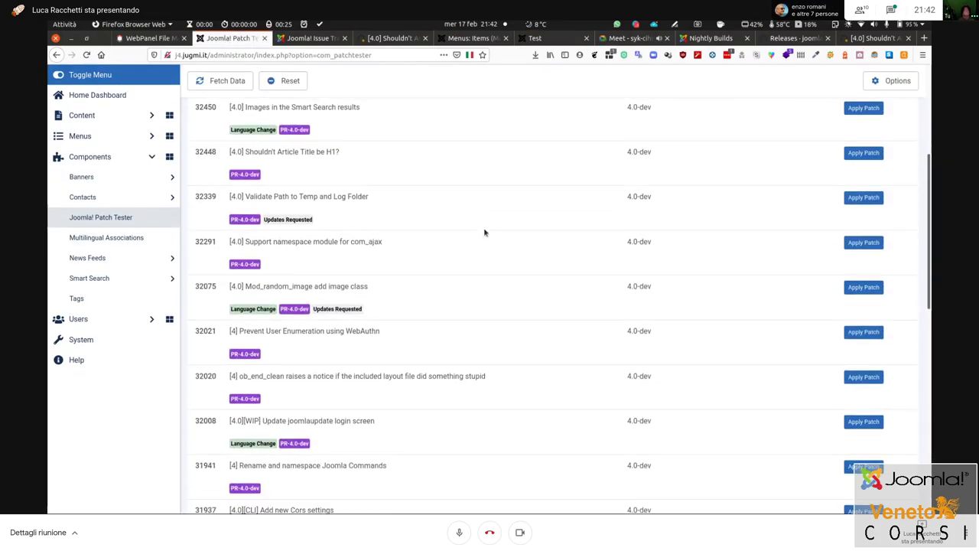
pyautogui.scroll(-2, 484, 233)
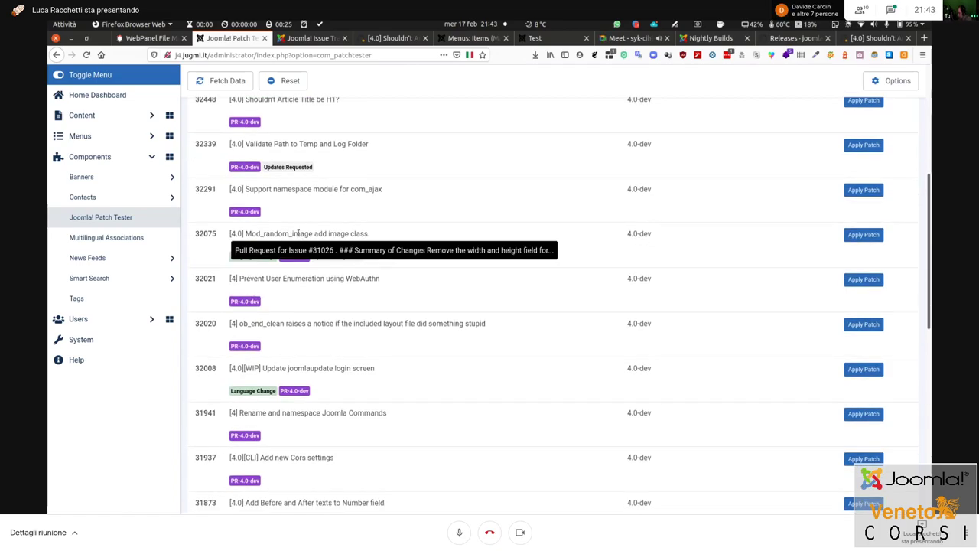
pyautogui.moveTo(295, 233); pyautogui.dragTo(371, 234)
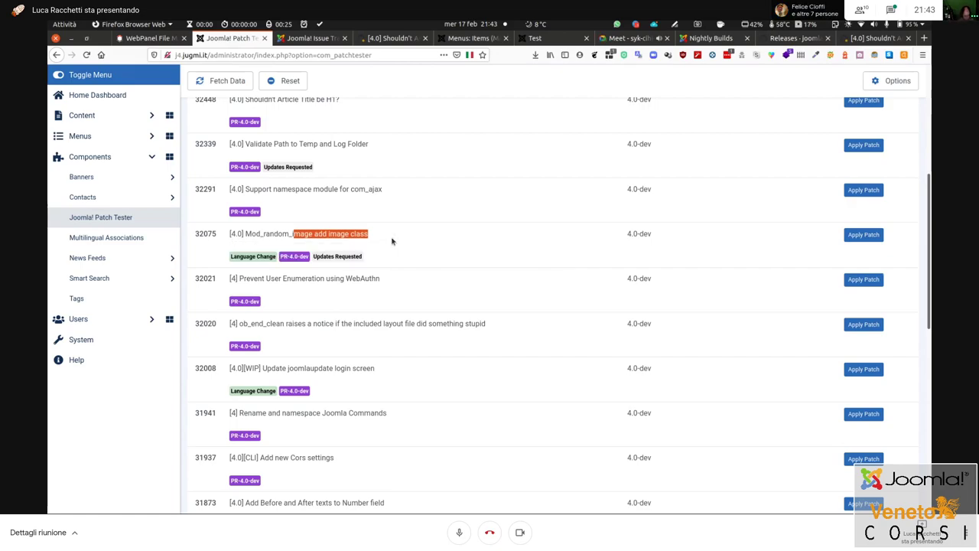
pyautogui.moveTo(357, 249)
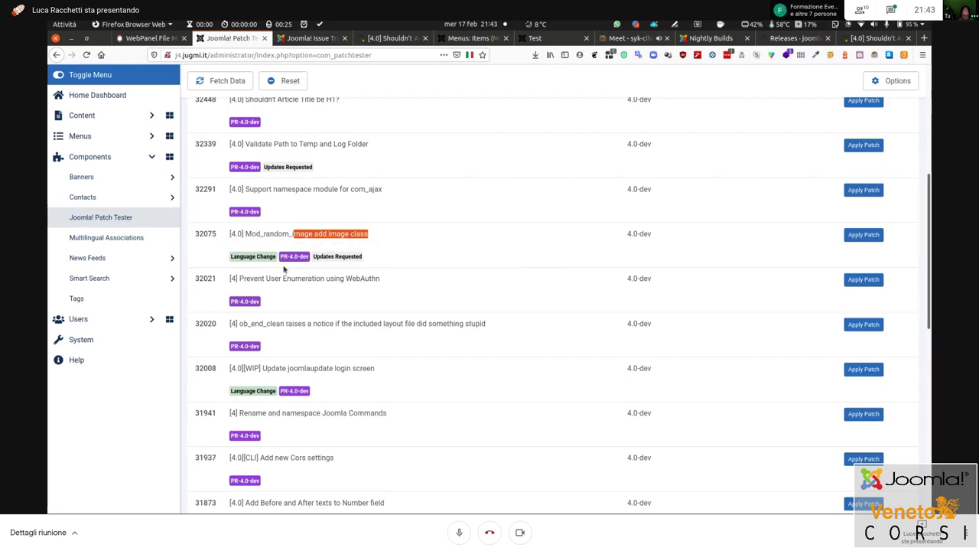
pyautogui.click(261, 246)
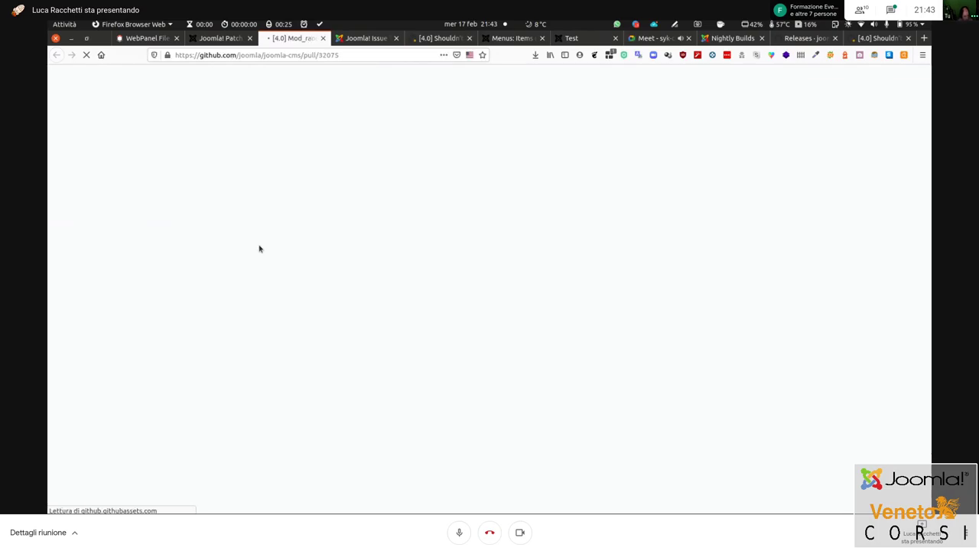
# Read the summary of changes and testing instructions in the description of pull request 32075
pyautogui.scroll(-4, 463, 240)
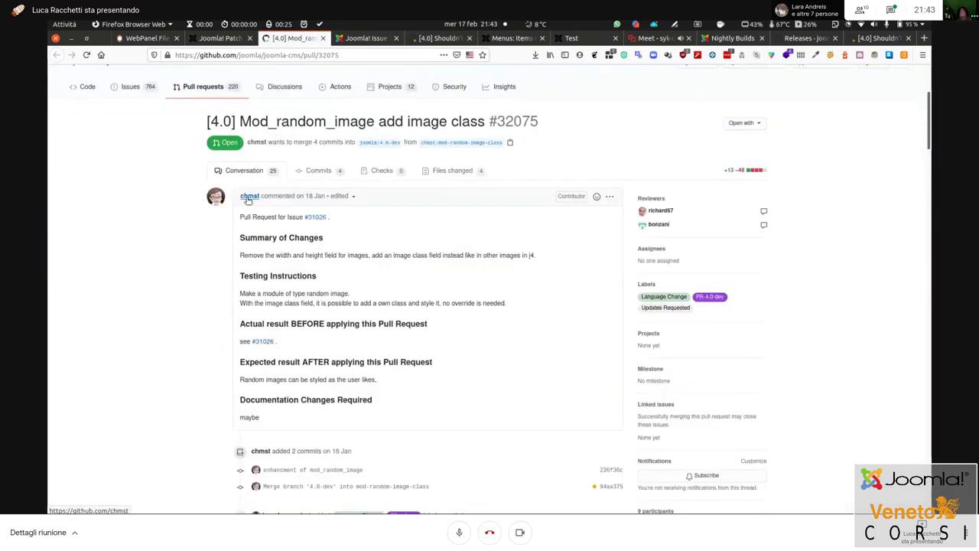
pyautogui.moveTo(248, 199)
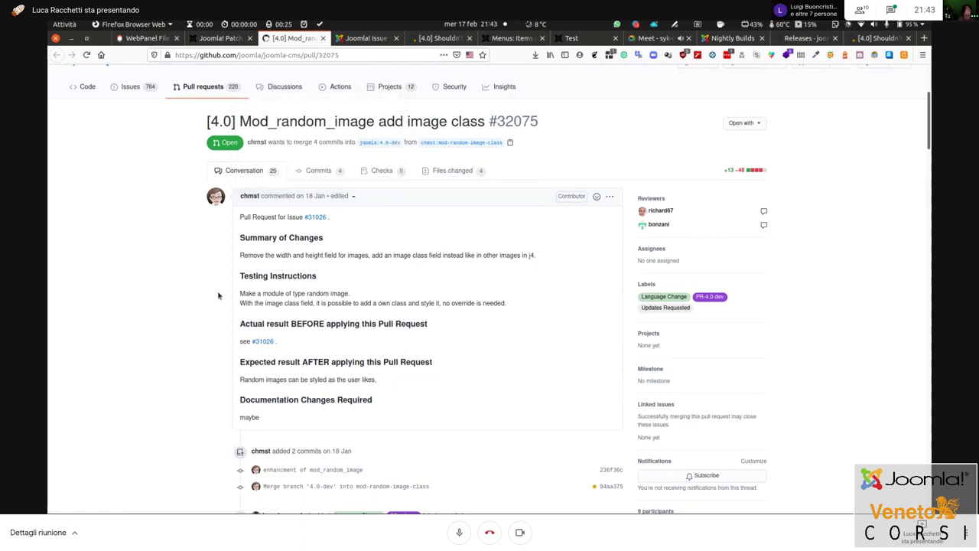
pyautogui.scroll(-1, 218, 295)
pyautogui.scroll(-1, 218, 295)
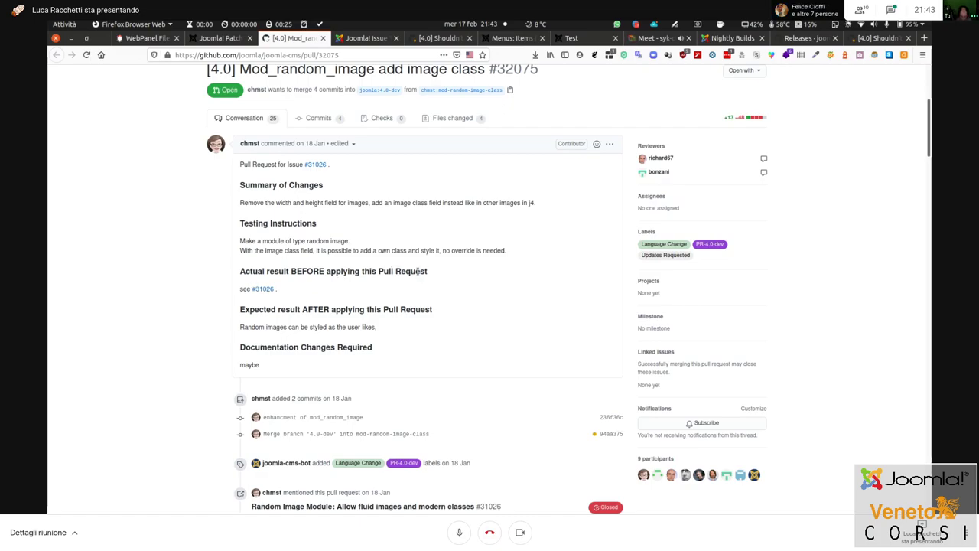
# Examine linked issue #31026 in a separate tab, return to pull request 32075 and highlight its expected result
pyautogui.rightClick(260, 291)
pyautogui.click(291, 296)
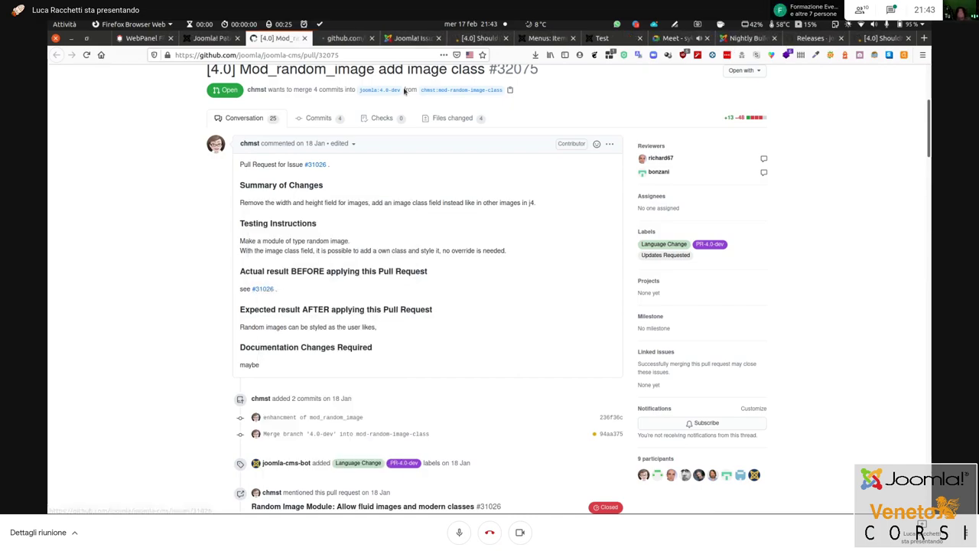
pyautogui.click(337, 38)
pyautogui.scroll(-5, 574, 234)
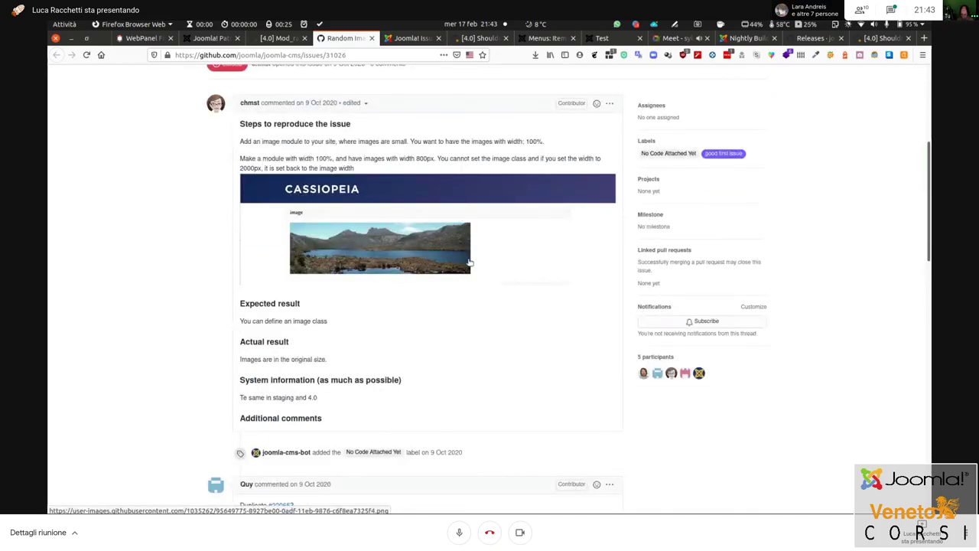
pyautogui.click(276, 38)
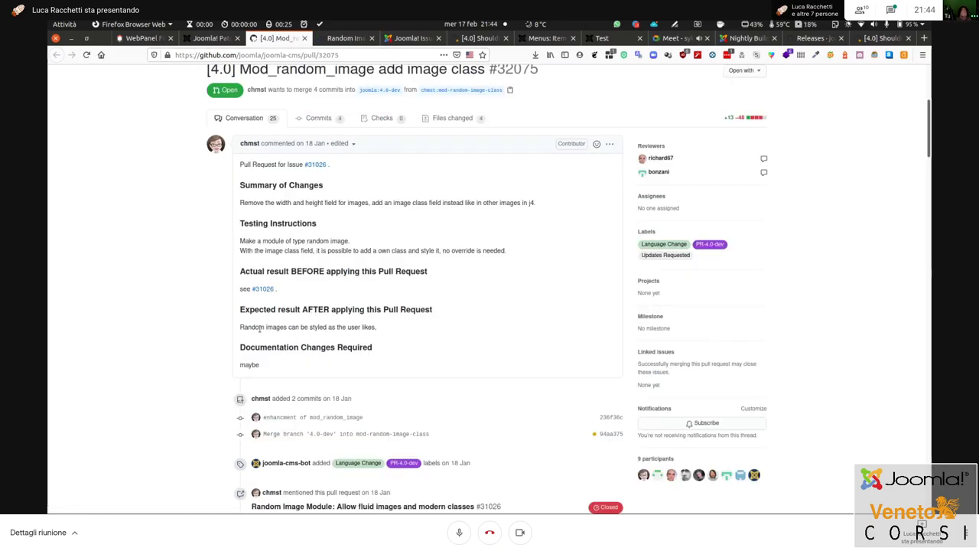
pyautogui.moveTo(245, 326); pyautogui.dragTo(387, 333)
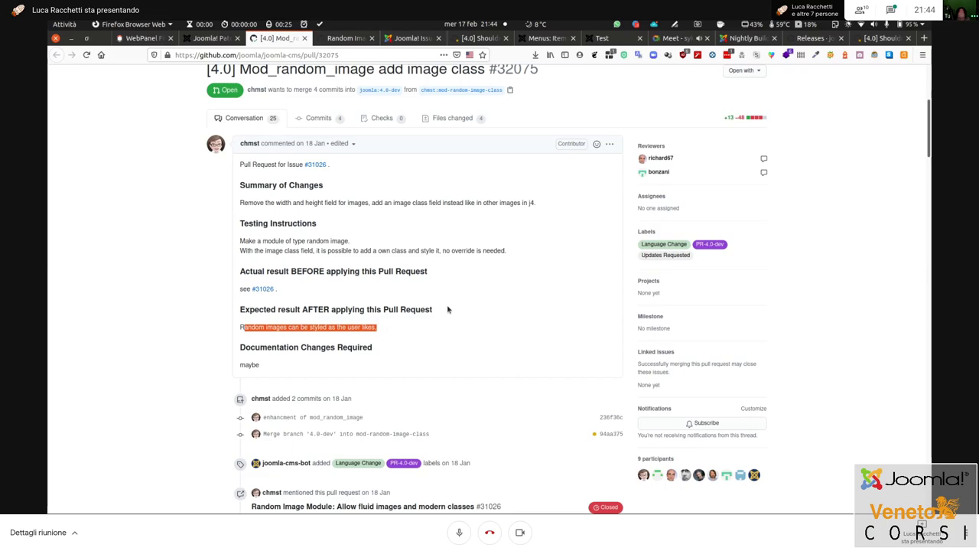
# Read the test results and review comments on pull request 32075, expanding the collapsed similar comments
pyautogui.scroll(-10, 448, 308)
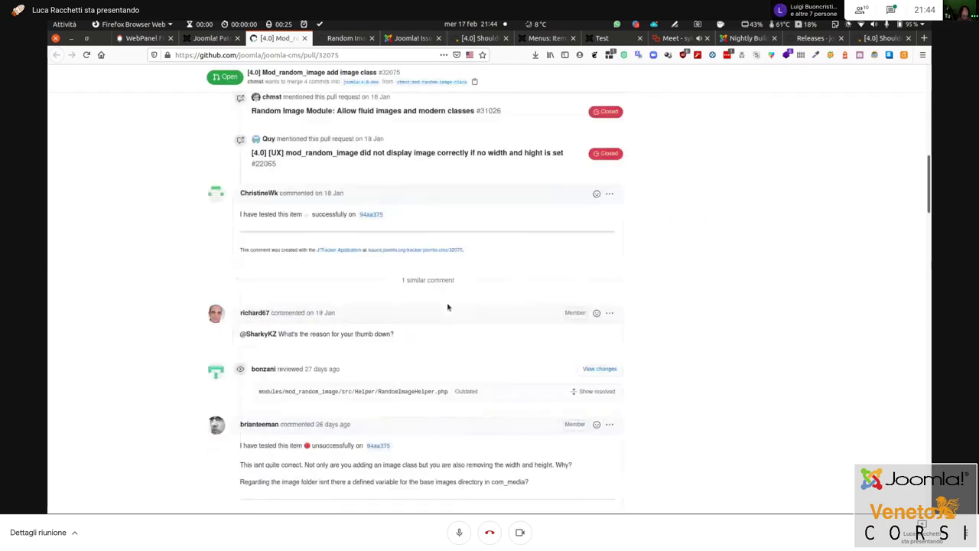
pyautogui.click(440, 258)
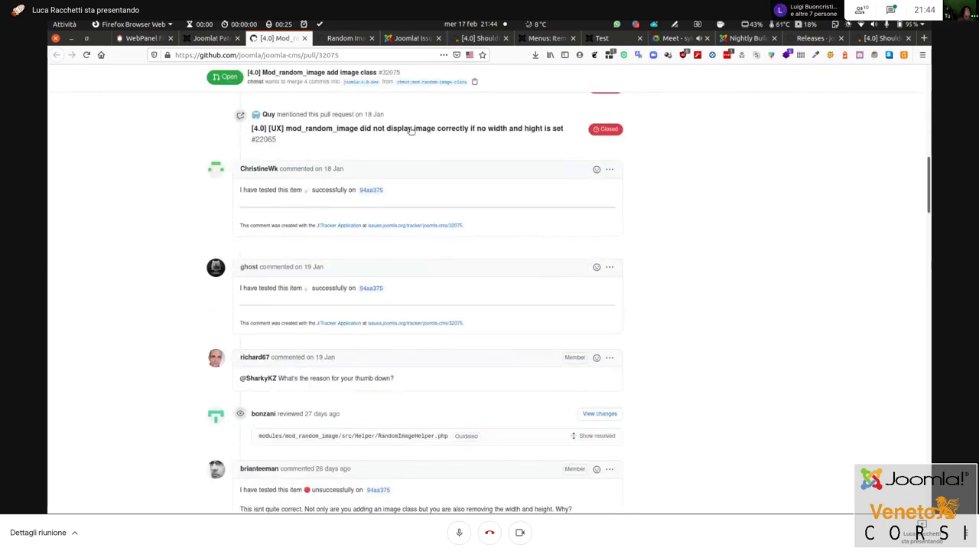
pyautogui.scroll(-2, 434, 133)
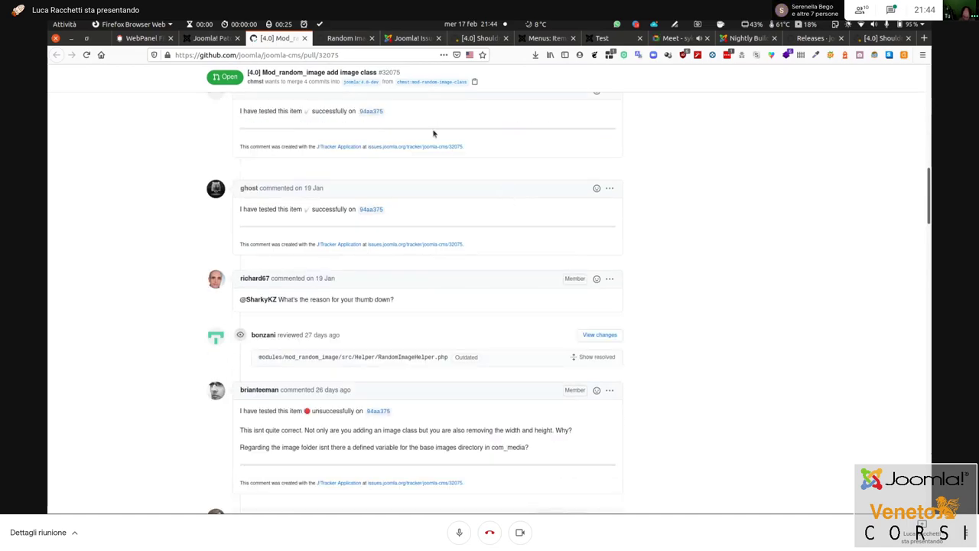
pyautogui.scroll(-5, 454, 178)
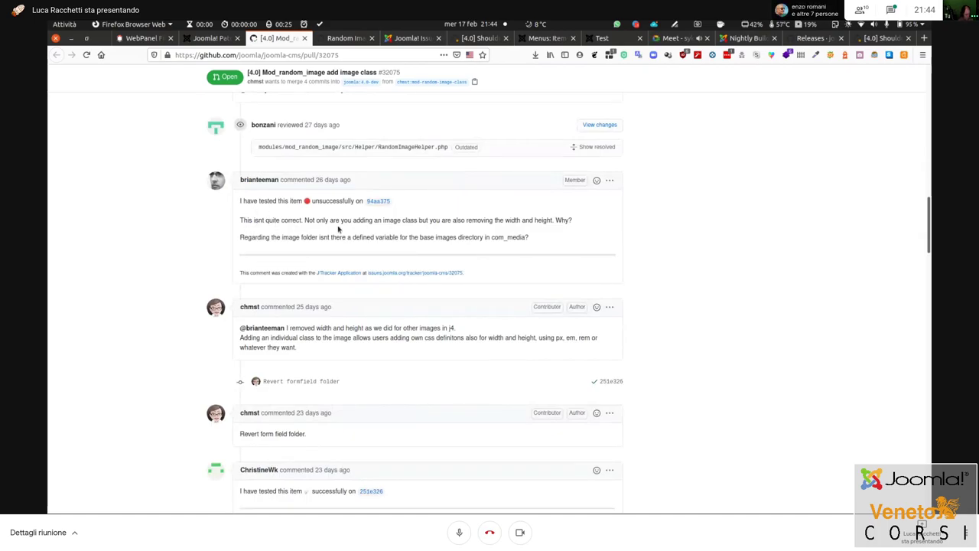
pyautogui.scroll(-3, 518, 234)
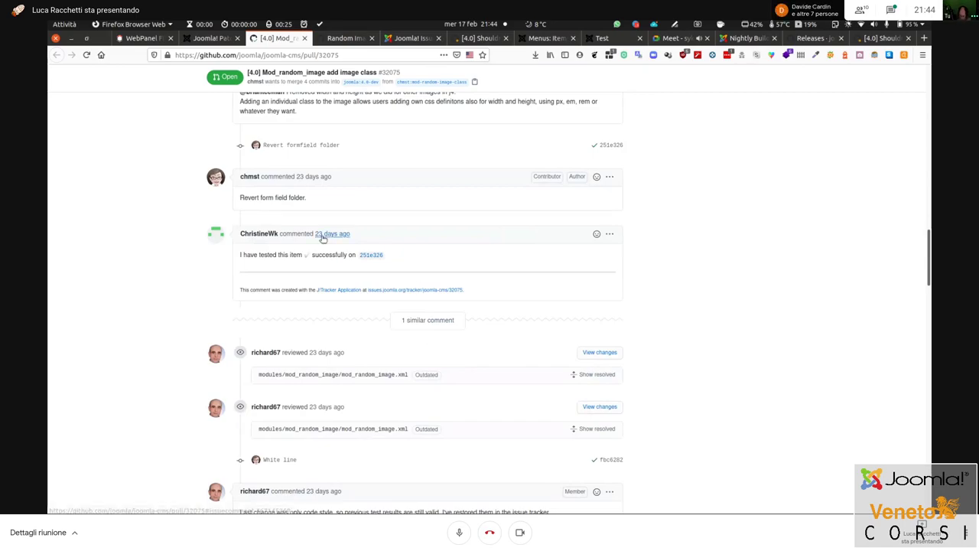
pyautogui.click(442, 320)
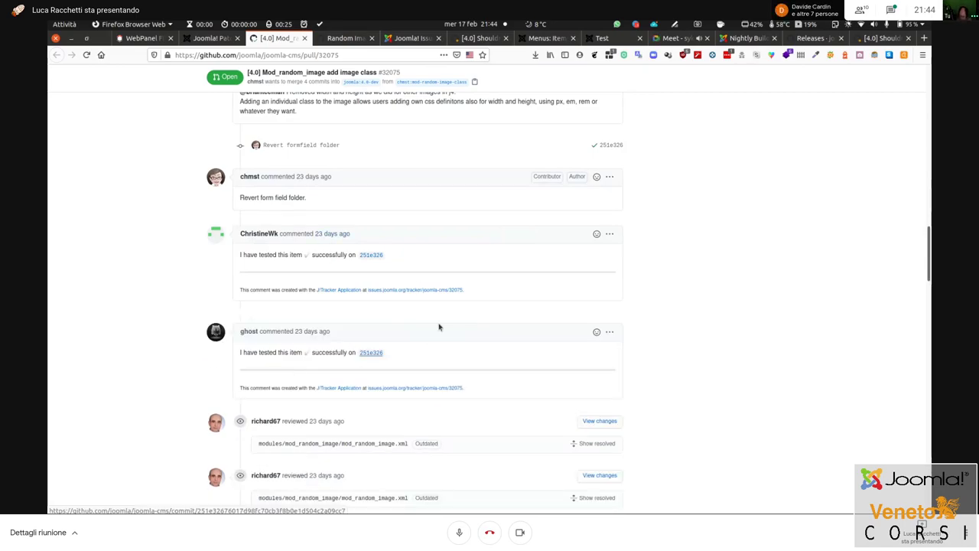
pyautogui.scroll(-3, 514, 230)
pyautogui.scroll(-3, 513, 231)
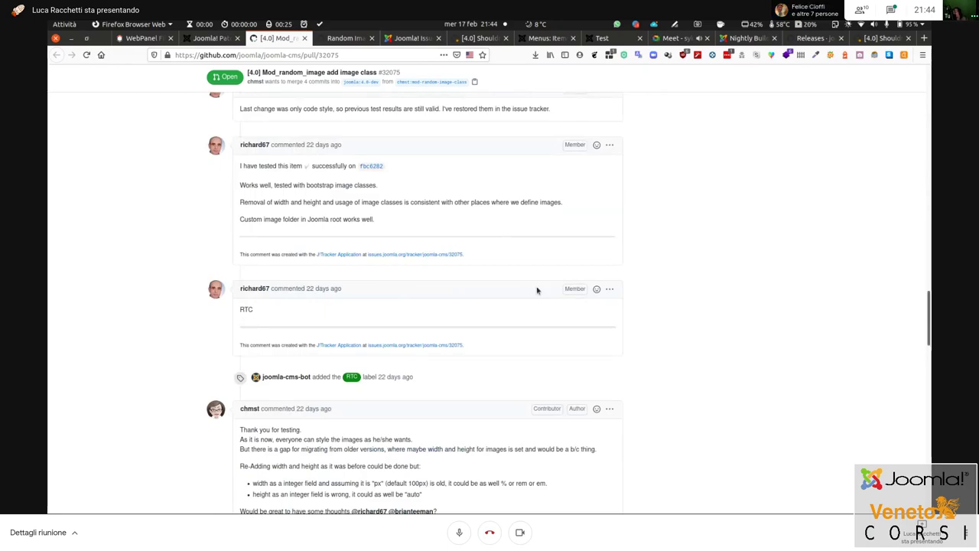
# Examine the RTC label, the width and height field discussion, the Updates Requested label and the checks, ending back at the pull request's description
pyautogui.scroll(-1, 538, 289)
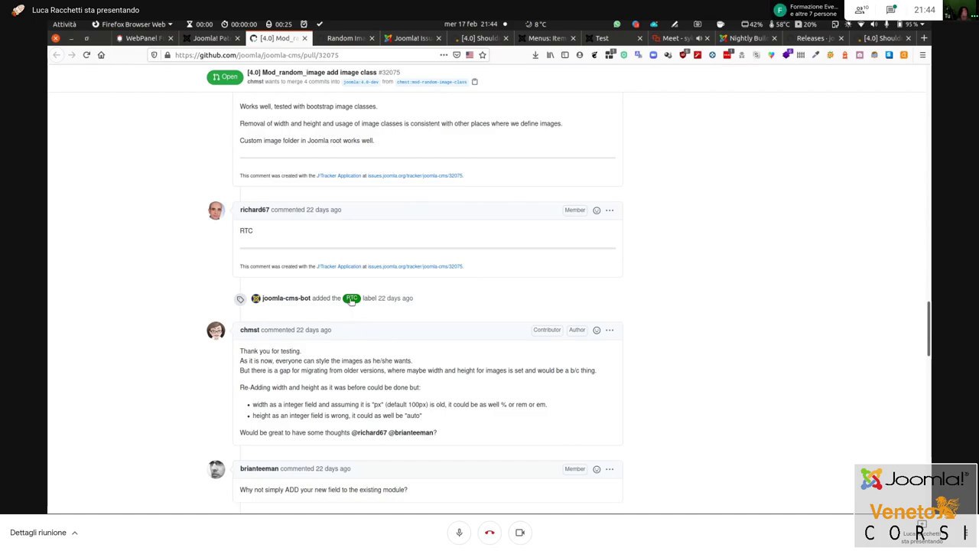
pyautogui.scroll(-1, 351, 303)
pyautogui.scroll(-1, 351, 302)
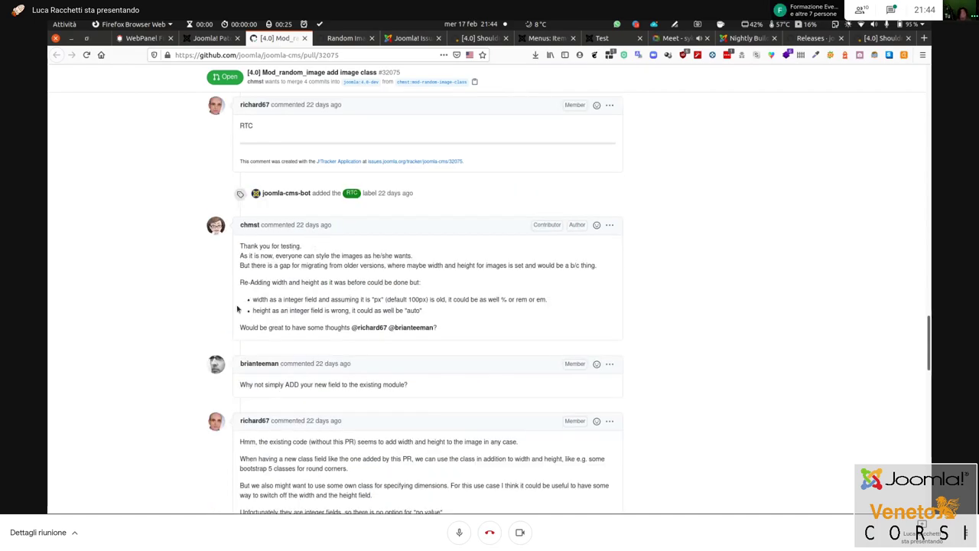
pyautogui.scroll(-2, 429, 300)
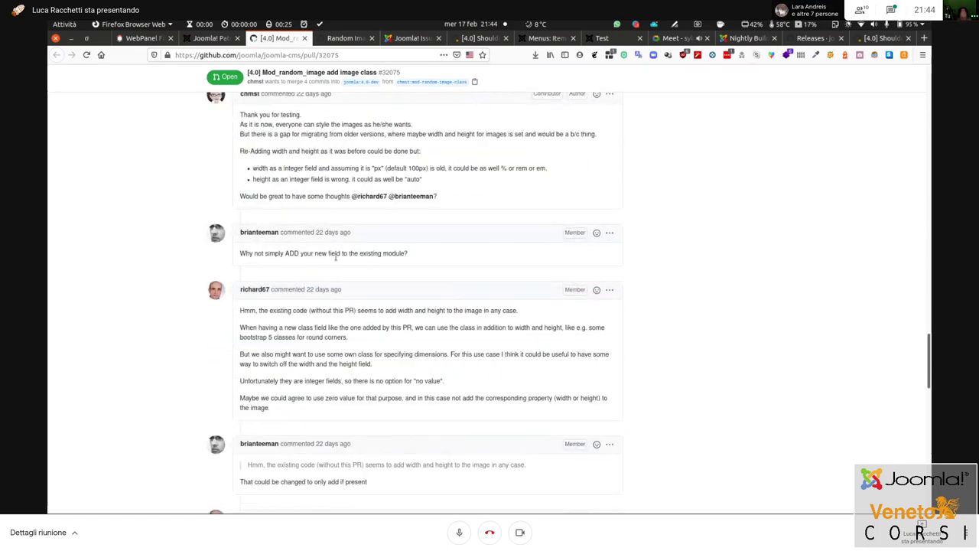
pyautogui.scroll(-5, 403, 255)
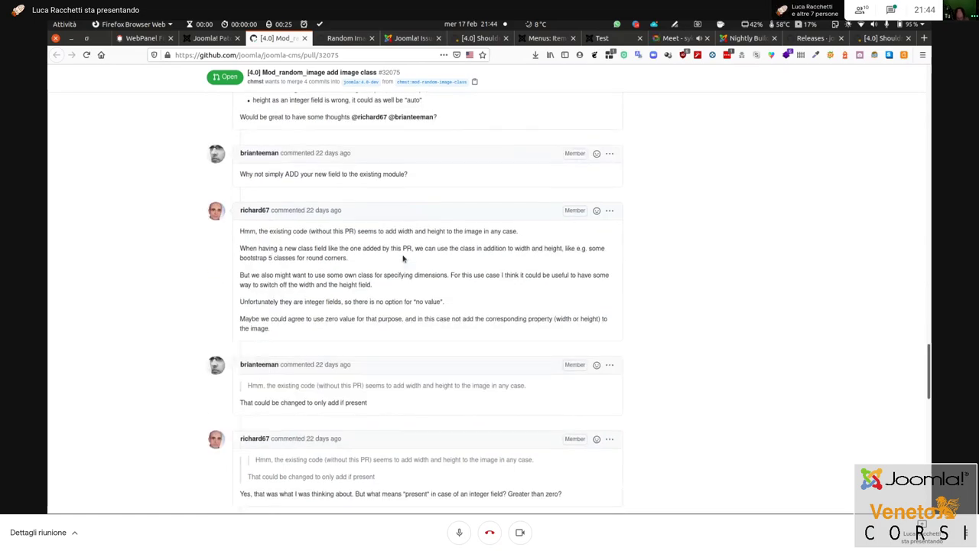
pyautogui.scroll(-8, 375, 205)
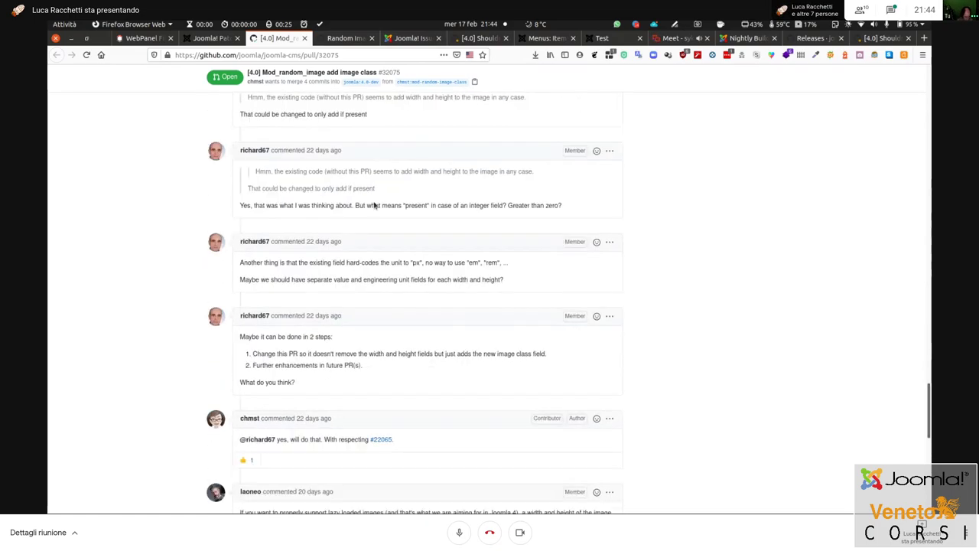
pyautogui.scroll(-2, 374, 205)
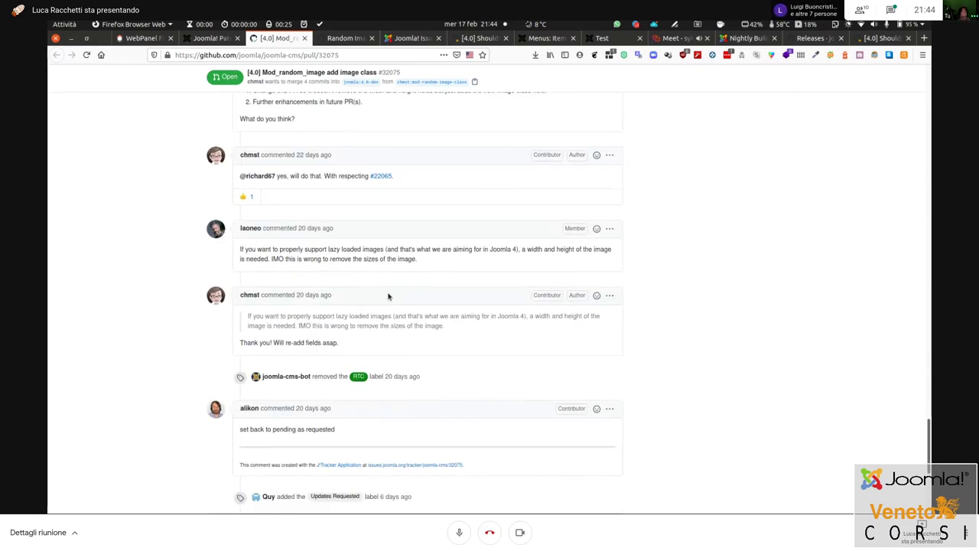
pyautogui.scroll(-4, 390, 297)
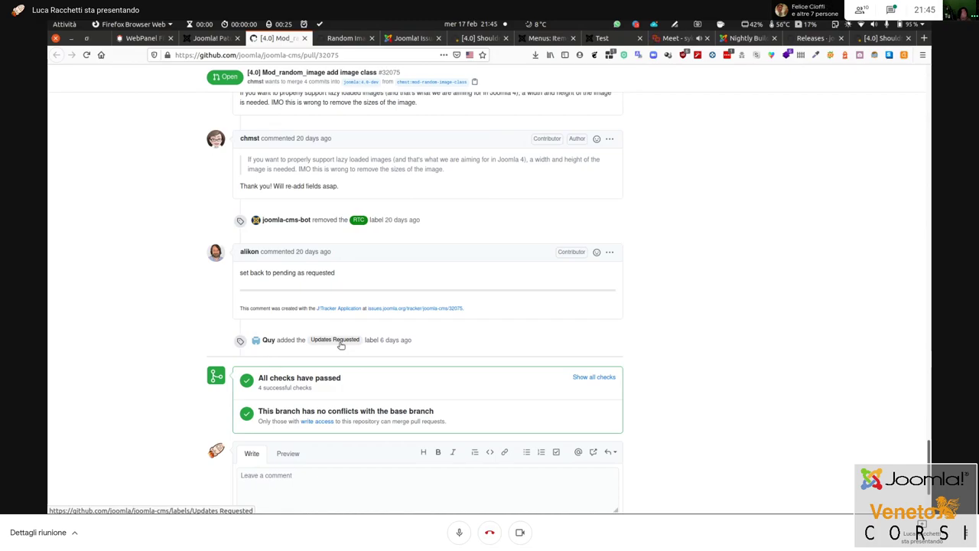
pyautogui.moveTo(251, 143)
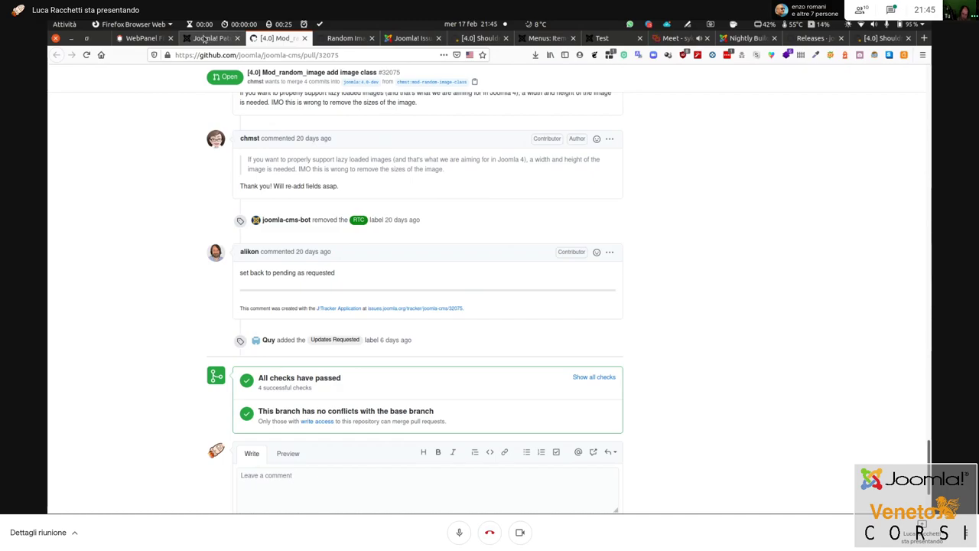
pyautogui.scroll(3, 378, 232)
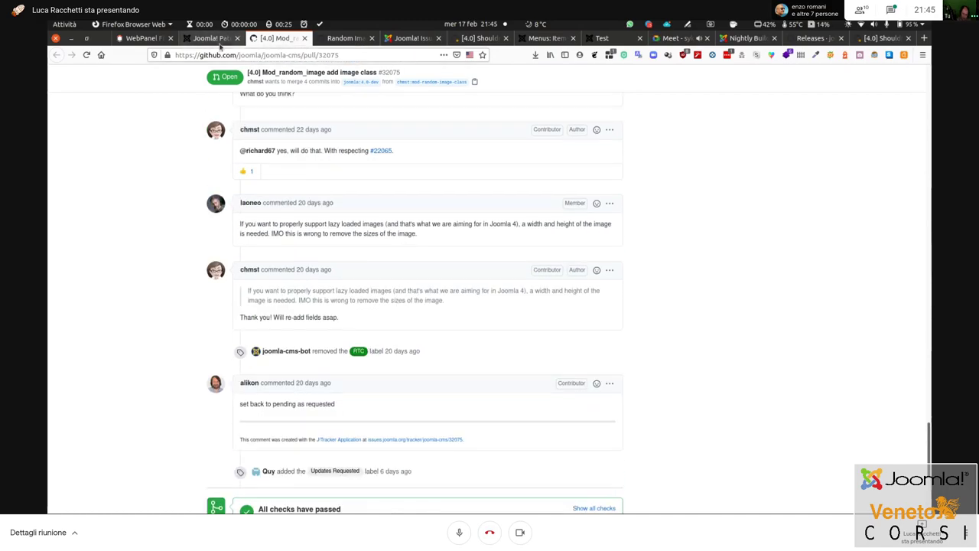
pyautogui.scroll(15, 451, 186)
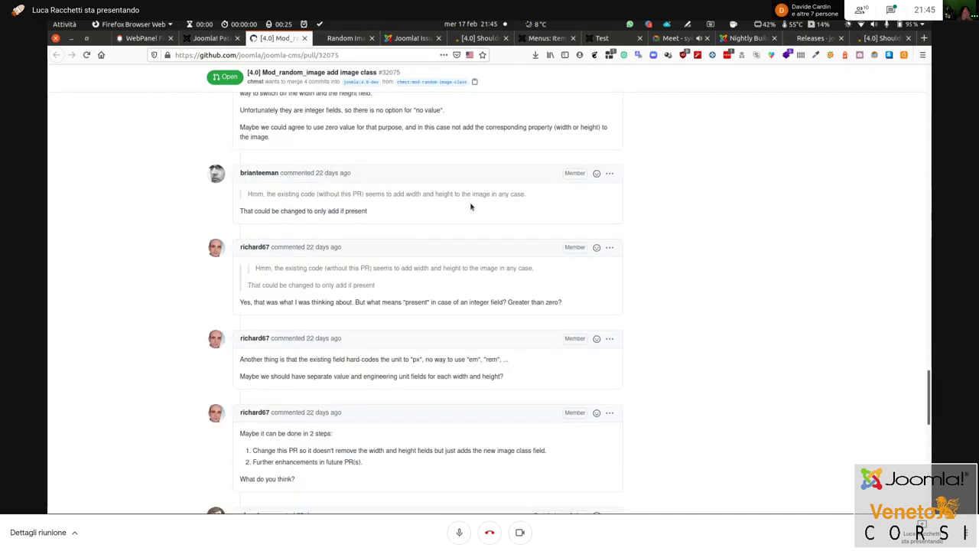
pyautogui.moveTo(930, 310); pyautogui.dragTo(918, 84)
pyautogui.scroll(-2, 469, 230)
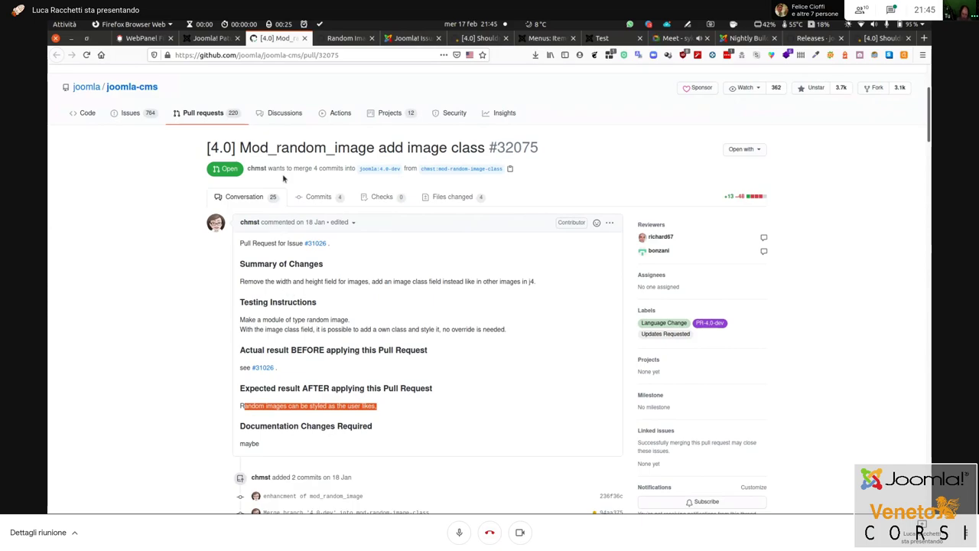
# Copy pull ID 32075 from the Joomla! Patch Tester list and search the patches for it
pyautogui.click(200, 38)
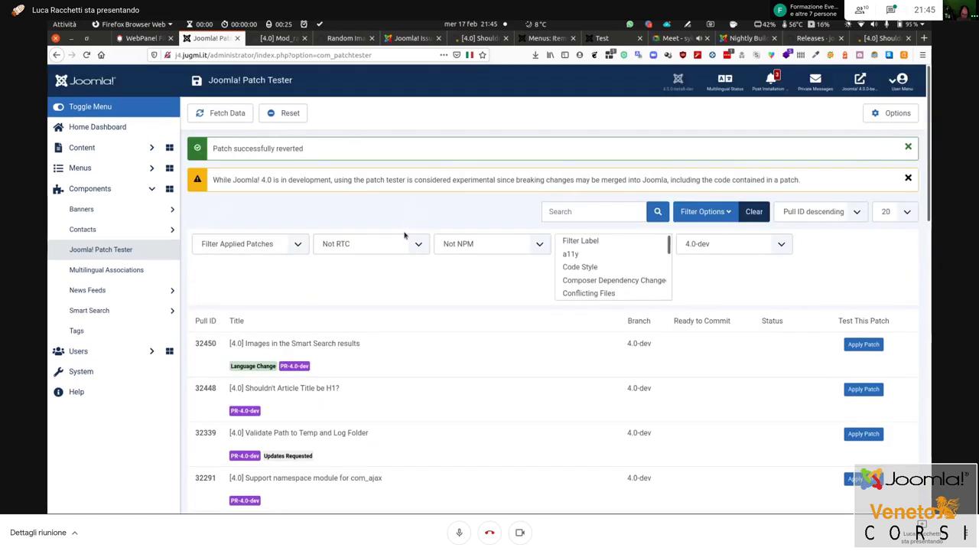
pyautogui.scroll(-6, 396, 236)
pyautogui.scroll(-1, 381, 243)
pyautogui.moveTo(189, 181); pyautogui.dragTo(219, 181)
pyautogui.hotkey('ctrl', 'c')
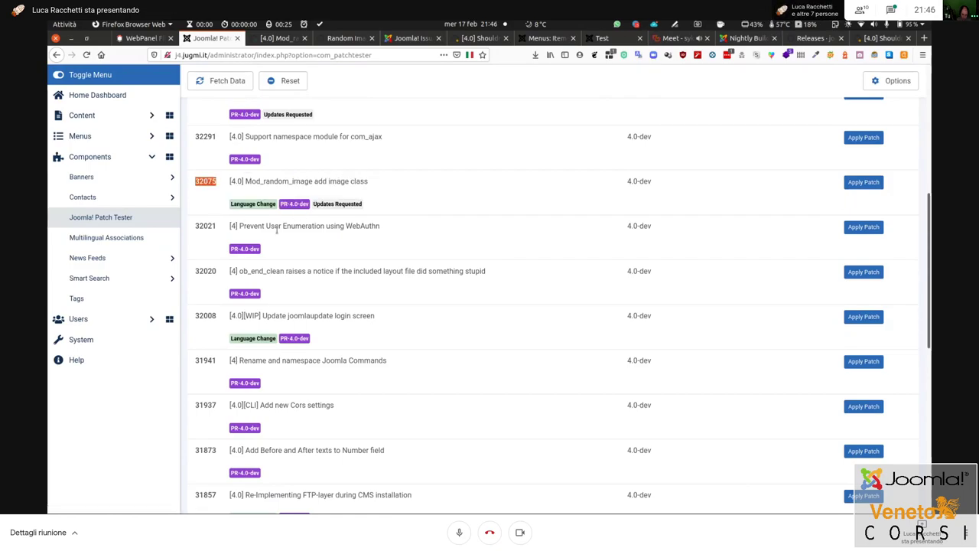
pyautogui.scroll(5, 251, 182)
pyautogui.click(572, 211)
pyautogui.hotkey('ctrl', 'v')
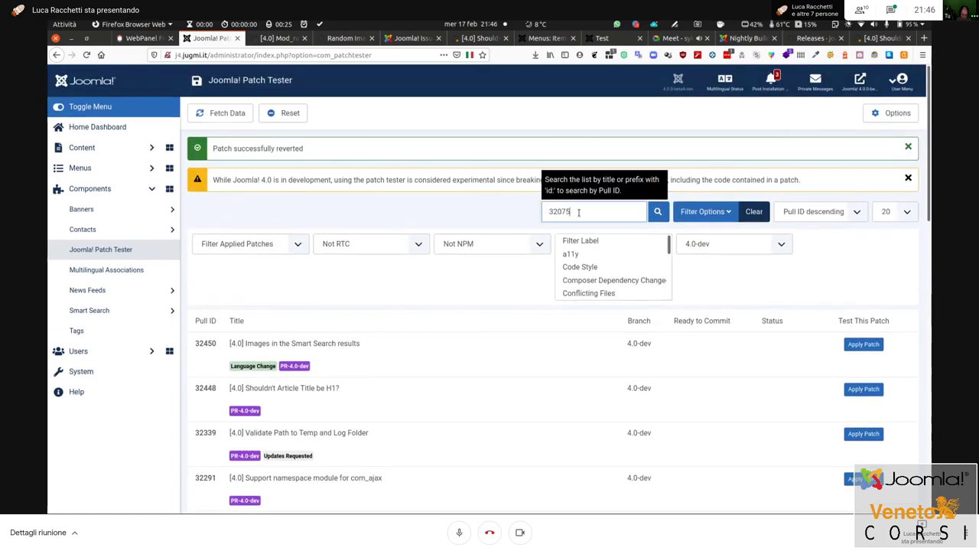
pyautogui.click(658, 212)
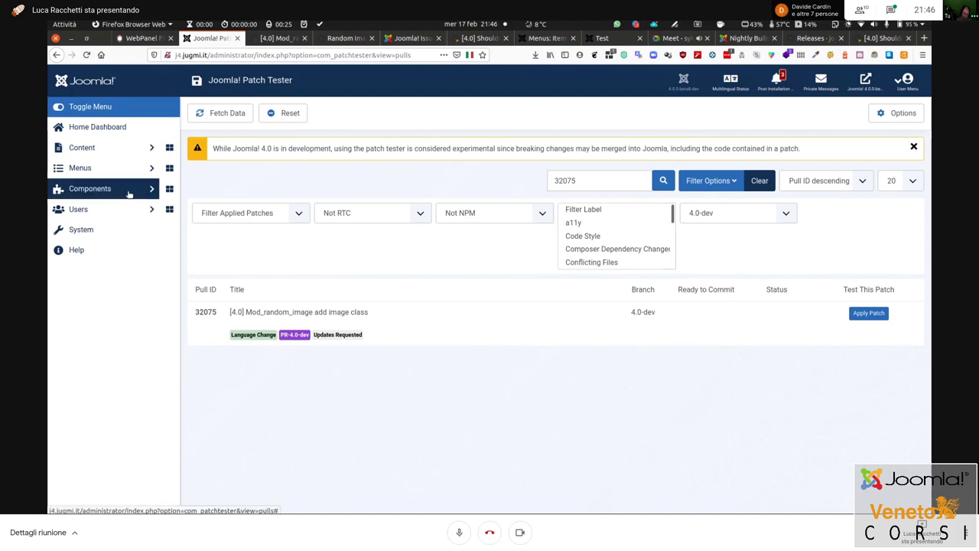
# Start a new site module of the Random Image type, found by filtering for "random", and title it "Random Image"
pyautogui.click(115, 151)
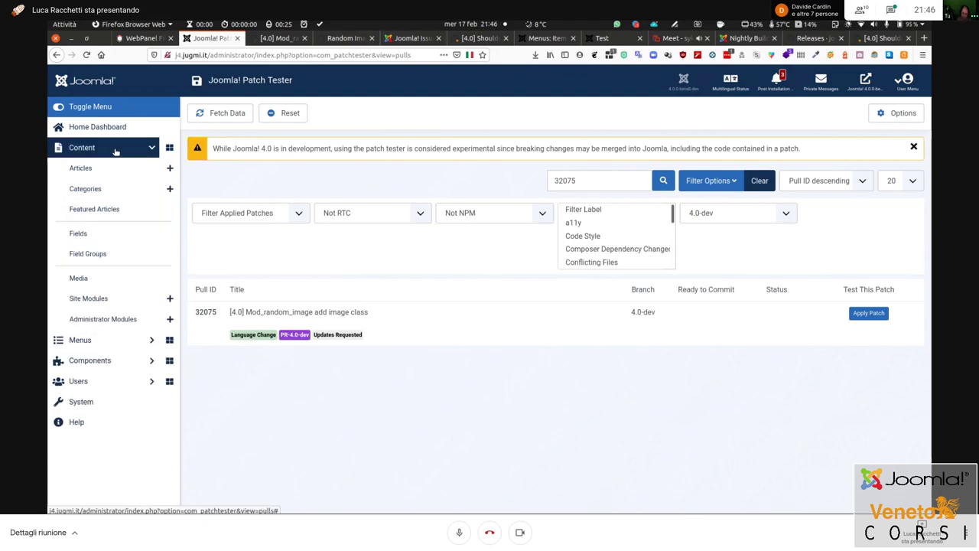
pyautogui.click(108, 304)
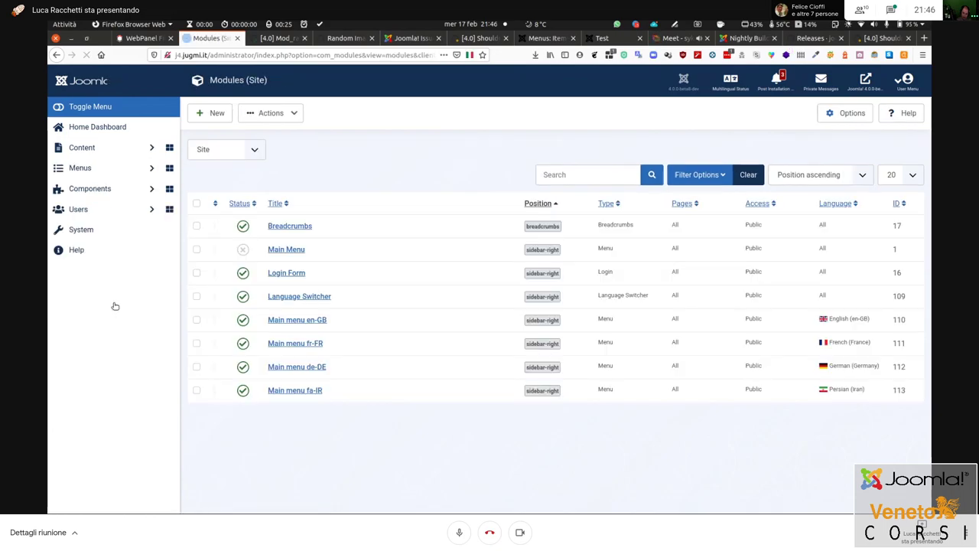
pyautogui.click(215, 114)
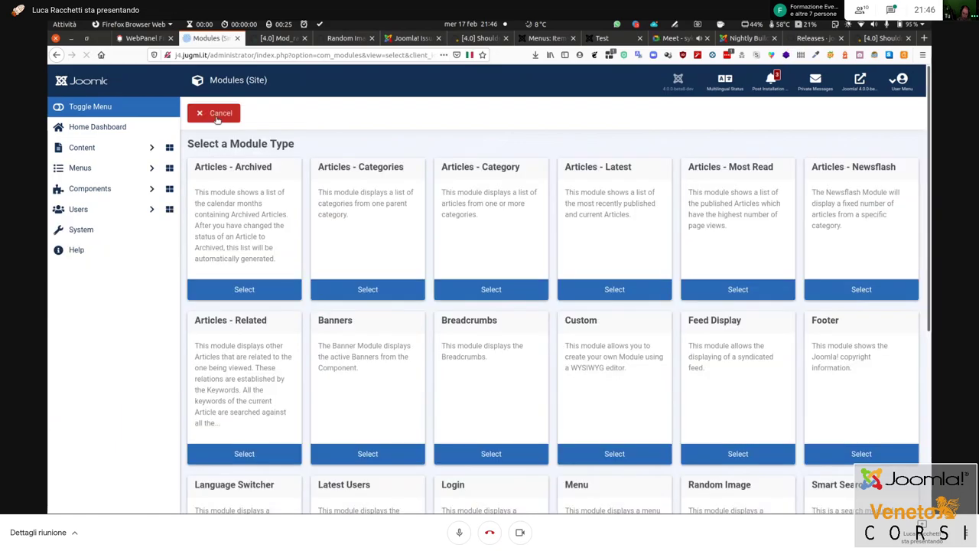
pyautogui.write('random')
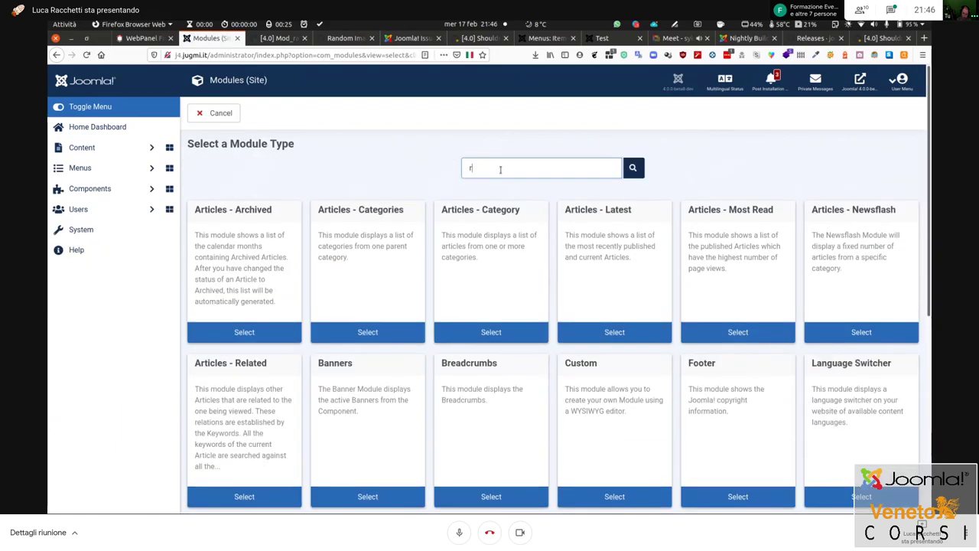
pyautogui.click(261, 288)
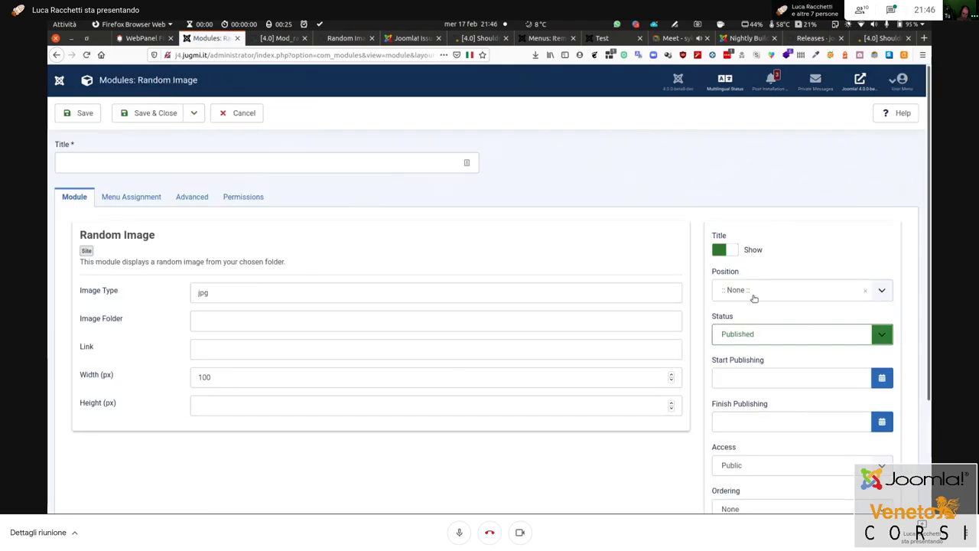
pyautogui.click(116, 158)
pyautogui.write('Random Image')
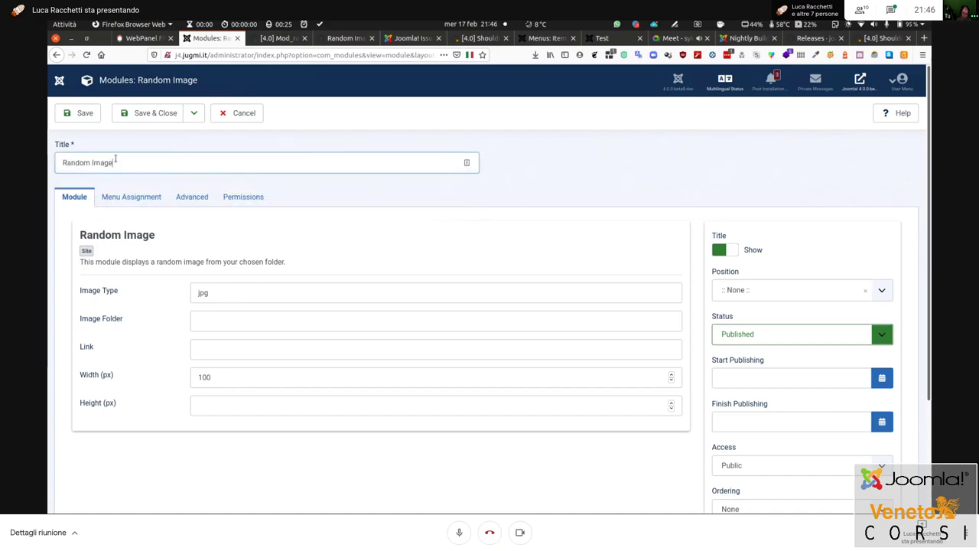
# Assign the Random Image module to the Top-a position of the Cassiopeia template and save the module
pyautogui.click(795, 295)
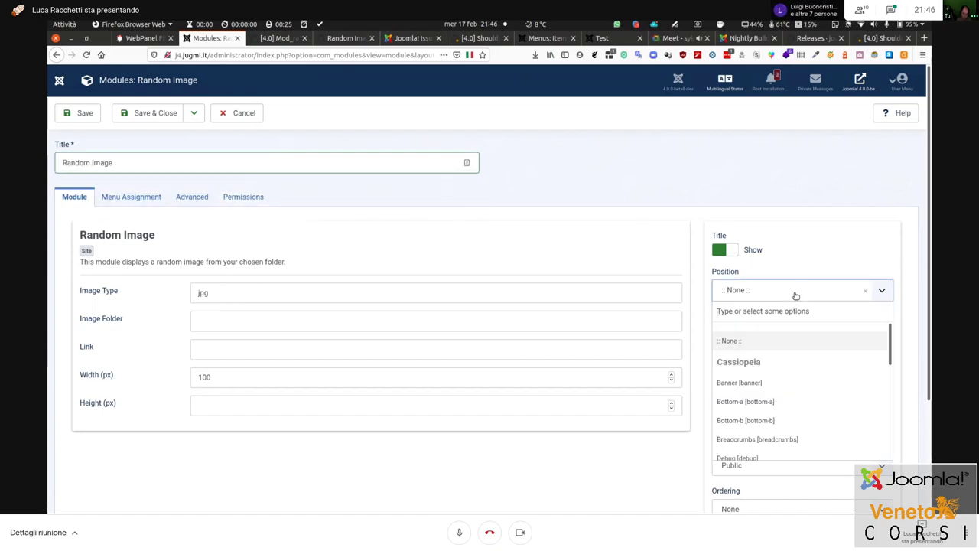
pyautogui.scroll(-1, 831, 385)
pyautogui.scroll(-4, 831, 384)
pyautogui.scroll(-1, 831, 384)
pyautogui.click(759, 400)
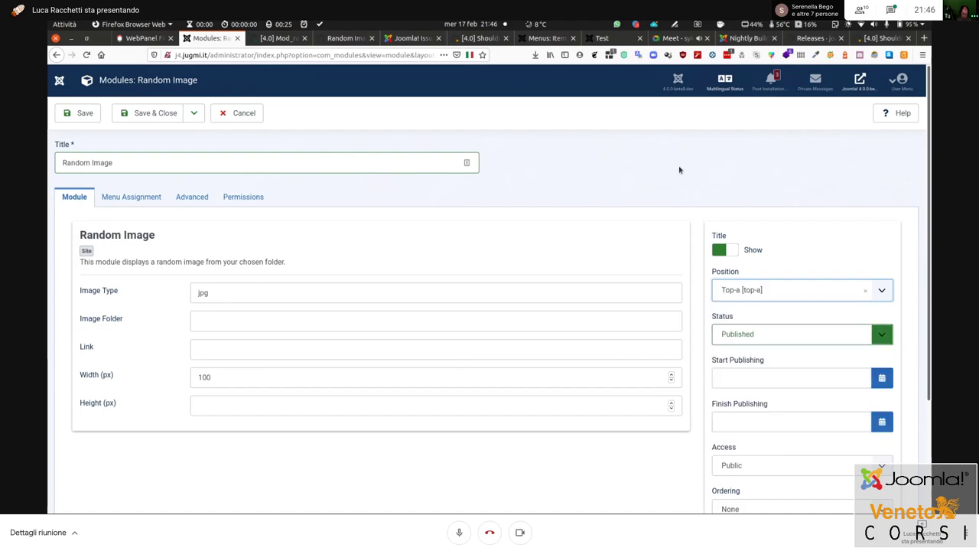
pyautogui.scroll(-2, 605, 187)
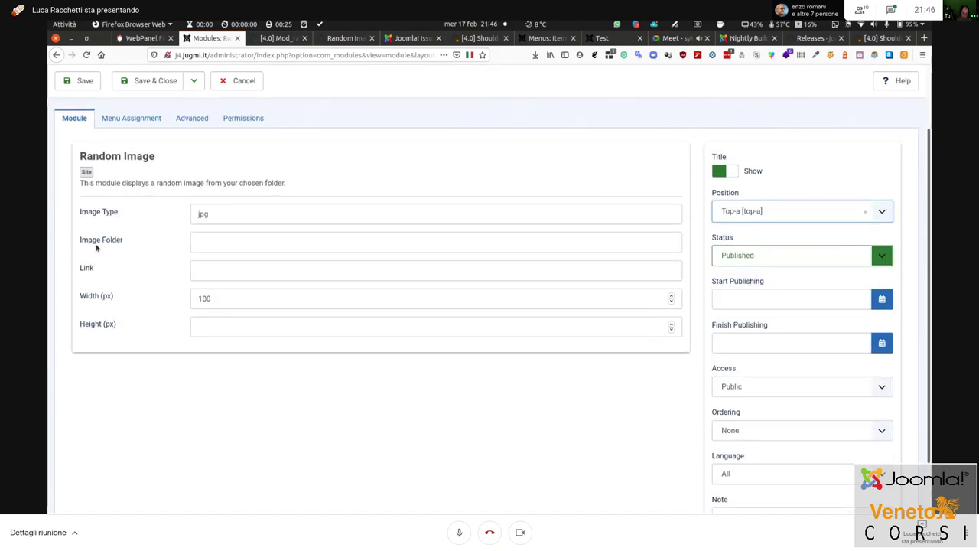
pyautogui.click(274, 237)
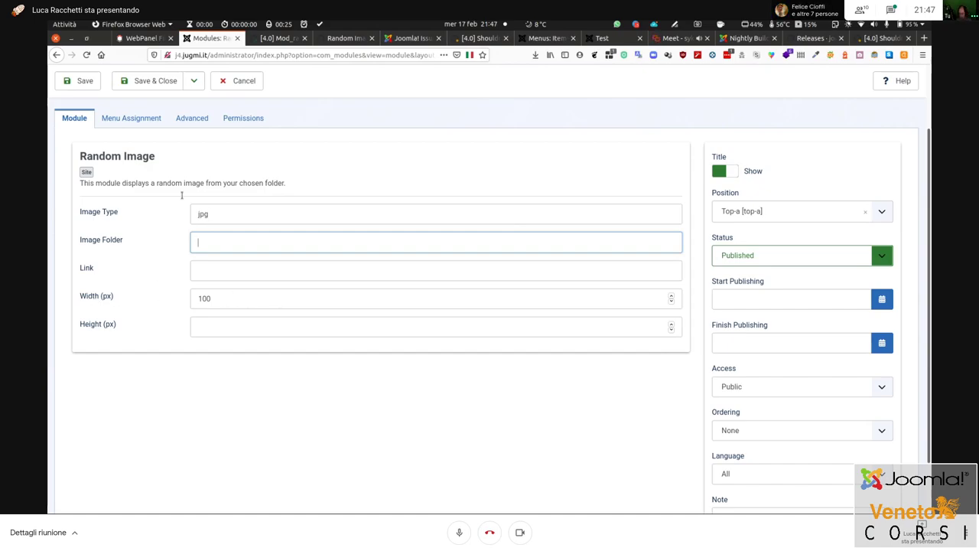
pyautogui.click(85, 82)
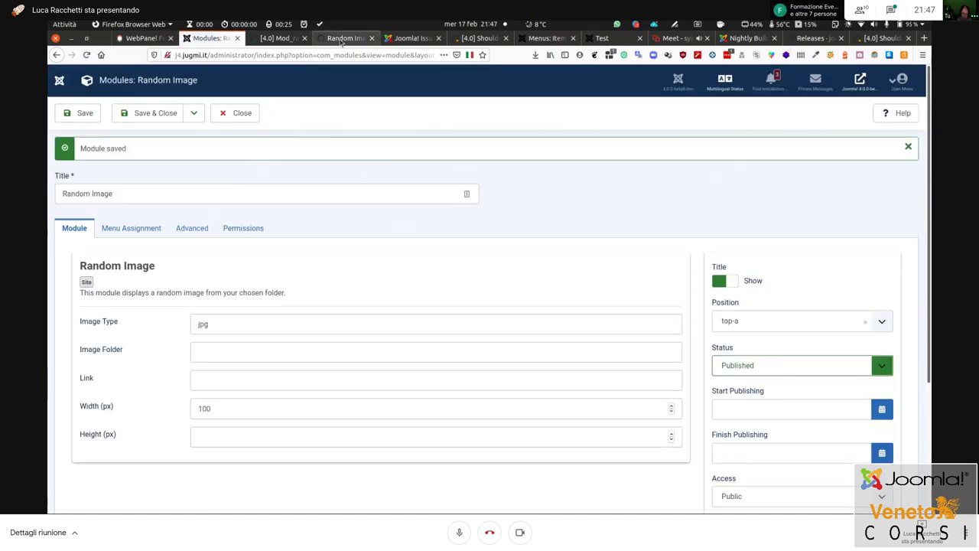
# Find the site's open Test page, place its tab beside the module's tab, and go to the Home page to view the Random Image module
pyautogui.click(354, 39)
pyautogui.click(397, 40)
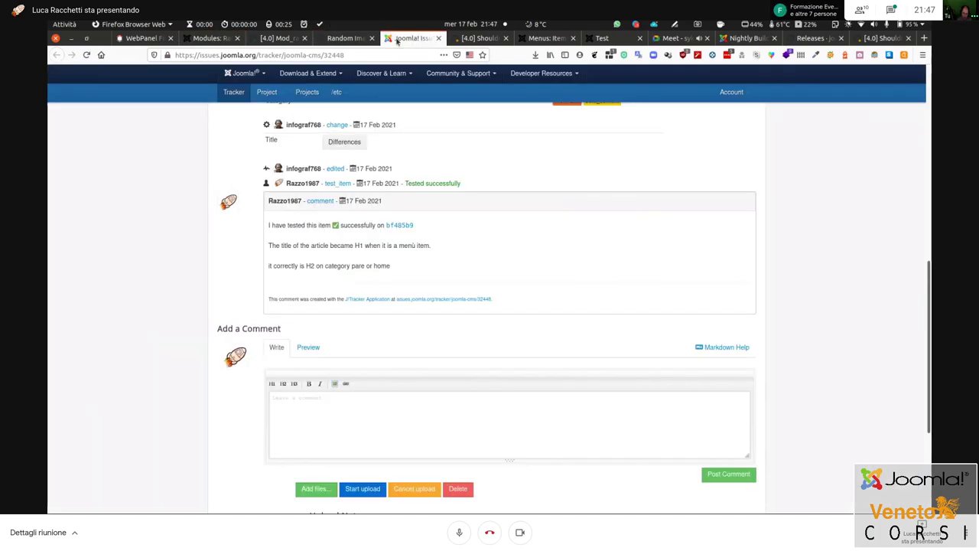
pyautogui.click(548, 39)
pyautogui.click(610, 38)
pyautogui.moveTo(611, 42); pyautogui.dragTo(295, 40)
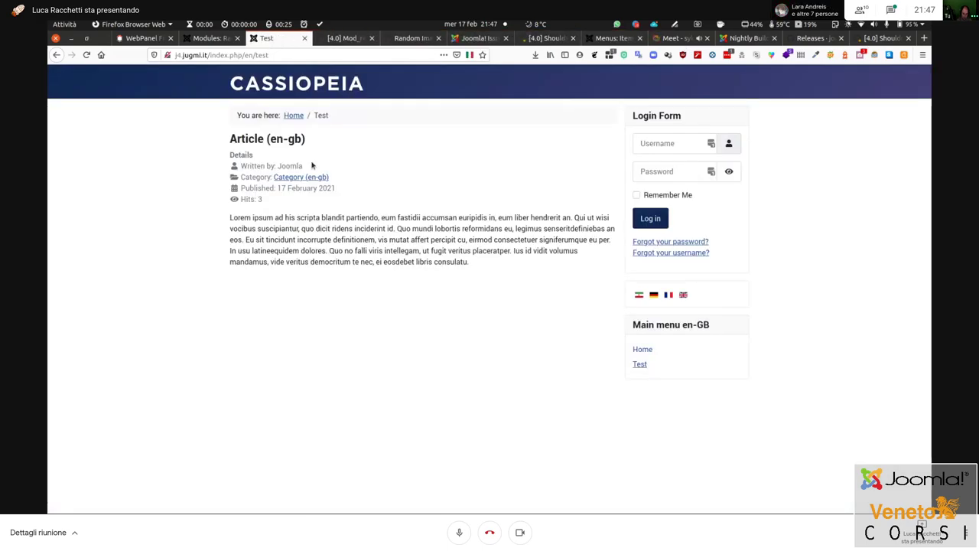
pyautogui.click(294, 114)
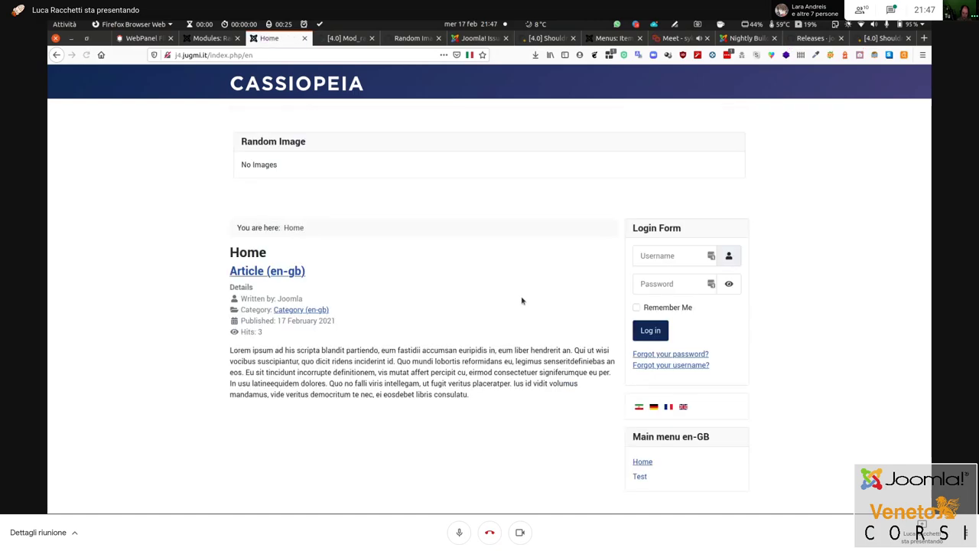
# Close the Random Image module's edit page and open the Media manager in a separate browser tab
pyautogui.click(214, 40)
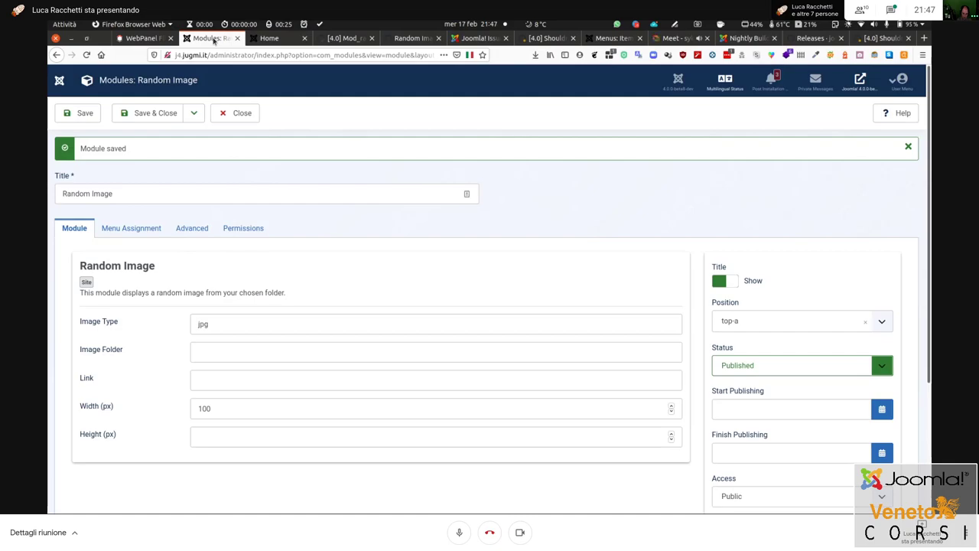
pyautogui.click(251, 115)
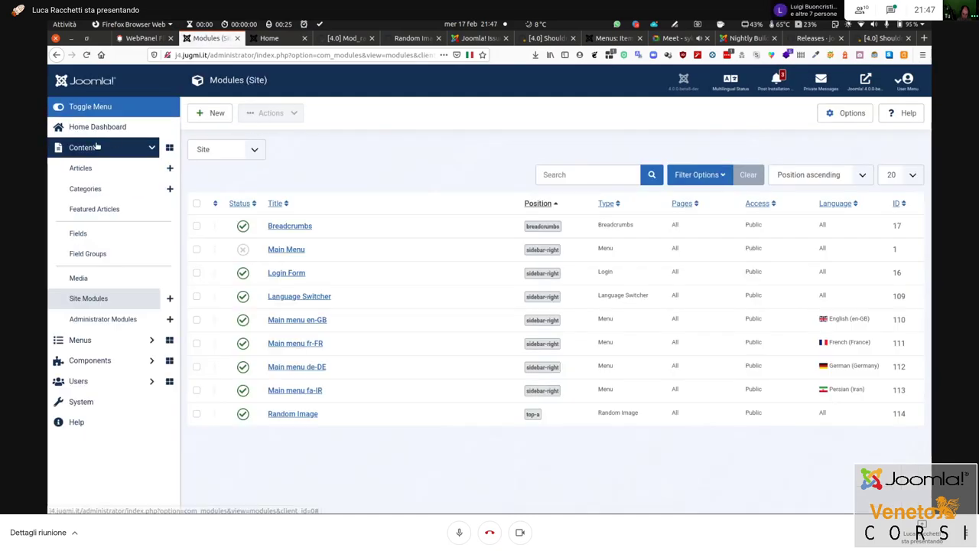
pyautogui.rightClick(100, 278)
pyautogui.click(194, 285)
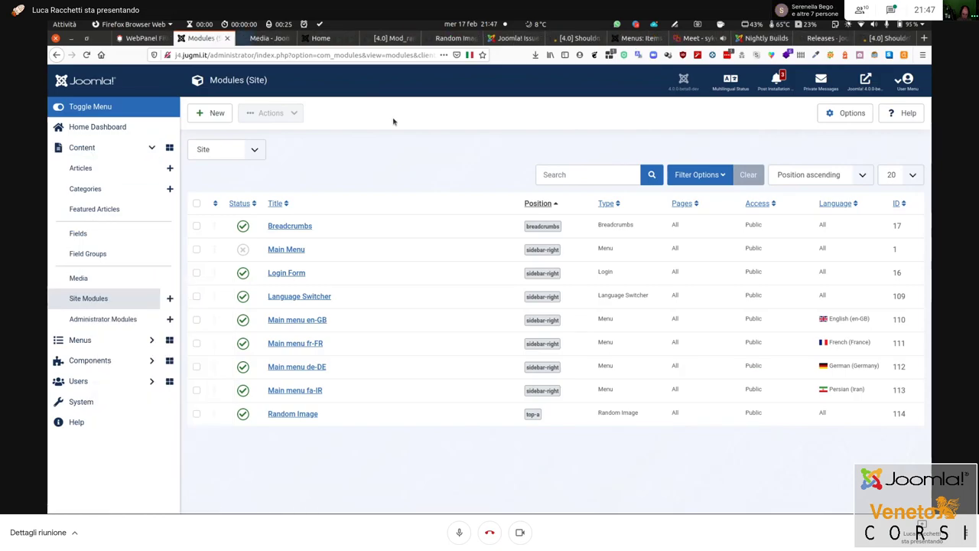
pyautogui.click(264, 37)
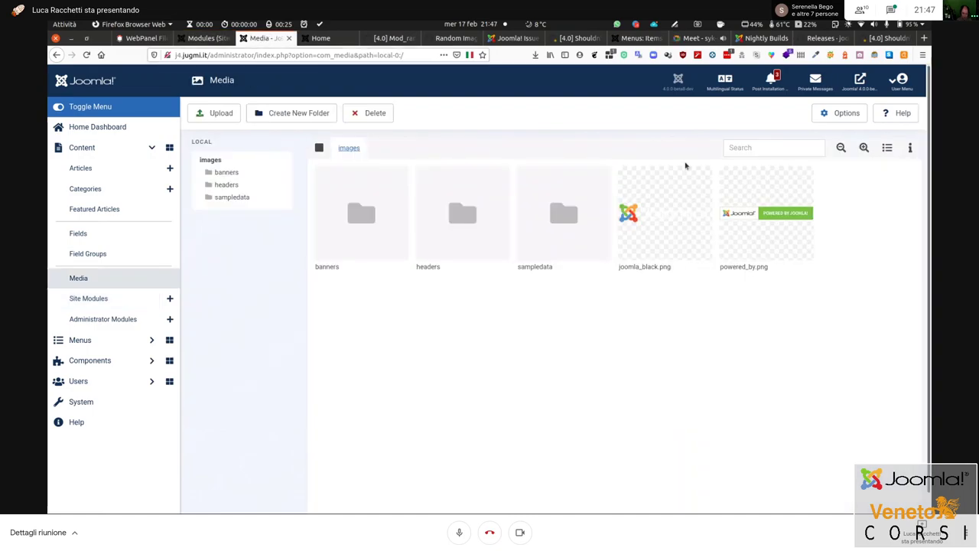
# Open the cassiopeia folder inside sampledata in the Media manager and copy the sampledata and cassiopeia part of its path
pyautogui.click(463, 219)
pyautogui.click(564, 220)
pyautogui.click(564, 220)
pyautogui.click(563, 219)
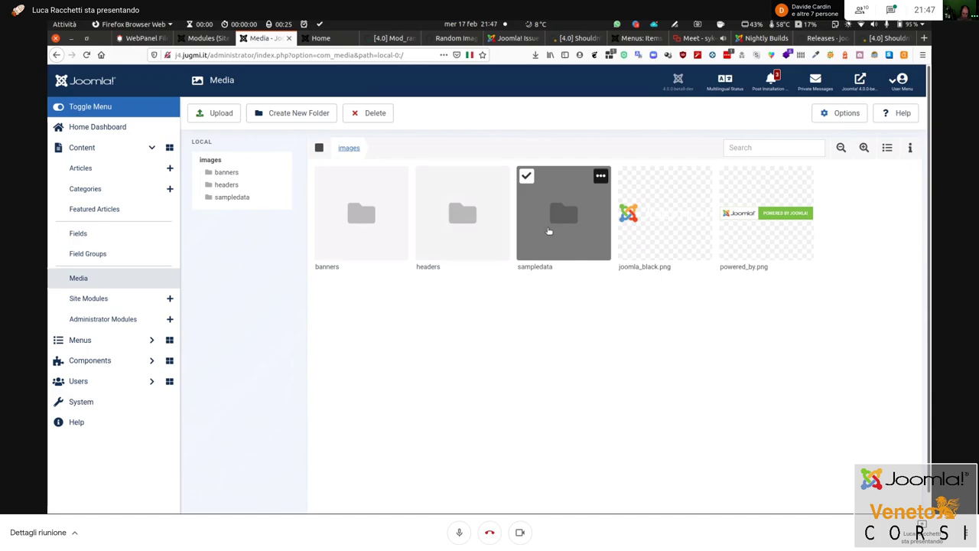
pyautogui.doubleClick(566, 229)
pyautogui.doubleClick(406, 222)
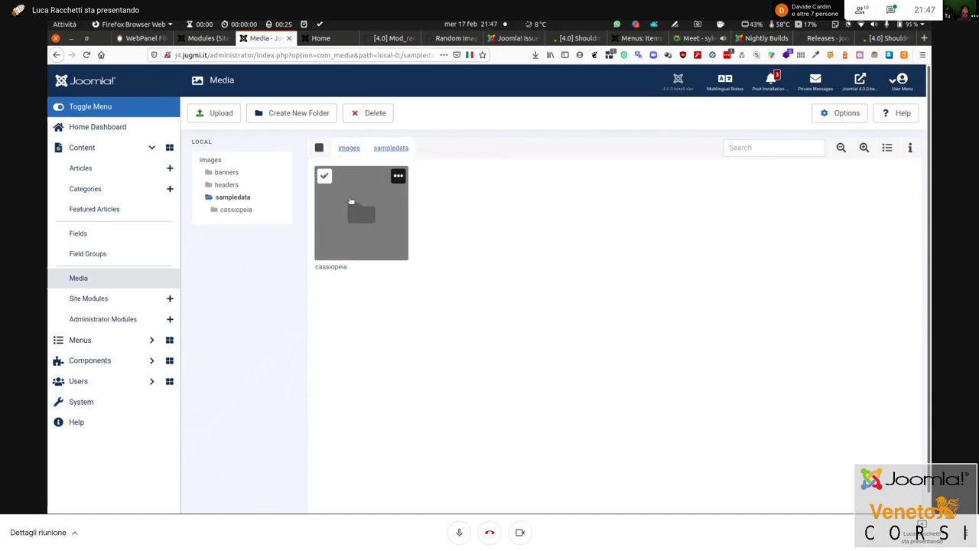
pyautogui.moveTo(479, 153); pyautogui.dragTo(373, 151)
pyautogui.hotkey('ctrl', 'c')
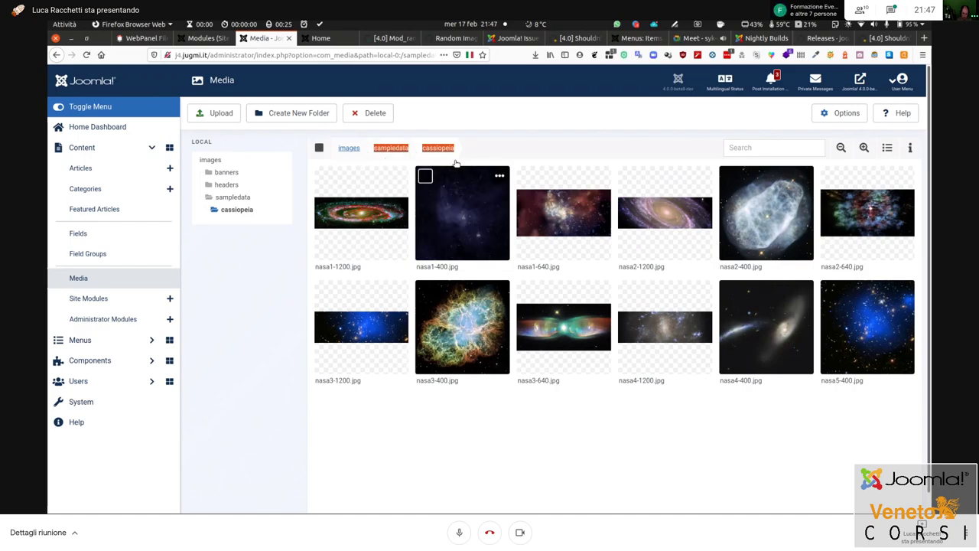
# Reopen the Random Image module, set its Image Folder to sampledata/cassiopeia and save it
pyautogui.click(204, 38)
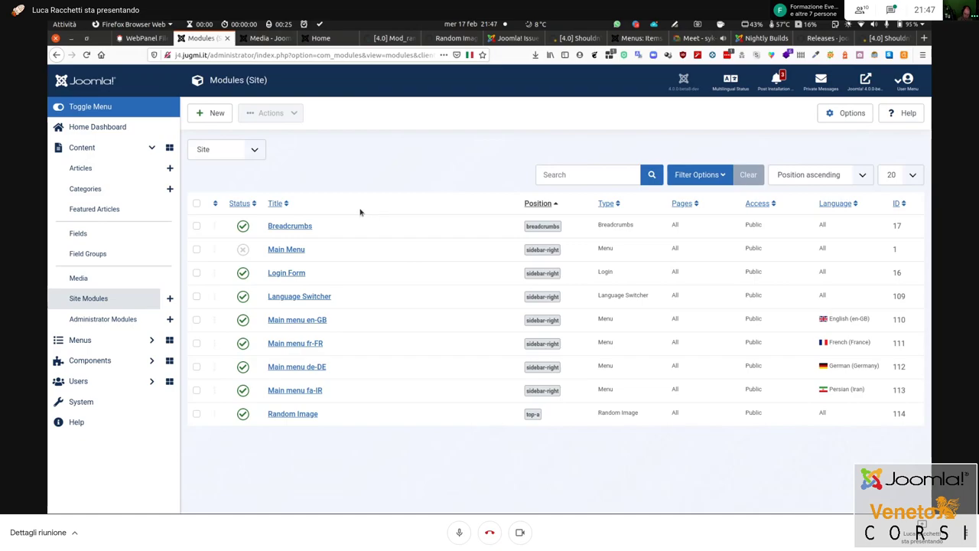
pyautogui.click(298, 414)
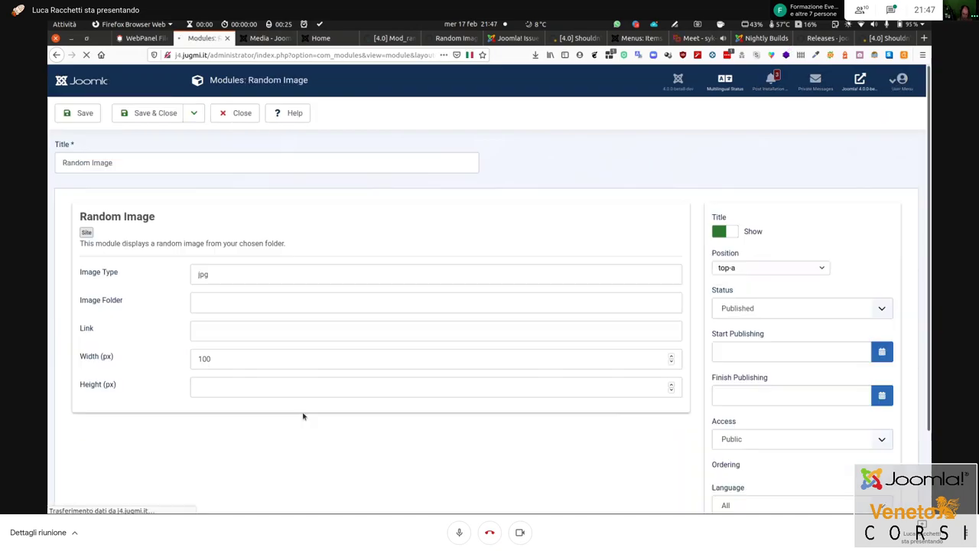
pyautogui.click(386, 321)
pyautogui.hotkey('ctrl', 'v')
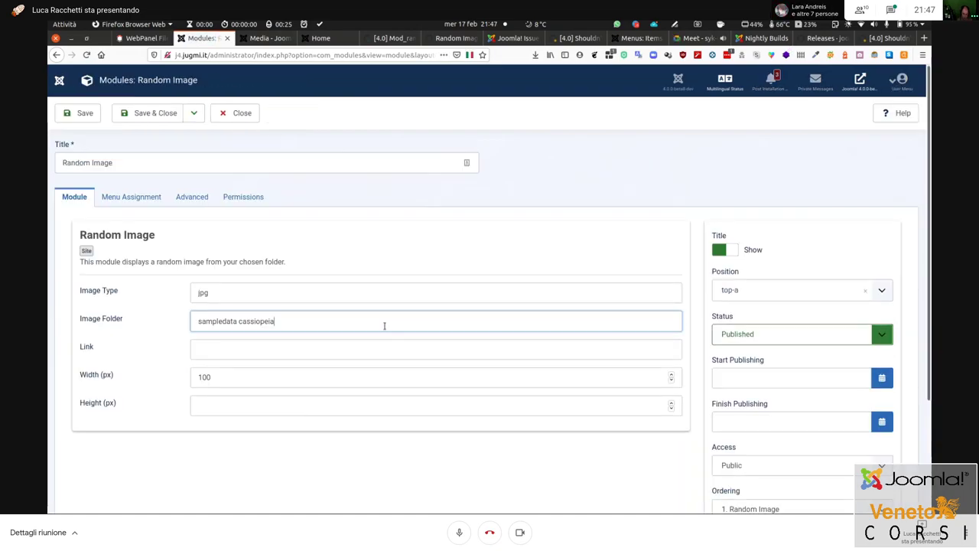
pyautogui.click(240, 321)
pyautogui.press('BackSpace')
pyautogui.write('/')
pyautogui.click(366, 319)
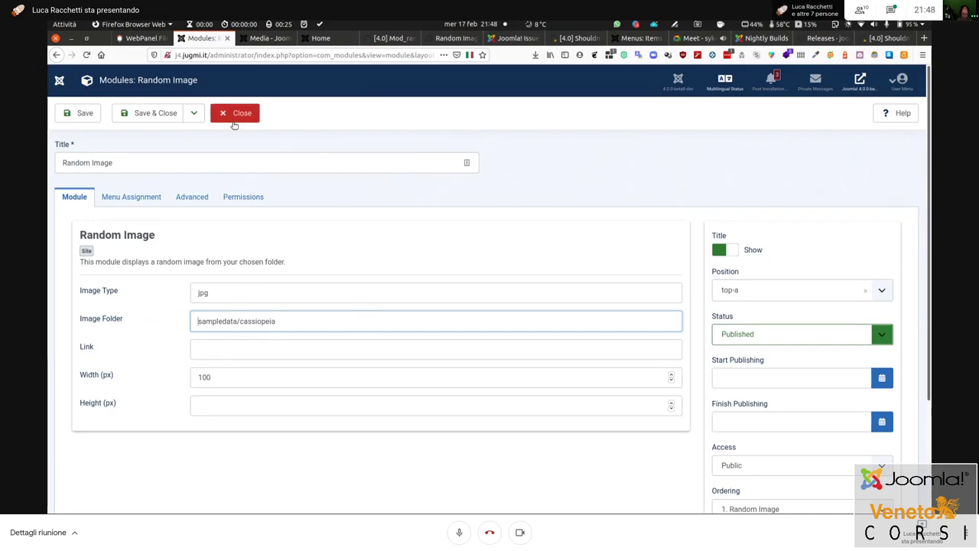
pyautogui.click(79, 113)
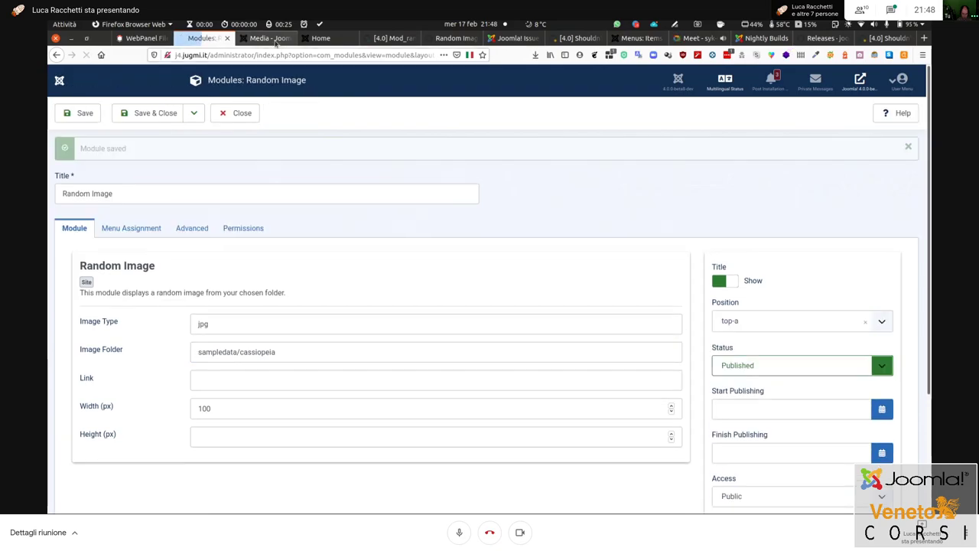
# Reload the site's Home page to check the Random Image module's output
pyautogui.click(272, 38)
pyautogui.click(318, 38)
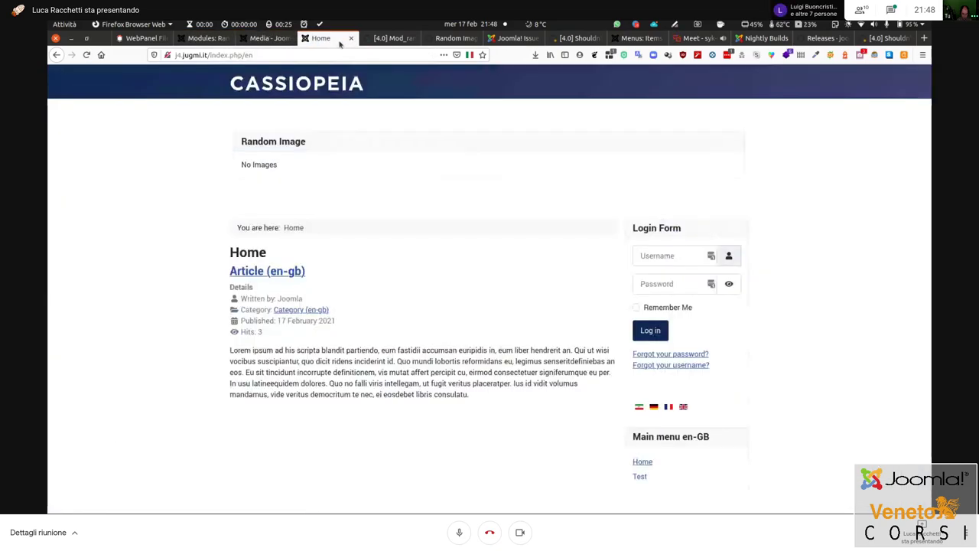
pyautogui.click(87, 56)
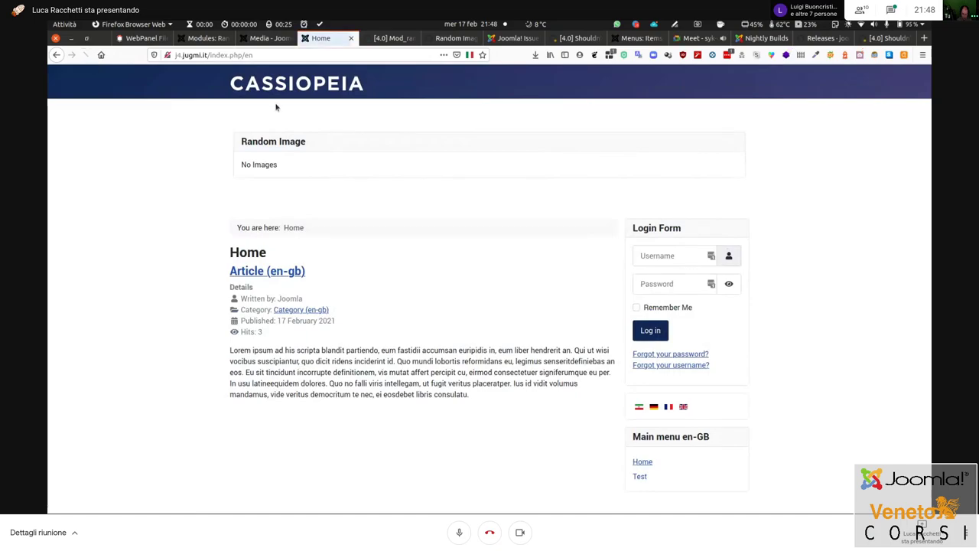
# Prefix the module's folder path so the Image Folder reads images/sampledata/cassiopeia, and save the module
pyautogui.click(271, 38)
pyautogui.click(207, 38)
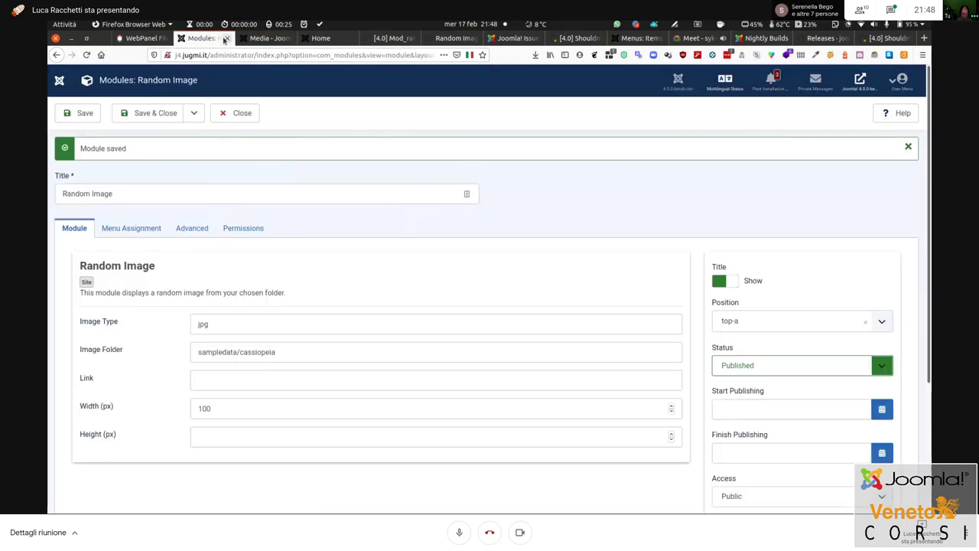
pyautogui.click(281, 353)
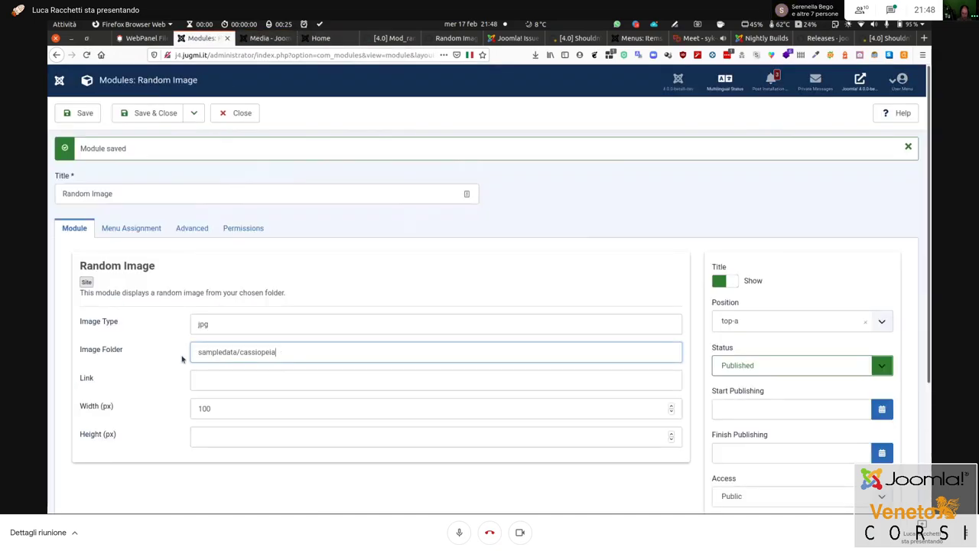
pyautogui.write('images/')
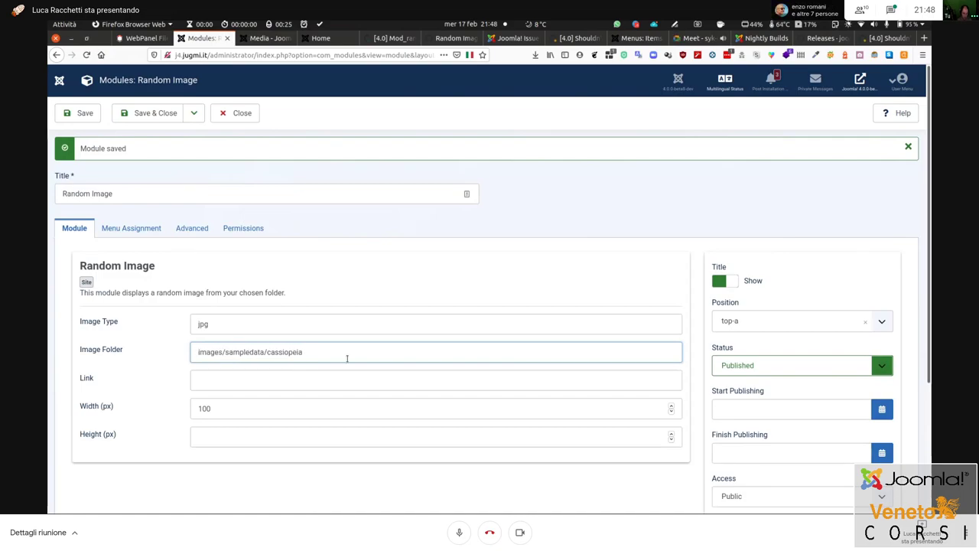
pyautogui.press('Return')
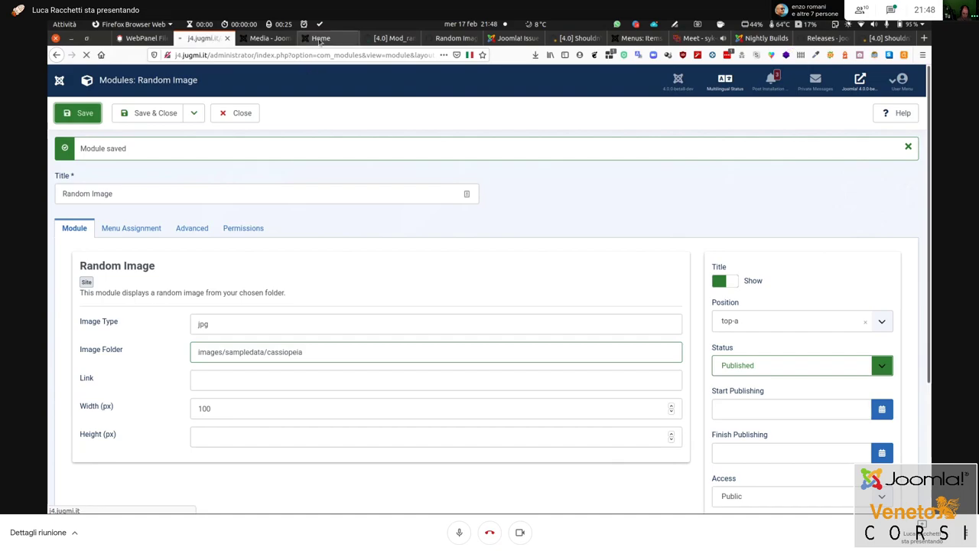
# Reload the Home page to check the random image, and review the module's folder path and the matching pictures in the Media manager
pyautogui.click(319, 38)
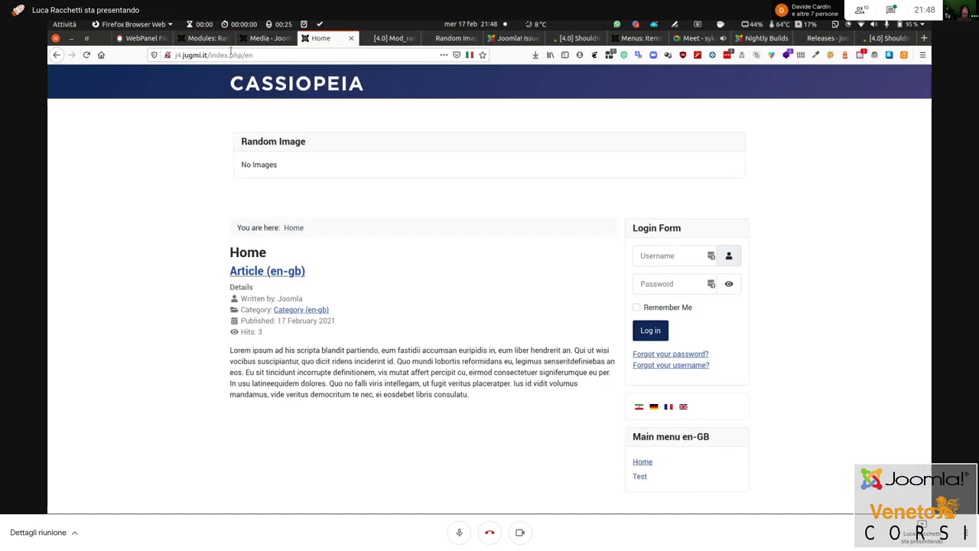
pyautogui.click(87, 54)
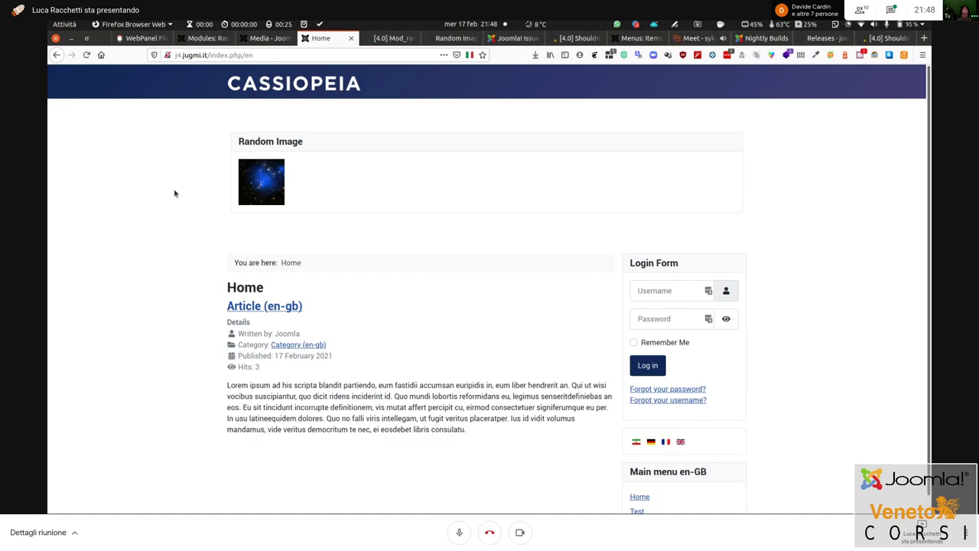
pyautogui.click(205, 38)
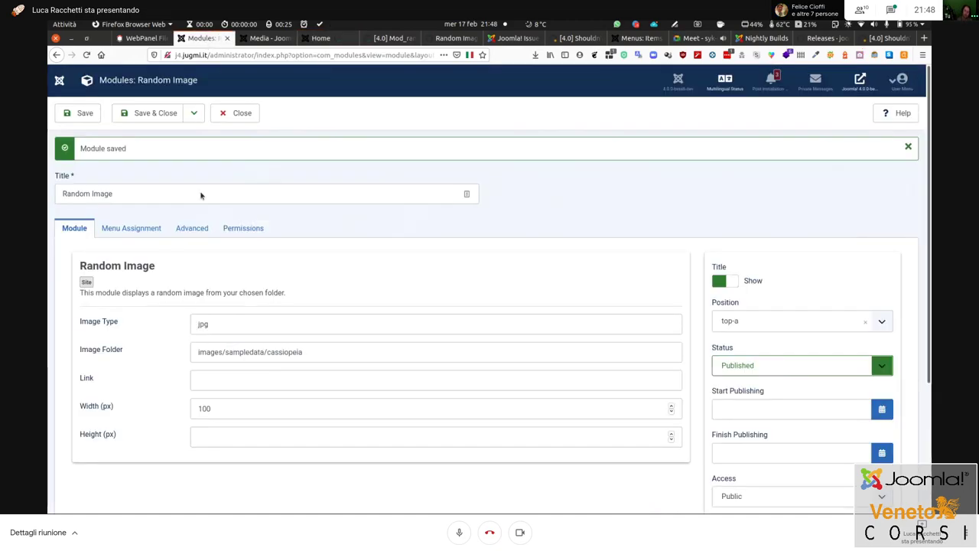
pyautogui.moveTo(198, 353); pyautogui.dragTo(170, 349)
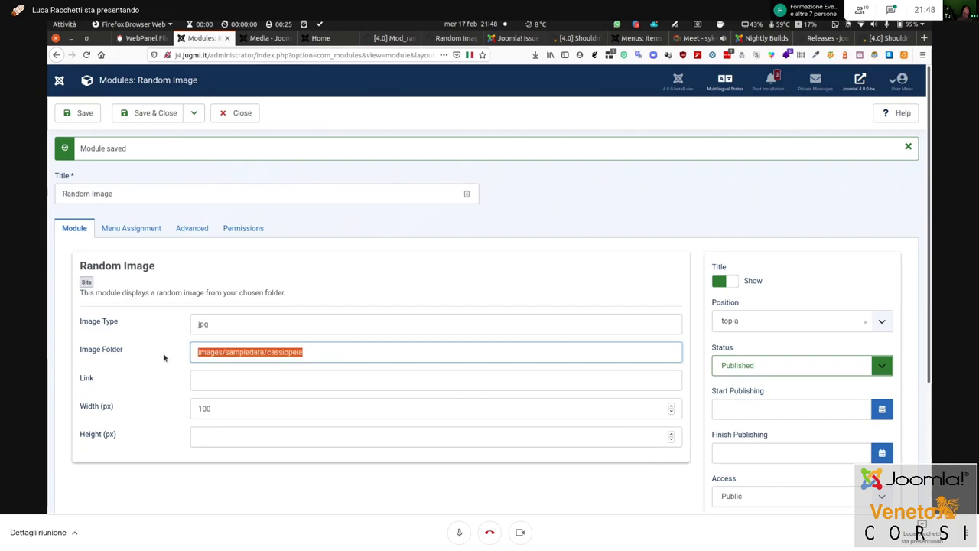
pyautogui.click(264, 37)
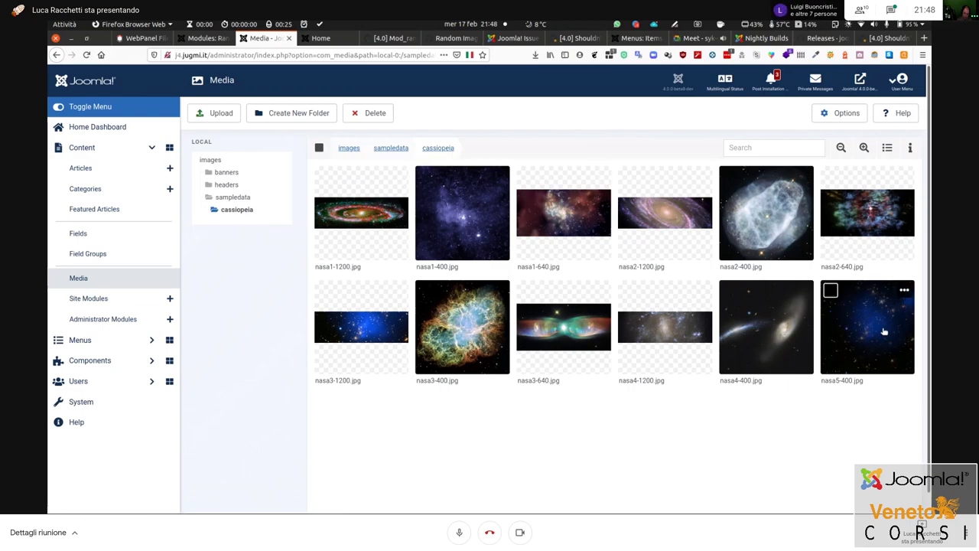
# Reload the Home page again and inspect the random image's HTML element in a maximized developer tools window
pyautogui.click(321, 40)
pyautogui.click(83, 52)
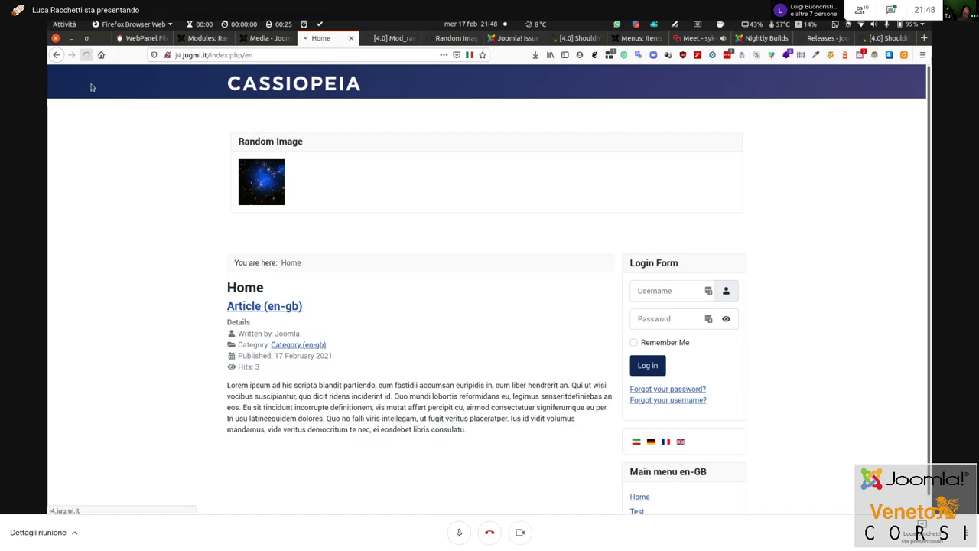
pyautogui.rightClick(264, 174)
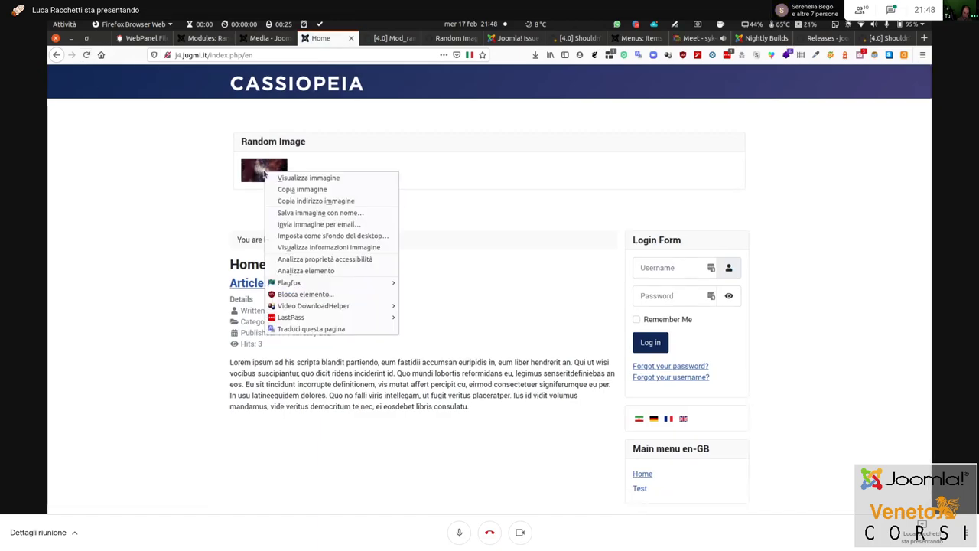
pyautogui.click(345, 272)
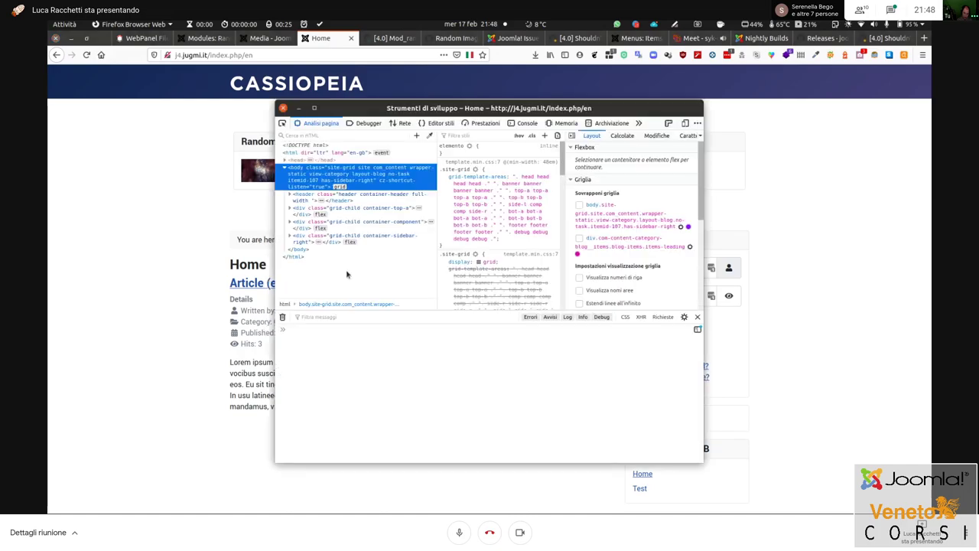
pyautogui.doubleClick(623, 115)
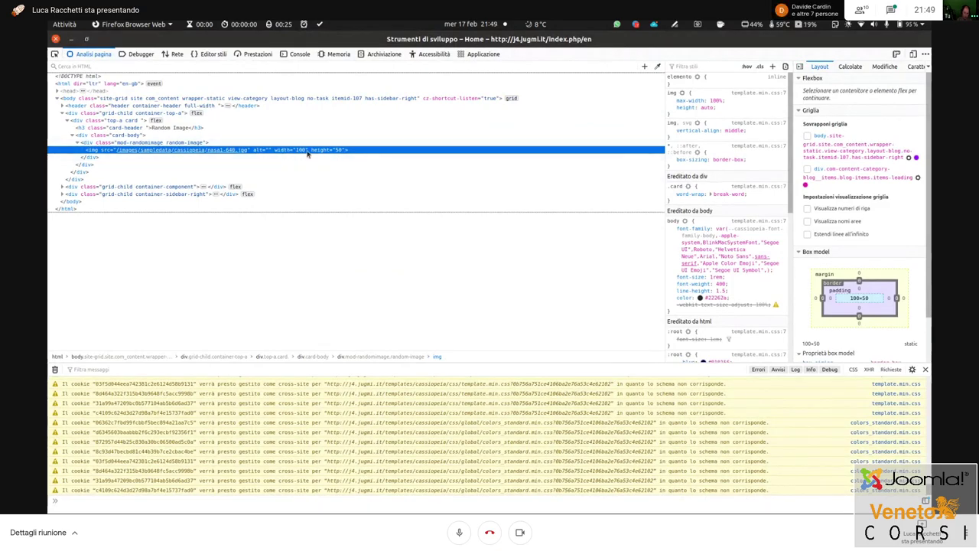
# Close the developer tools and the module, and apply pull request 32075 in the Joomla! Patch Tester
pyautogui.click(55, 39)
pyautogui.click(279, 40)
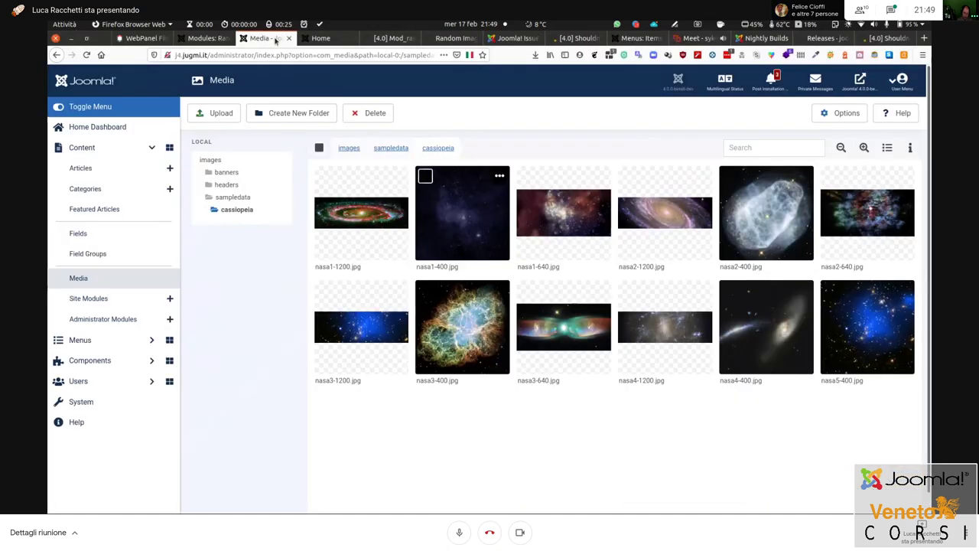
pyautogui.click(218, 39)
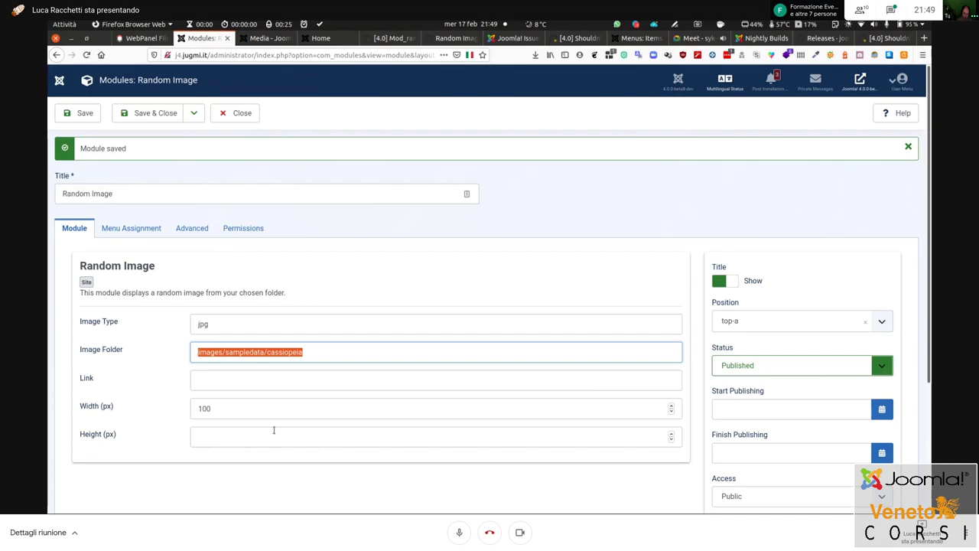
pyautogui.click(257, 112)
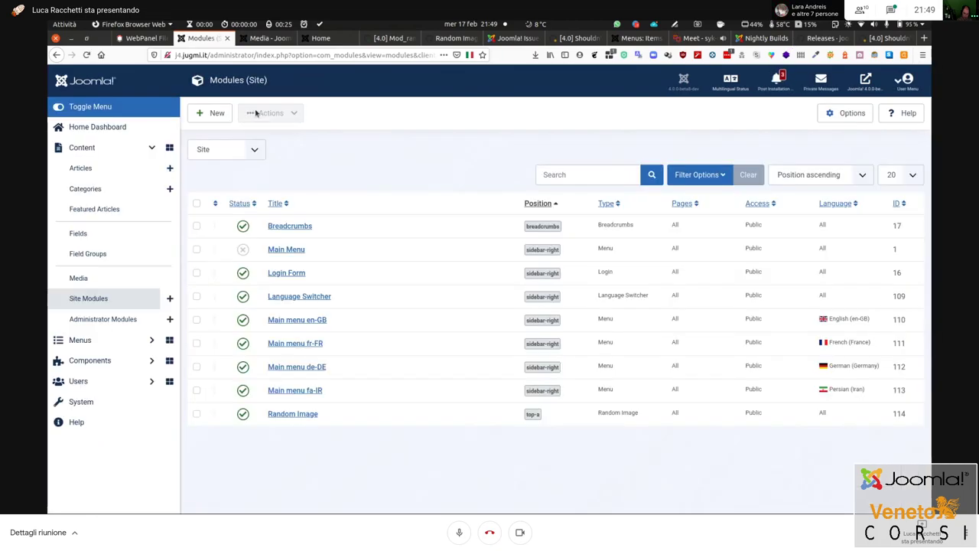
pyautogui.click(126, 360)
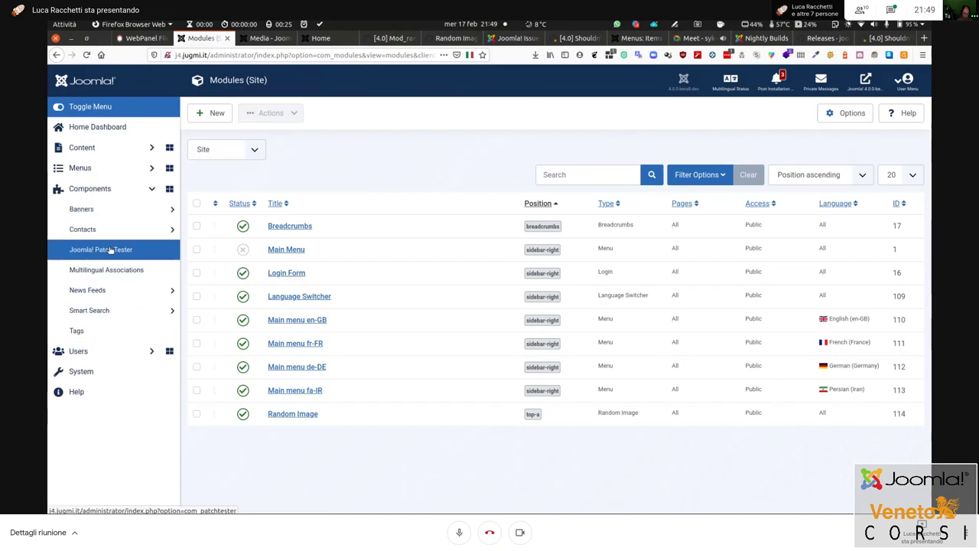
pyautogui.click(108, 251)
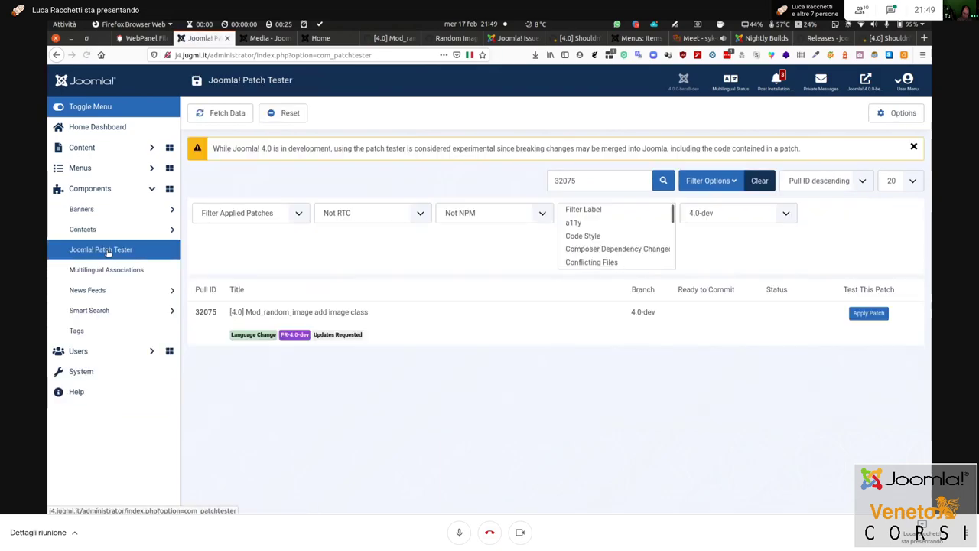
pyautogui.click(884, 315)
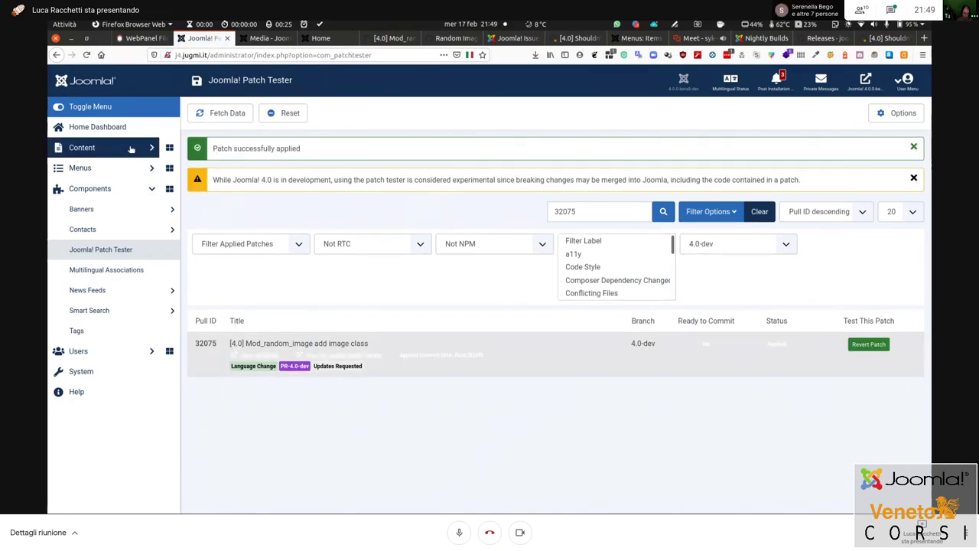
# Reopen the Random Image site module for editing and go to its Image Class field
pyautogui.click(132, 149)
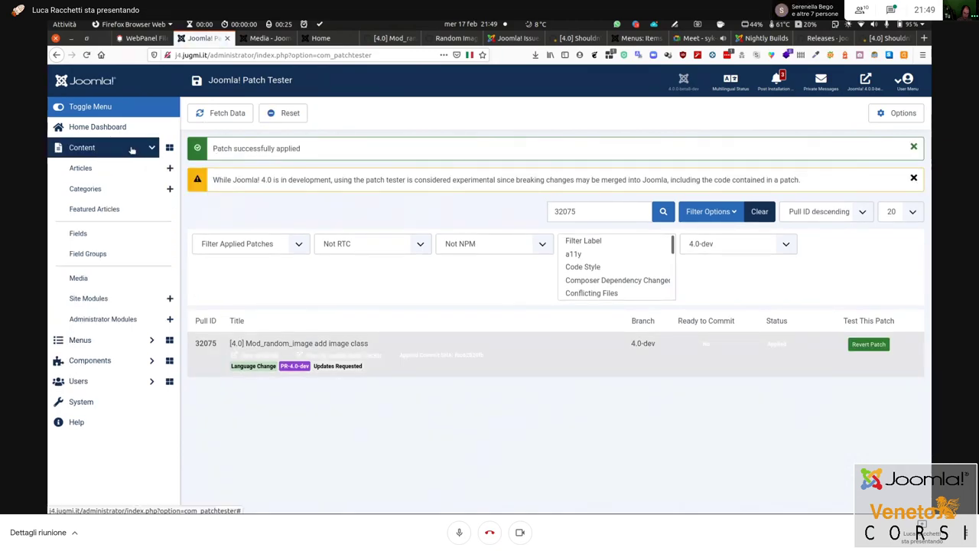
pyautogui.click(107, 303)
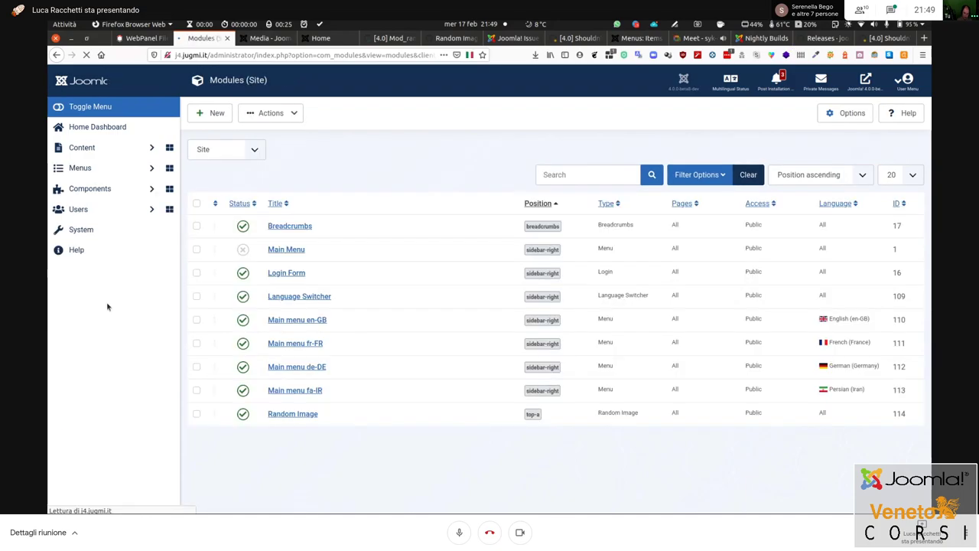
pyautogui.click(301, 418)
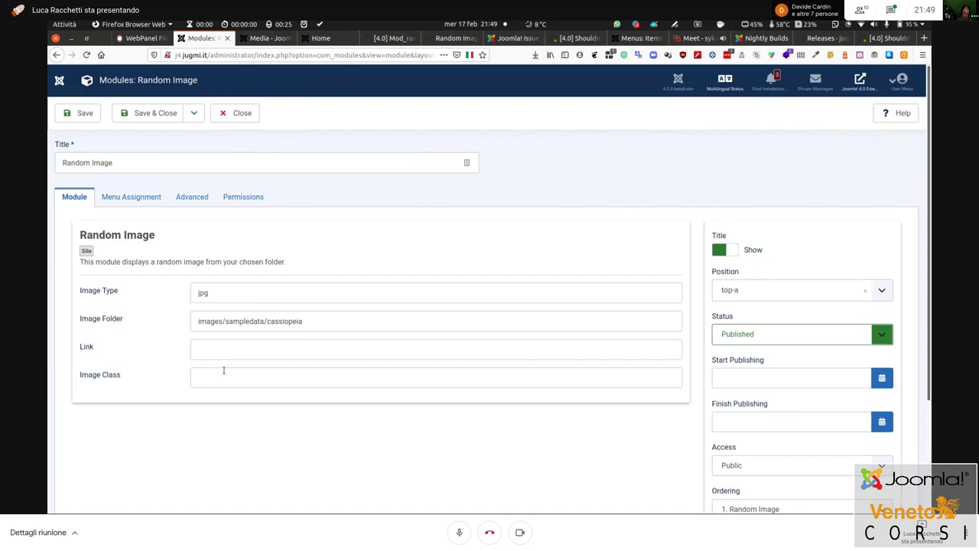
pyautogui.click(193, 381)
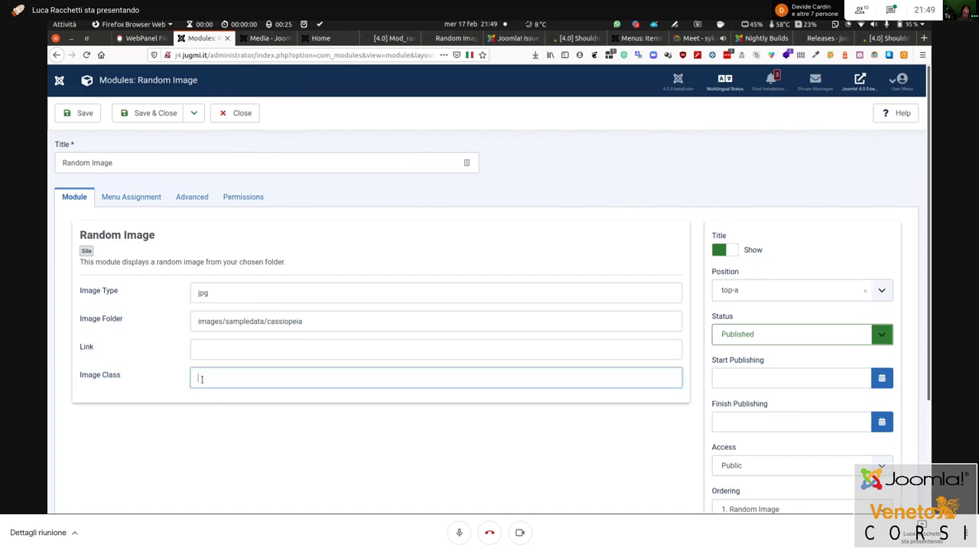
# Reload the site's Home page and inspect the random image's HTML element with the patch applied
pyautogui.click(321, 39)
pyautogui.click(86, 54)
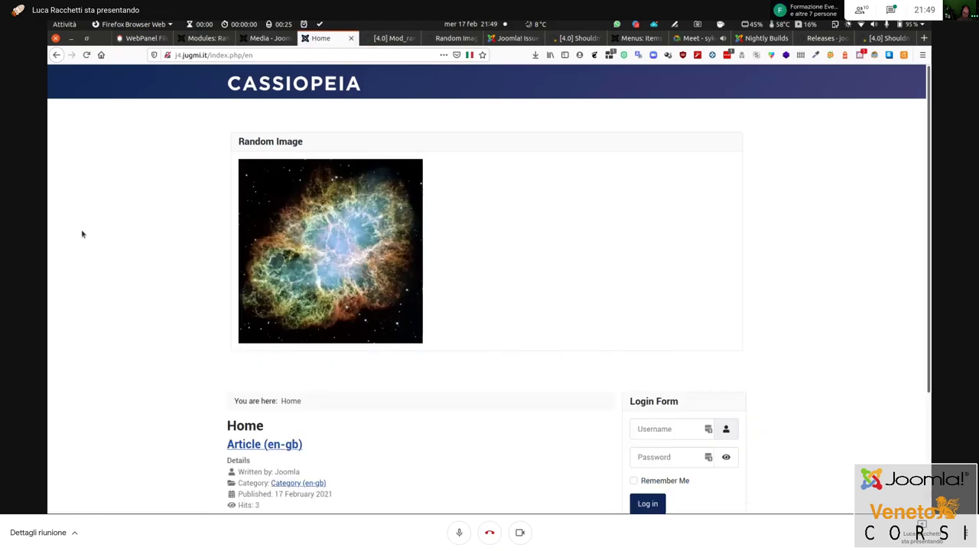
pyautogui.click(87, 55)
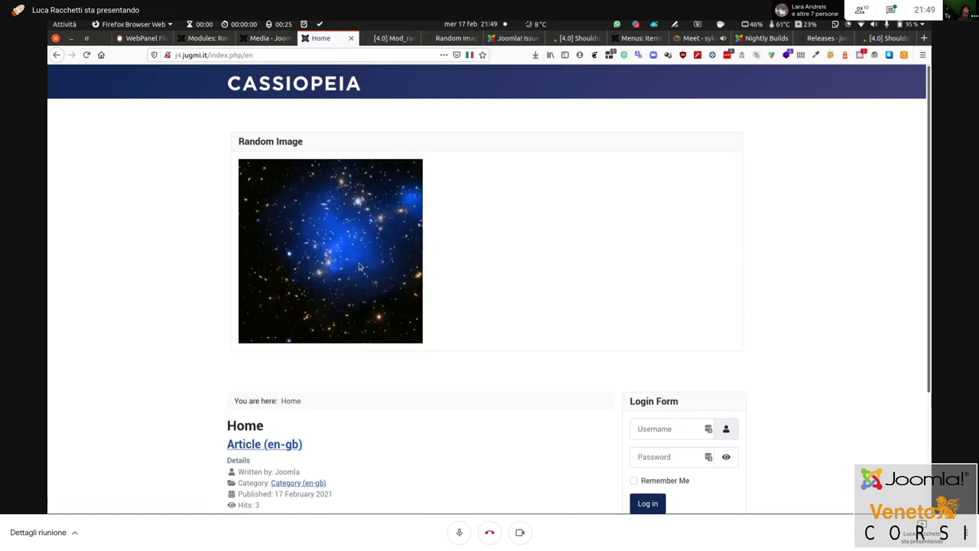
pyautogui.rightClick(370, 220)
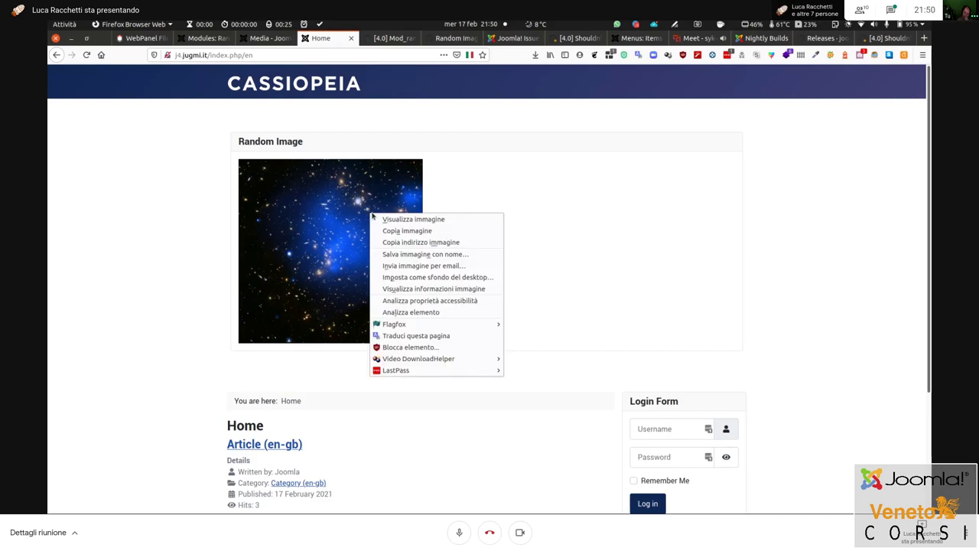
pyautogui.click(442, 314)
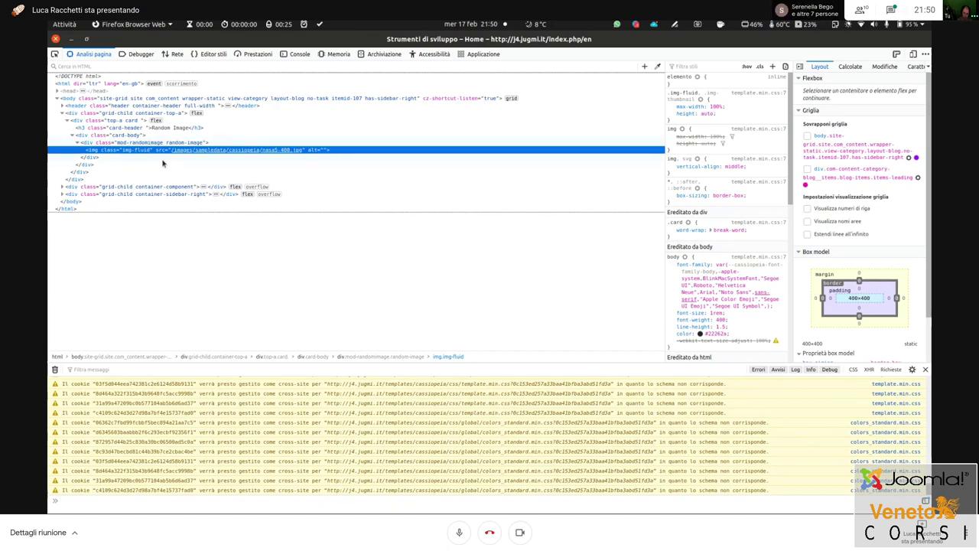
pyautogui.click(56, 38)
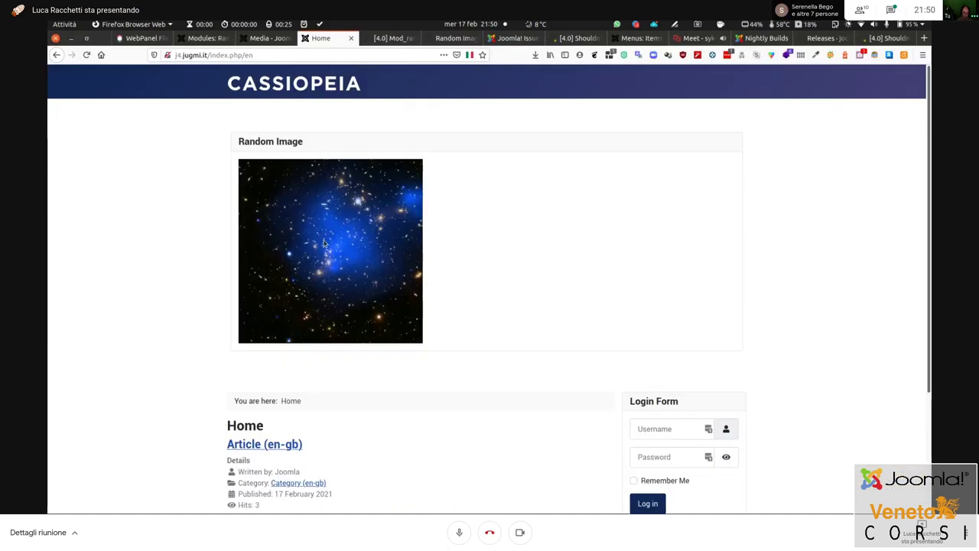
# Search the web for Bootstrap in a new browser tab and open the Images page of its documentation
pyautogui.click(924, 38)
pyautogui.write('bootsrap')
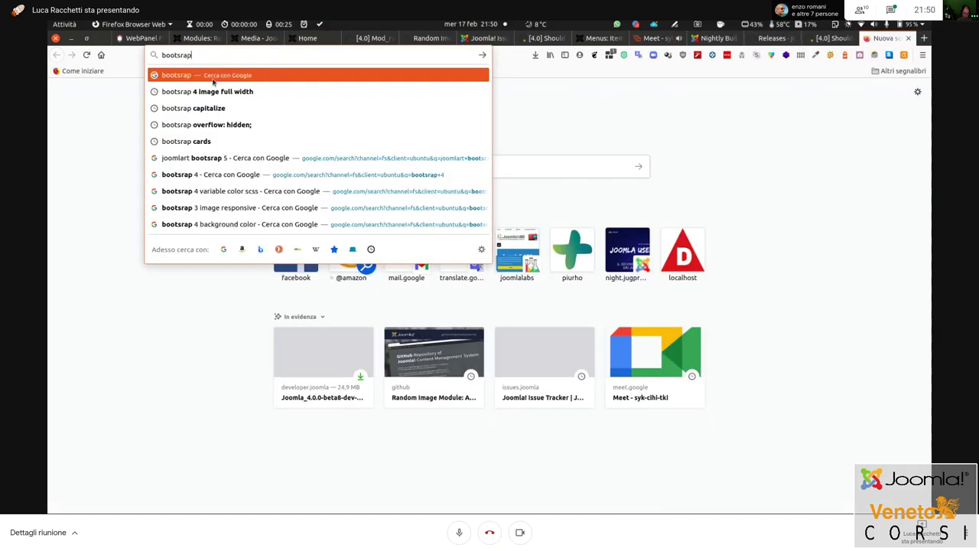
pyautogui.press('Return')
pyautogui.click(170, 198)
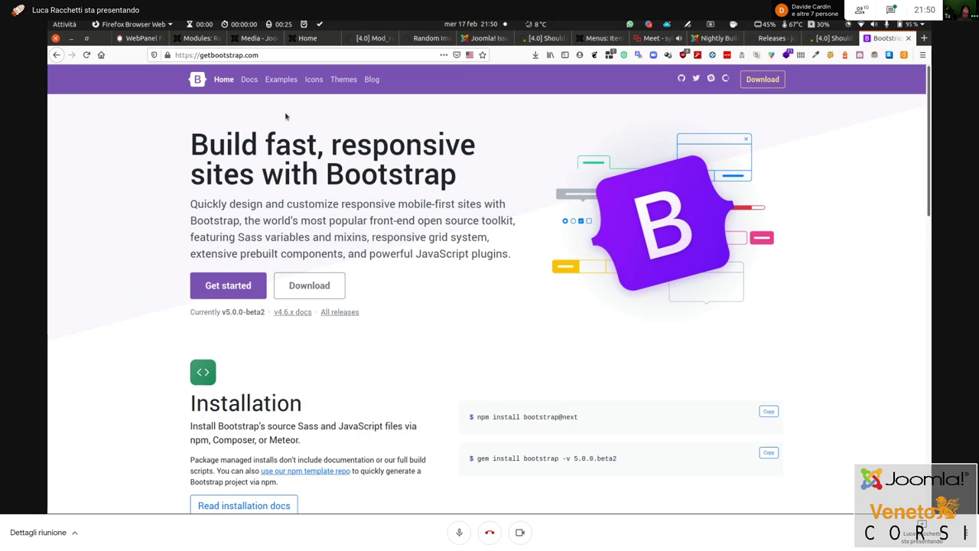
pyautogui.click(251, 81)
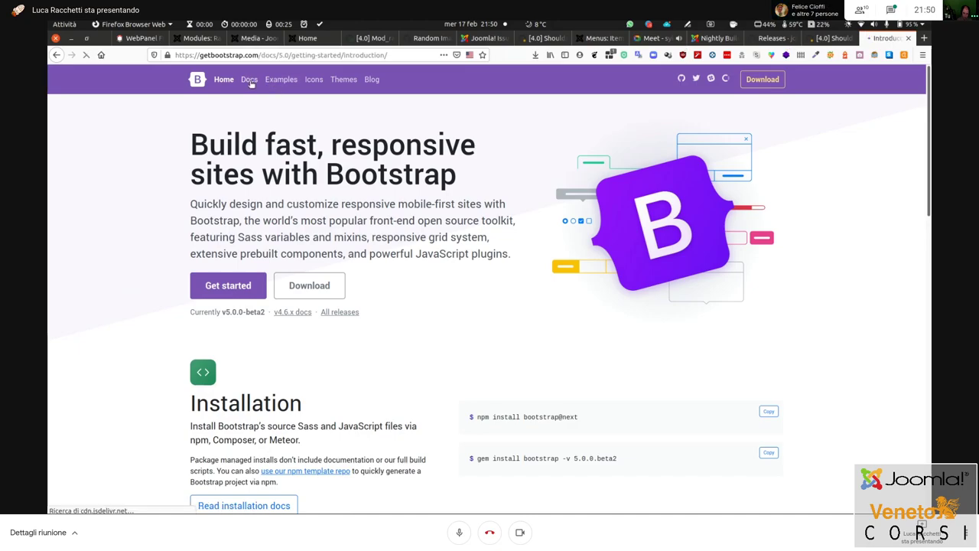
pyautogui.click(227, 106)
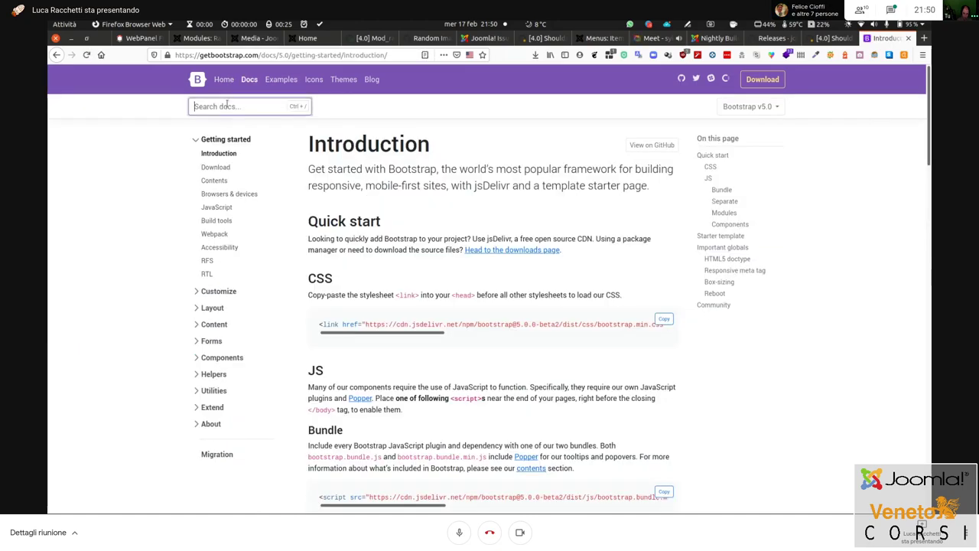
pyautogui.write('image')
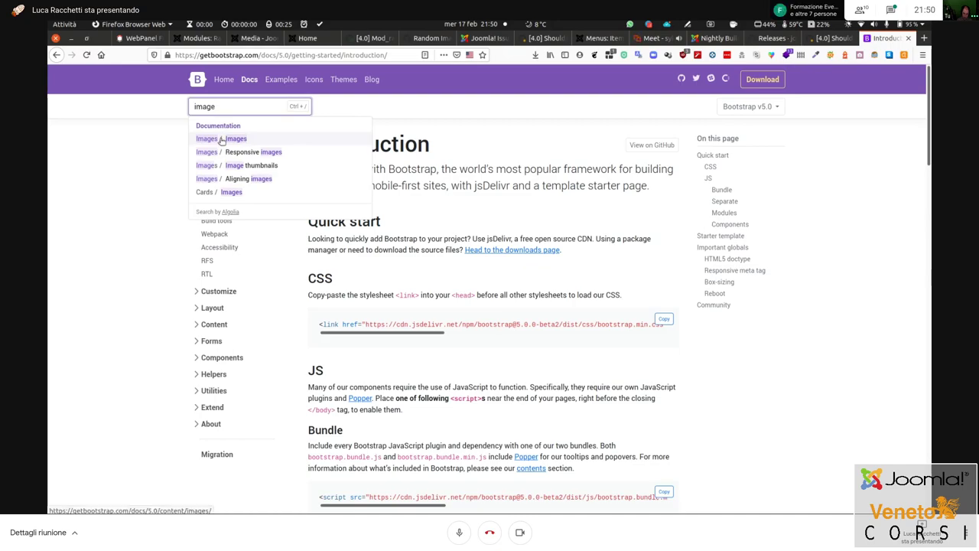
pyautogui.click(222, 140)
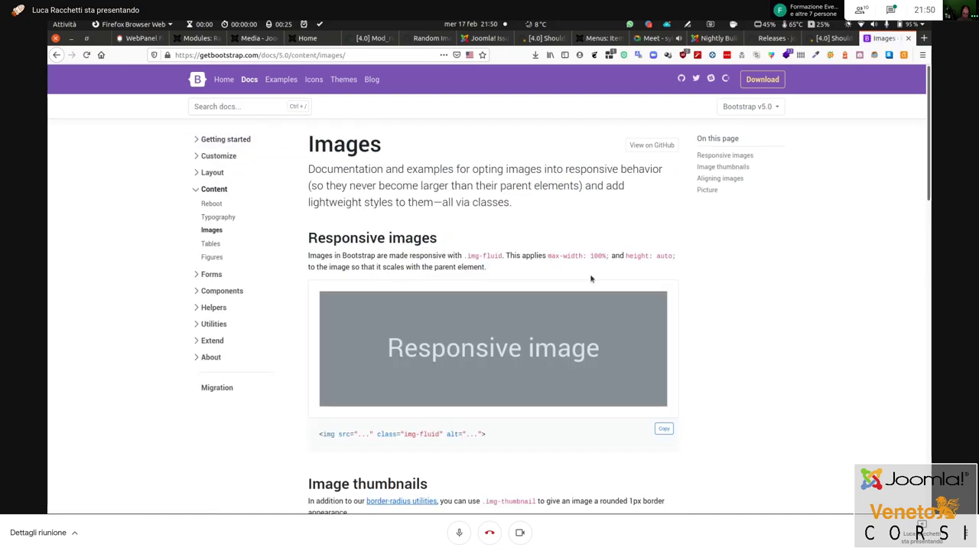
# Copy the img-thumbnail class name from the Image thumbnails code example and view the sample enlarged
pyautogui.moveTo(407, 436); pyautogui.dragTo(430, 434)
pyautogui.scroll(-5, 546, 280)
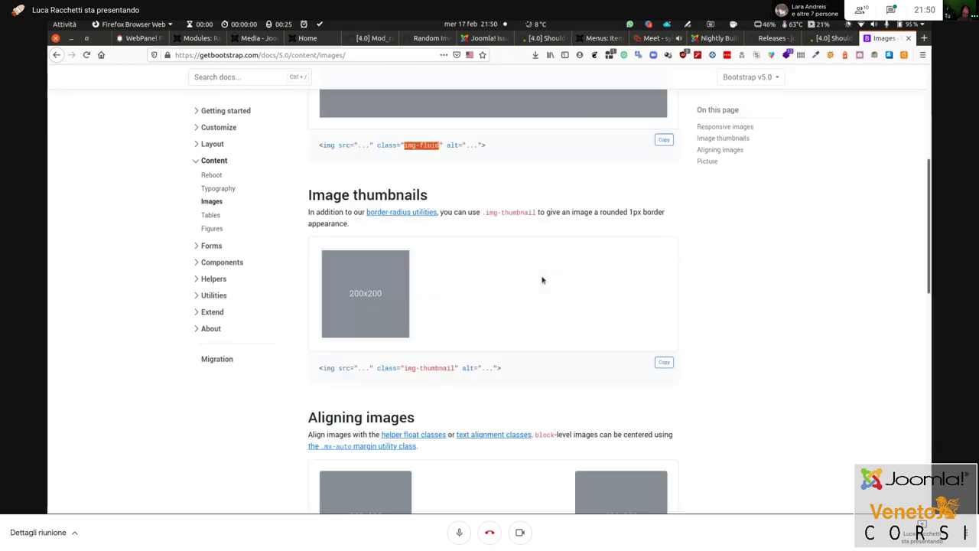
pyautogui.scroll(1, 543, 280)
pyautogui.moveTo(455, 263); pyautogui.dragTo(404, 263)
pyautogui.hotkey('ctrl', 'c')
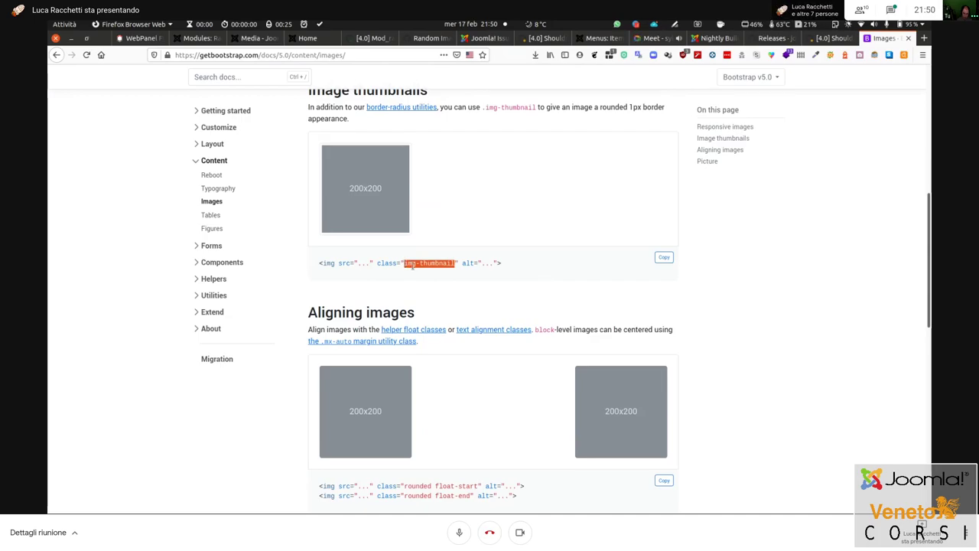
pyautogui.click(508, 197)
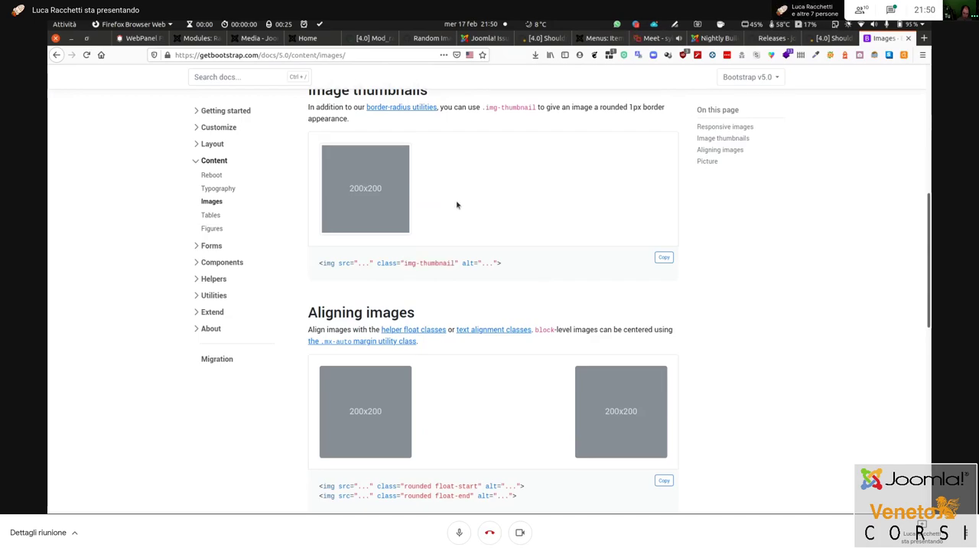
pyautogui.scroll(5, 457, 223)
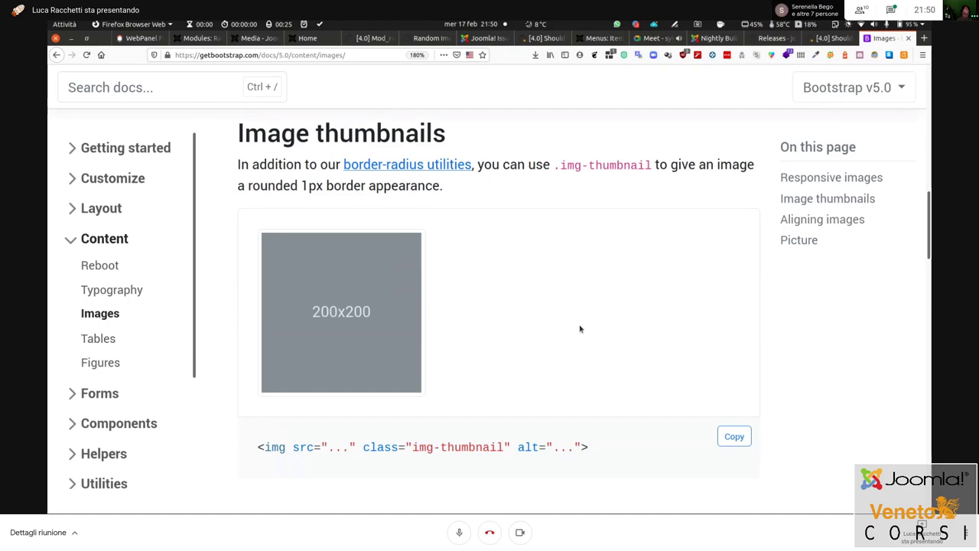
pyautogui.hotkey('ctrl', '0')
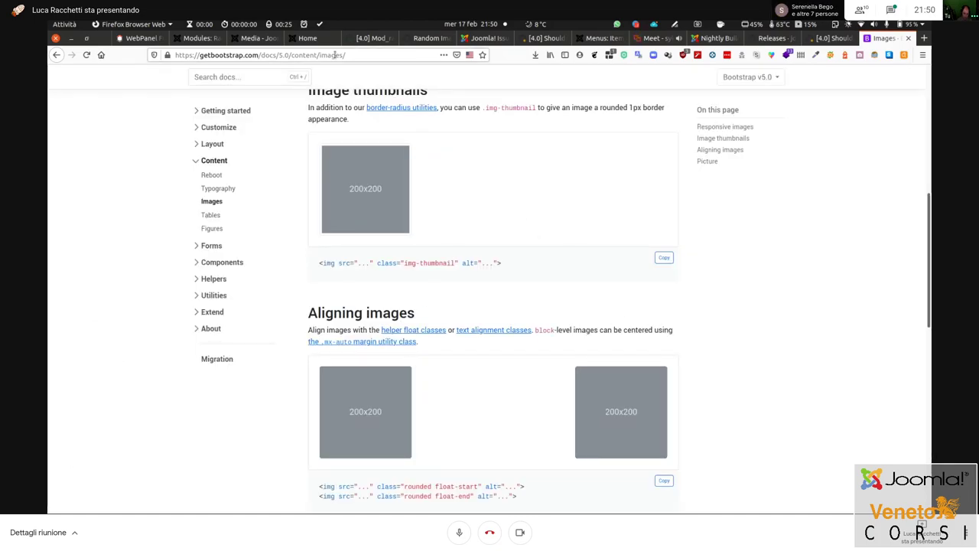
# Set the Random Image module's Image Class to img-thumbnail and save the module
pyautogui.click(197, 37)
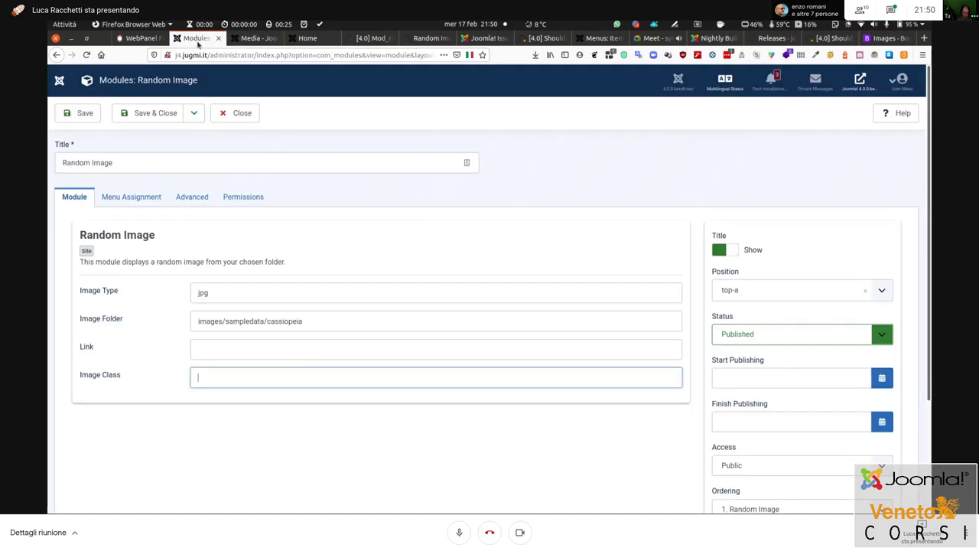
pyautogui.hotkey('ctrl', 'v')
pyautogui.click(81, 118)
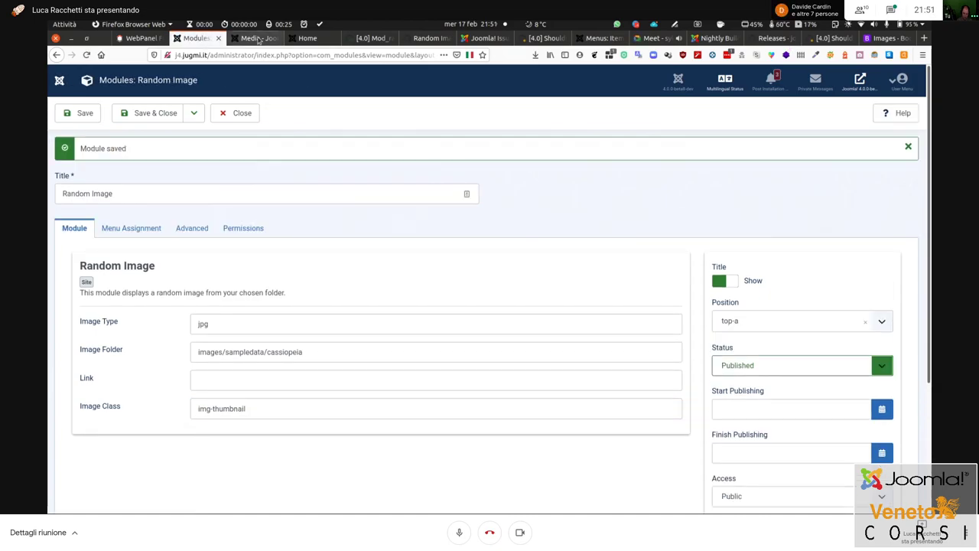
# Reload the site's Home page to check how the random image looks with the thumbnail class
pyautogui.click(260, 39)
pyautogui.click(306, 39)
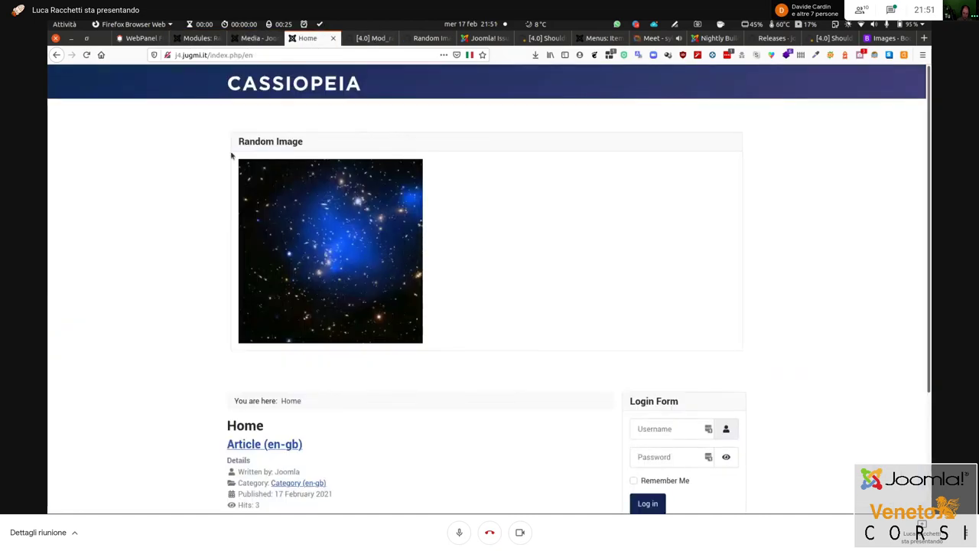
pyautogui.click(86, 55)
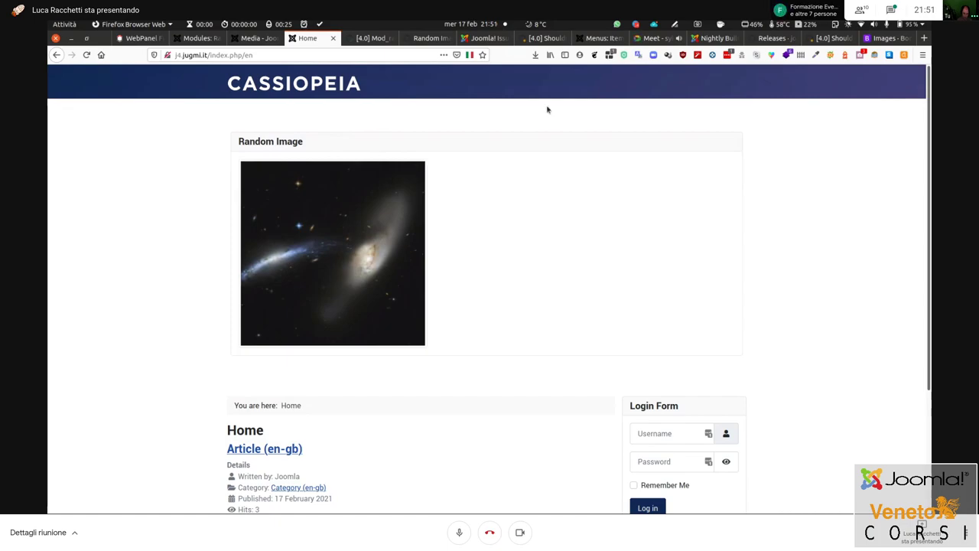
# Search the Bootstrap docs for border, open the Border-radius section and select the rounded-circle class name
pyautogui.click(890, 38)
pyautogui.scroll(-10, 466, 264)
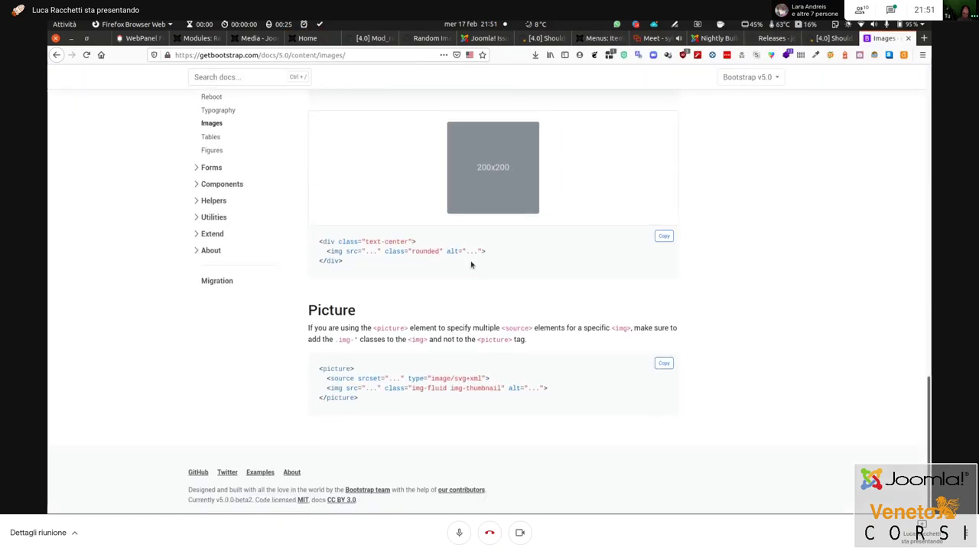
pyautogui.scroll(-1, 471, 264)
pyautogui.scroll(15, 472, 265)
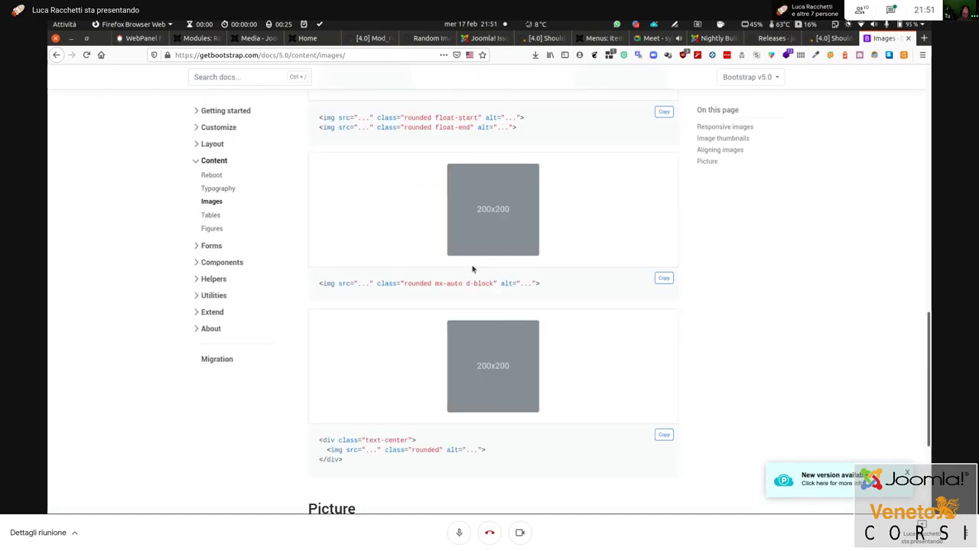
pyautogui.click(225, 109)
pyautogui.write('border')
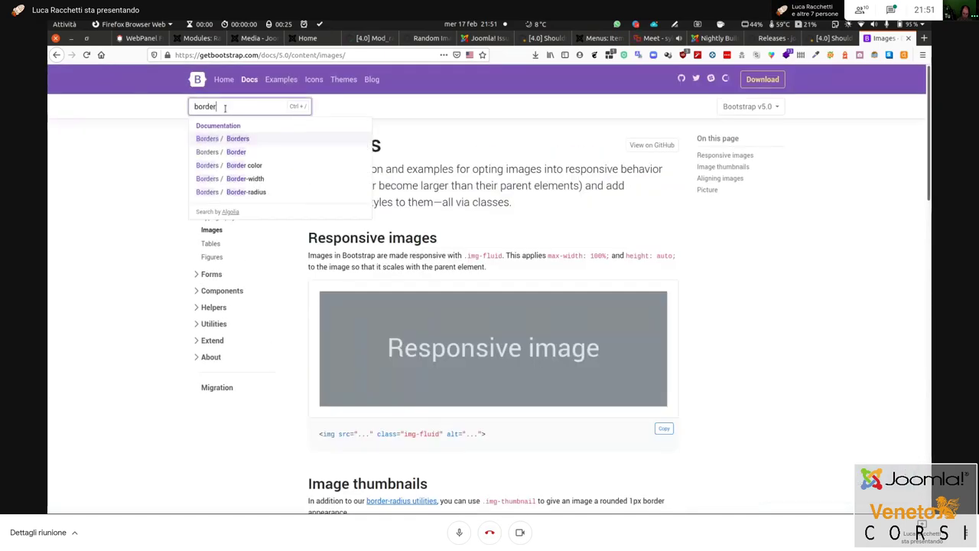
pyautogui.click(247, 192)
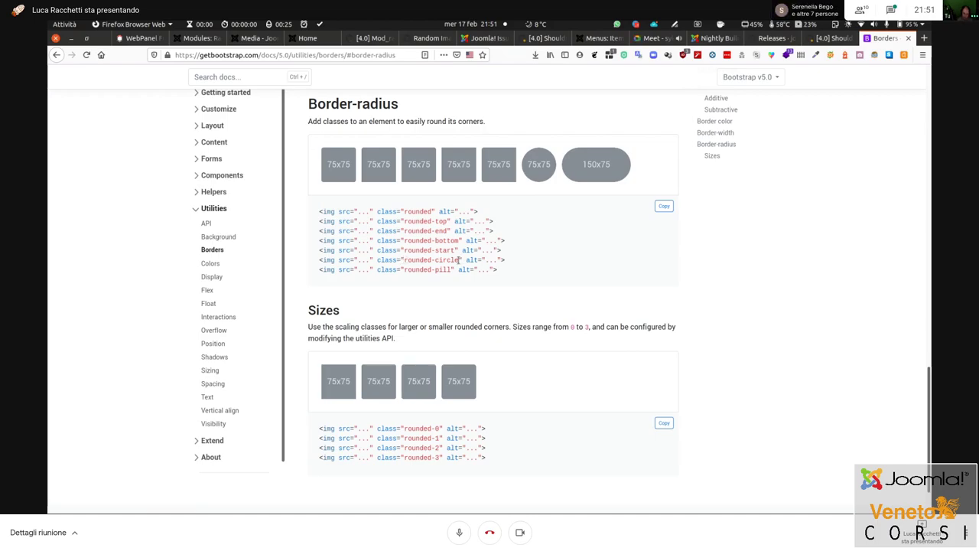
pyautogui.moveTo(461, 260); pyautogui.dragTo(406, 261)
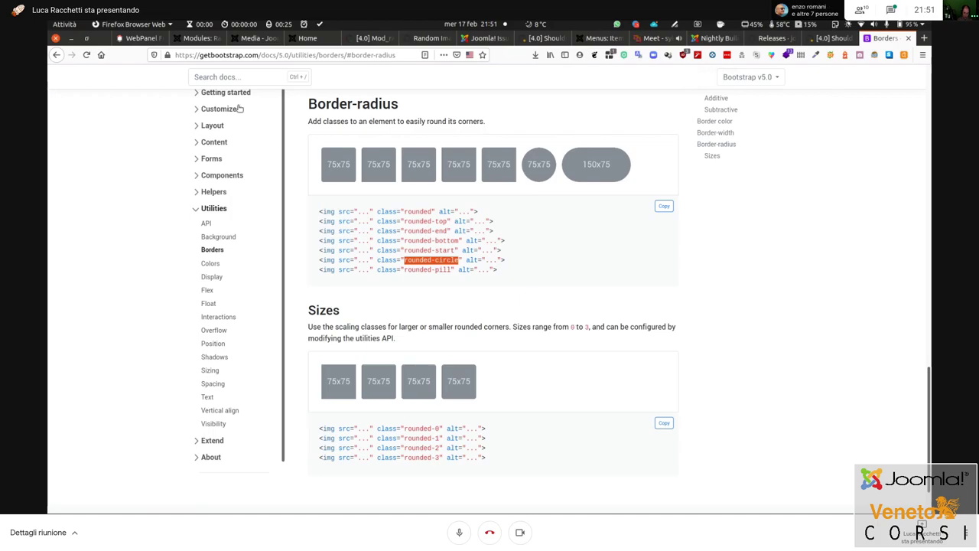
# Add rounded-circle after img-thumbnail in the Random Image module's Image Class and save the module
pyautogui.click(201, 38)
pyautogui.click(268, 405)
pyautogui.write('rounded-circle')
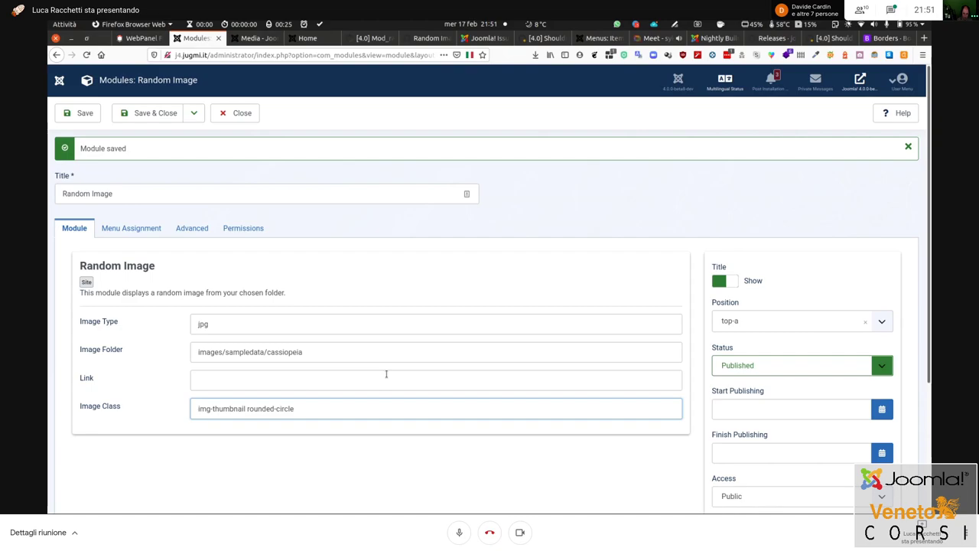
pyautogui.press('Return')
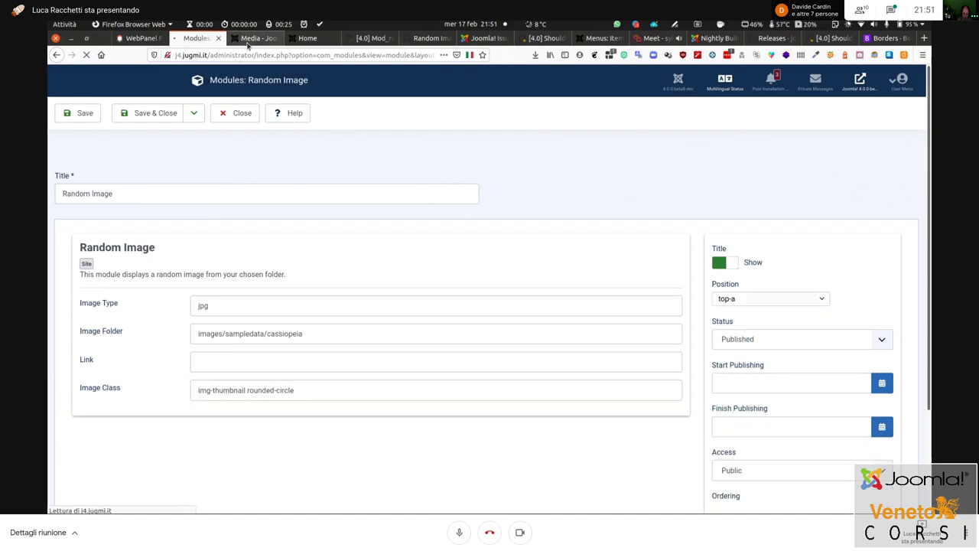
# Reload the site's Home page to check how the random image looks with the rounded-circle class
pyautogui.click(252, 39)
pyautogui.click(306, 39)
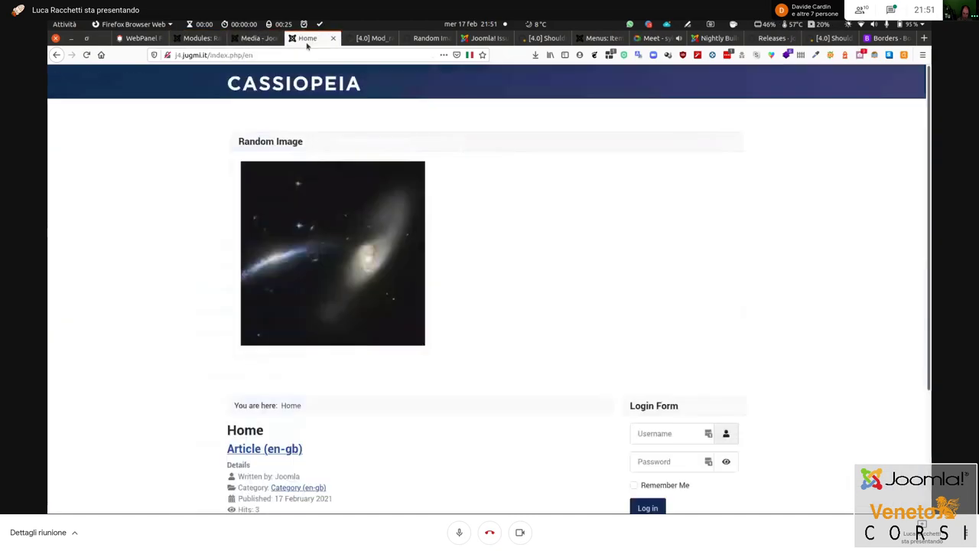
pyautogui.click(85, 55)
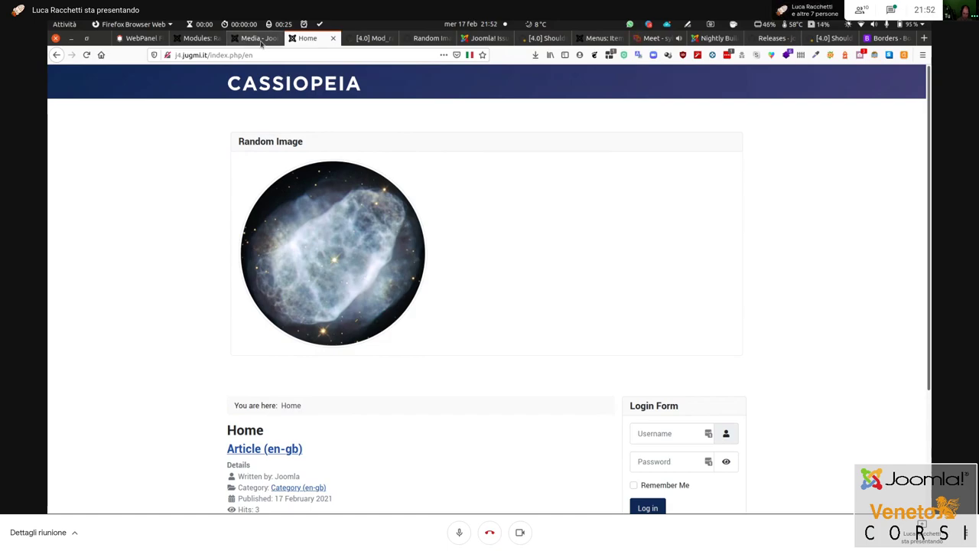
# Close the Random Image module and open pull request 32075 in the Joomla Issue Tracker from the Patch Tester
pyautogui.click(190, 38)
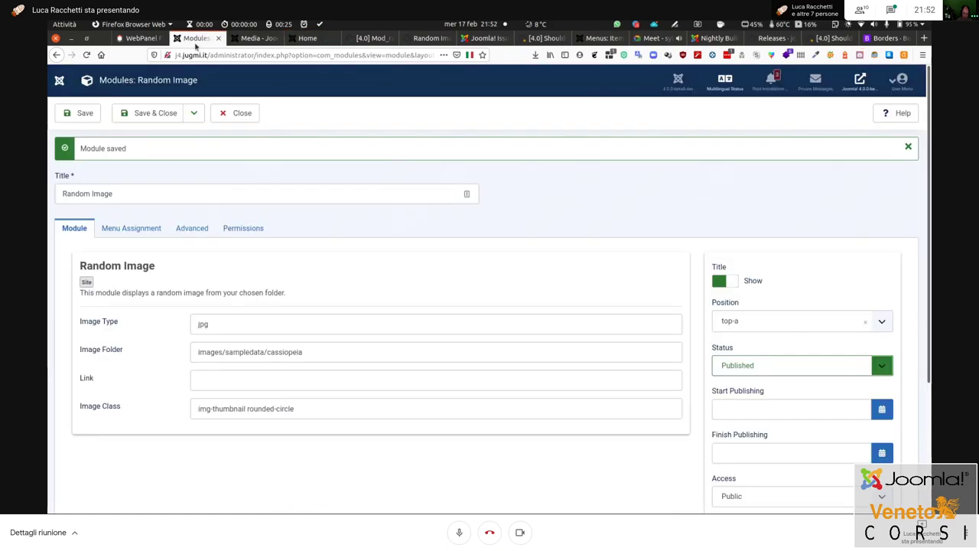
pyautogui.click(236, 117)
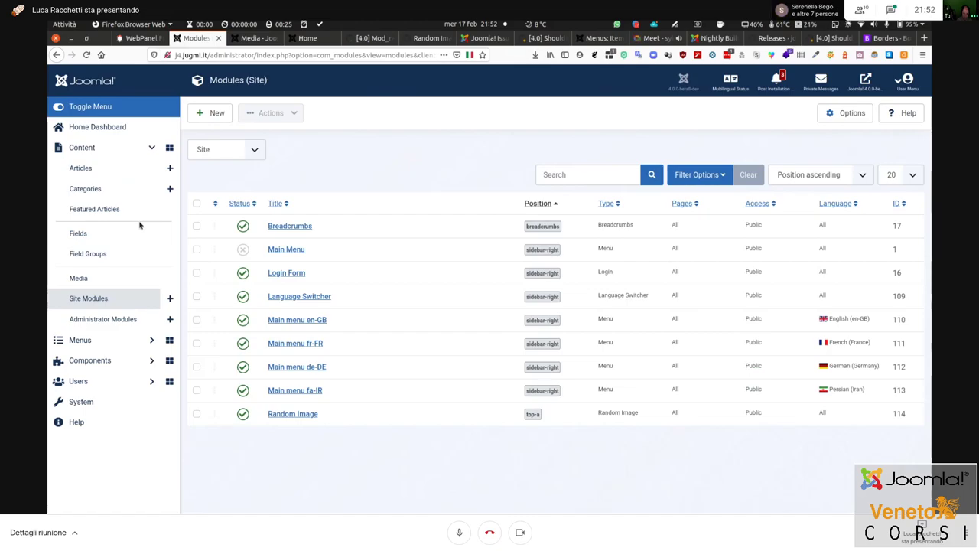
pyautogui.click(91, 360)
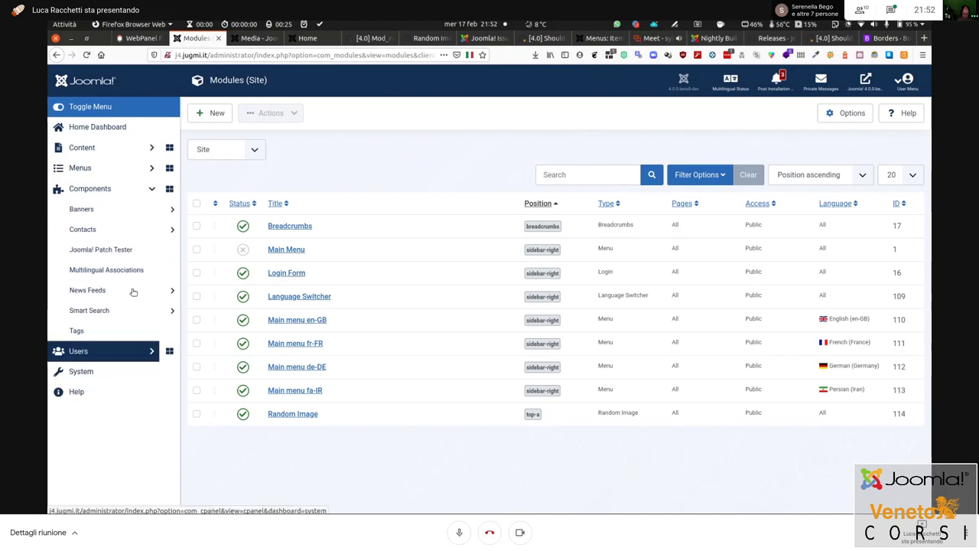
pyautogui.click(118, 252)
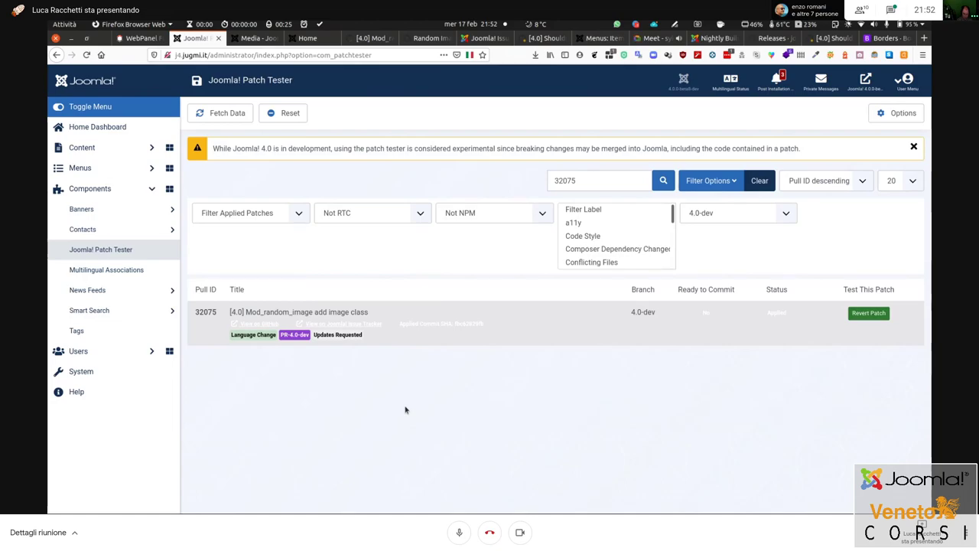
pyautogui.click(356, 327)
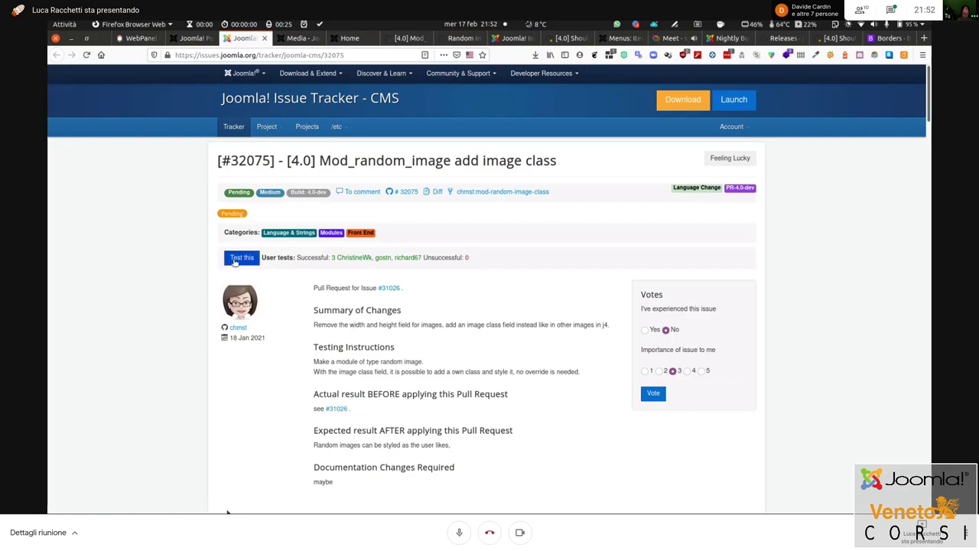
# Start a test result for the issue, leave it as Not tested and begin the comment with "We have tested it befor the new"
pyautogui.click(240, 257)
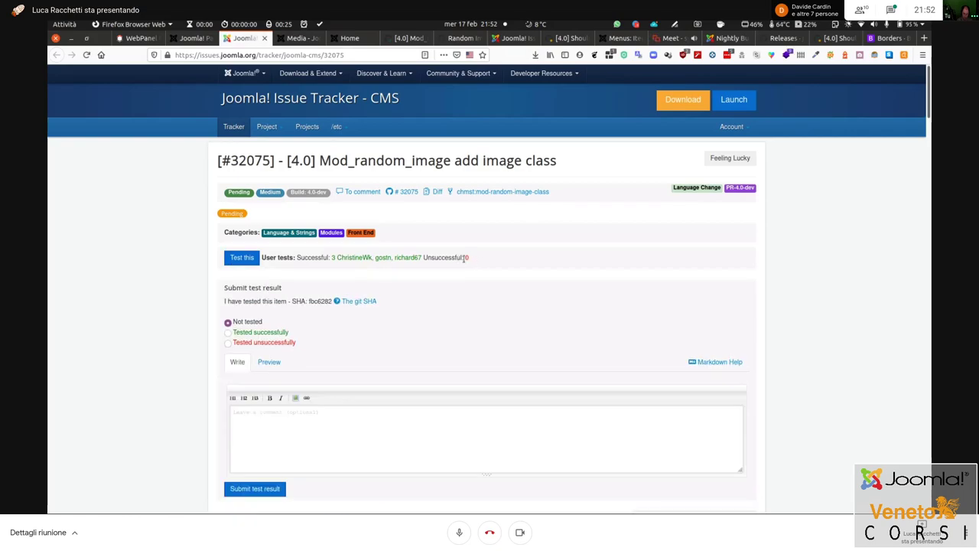
pyautogui.click(254, 334)
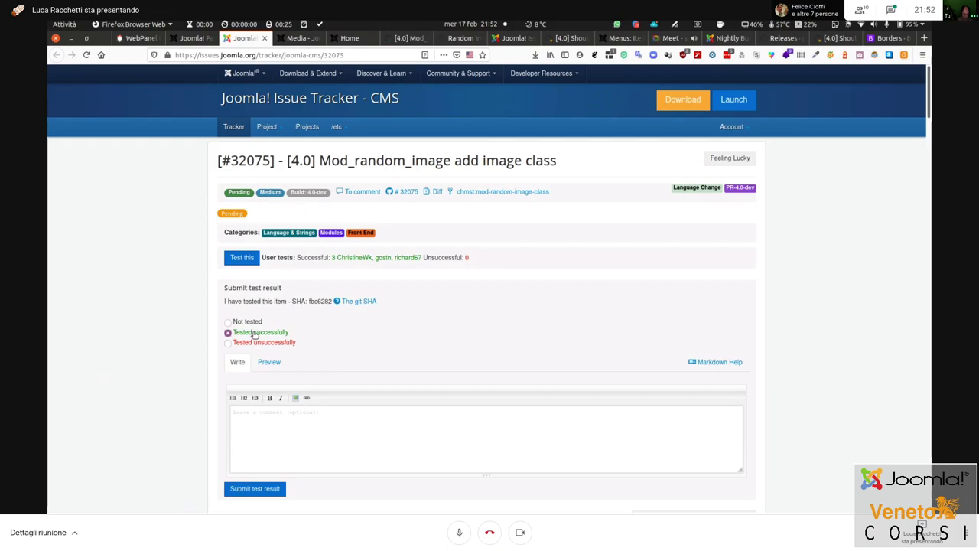
pyautogui.click(250, 323)
pyautogui.click(314, 442)
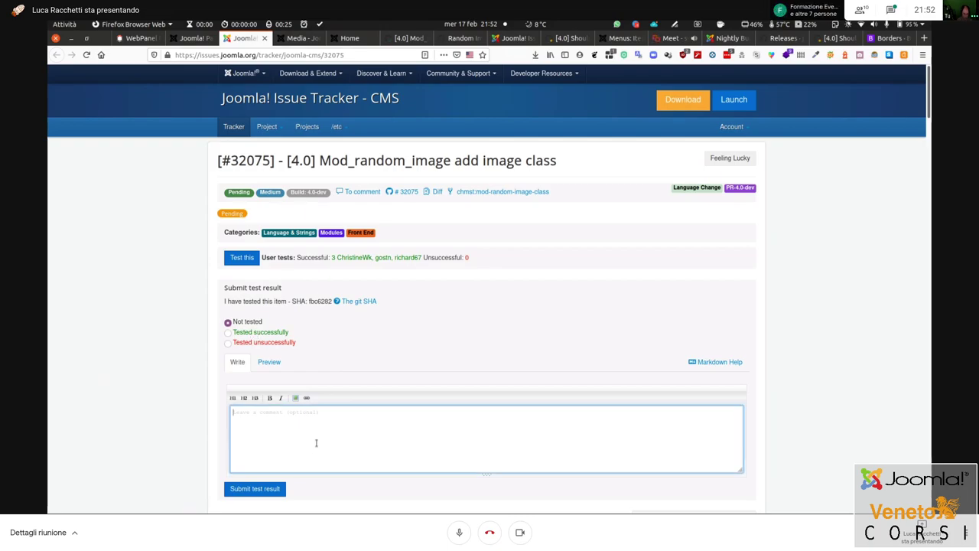
pyautogui.scroll(-2, 527, 344)
pyautogui.scroll(2, 457, 248)
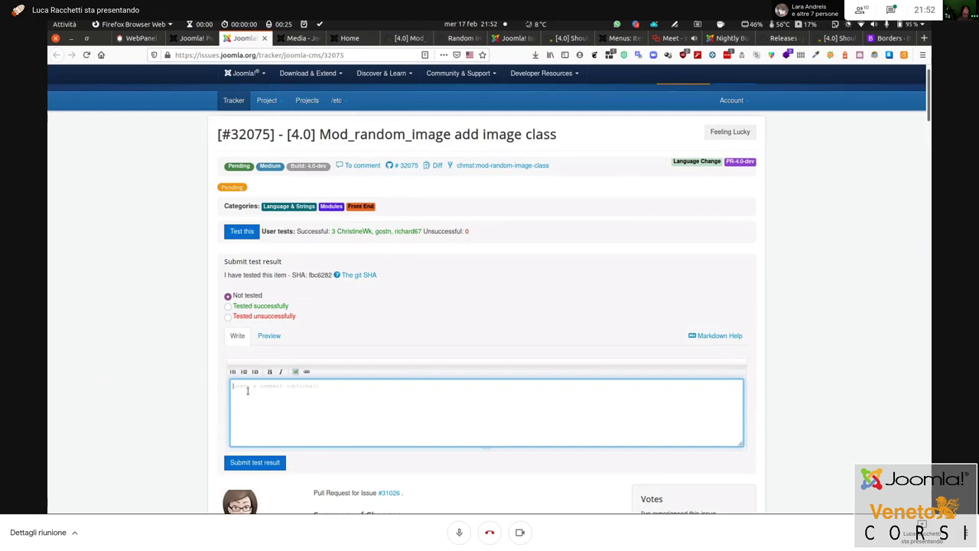
pyautogui.write('Te')
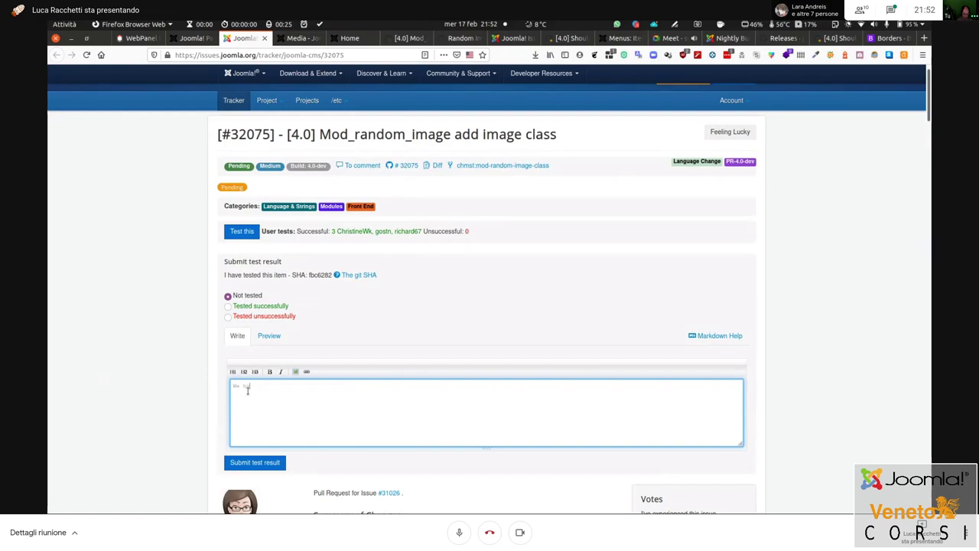
pyautogui.write(' have tested it befor the new')
# Review the issue's discussion, then the end of the pull request's conversation on GitHub
pyautogui.scroll(-10, 431, 267)
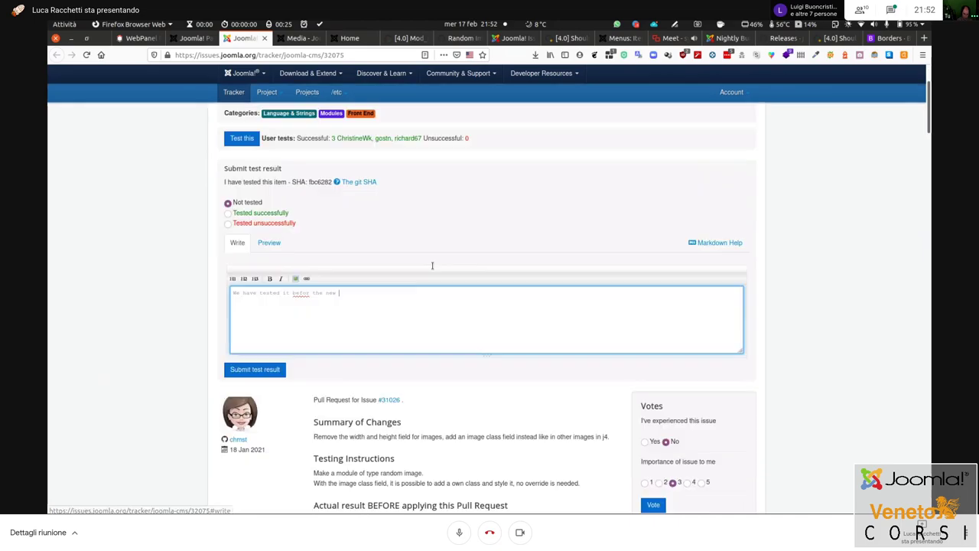
pyautogui.scroll(-5, 453, 269)
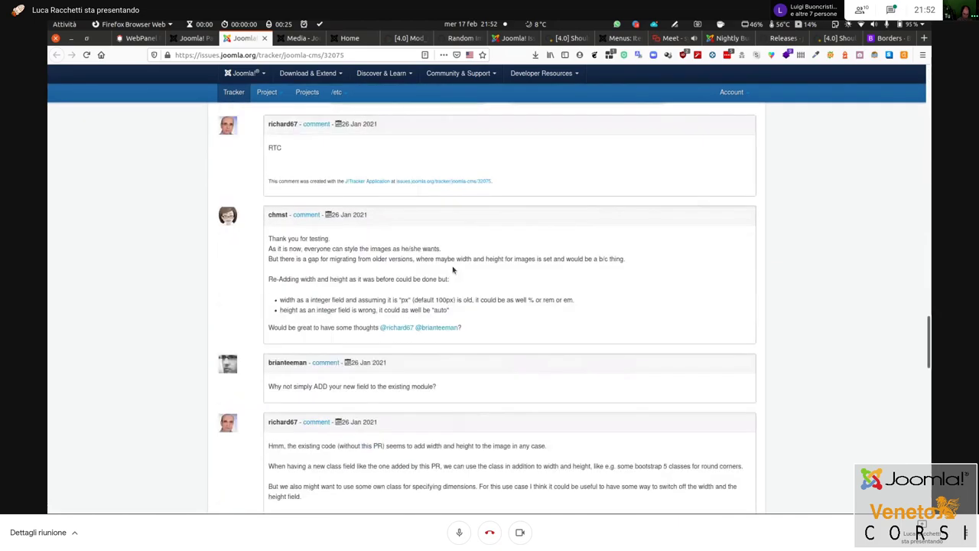
pyautogui.scroll(-5, 453, 269)
pyautogui.scroll(2, 450, 279)
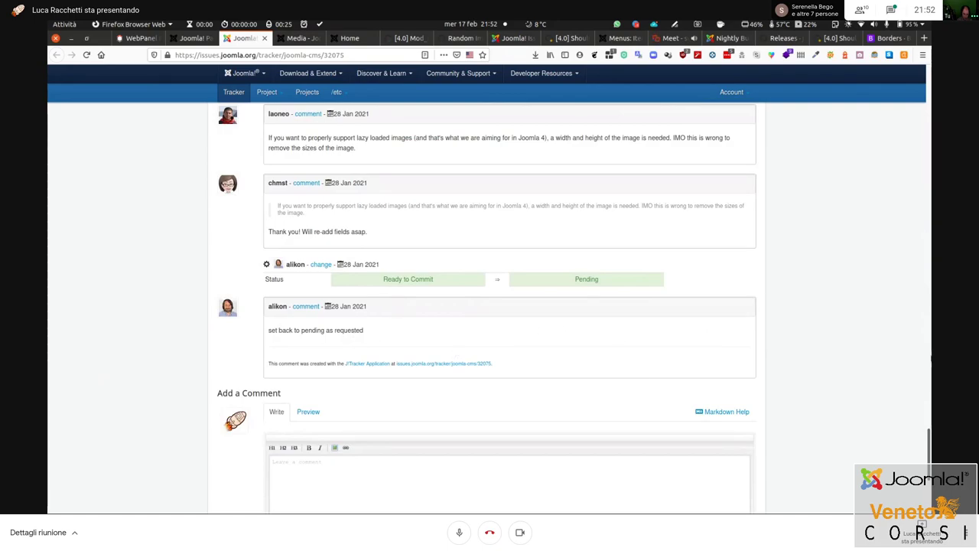
pyautogui.moveTo(930, 451); pyautogui.dragTo(470, 222)
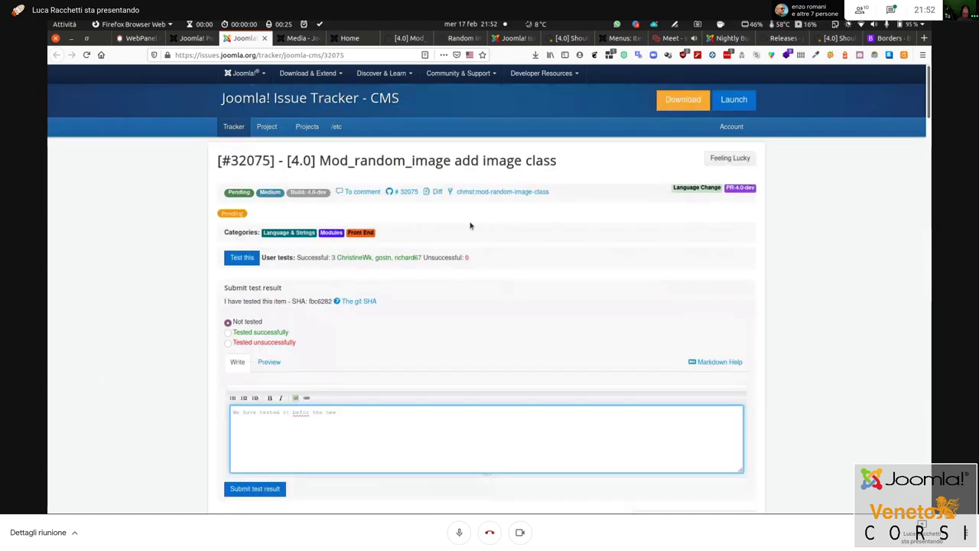
pyautogui.click(405, 192)
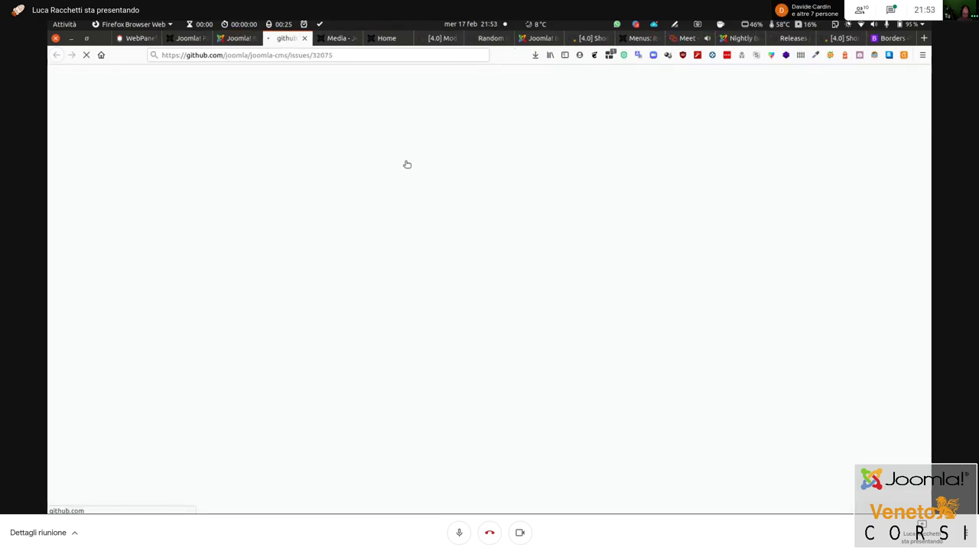
pyautogui.click(237, 39)
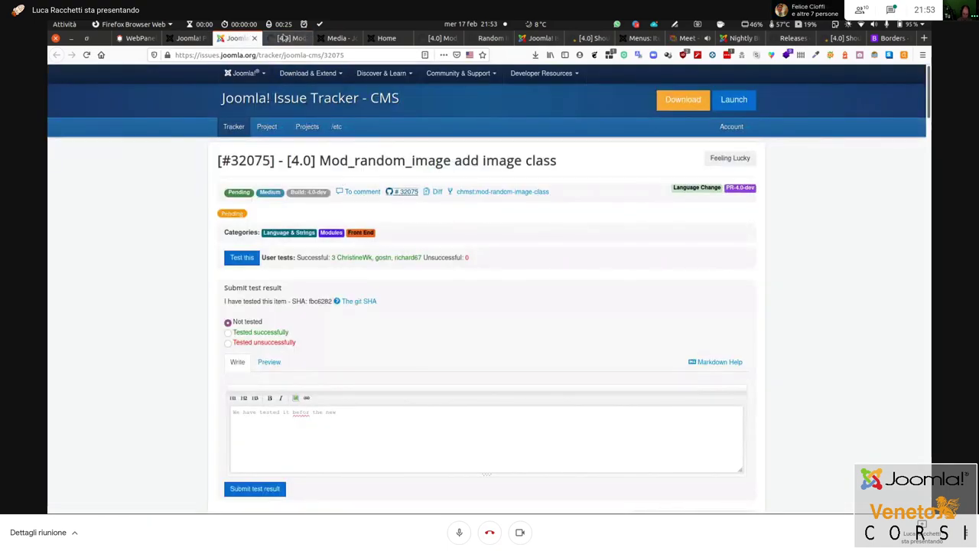
pyautogui.click(283, 38)
pyautogui.moveTo(928, 96); pyautogui.dragTo(931, 459)
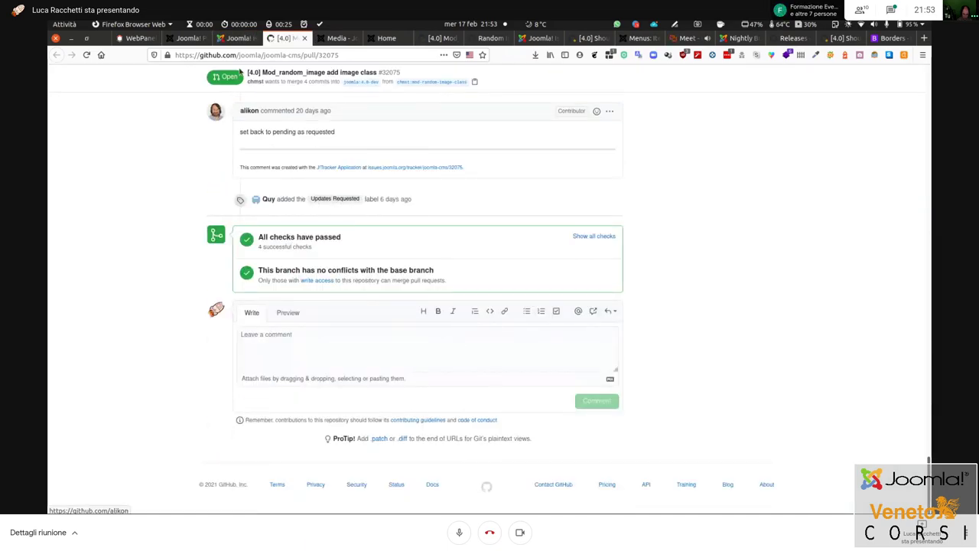
# Complete the tracker comment as "We have tested it before the new updates and work correctly with nightly 17 feb" and submit the test result
pyautogui.click(239, 38)
pyautogui.click(354, 411)
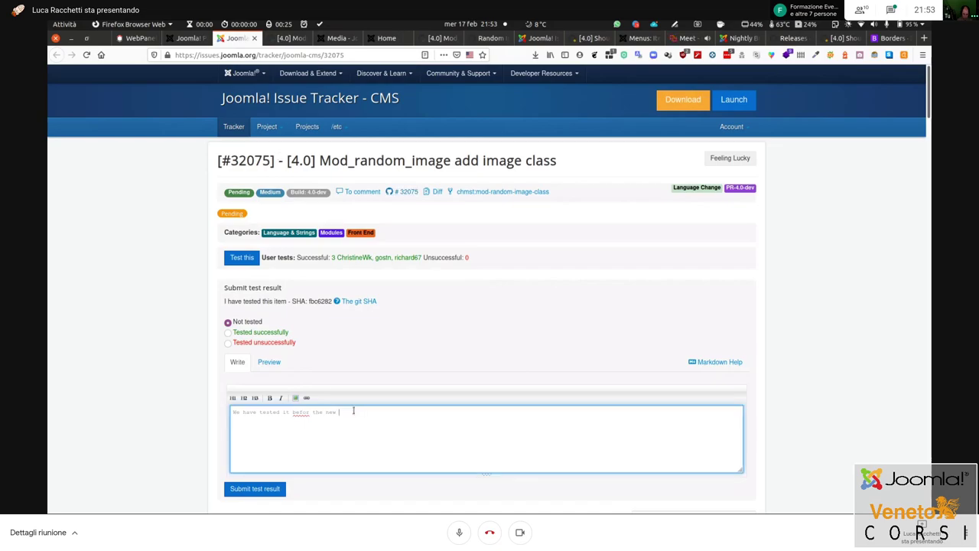
pyautogui.write('s')
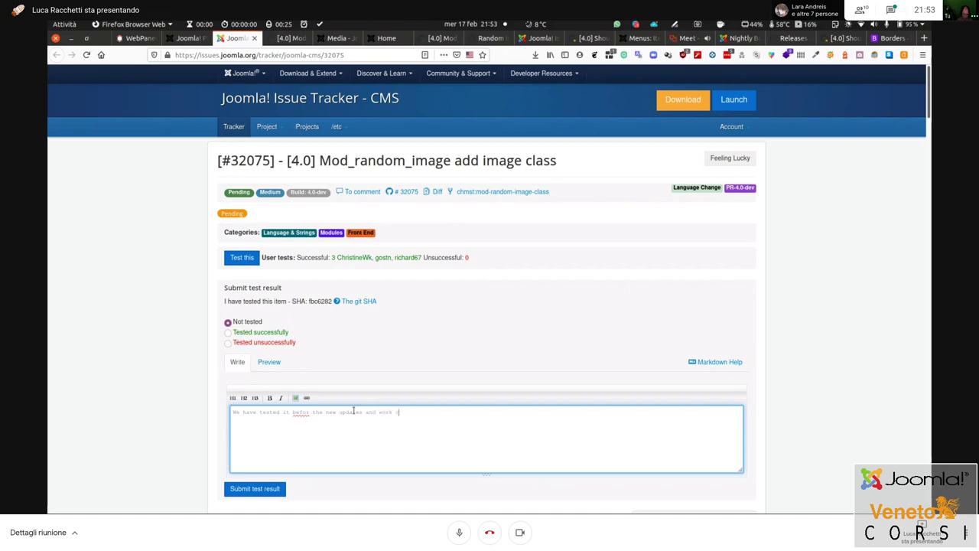
pyautogui.write('and work correct')
pyautogui.write('e')
pyautogui.click(471, 413)
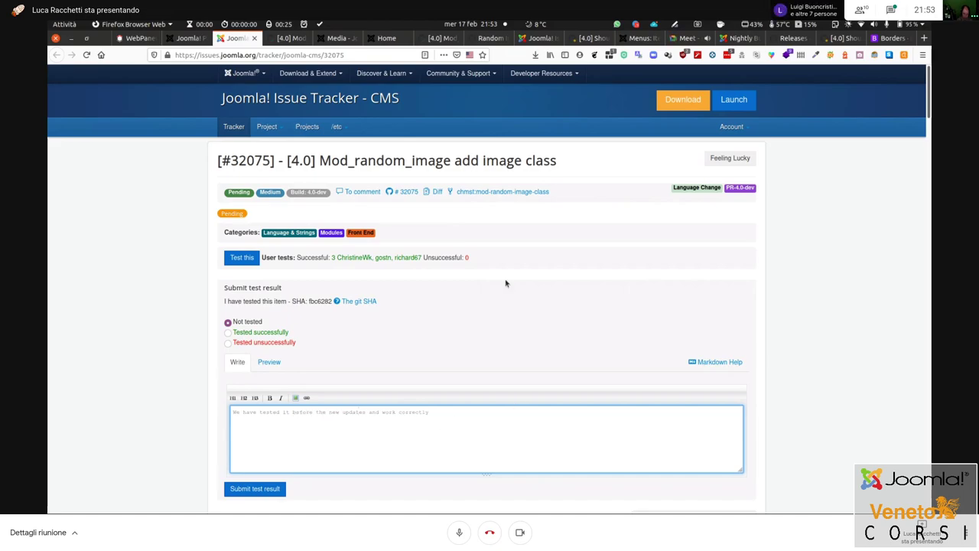
pyautogui.scroll(-3, 505, 283)
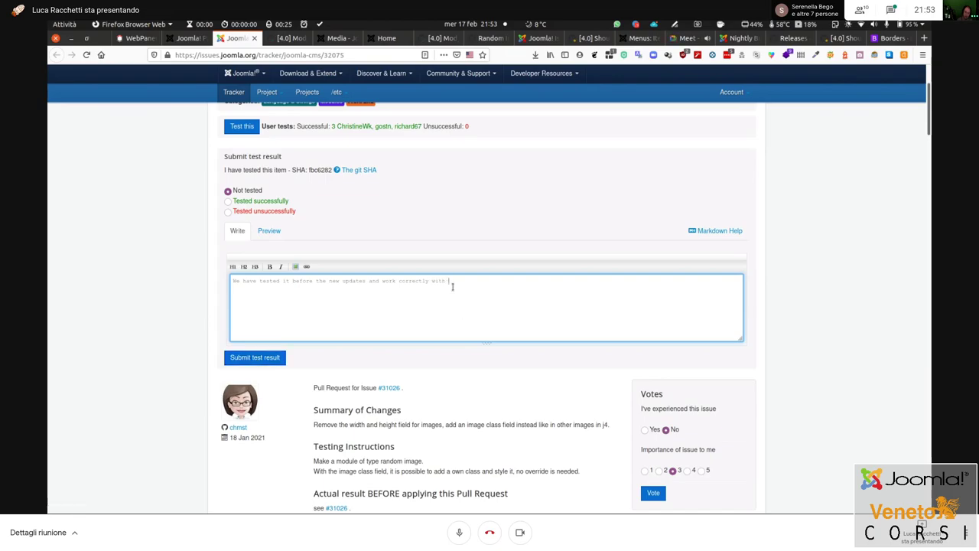
pyautogui.write('4')
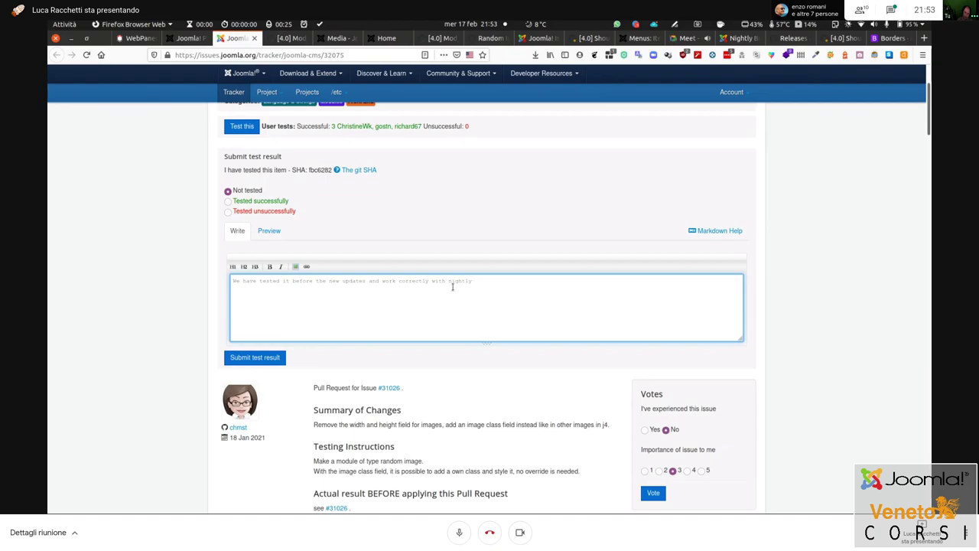
pyautogui.write('4')
pyautogui.write('b')
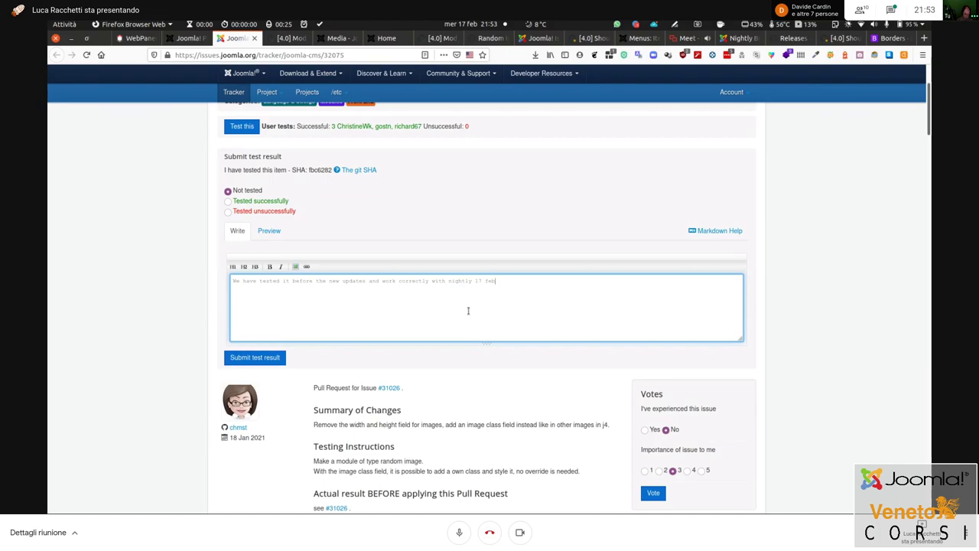
pyautogui.click(257, 360)
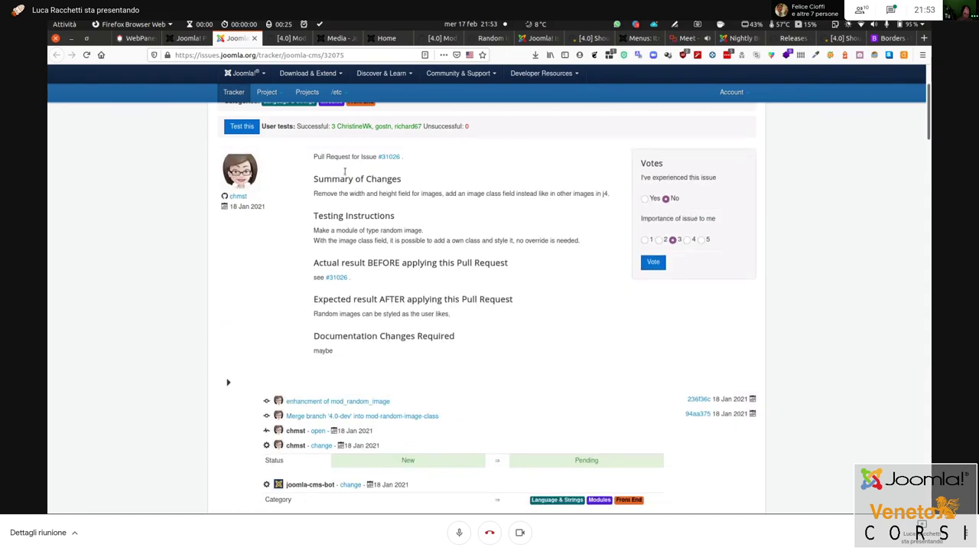
# Reload the issue page and examine the submitted test comment in the GitHub pull request
pyautogui.click(87, 56)
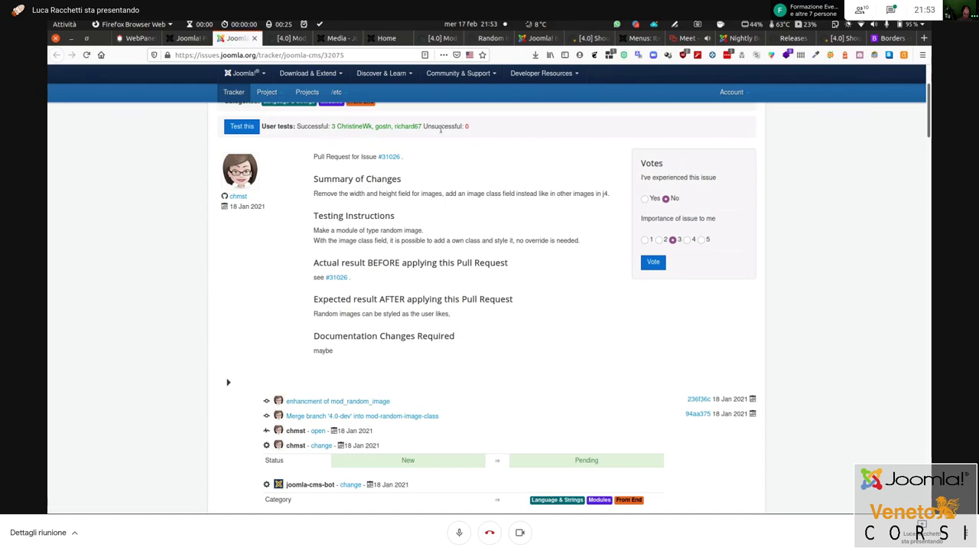
pyautogui.click(290, 42)
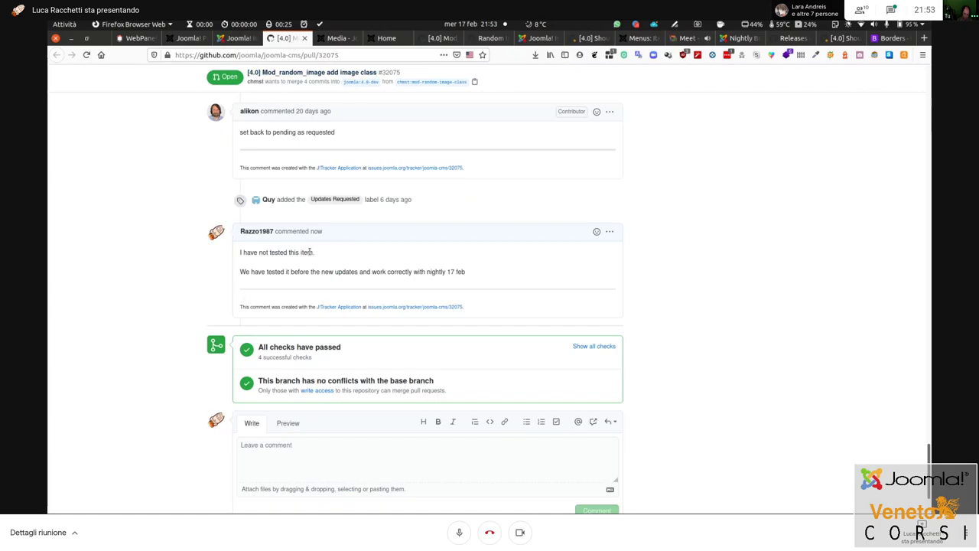
pyautogui.moveTo(470, 276); pyautogui.dragTo(238, 254)
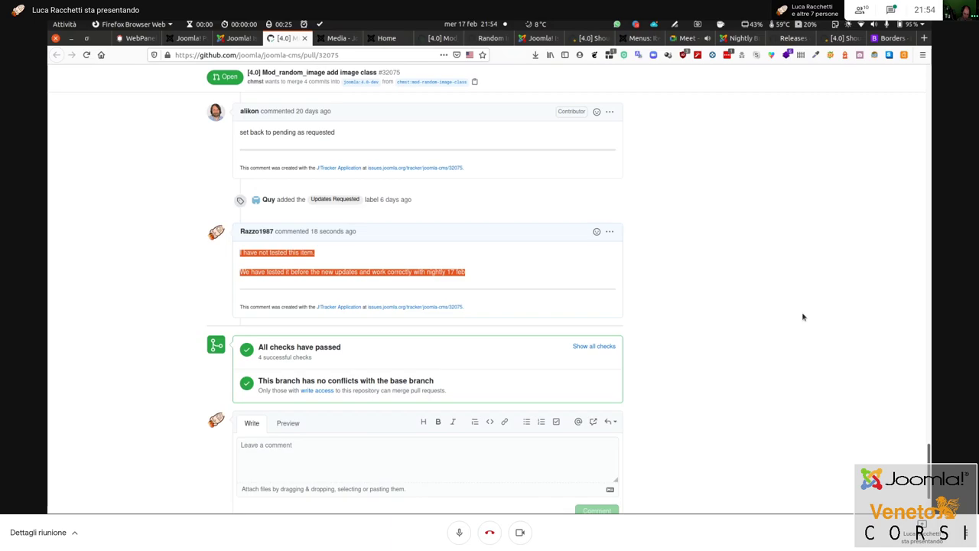
pyautogui.click(749, 270)
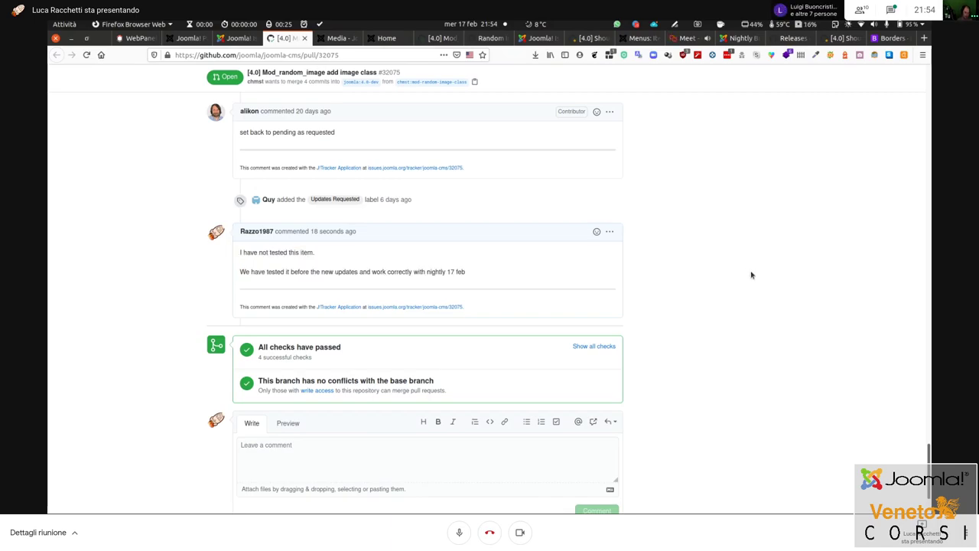
# Return to the tracker issue for pull request 32075 and examine its test result form and comment section
pyautogui.click(320, 456)
pyautogui.hotkey('ctrl', 'shift', 'Tab')
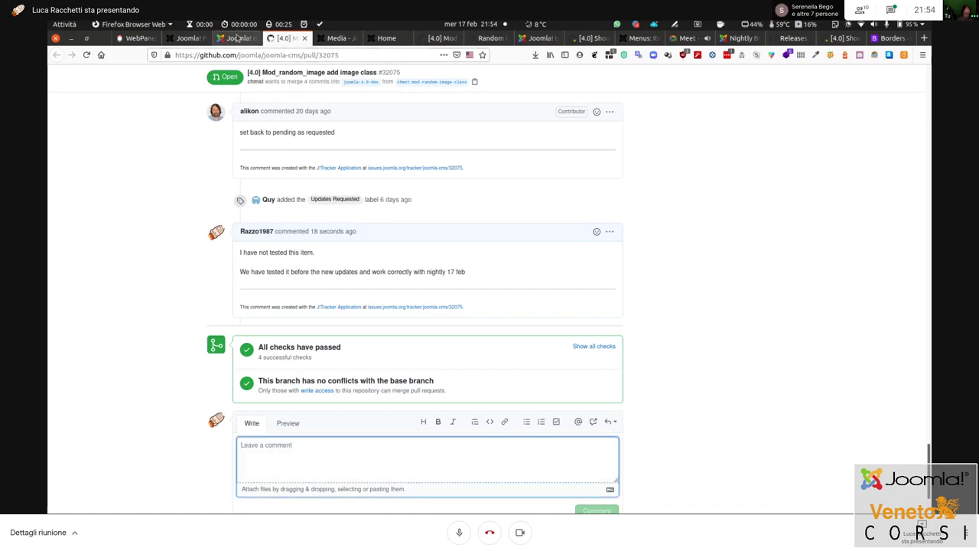
pyautogui.scroll(3, 374, 294)
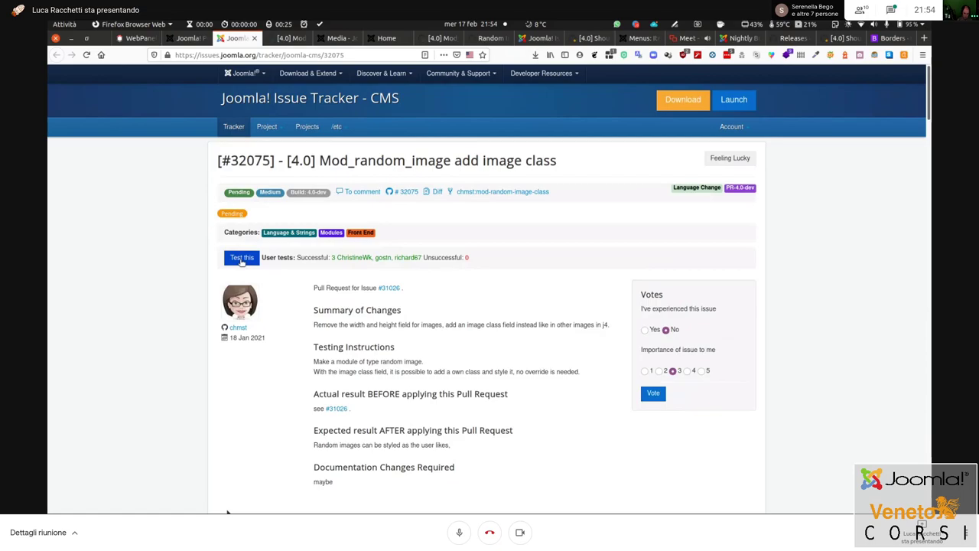
pyautogui.click(245, 258)
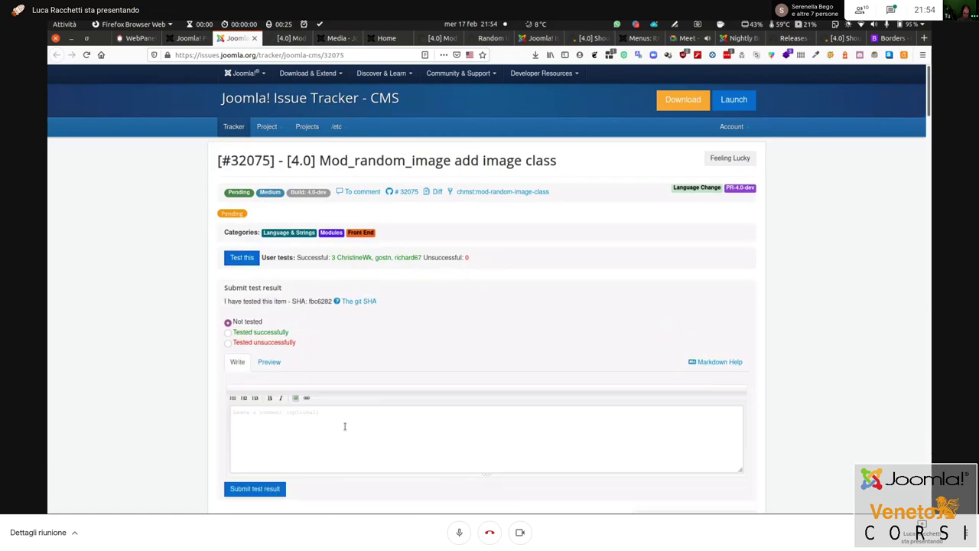
pyautogui.click(316, 423)
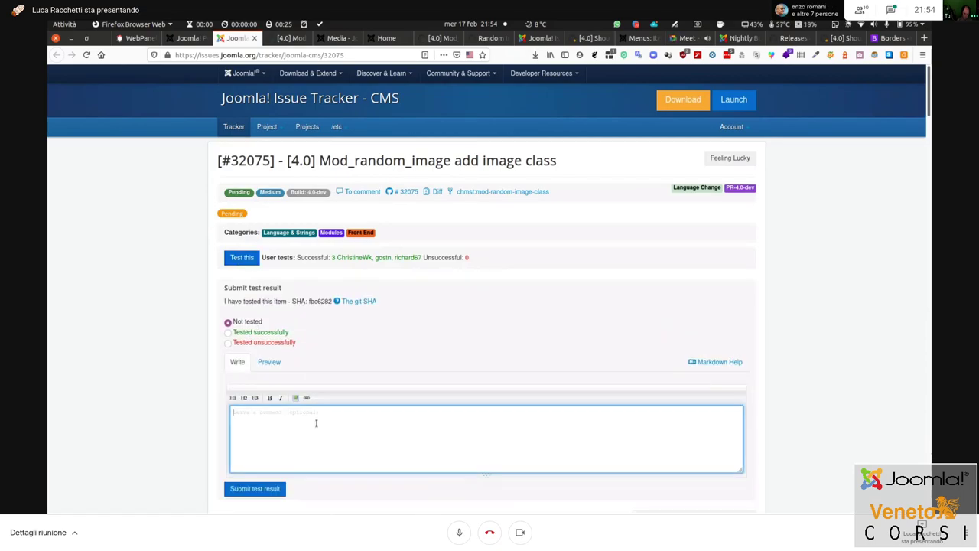
pyautogui.moveTo(929, 91); pyautogui.dragTo(929, 452)
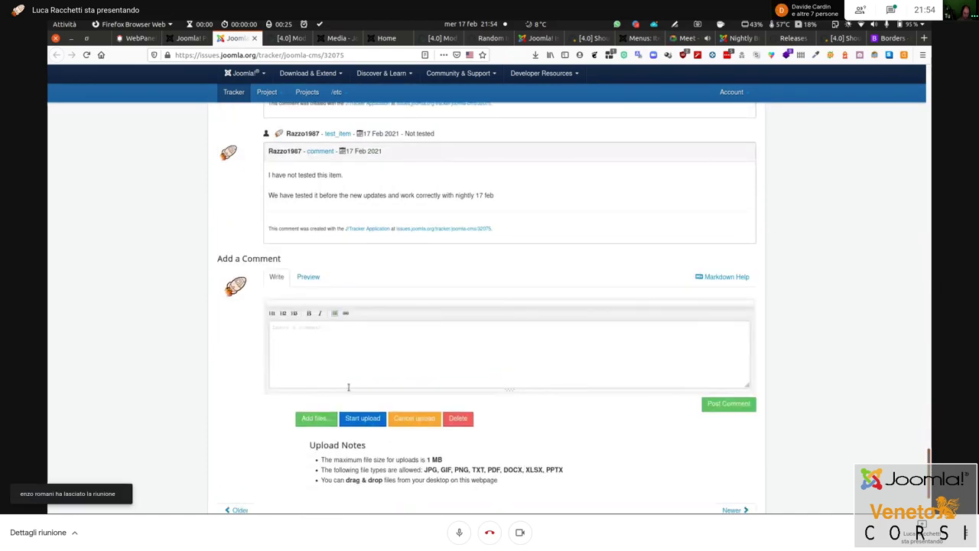
pyautogui.click(348, 387)
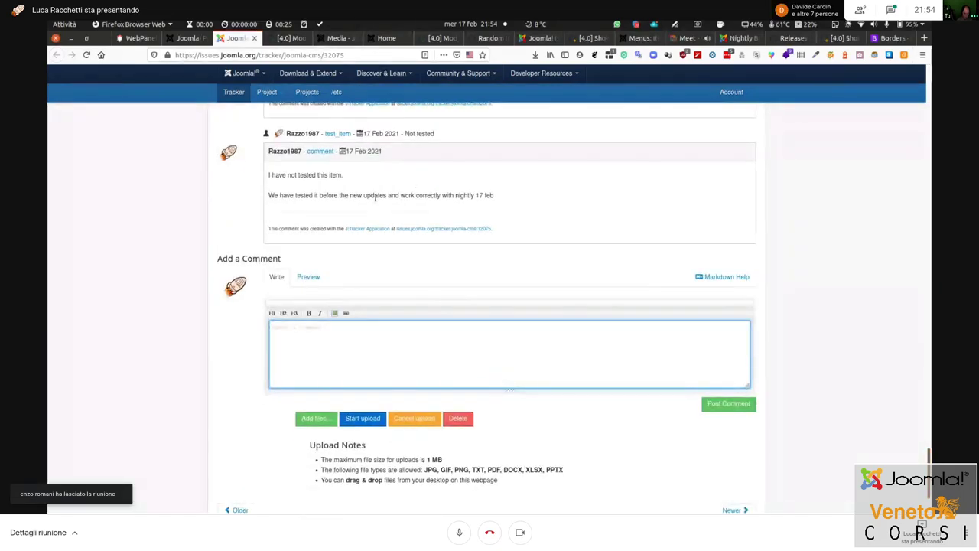
pyautogui.scroll(2, 394, 161)
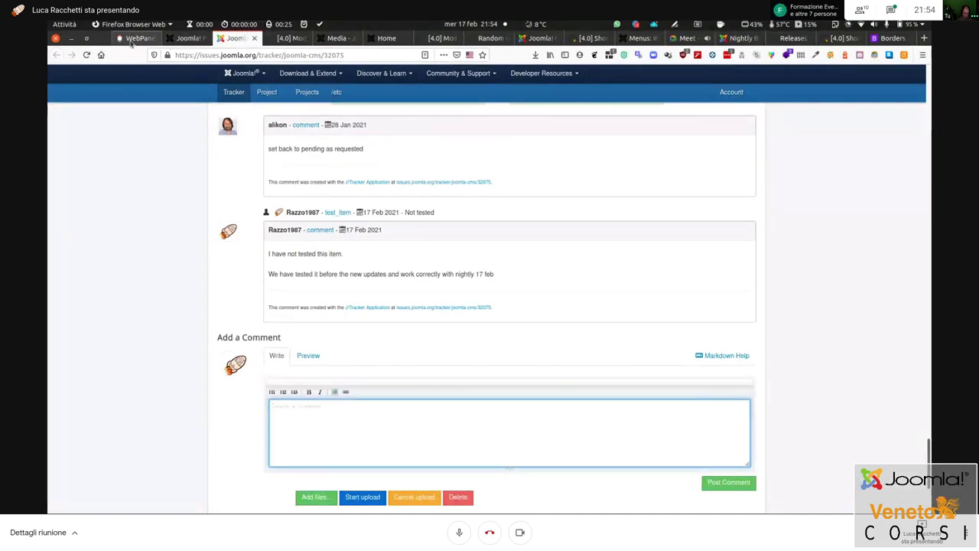
# Revert the applied patch for pull request 32075 in the Joomla Patch Tester and clear the pull request search
pyautogui.click(185, 43)
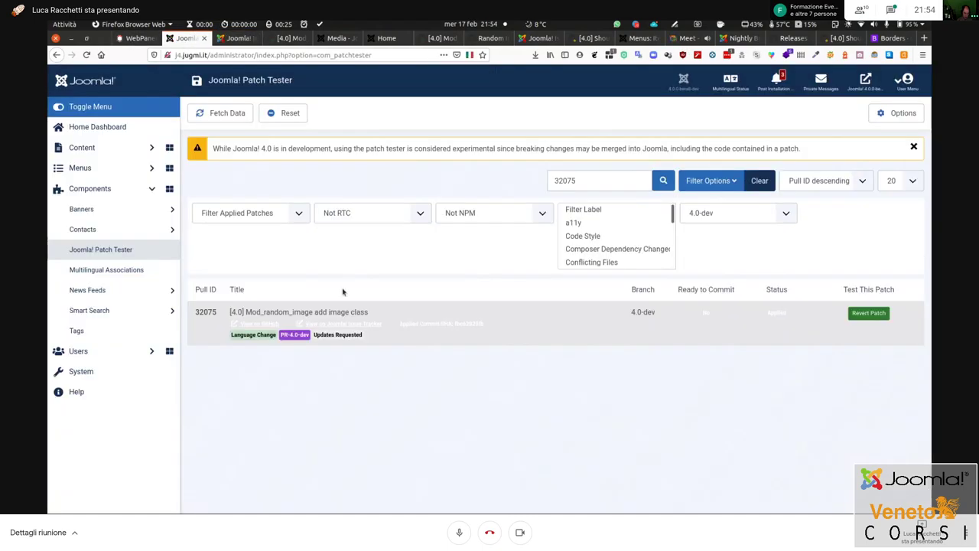
pyautogui.click(869, 314)
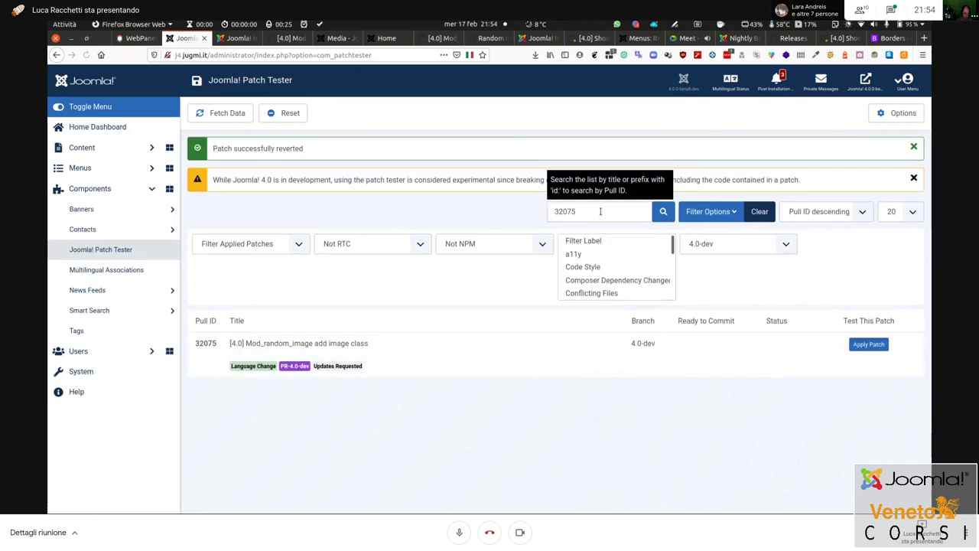
pyautogui.hotkey('ctrl', 'a')
pyautogui.press('BackSpace')
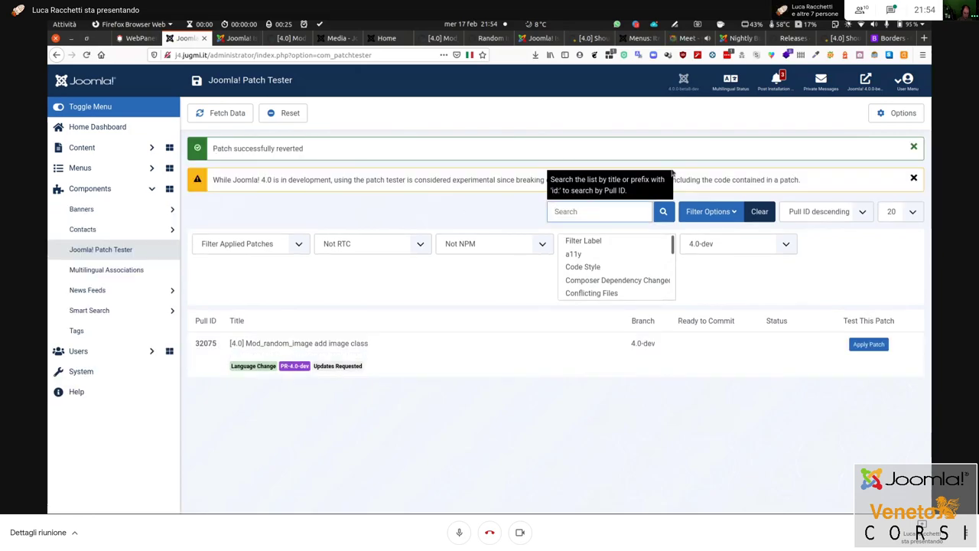
pyautogui.click(663, 212)
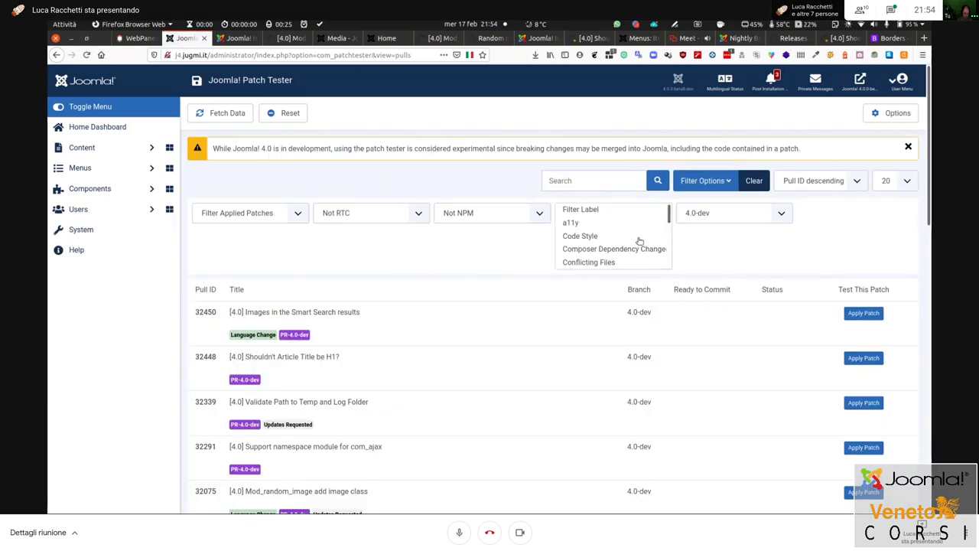
# Remove the Not NPM restriction from the patch list and look through the pull requests tagged NPM Resource Changed
pyautogui.click(507, 217)
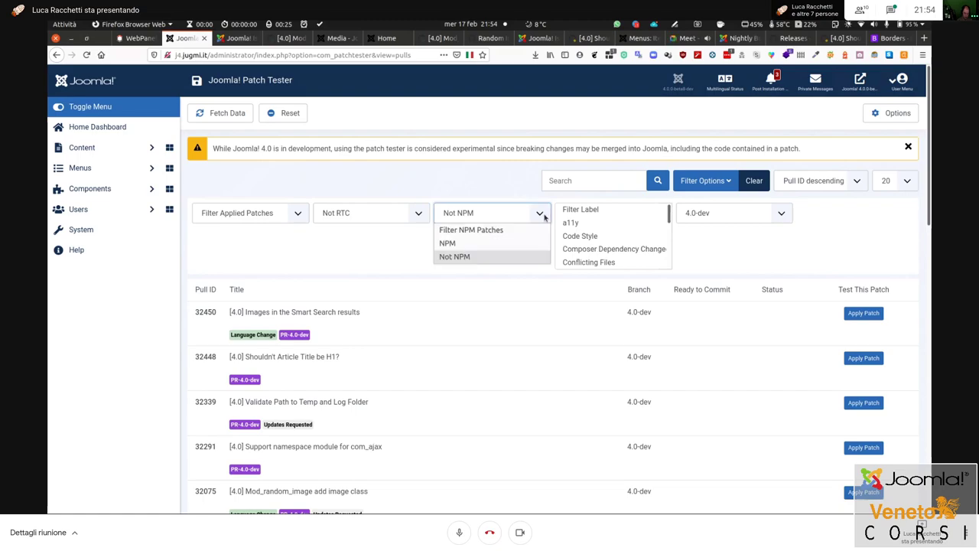
pyautogui.click(489, 230)
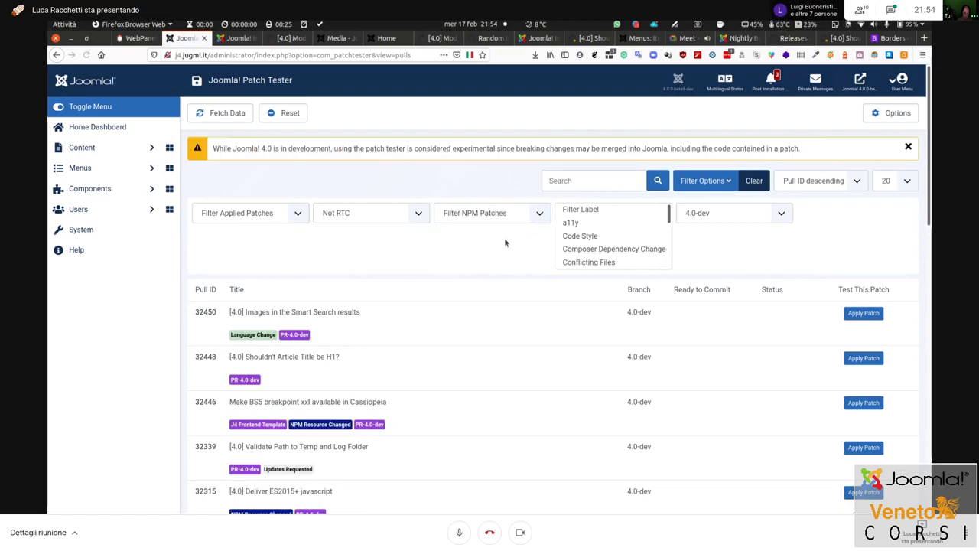
pyautogui.scroll(-5, 489, 239)
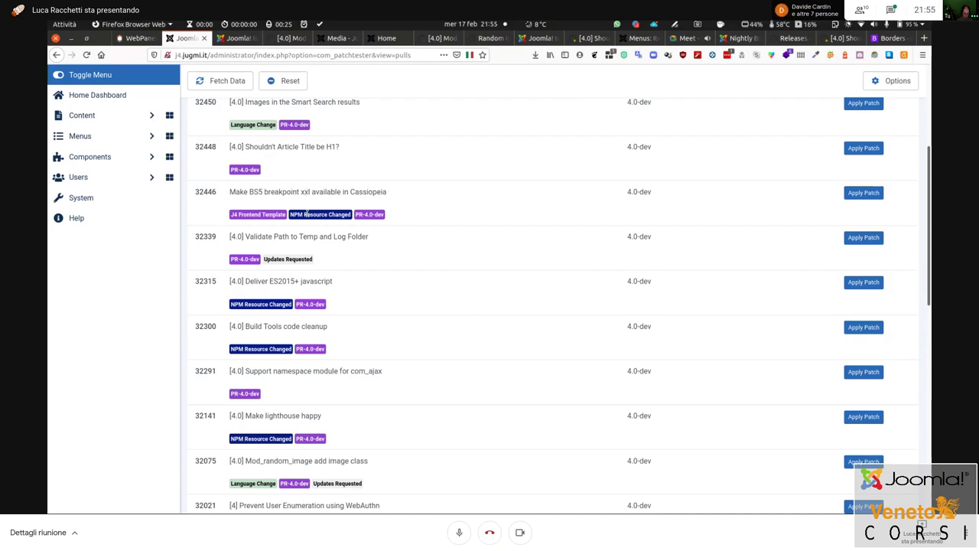
# Open pull request 32446, "Make BS5 breakpoint xxl available in Cassiopeia", on GitHub and review its conversation down to the checks
pyautogui.moveTo(306, 201)
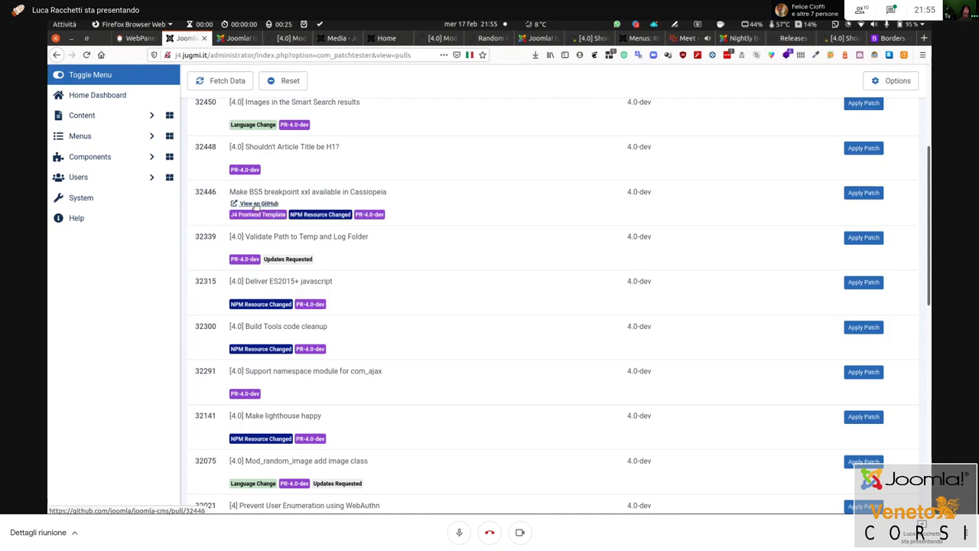
pyautogui.click(258, 204)
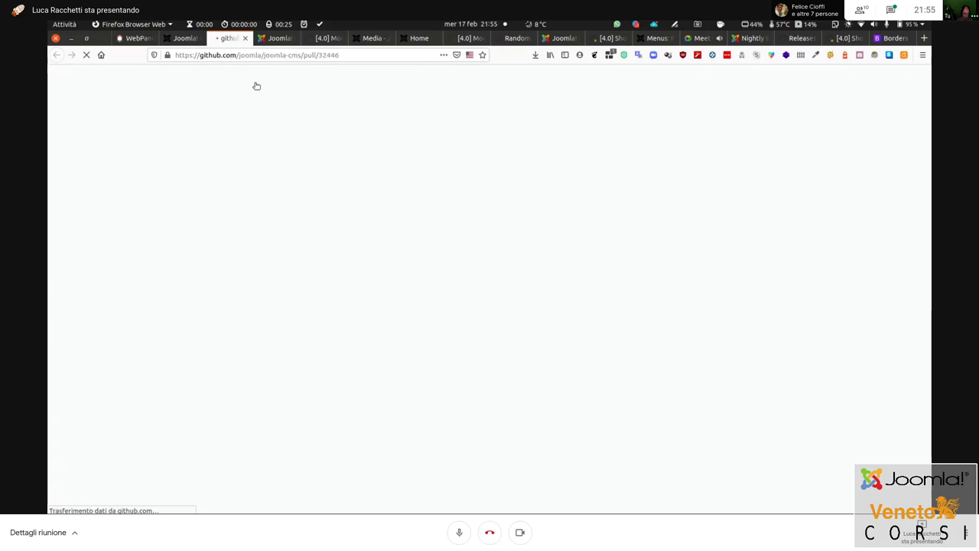
pyautogui.scroll(-20, 334, 237)
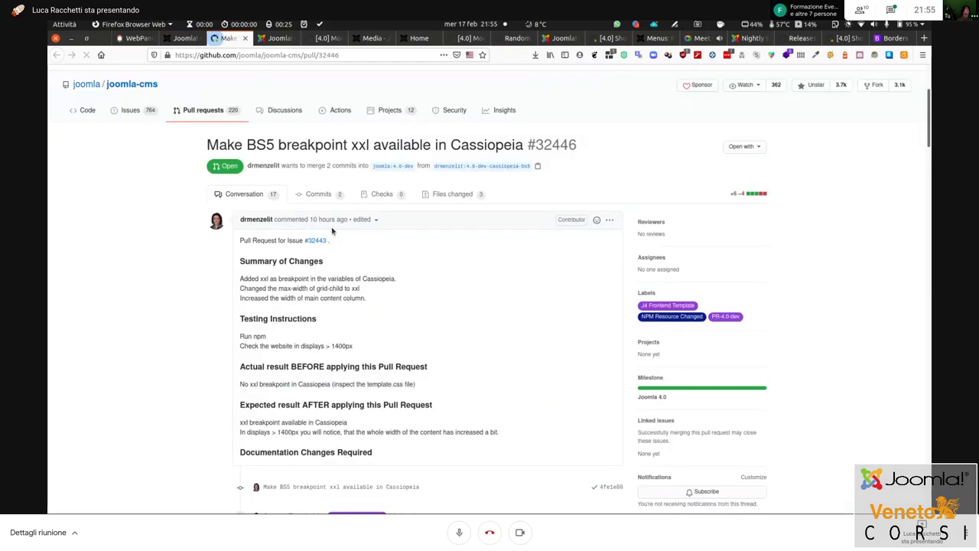
pyautogui.scroll(-20, 331, 231)
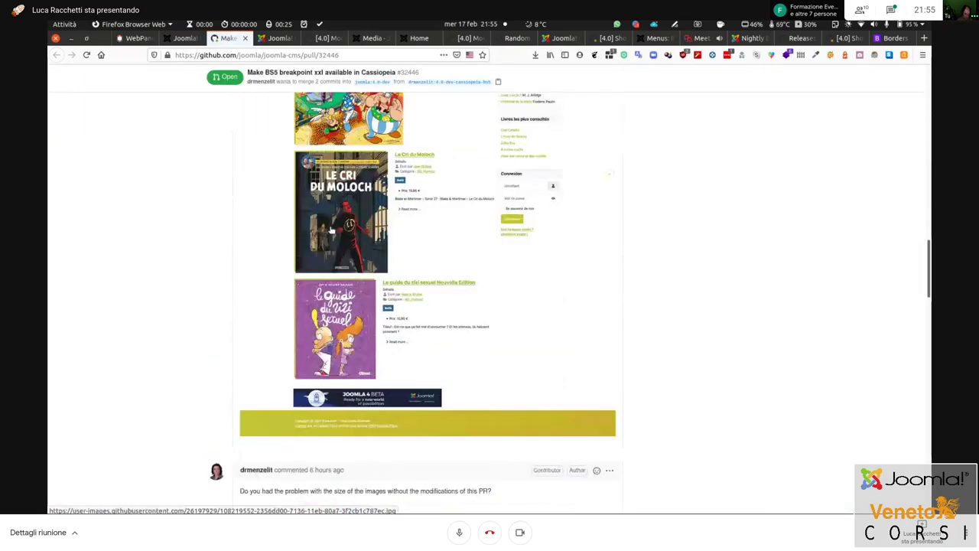
pyautogui.scroll(-5, 331, 230)
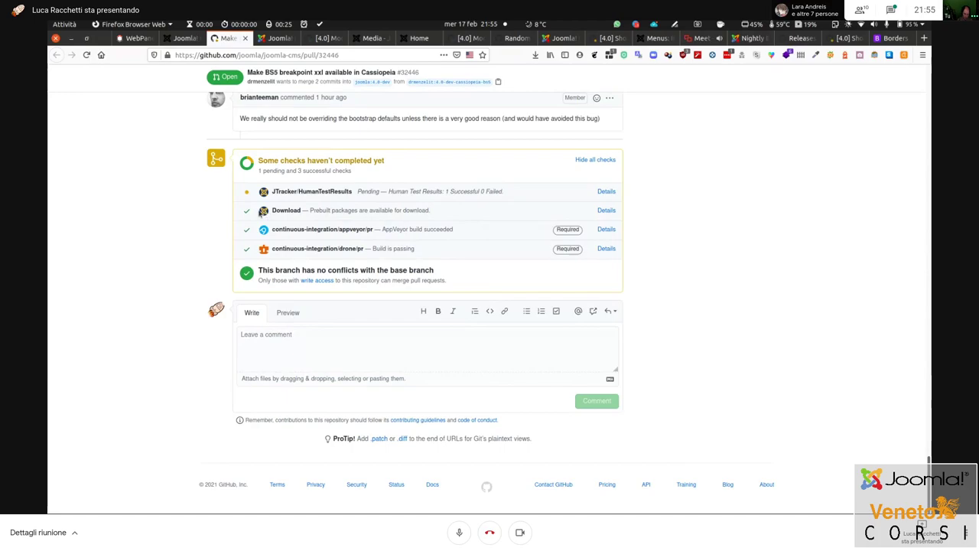
# Open the details of the Download check, review the prebuilt packages for PR 32446 and return to the Patch Tester list
pyautogui.click(606, 211)
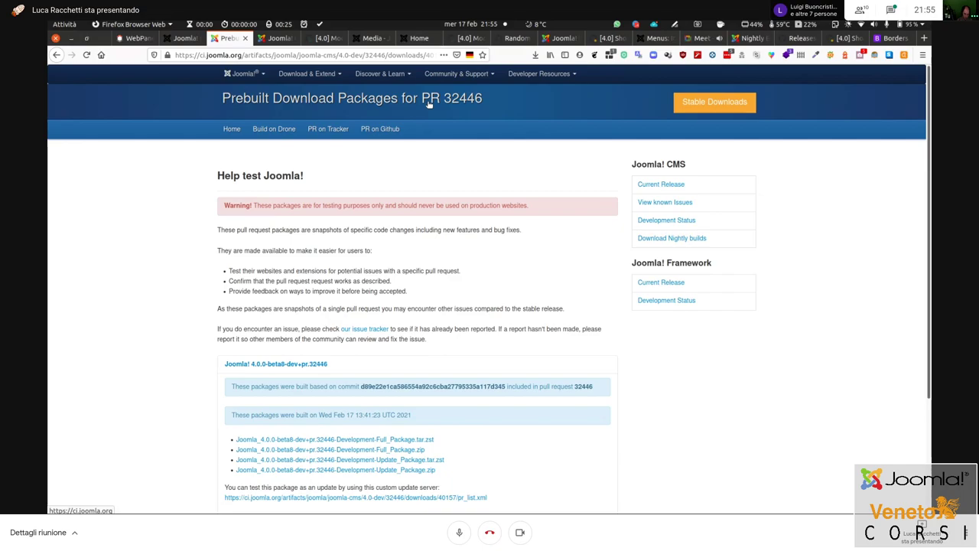
pyautogui.scroll(-3, 584, 276)
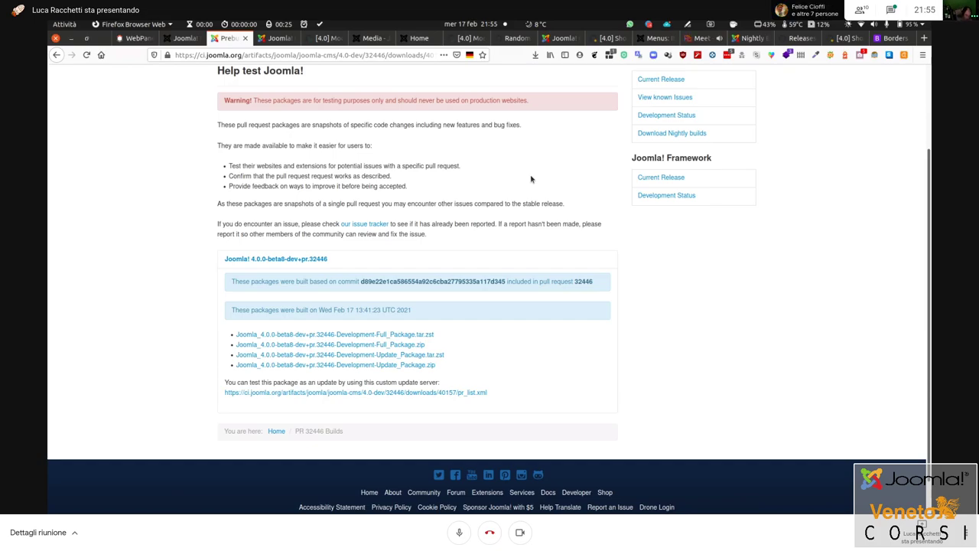
pyautogui.click(182, 38)
pyautogui.scroll(5, 489, 197)
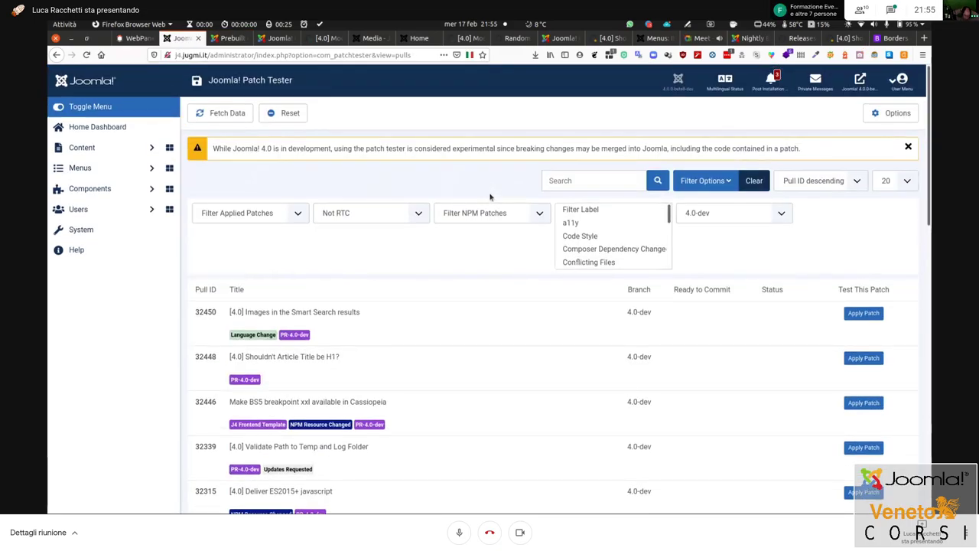